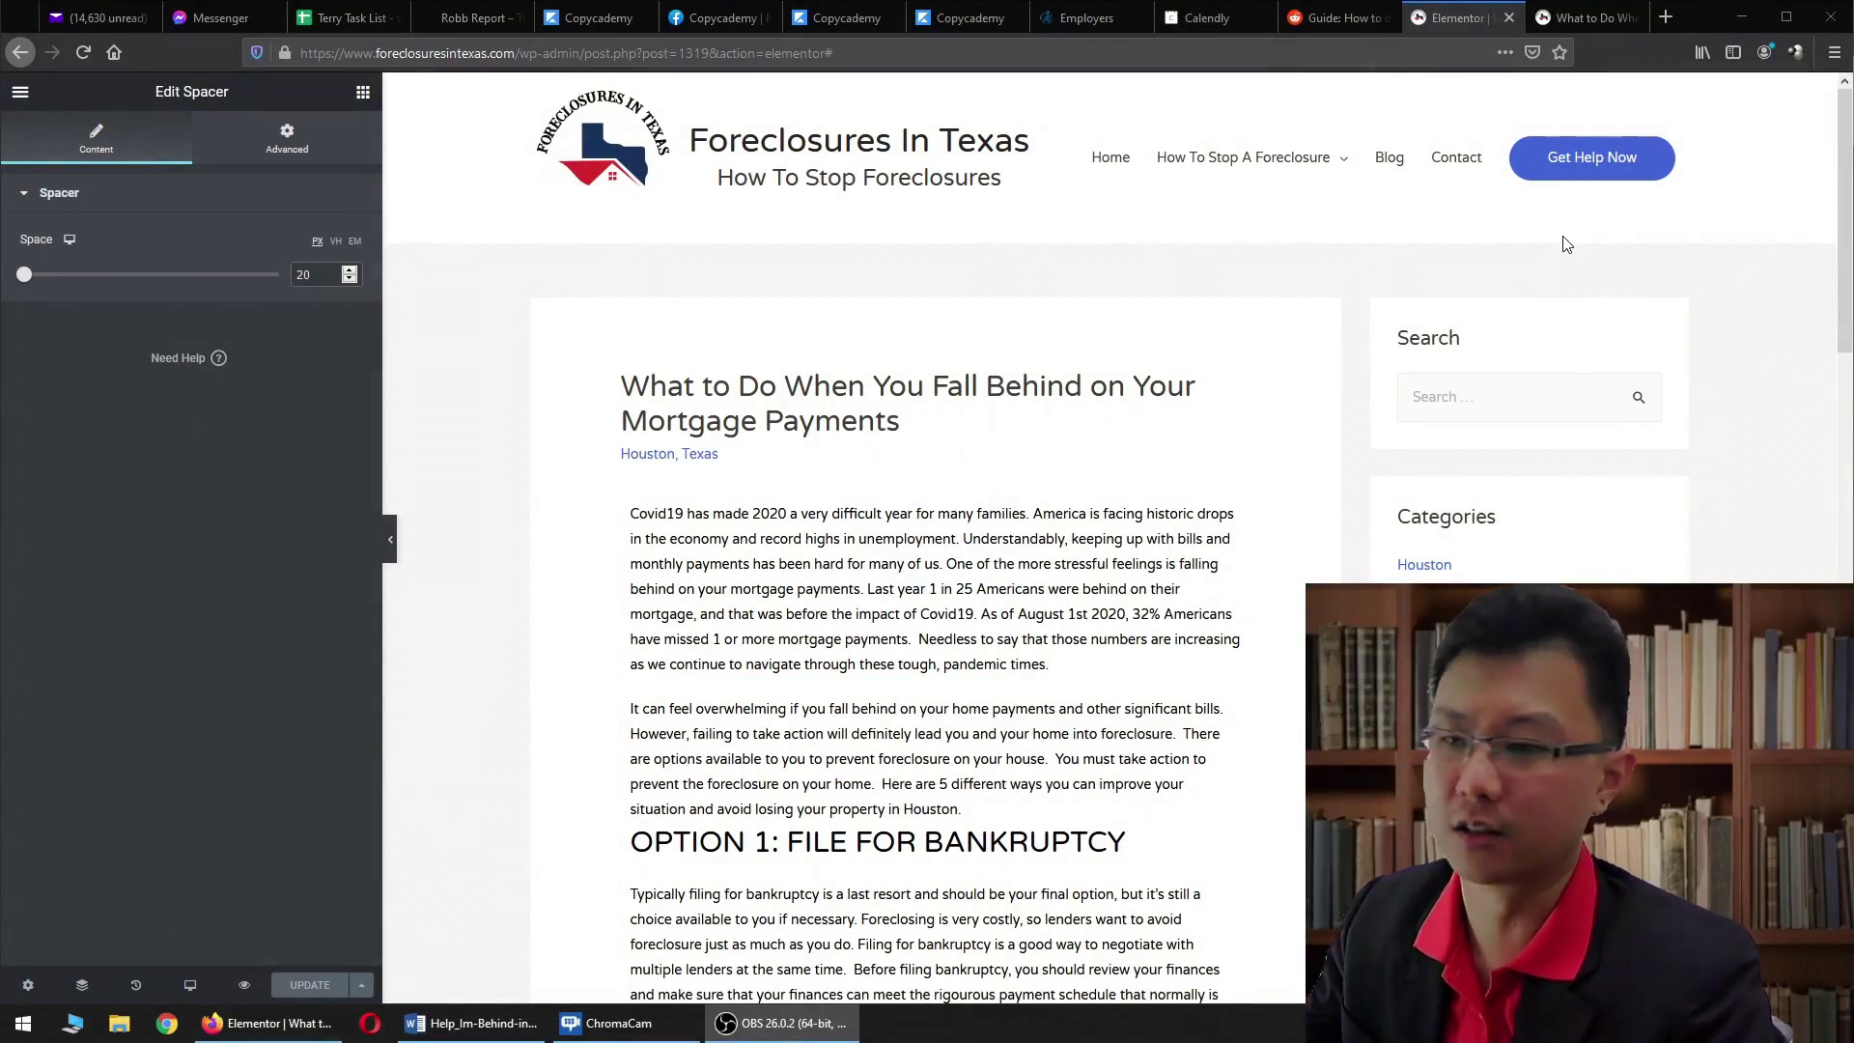
Step: Open pixabay.com in a new browser tab
{"action": "left_click", "coordinate": [1663, 16]}
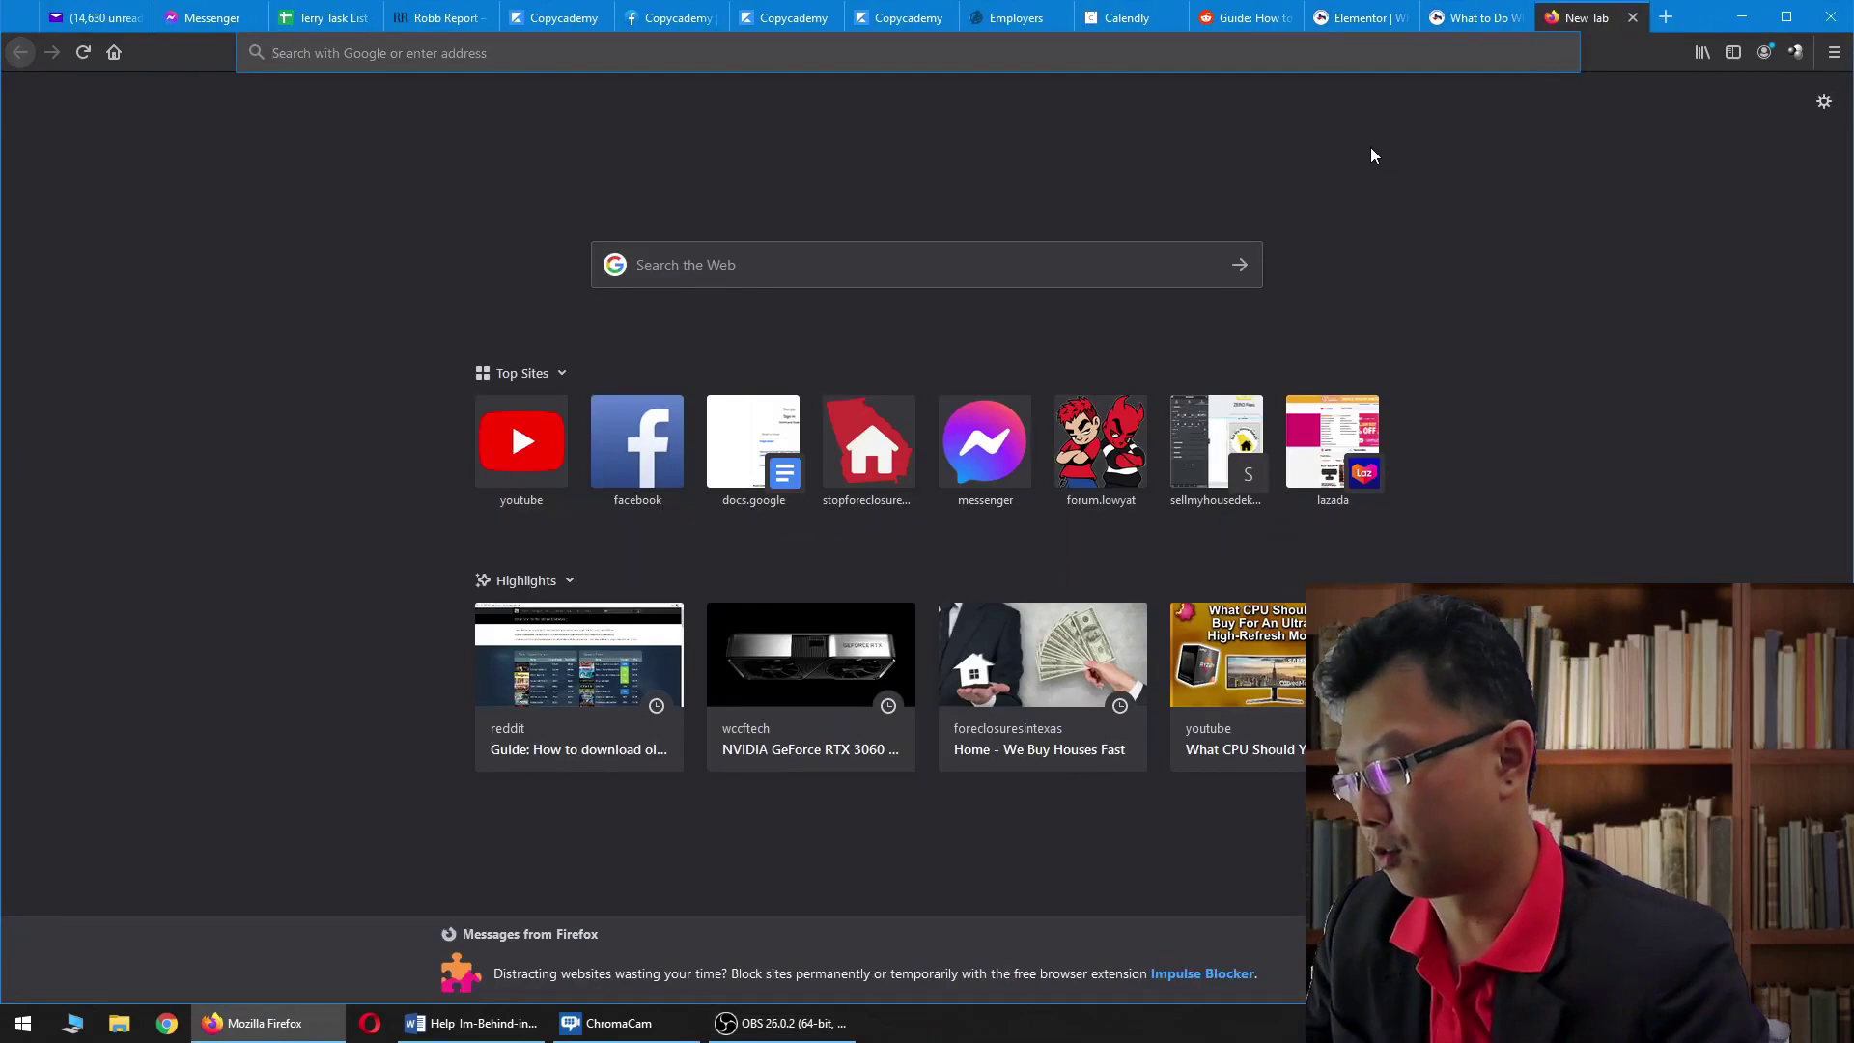
{"action": "type", "text": "pixabay"}
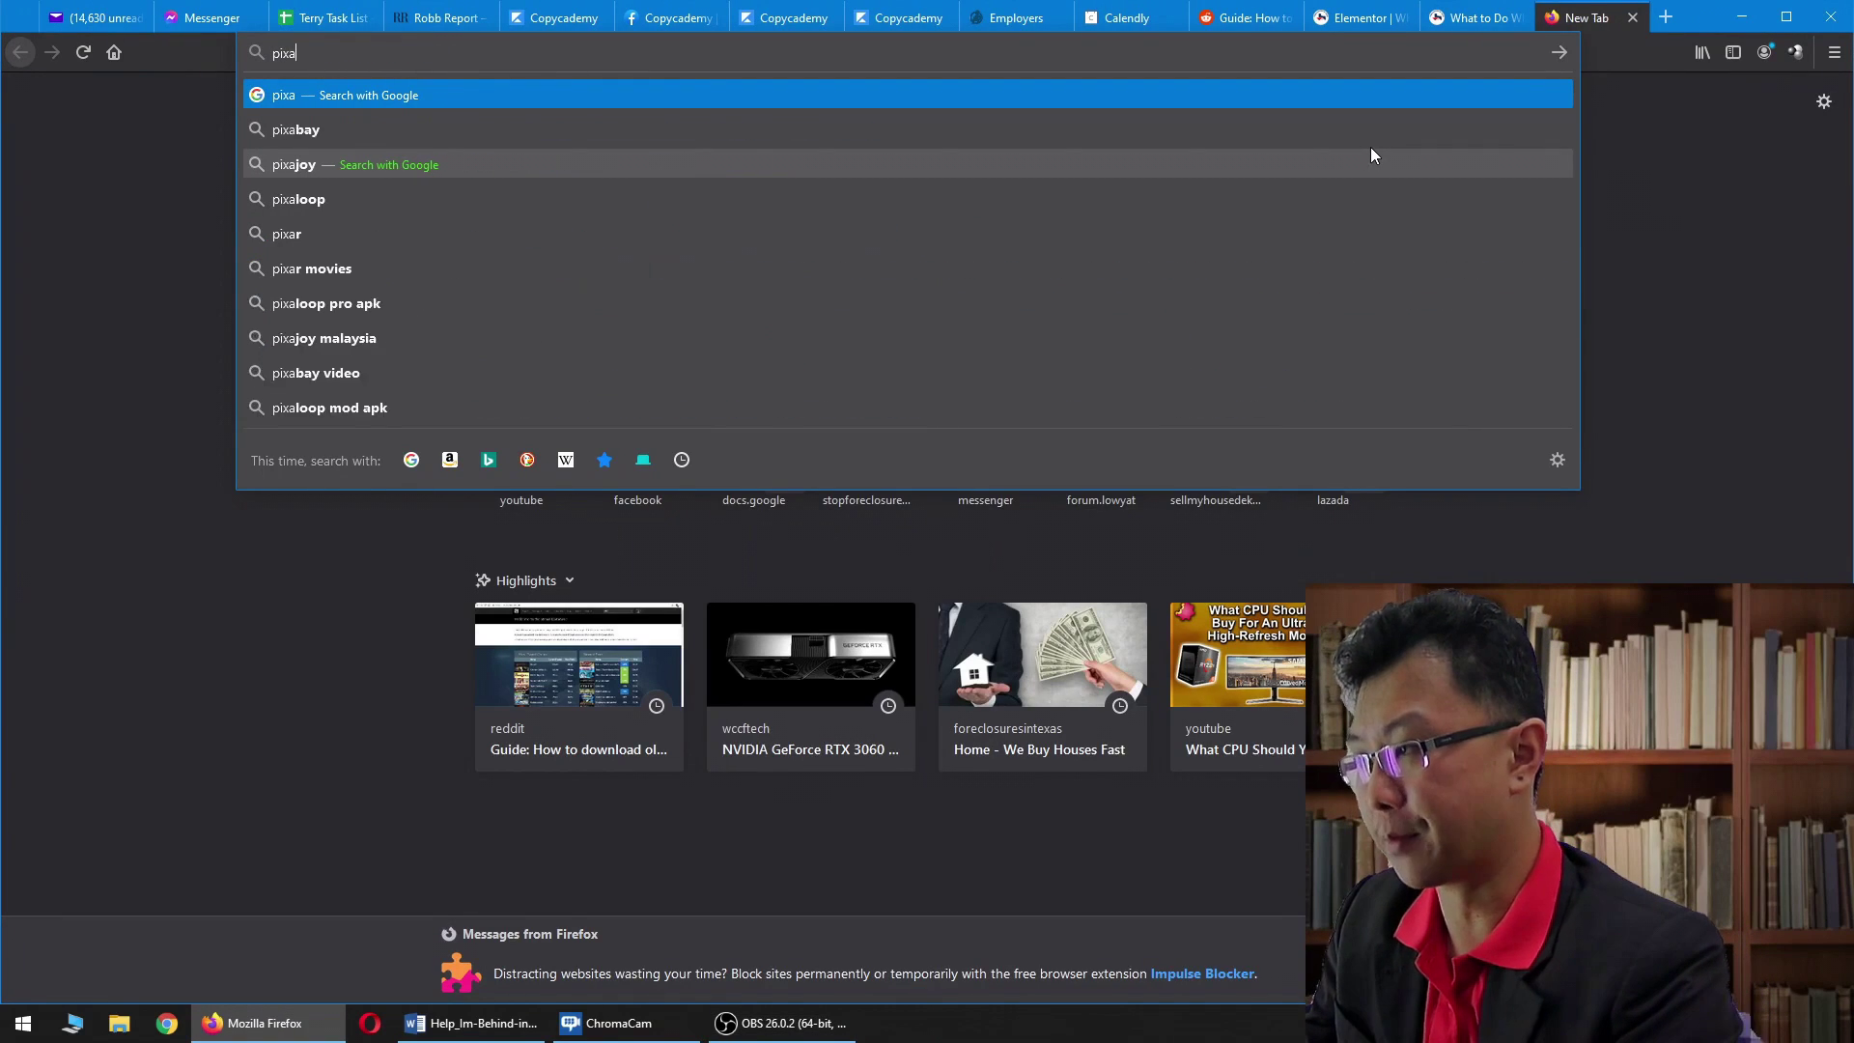
{"action": "key", "text": "ctrl+Return"}
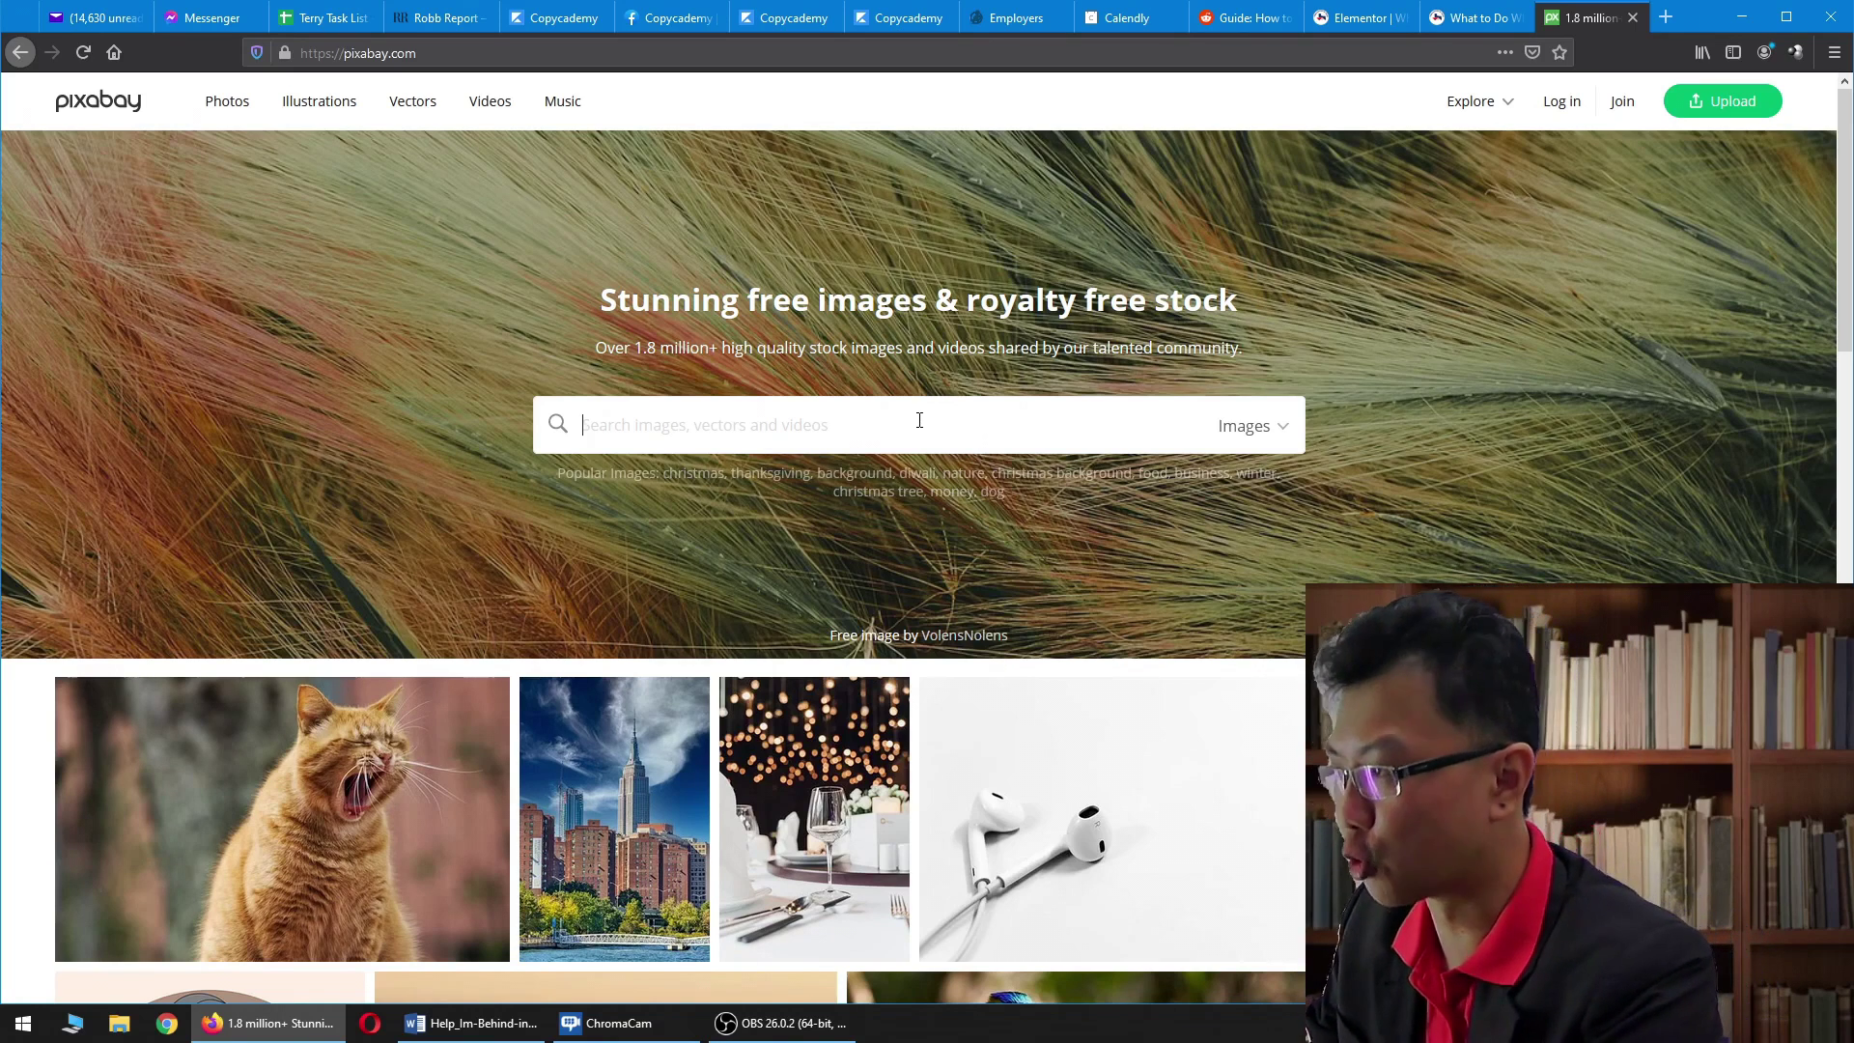
Step: Open a private browsing window, maximize it and load google.com in it
{"action": "key", "text": "ctrl+shift+n"}
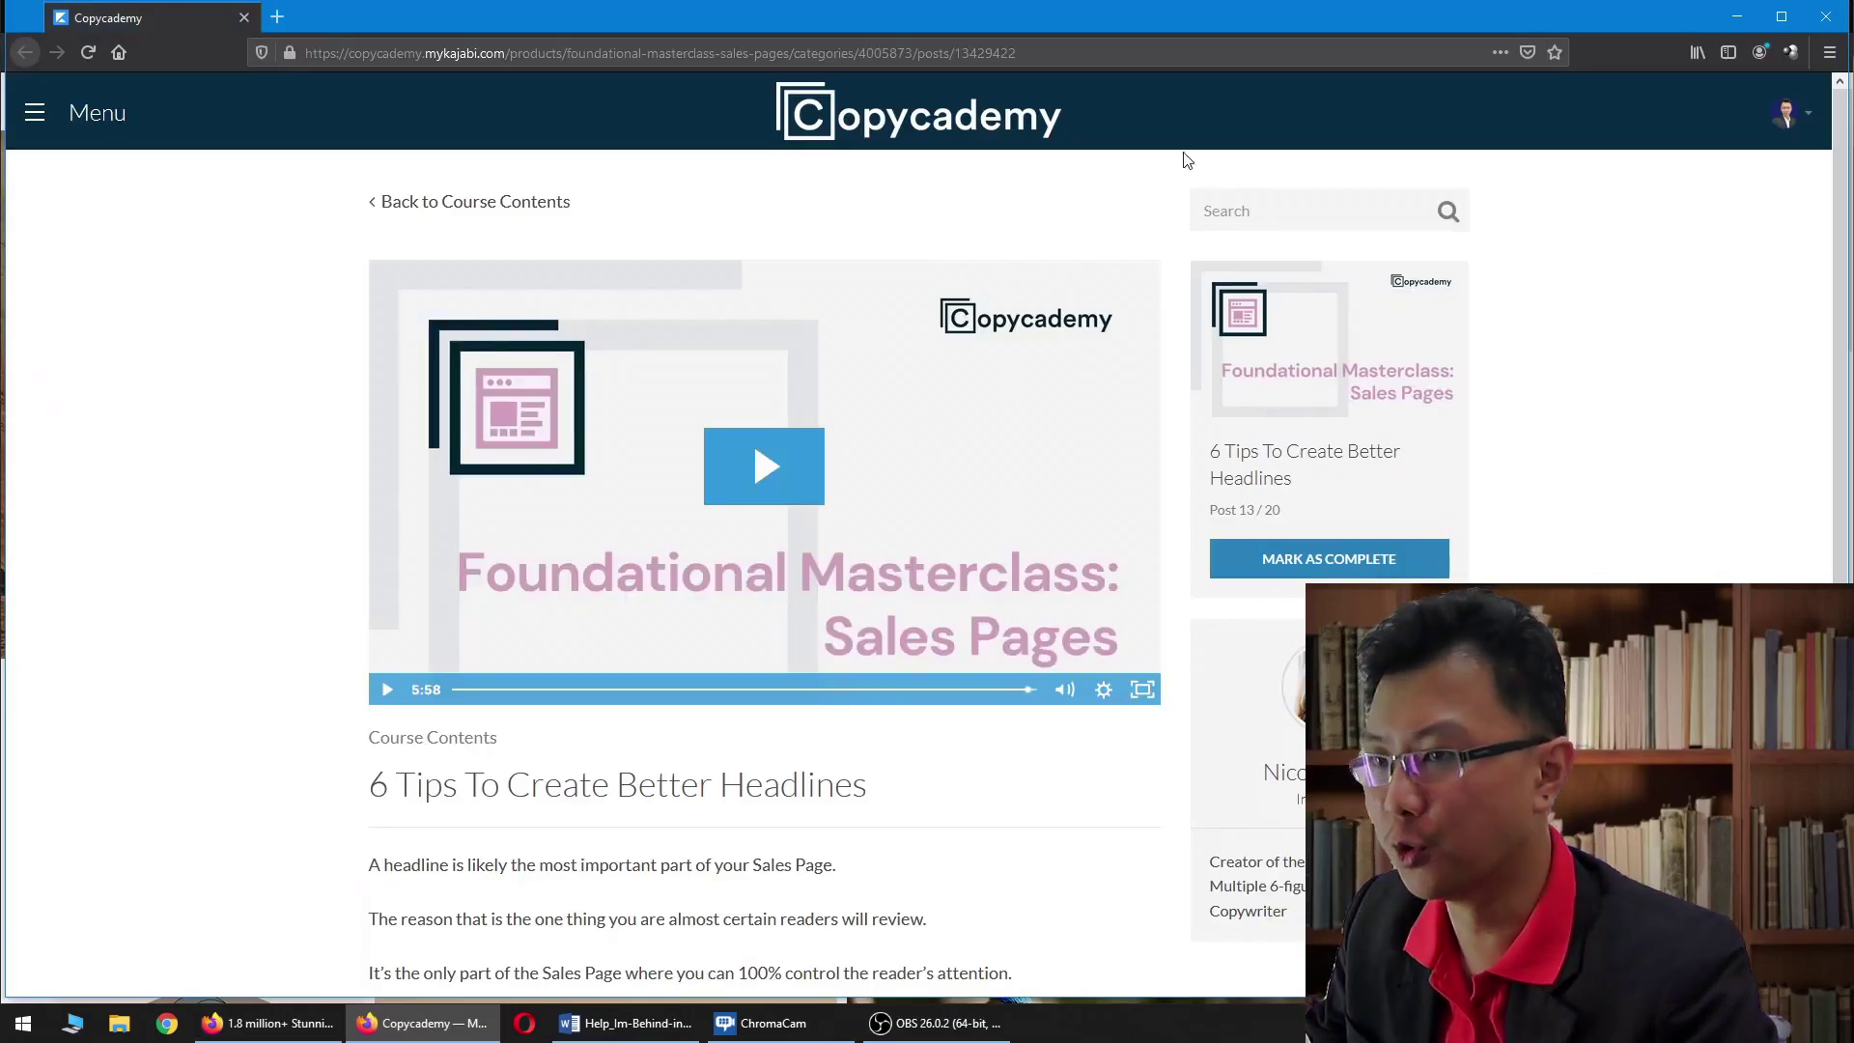
{"action": "left_click", "coordinate": [1827, 17]}
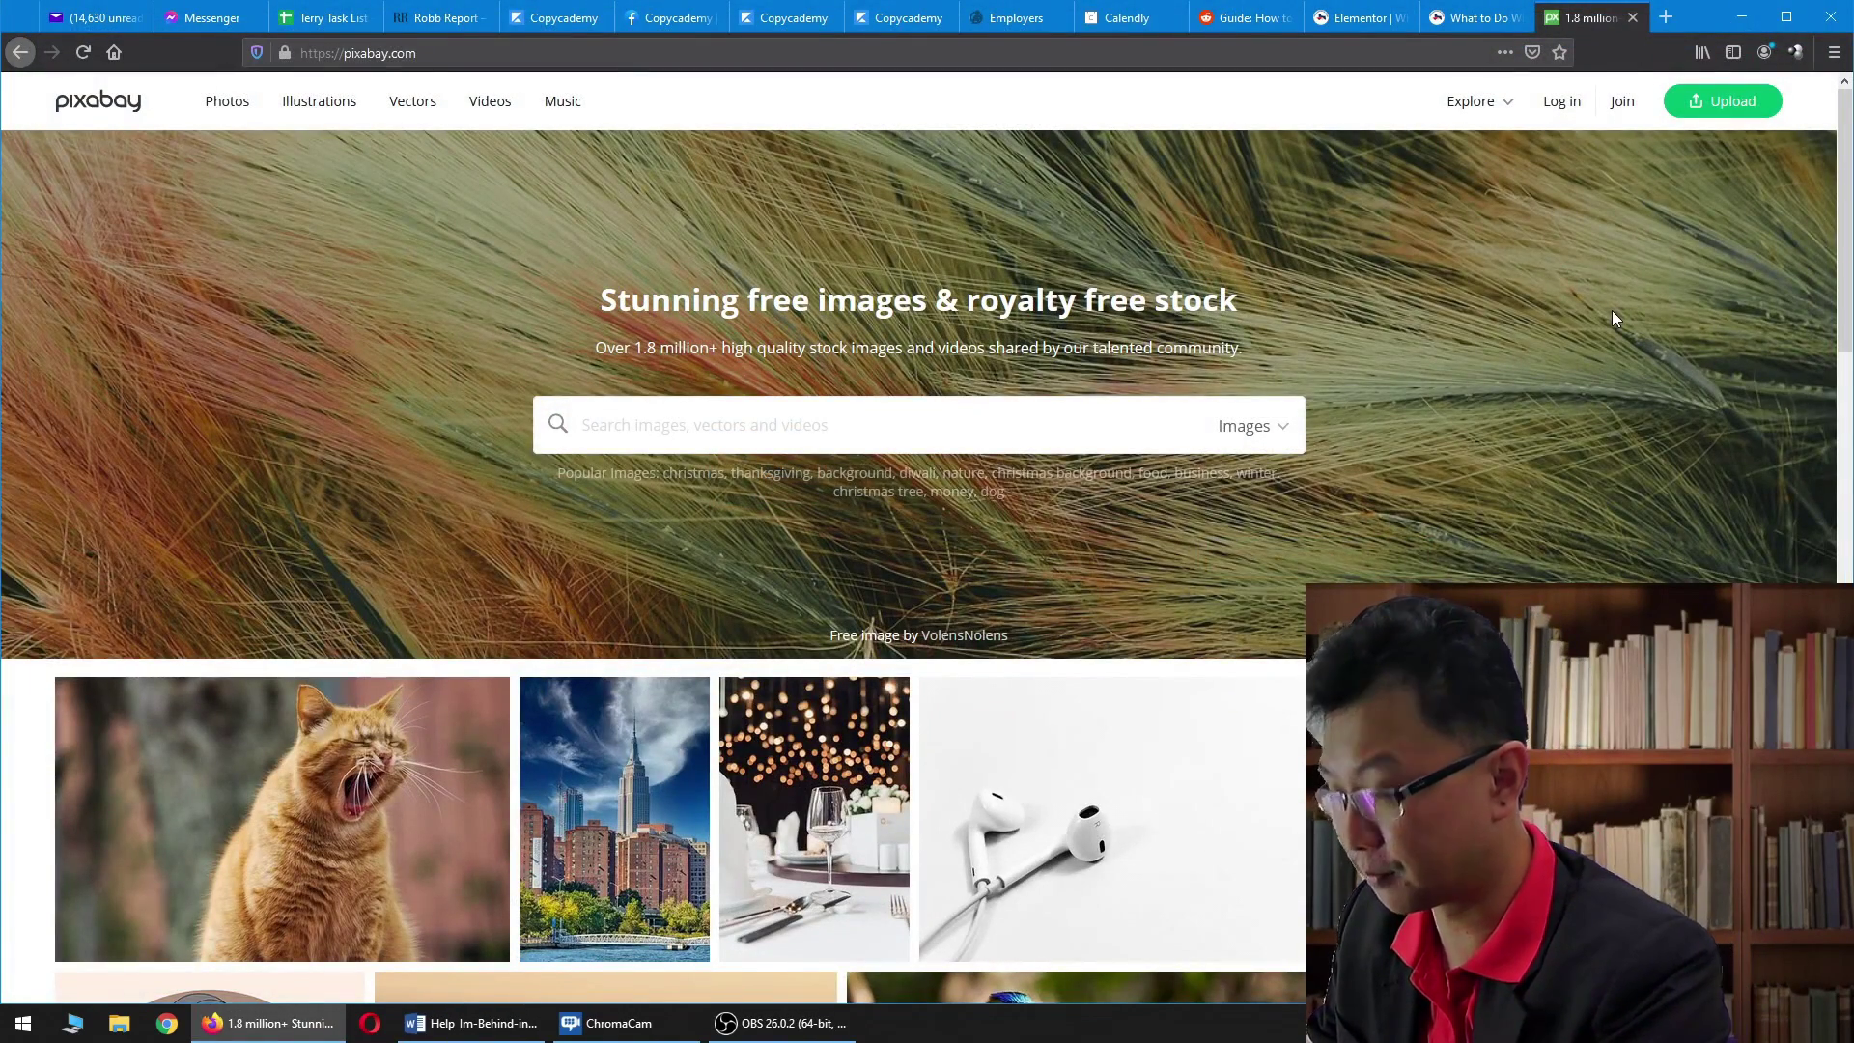
{"action": "key", "text": "ctrl+shift+p"}
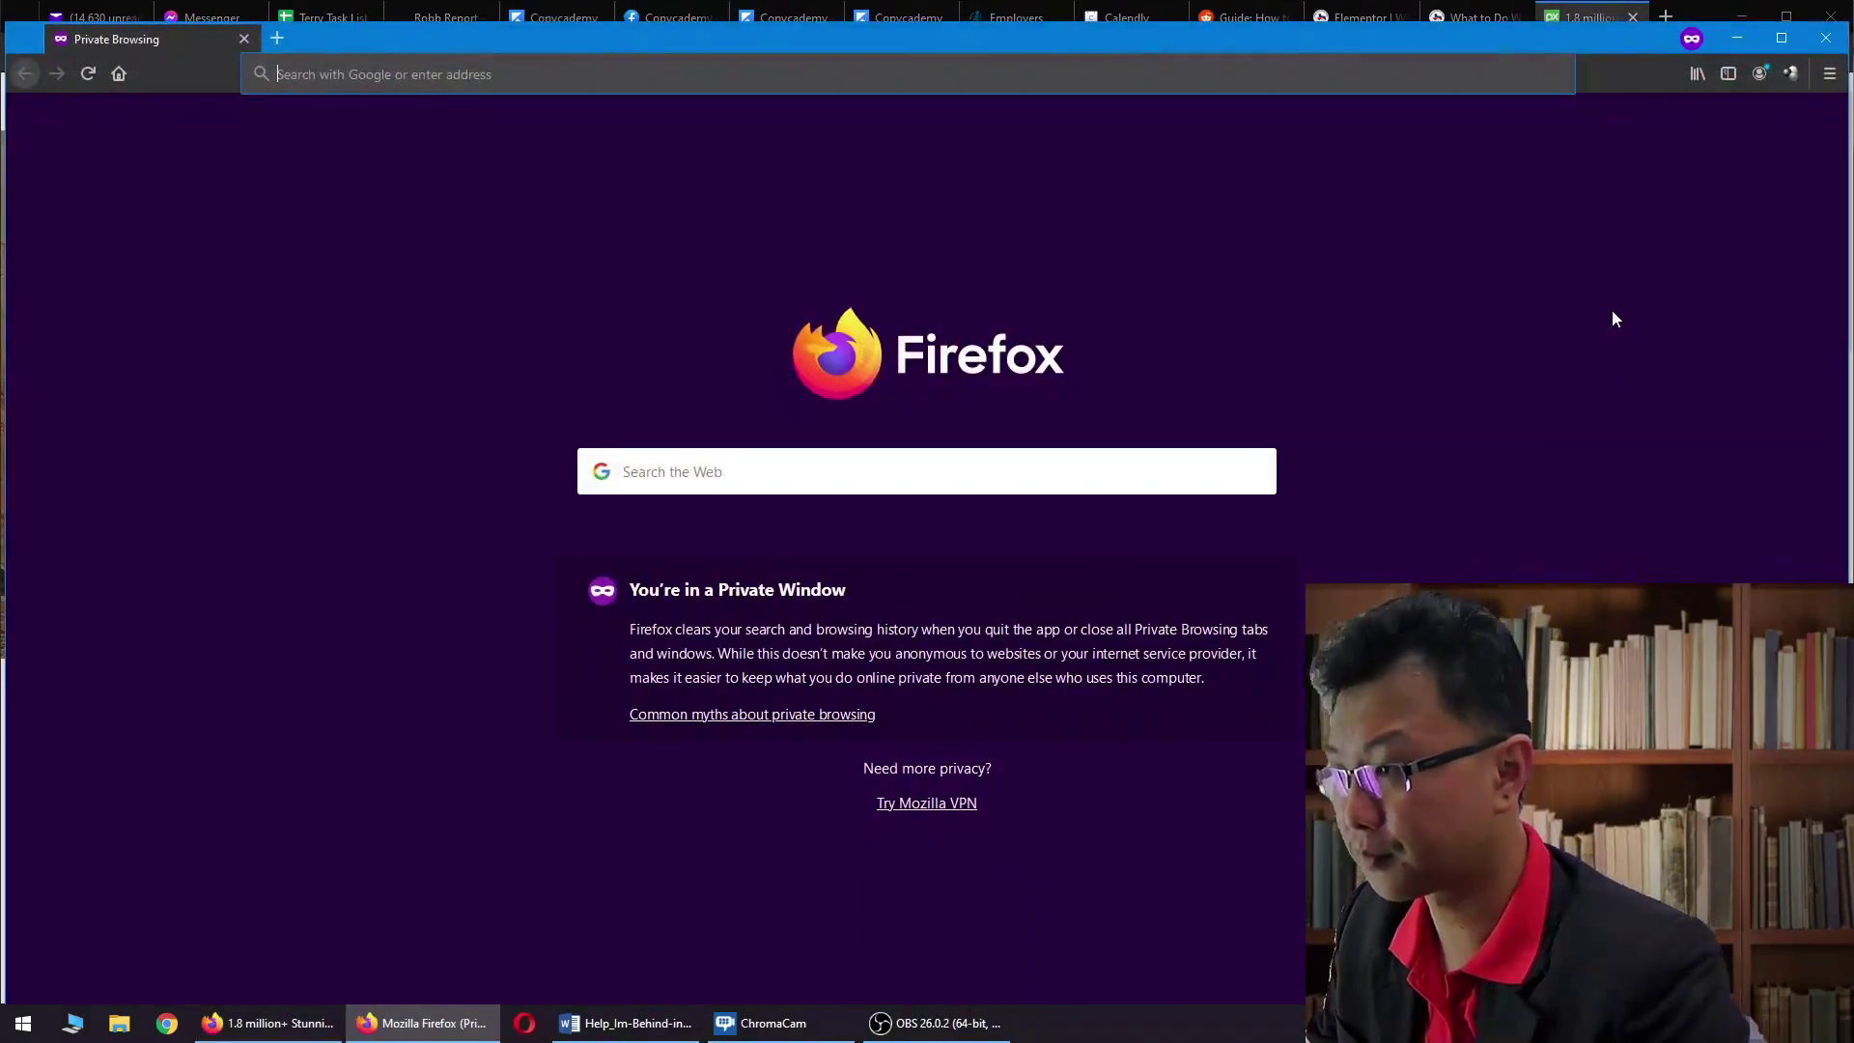
{"action": "double_click", "coordinate": [1497, 38]}
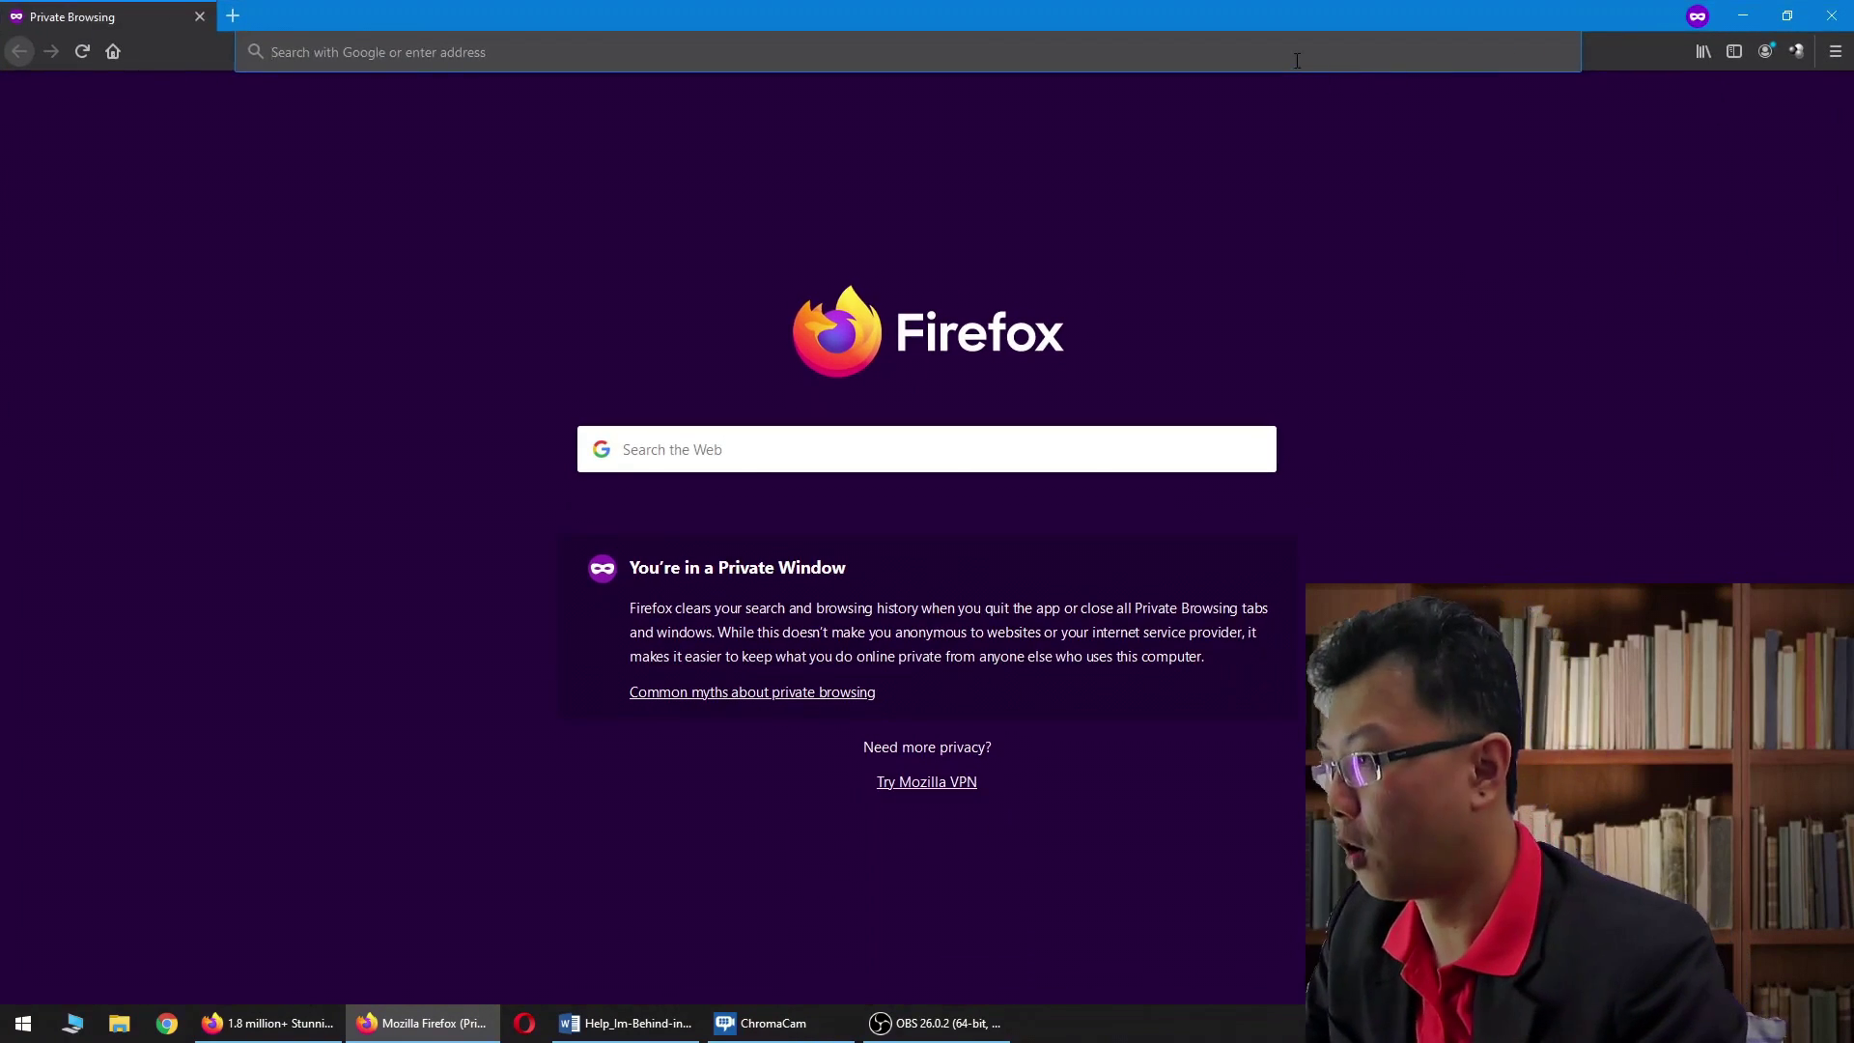
{"action": "left_click", "coordinate": [1257, 59]}
{"action": "type", "text": "google.com/"}
{"action": "key", "text": "Return"}
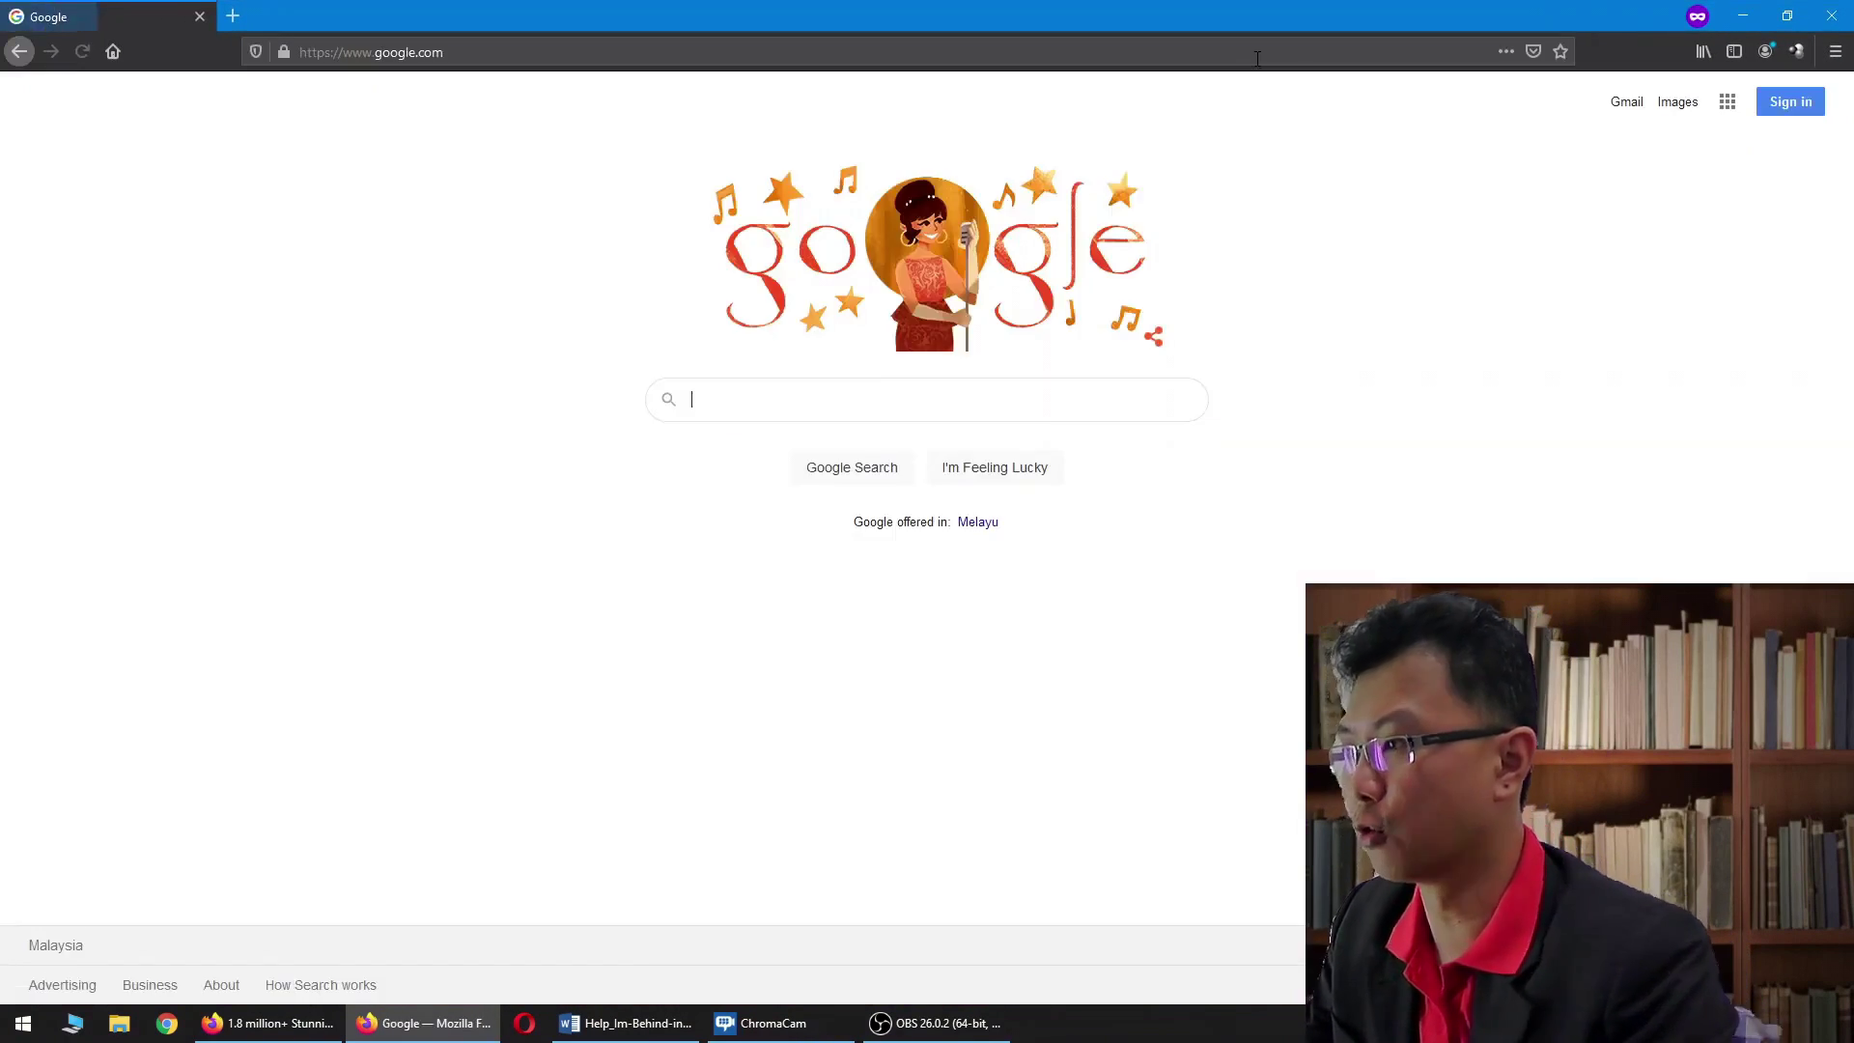
Step: Search Google for "foreclosure" and show the image results
{"action": "type", "text": "fore"}
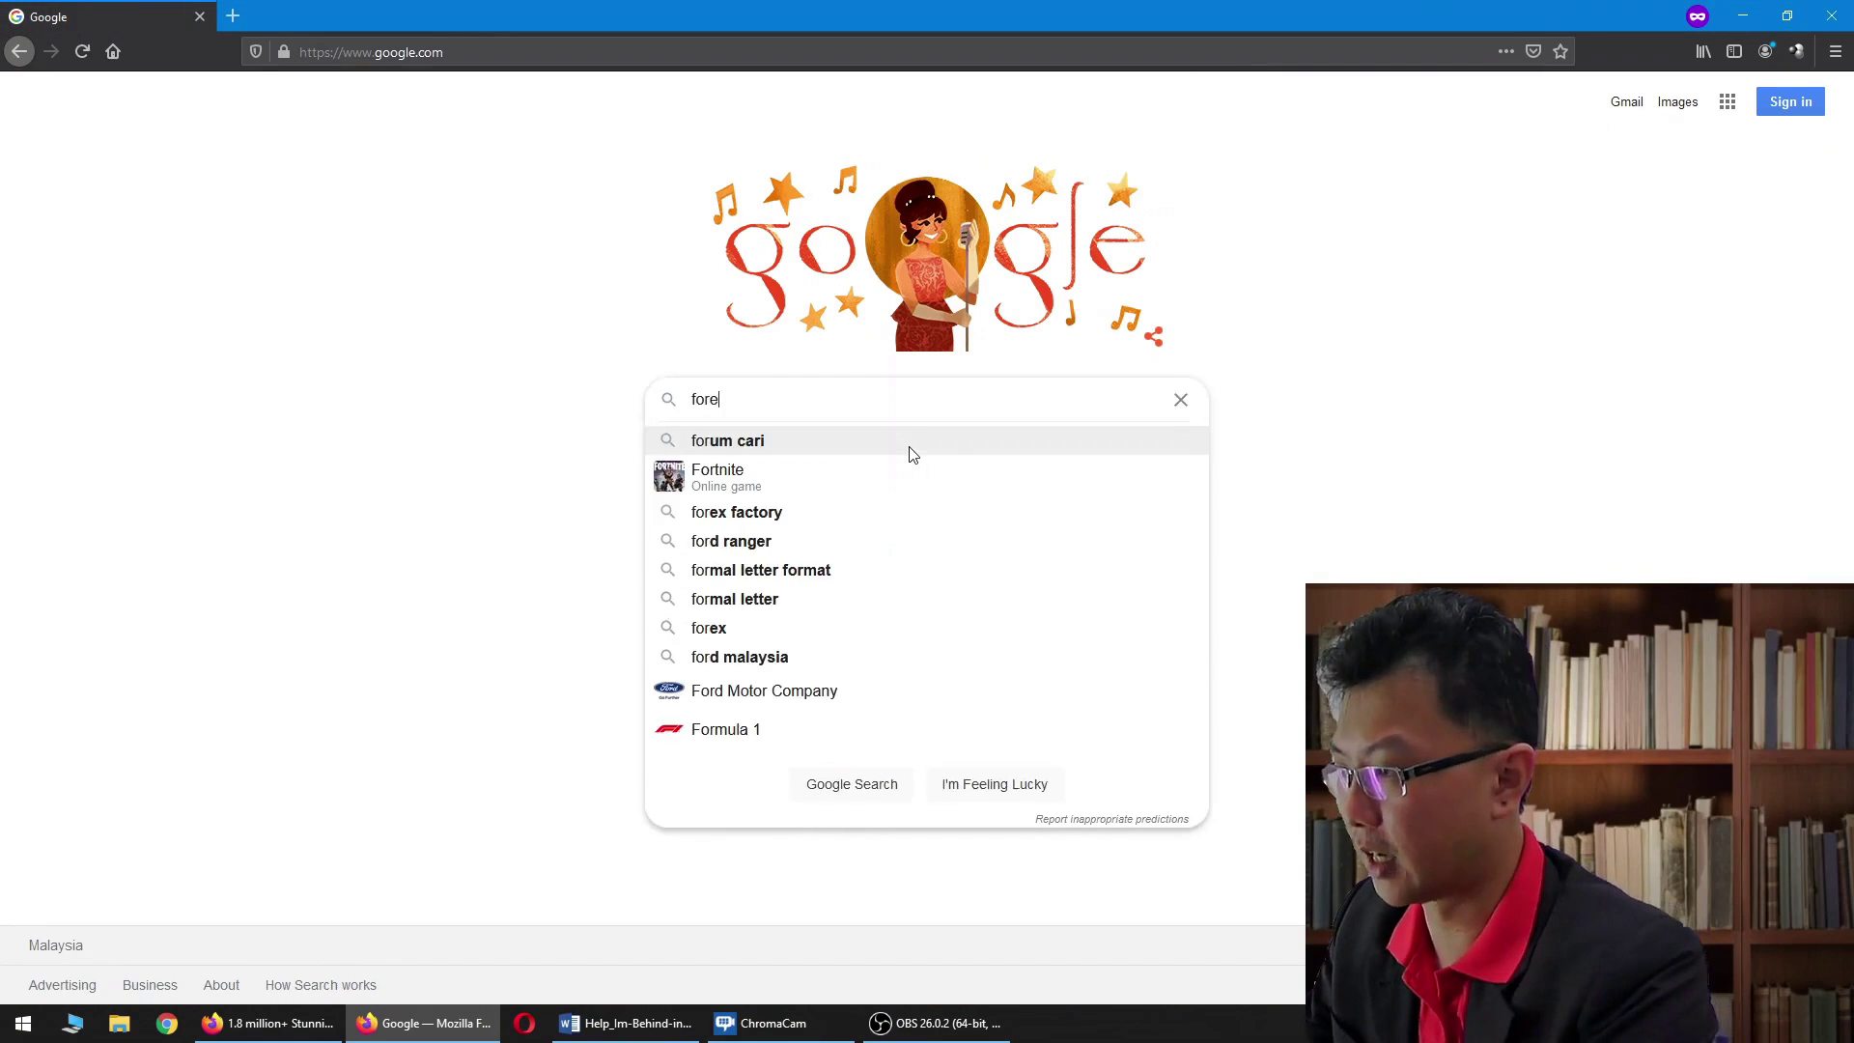
{"action": "type", "text": "closure"}
{"action": "key", "text": "Return"}
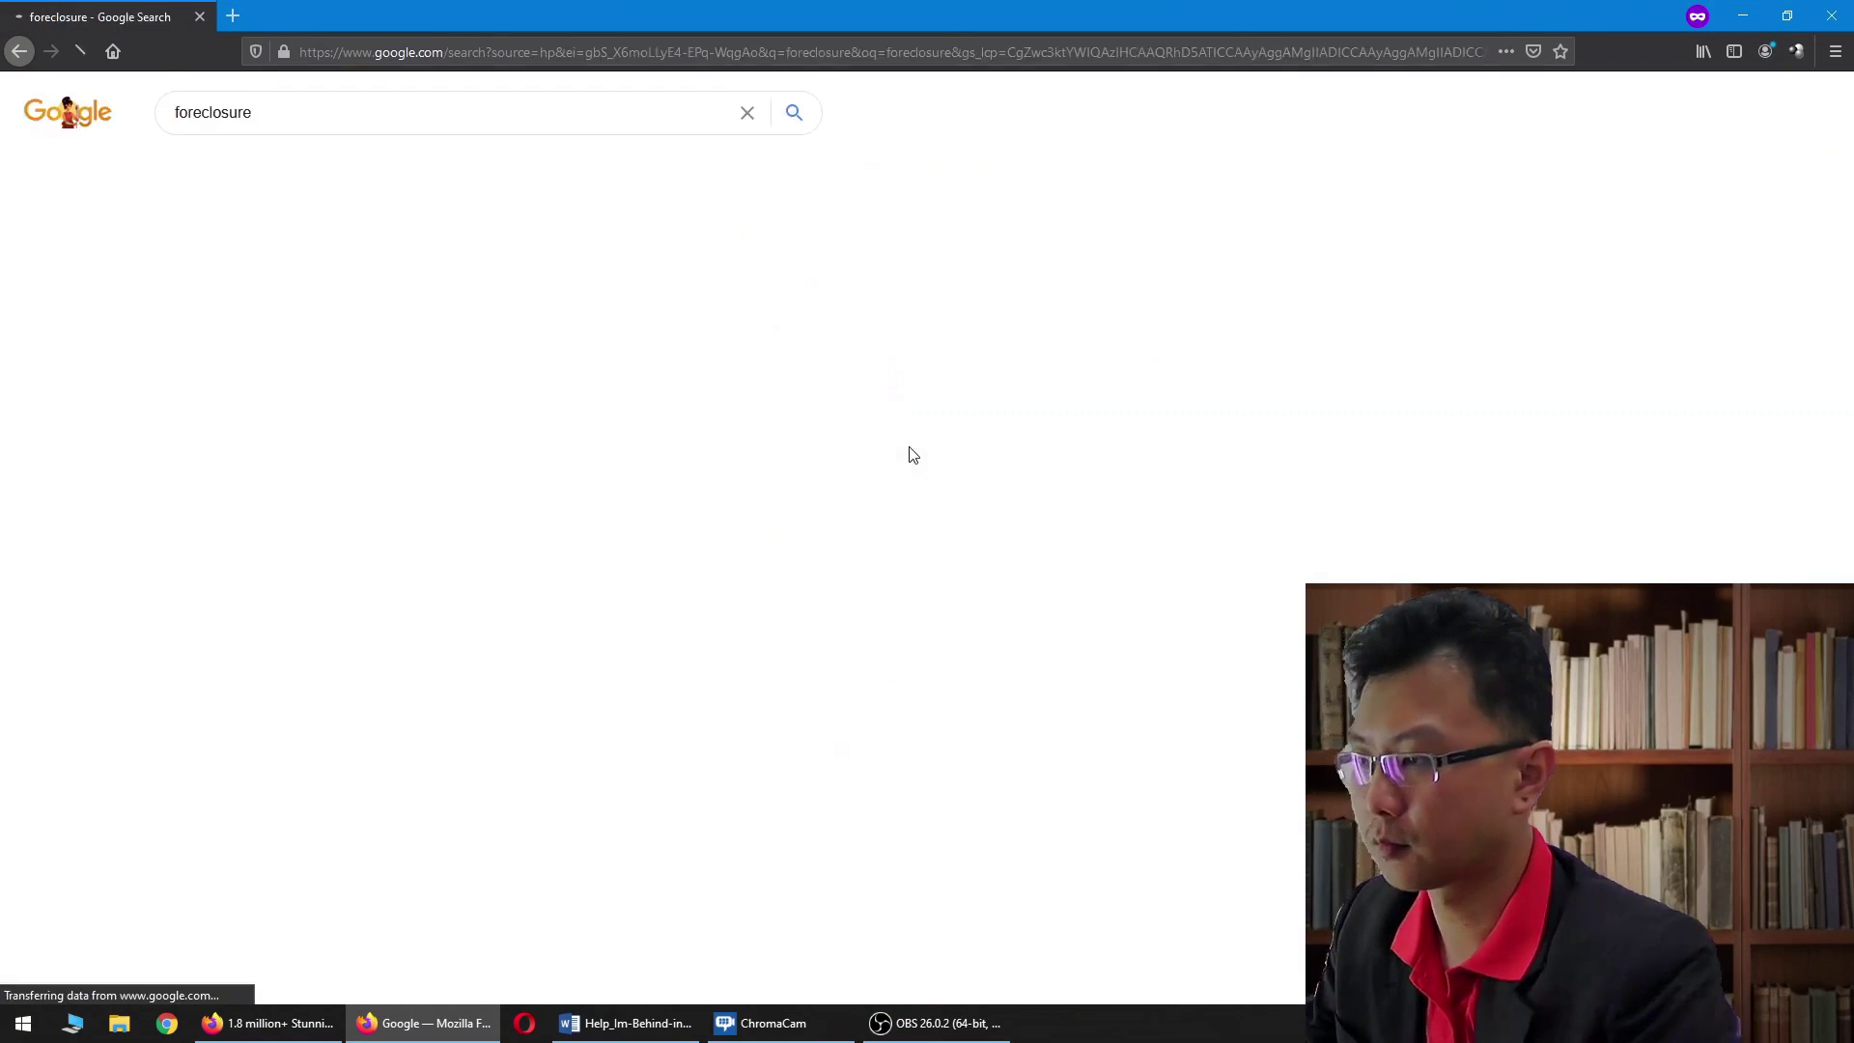
{"action": "left_click", "coordinate": [332, 180]}
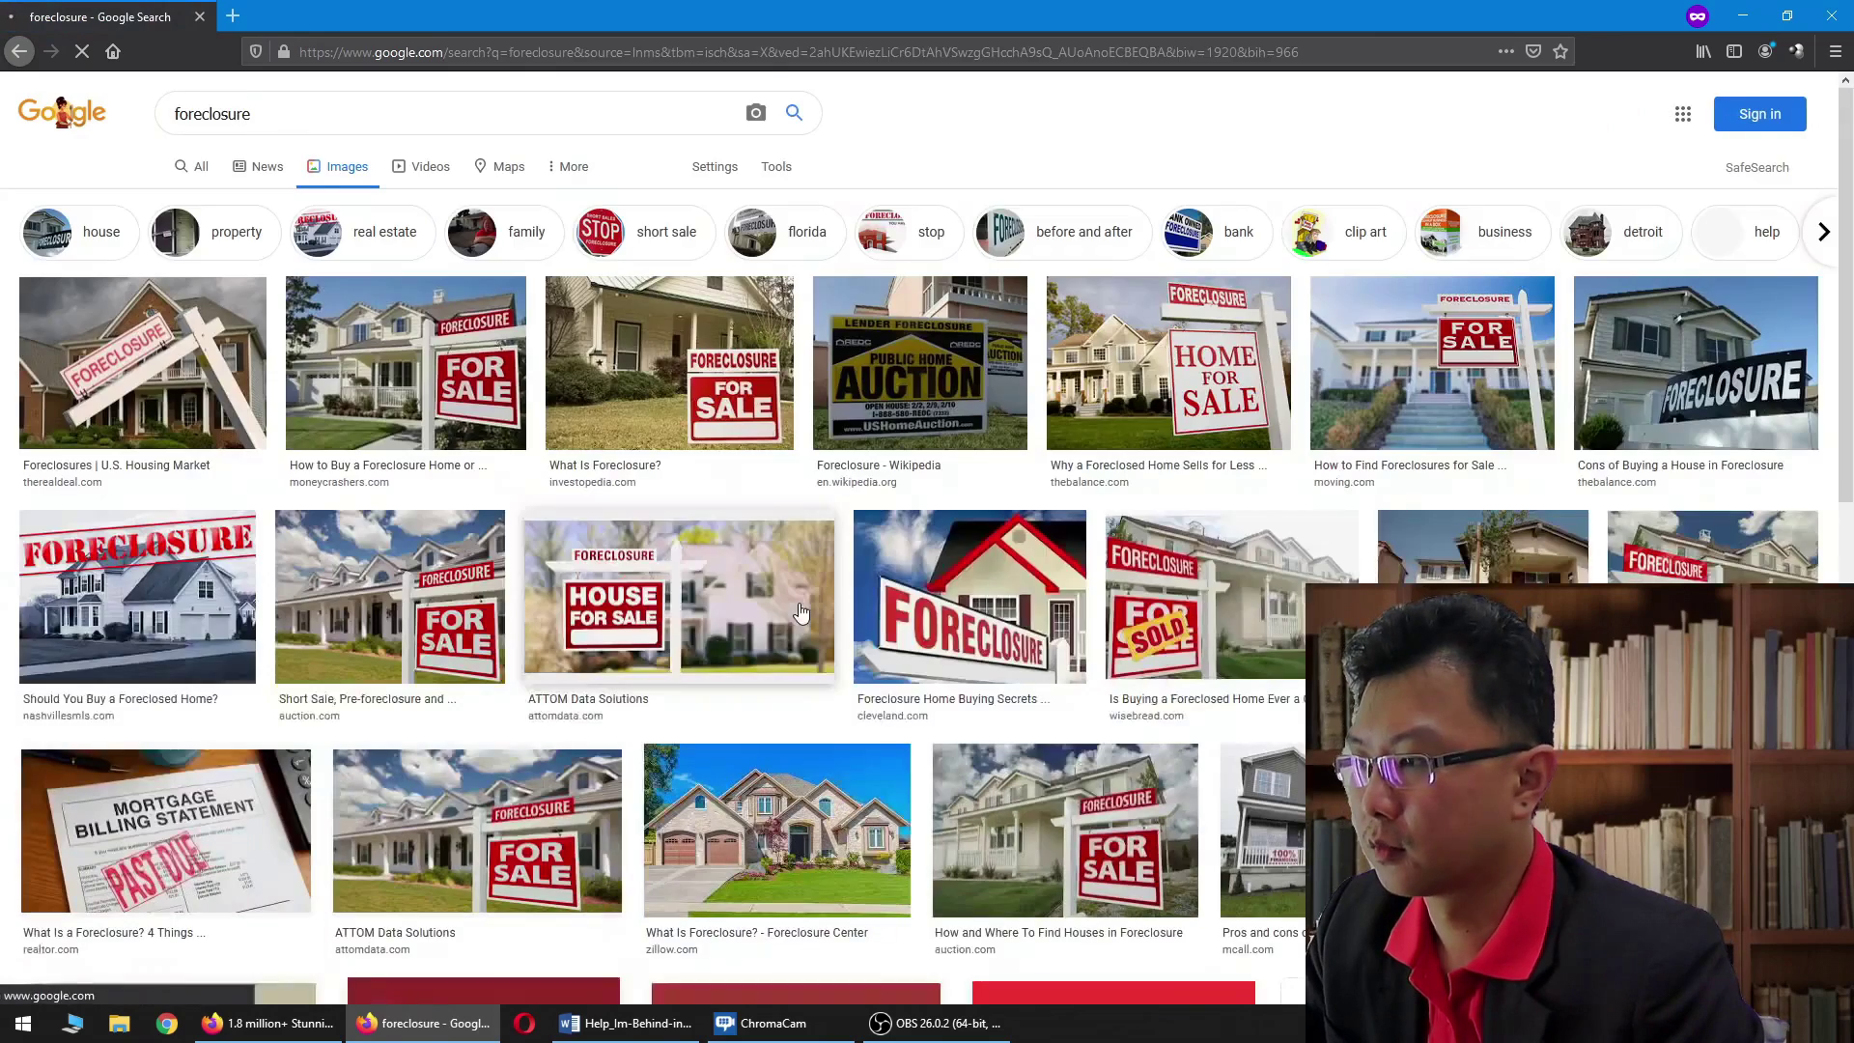
Step: Preview the "What Is Foreclosure?" image from investopedia.com, then close the preview
{"action": "left_click", "coordinate": [626, 356]}
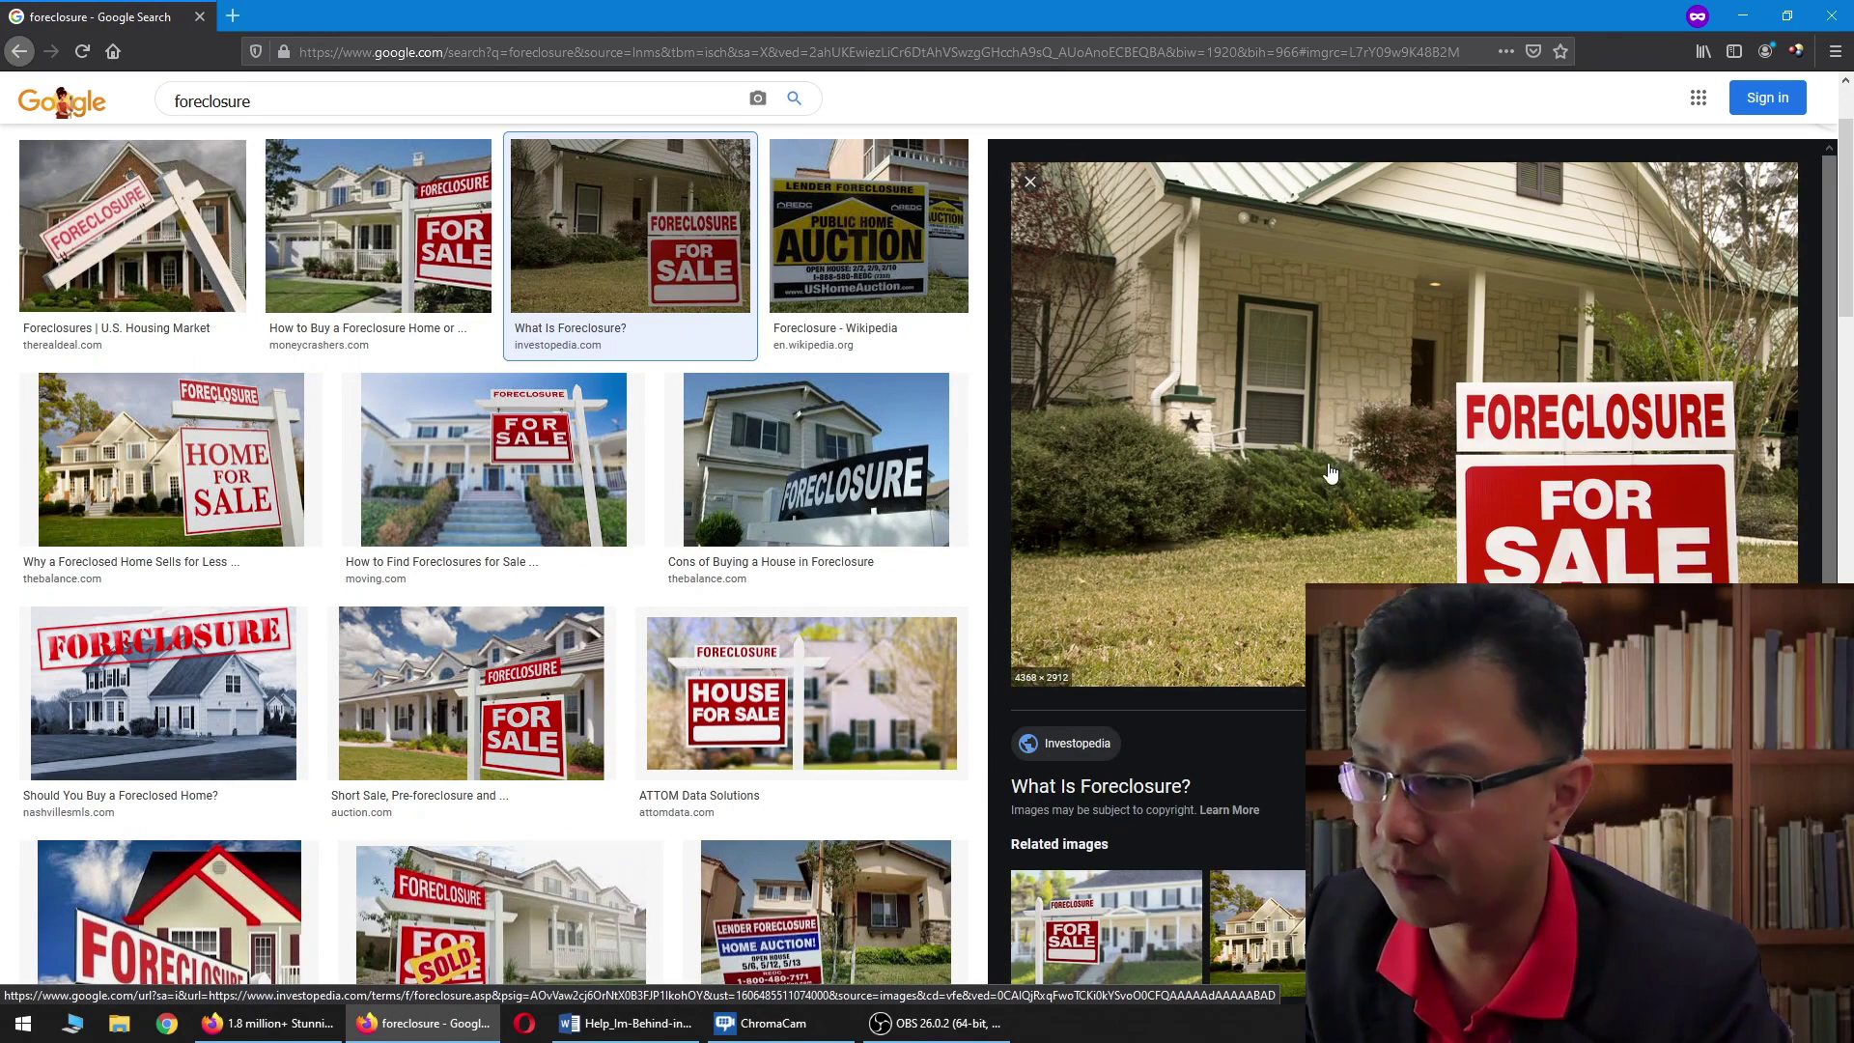
{"action": "scroll", "coordinate": [1403, 413], "scroll_direction": "up", "scroll_amount": 2}
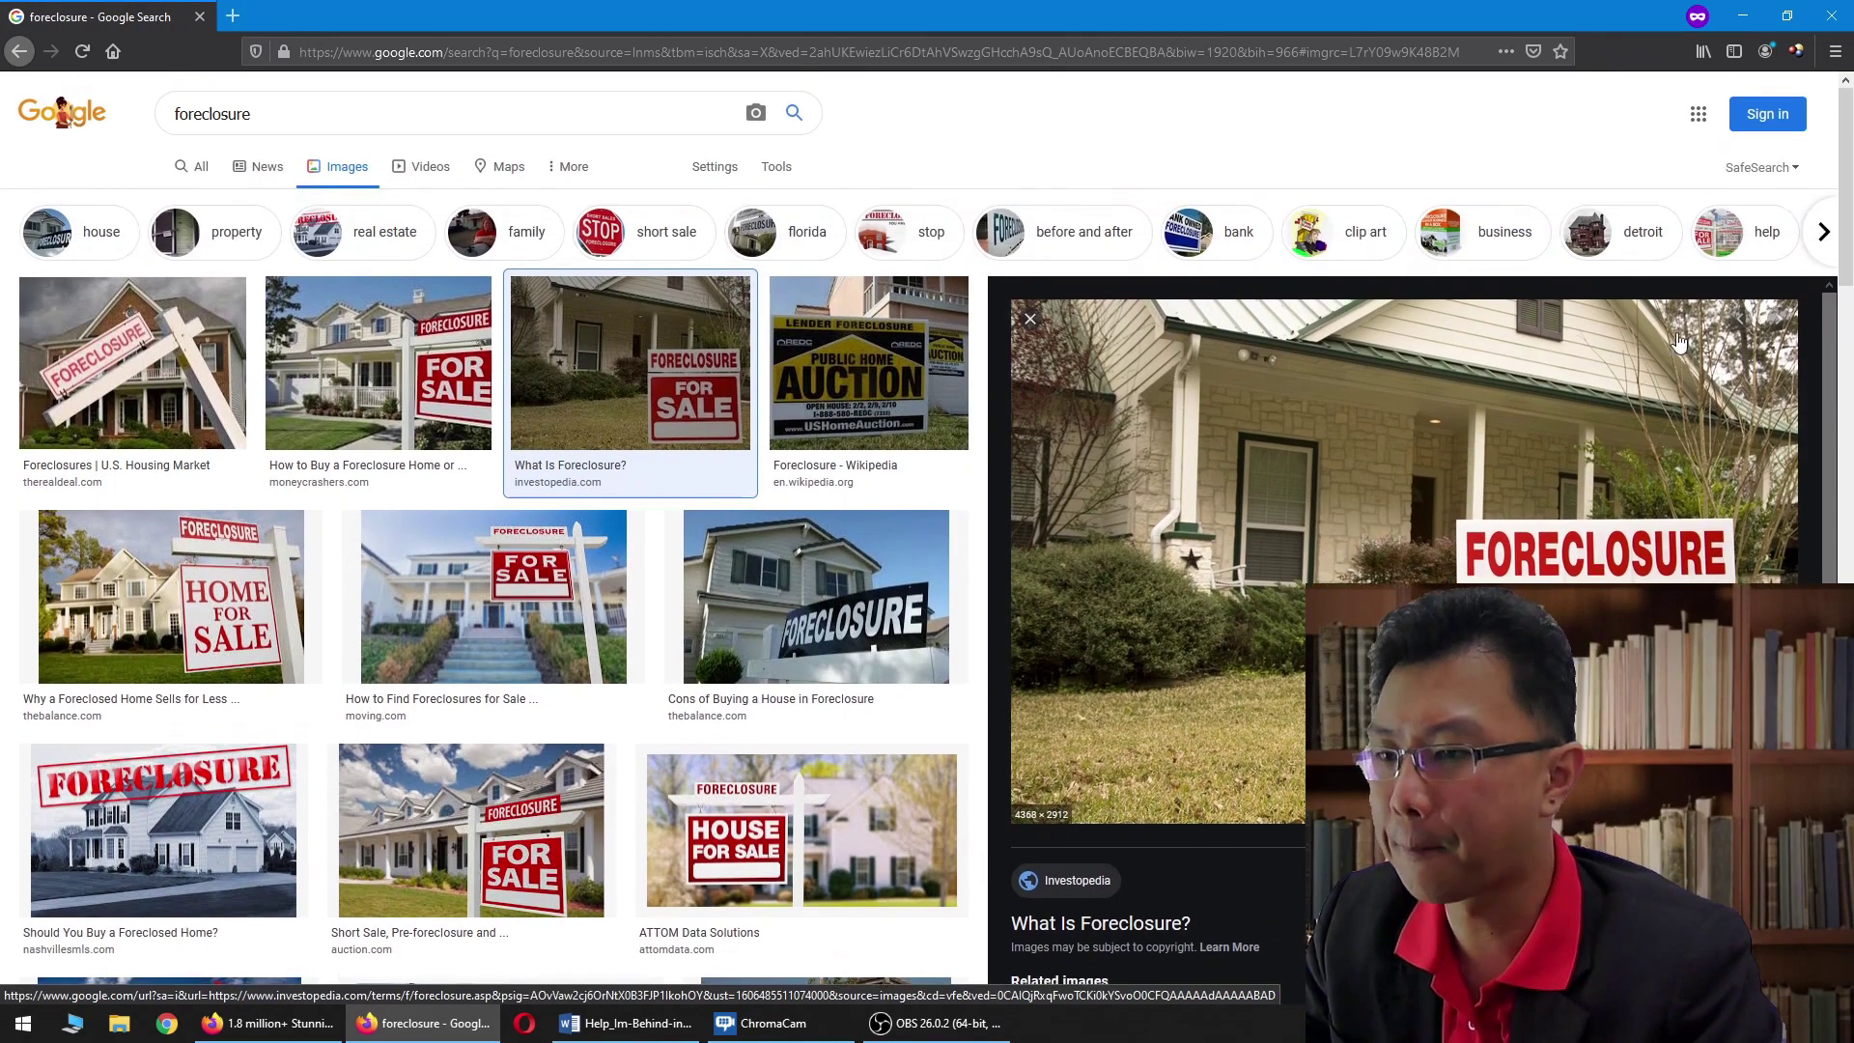
{"action": "left_click", "coordinate": [1030, 320]}
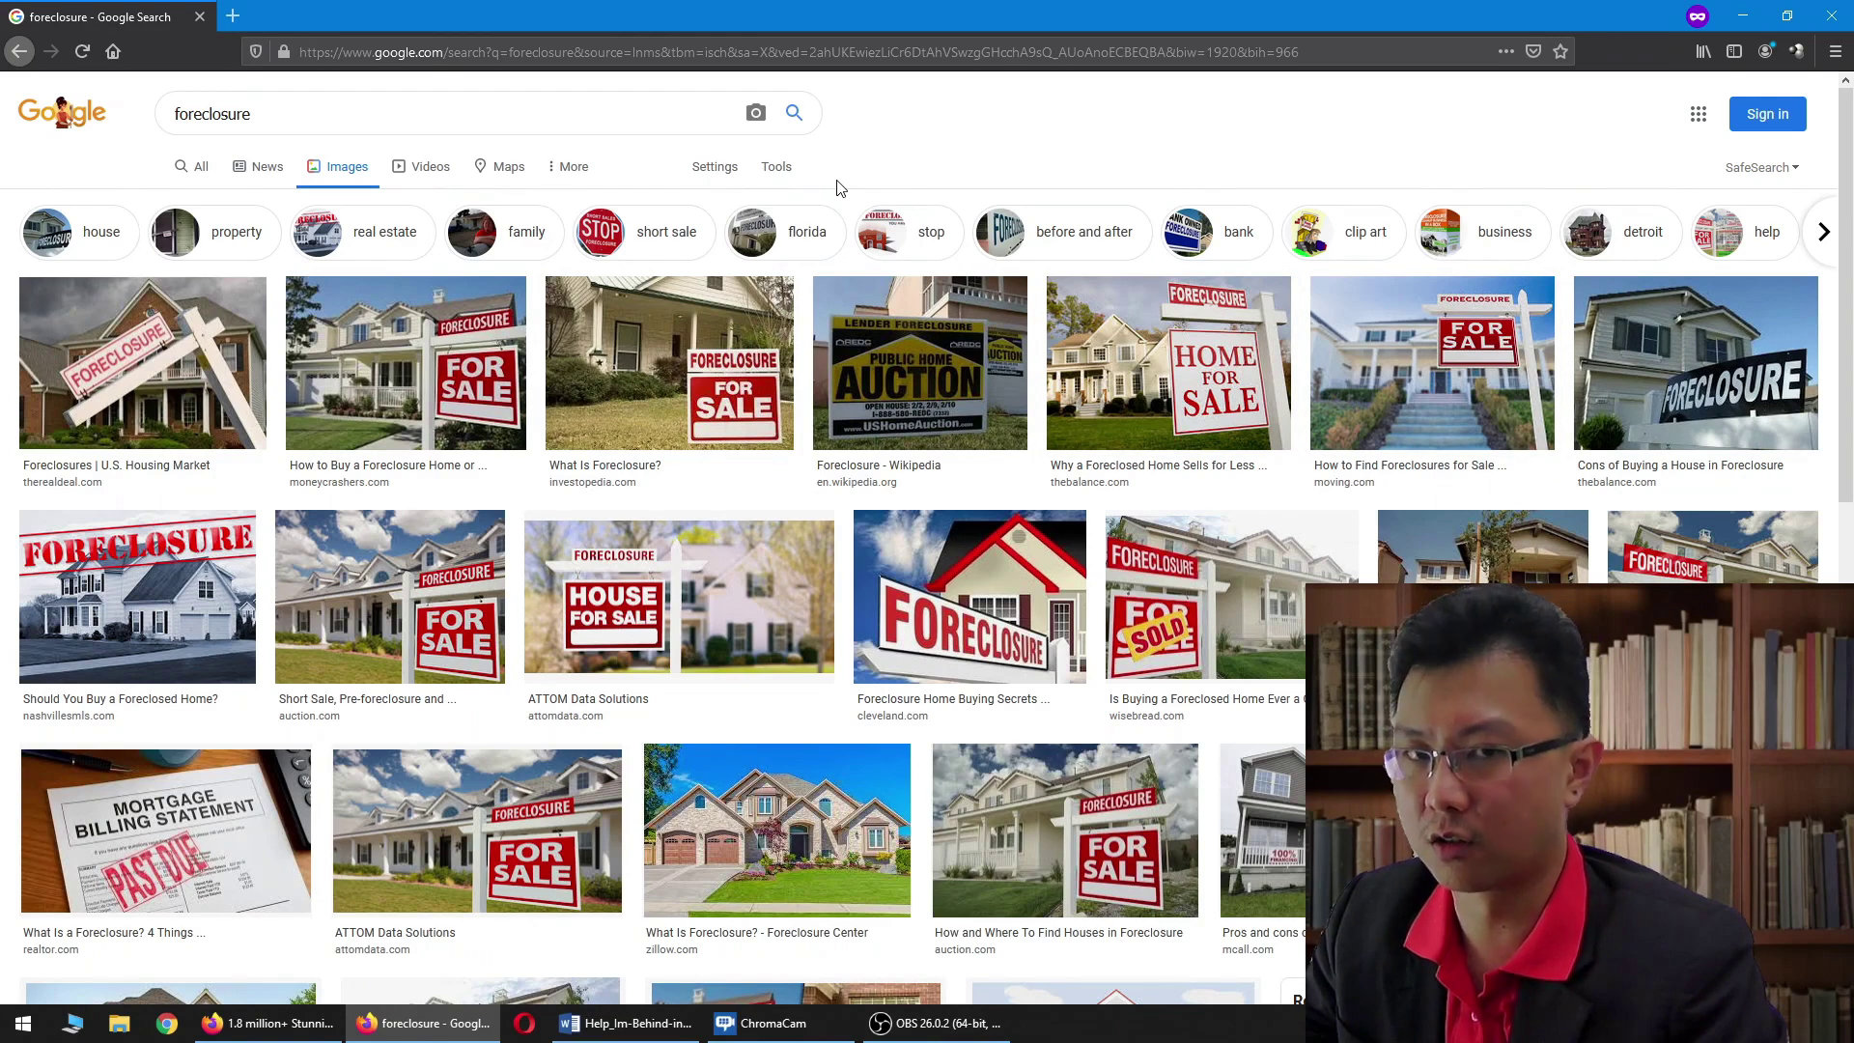
Step: Filter the foreclosure image results by usage rights to Creative Commons licenses
{"action": "left_click", "coordinate": [705, 170]}
{"action": "left_click", "coordinate": [778, 176]}
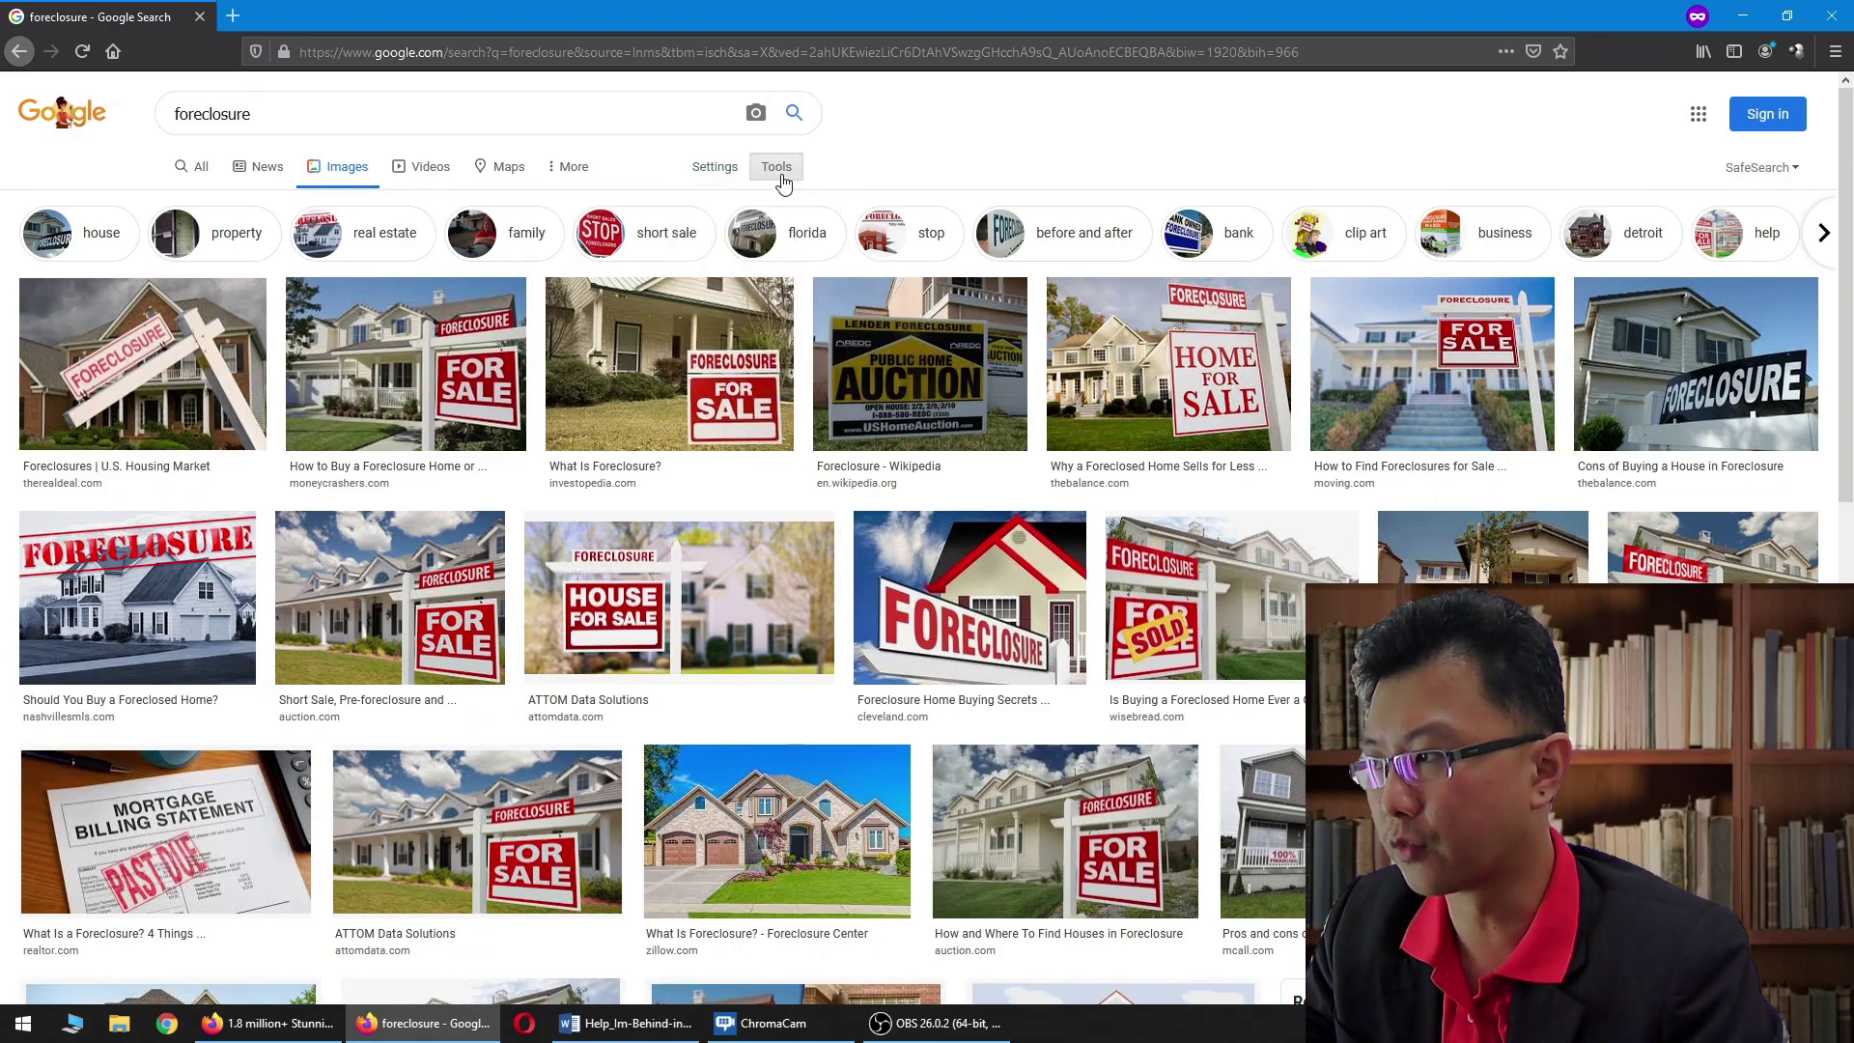
{"action": "left_click", "coordinate": [454, 203]}
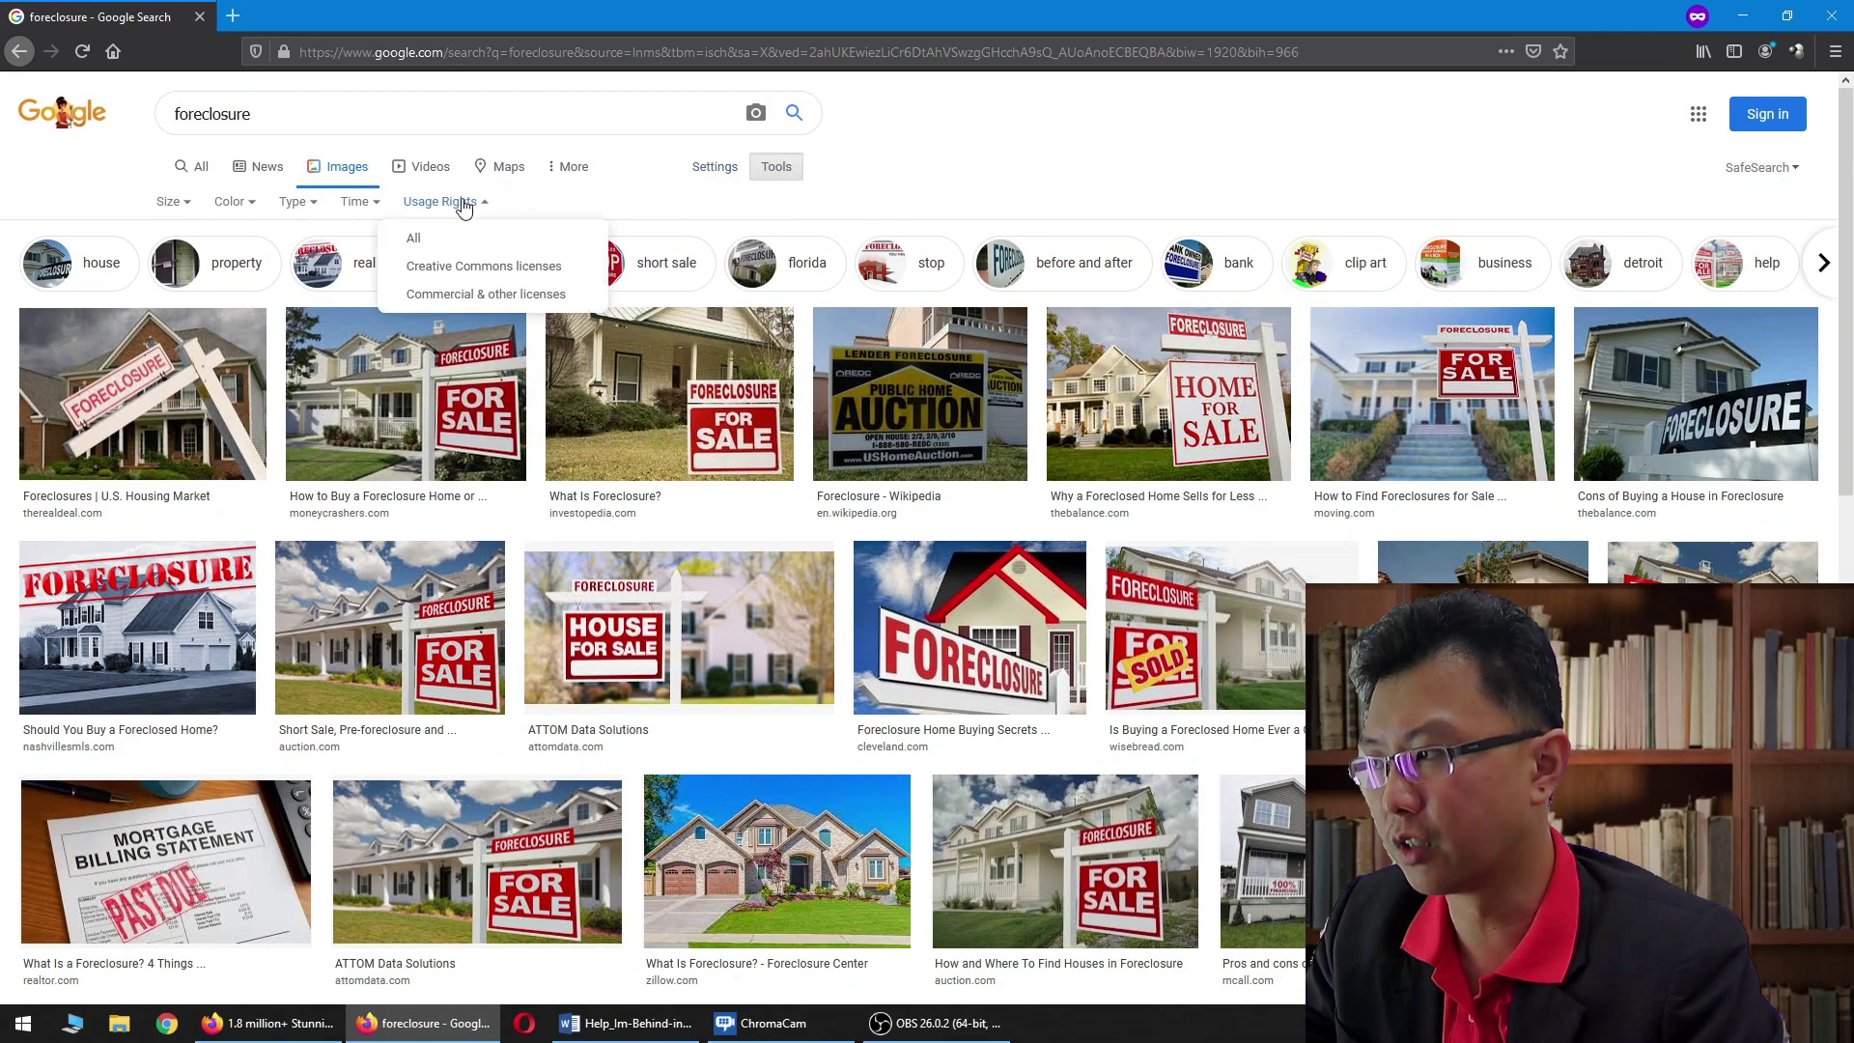
{"action": "left_click", "coordinate": [448, 276]}
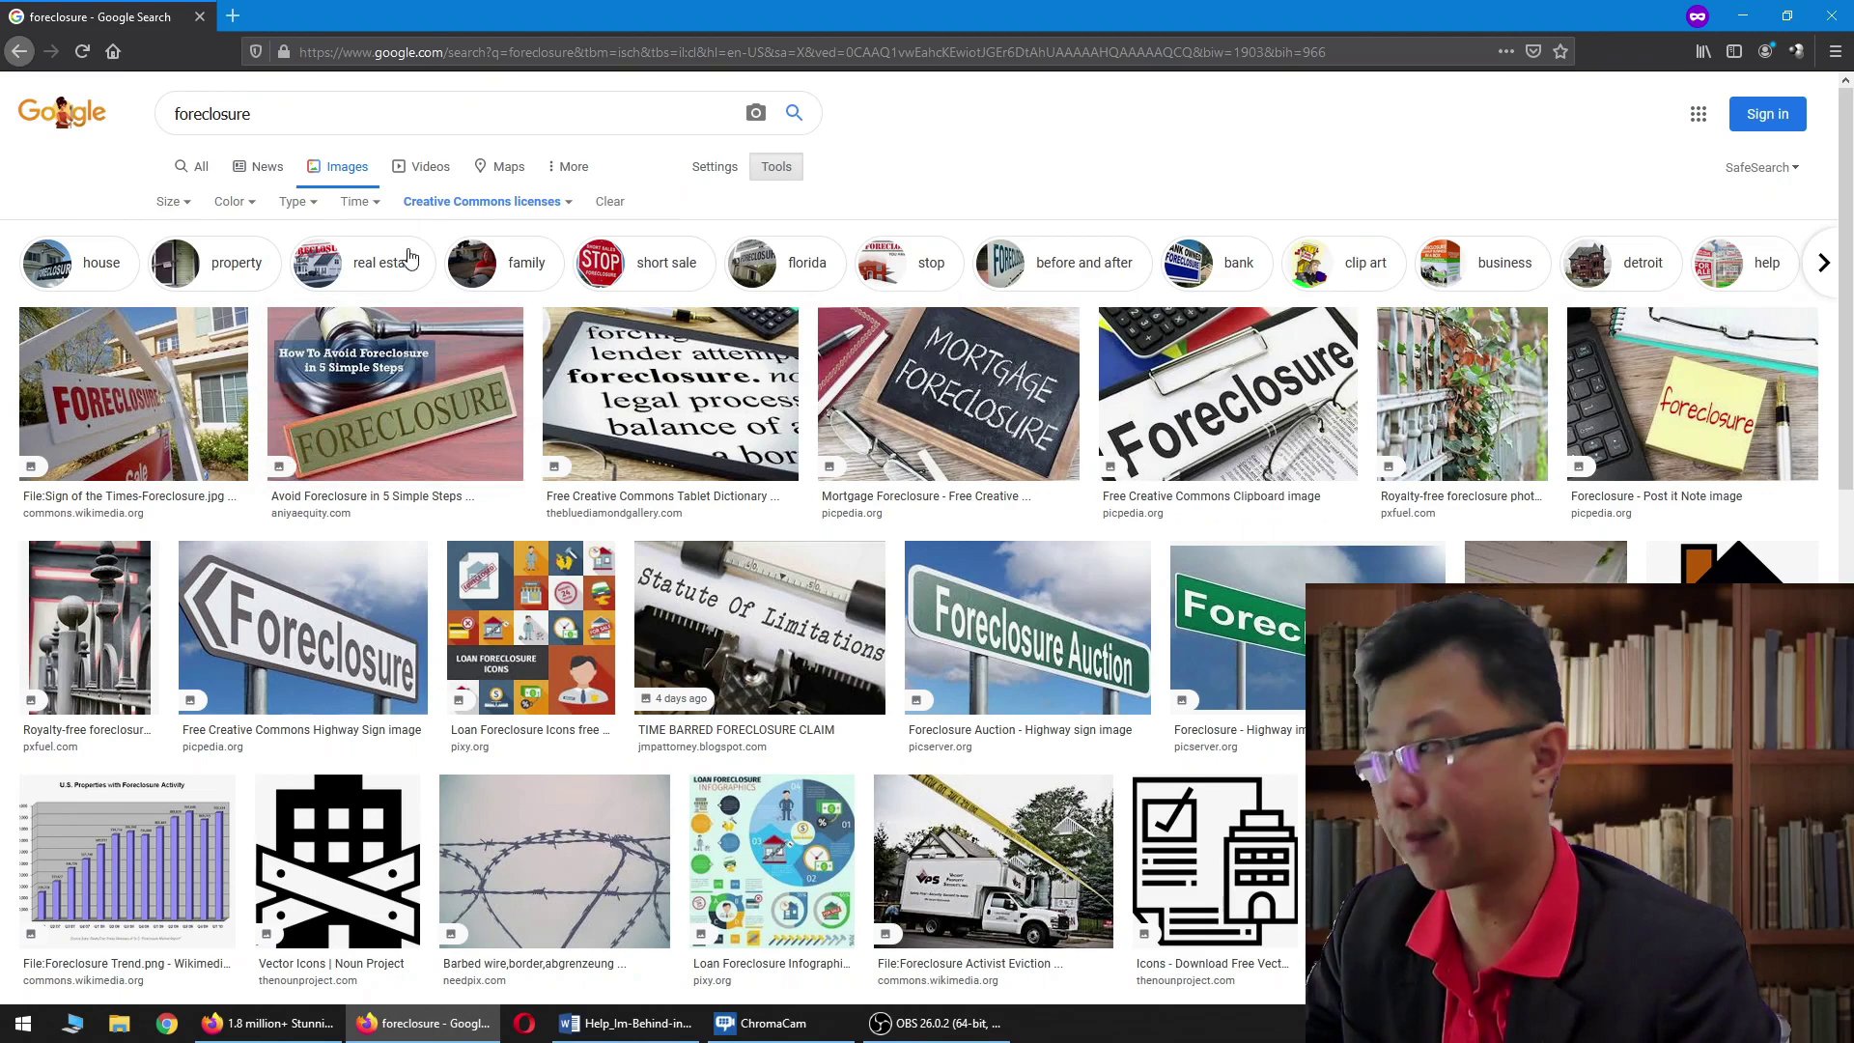
Step: Return to the general web results and search for "royalty free stock images"
{"action": "left_click", "coordinate": [189, 168]}
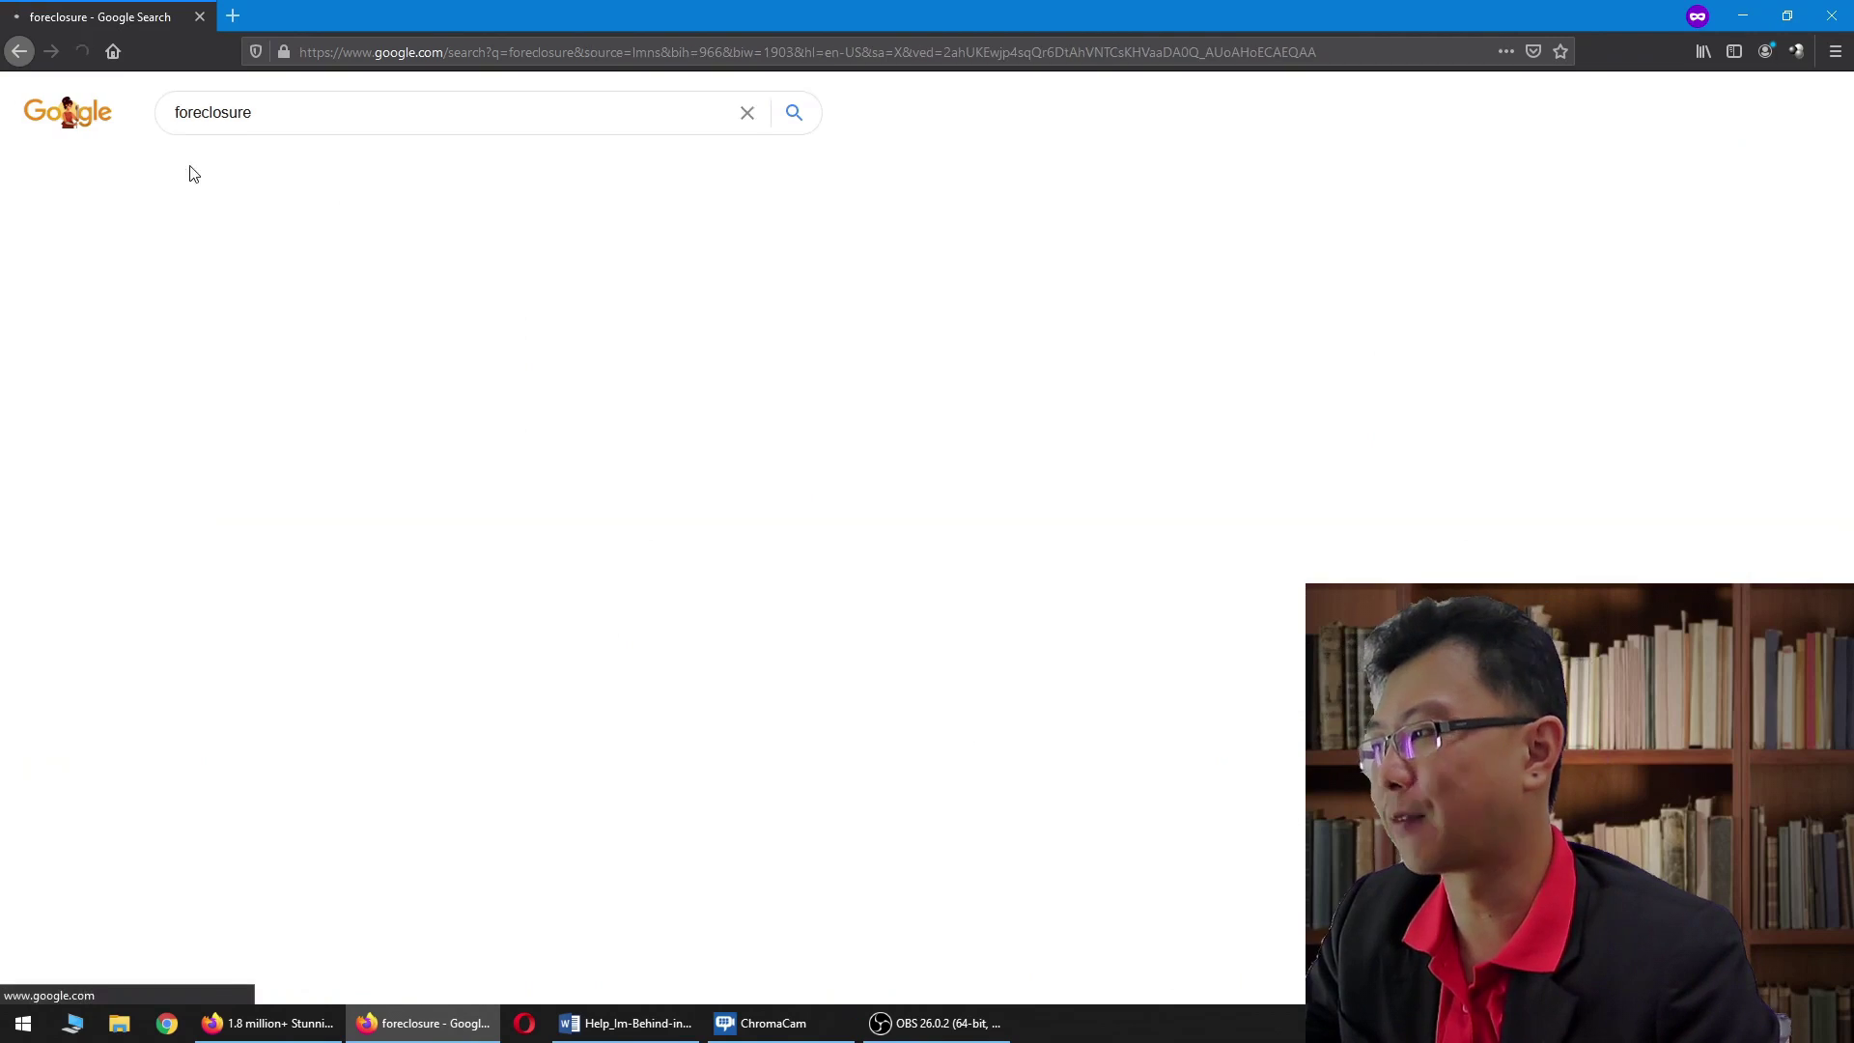
{"action": "double_click", "coordinate": [301, 119]}
{"action": "type", "text": "stock"}
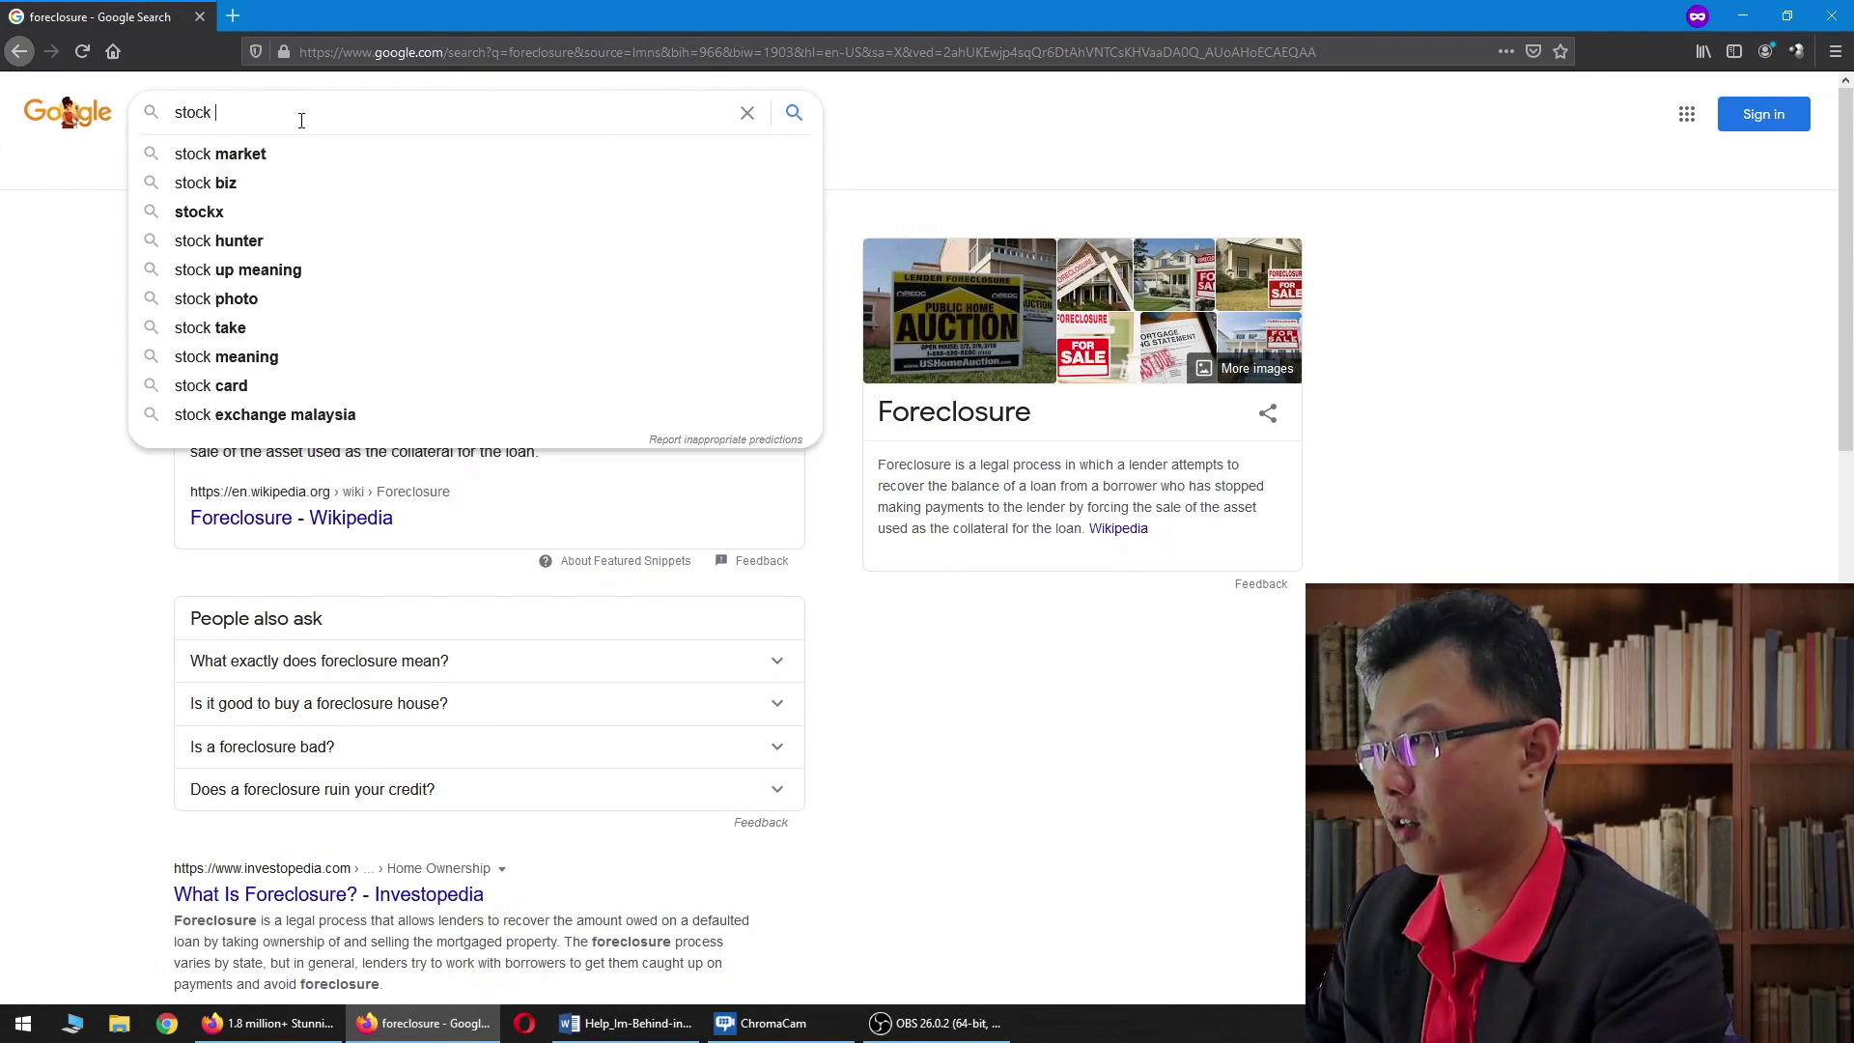
{"action": "double_click", "coordinate": [301, 121]}
{"action": "type", "text": "royalty free stock images"}
{"action": "key", "text": "Return"}
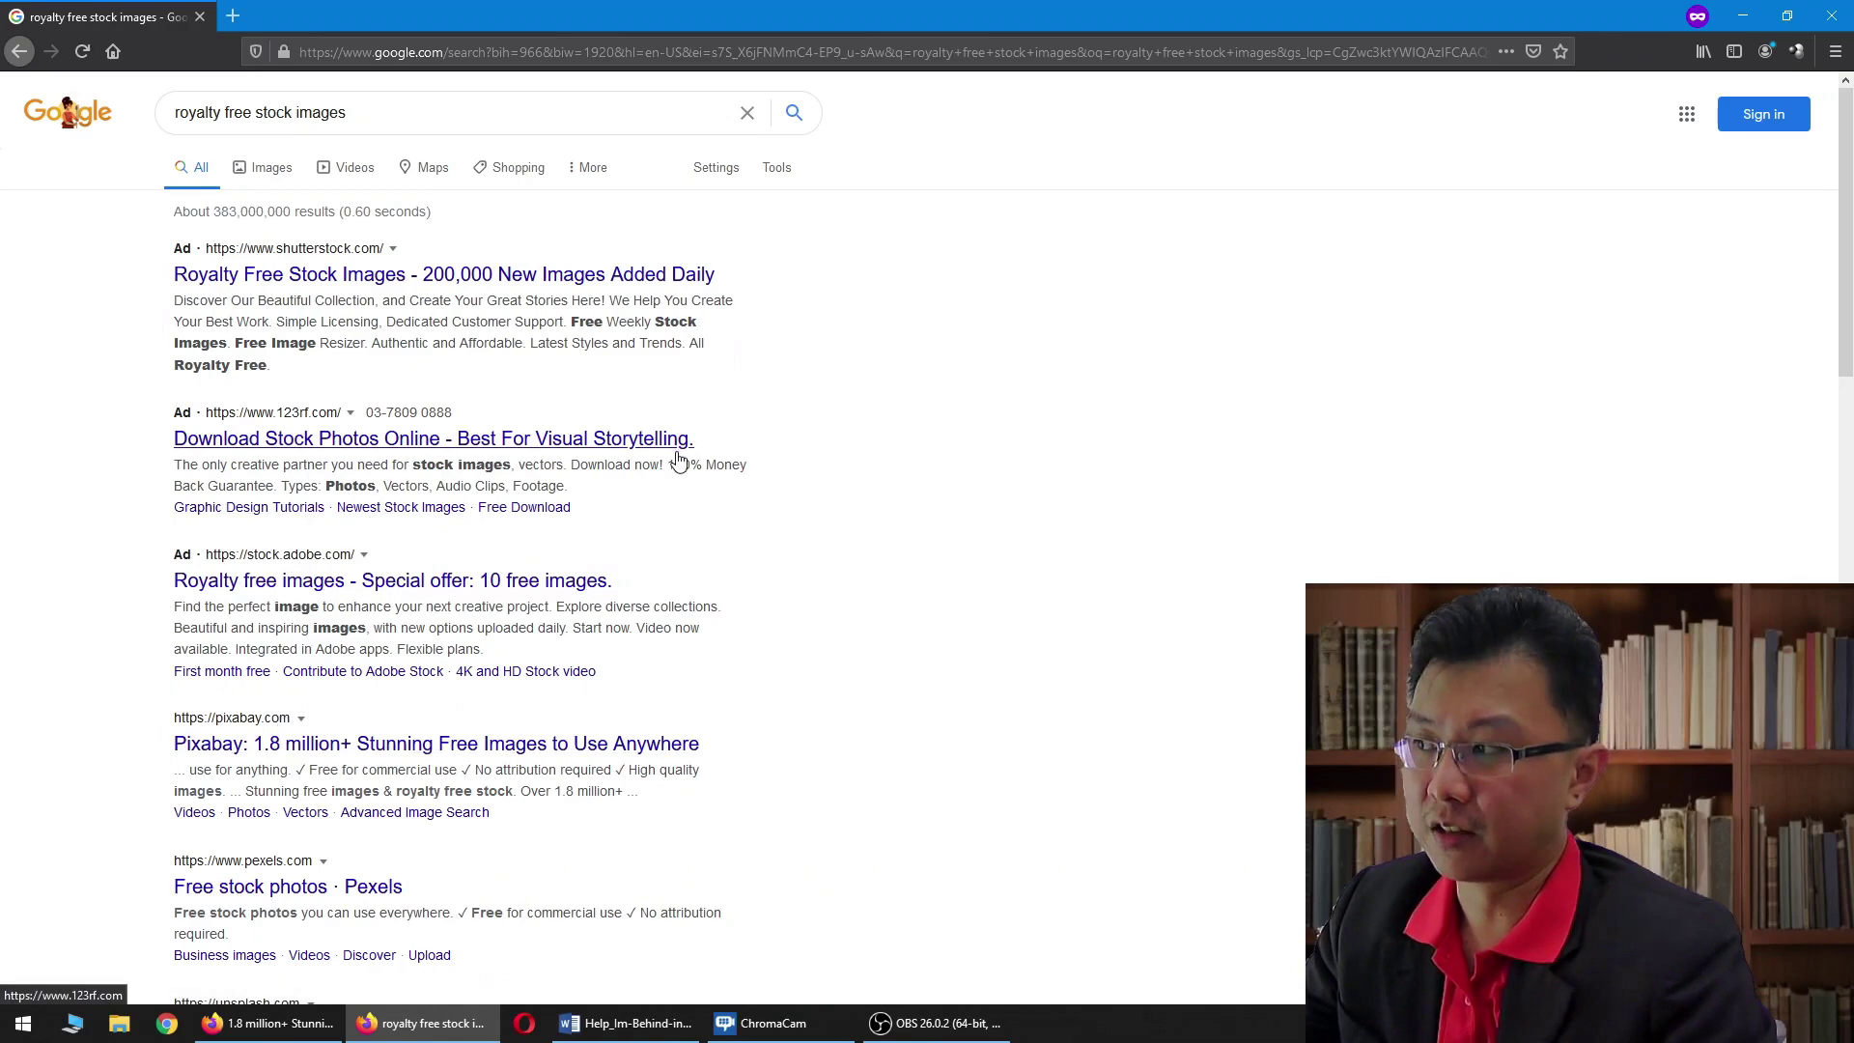
Step: Open the Shutterstock result in a new tab and search its images for "foreclosure"
{"action": "right_click", "coordinate": [635, 274]}
{"action": "left_click", "coordinate": [695, 288]}
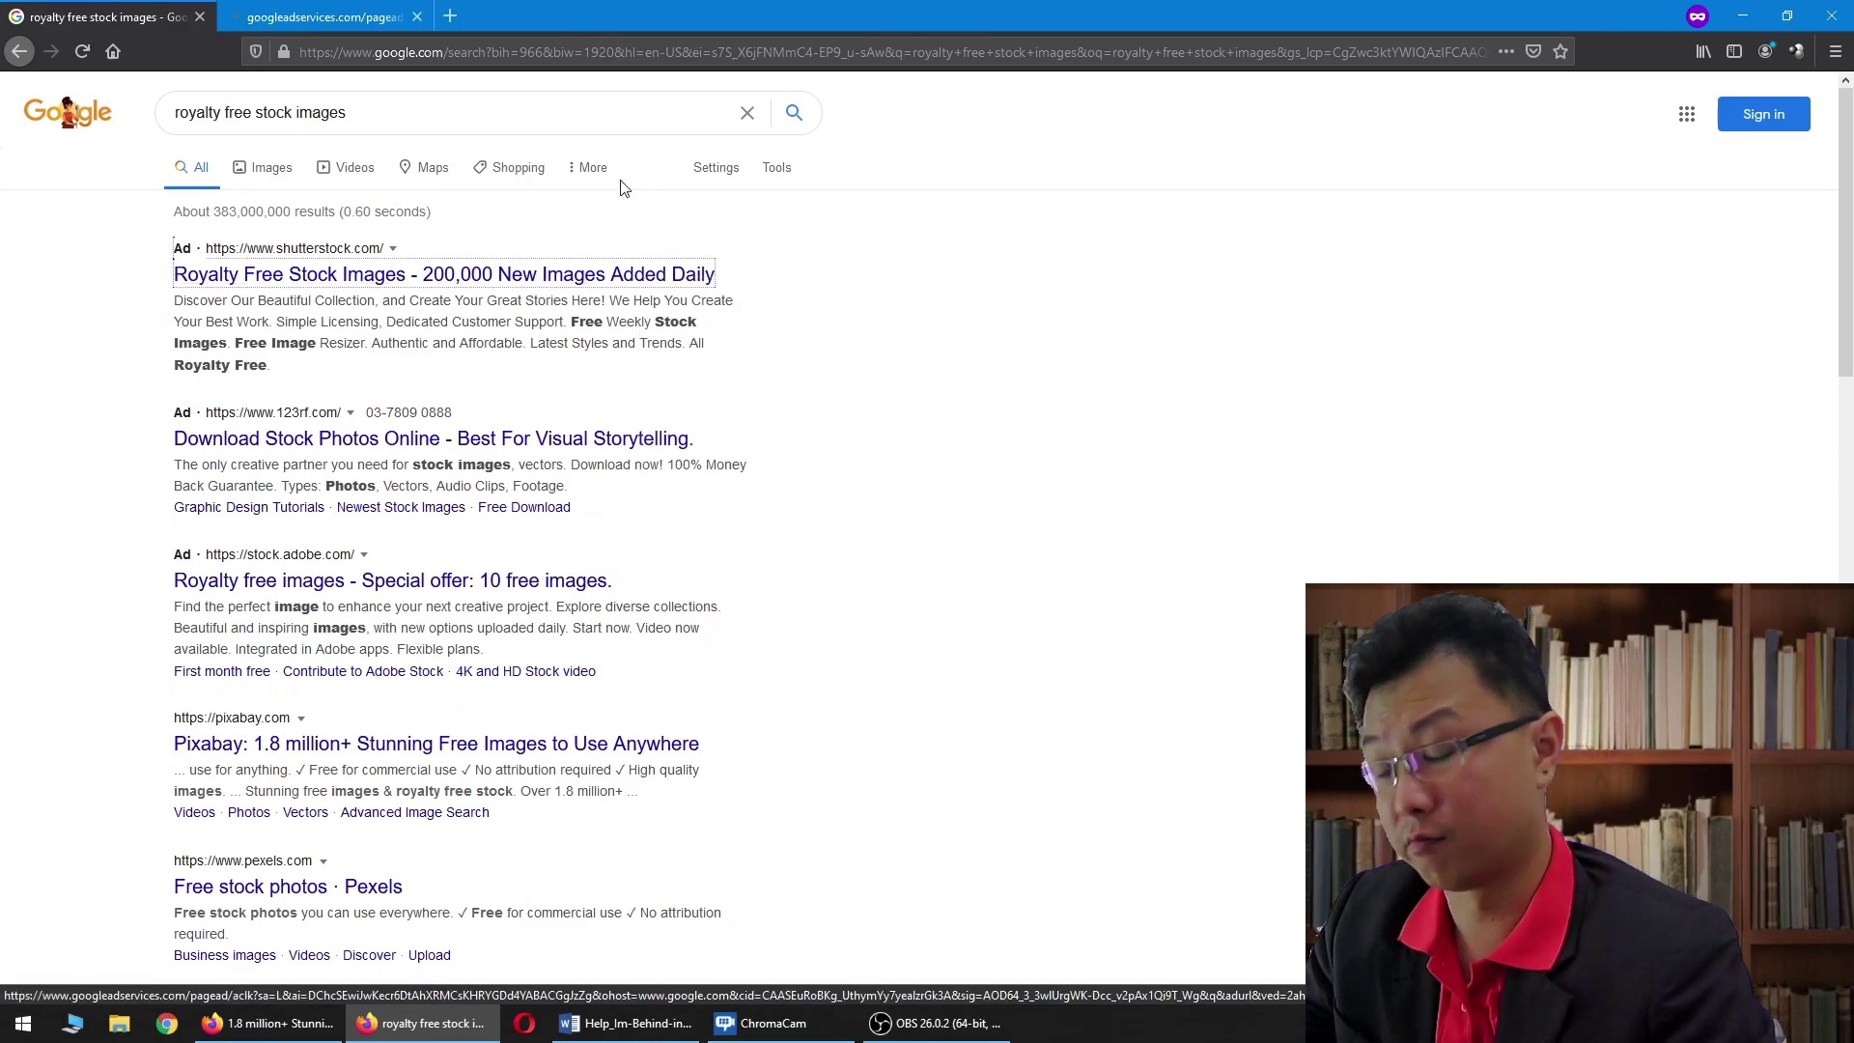
{"action": "key", "text": "ctrl+Tab"}
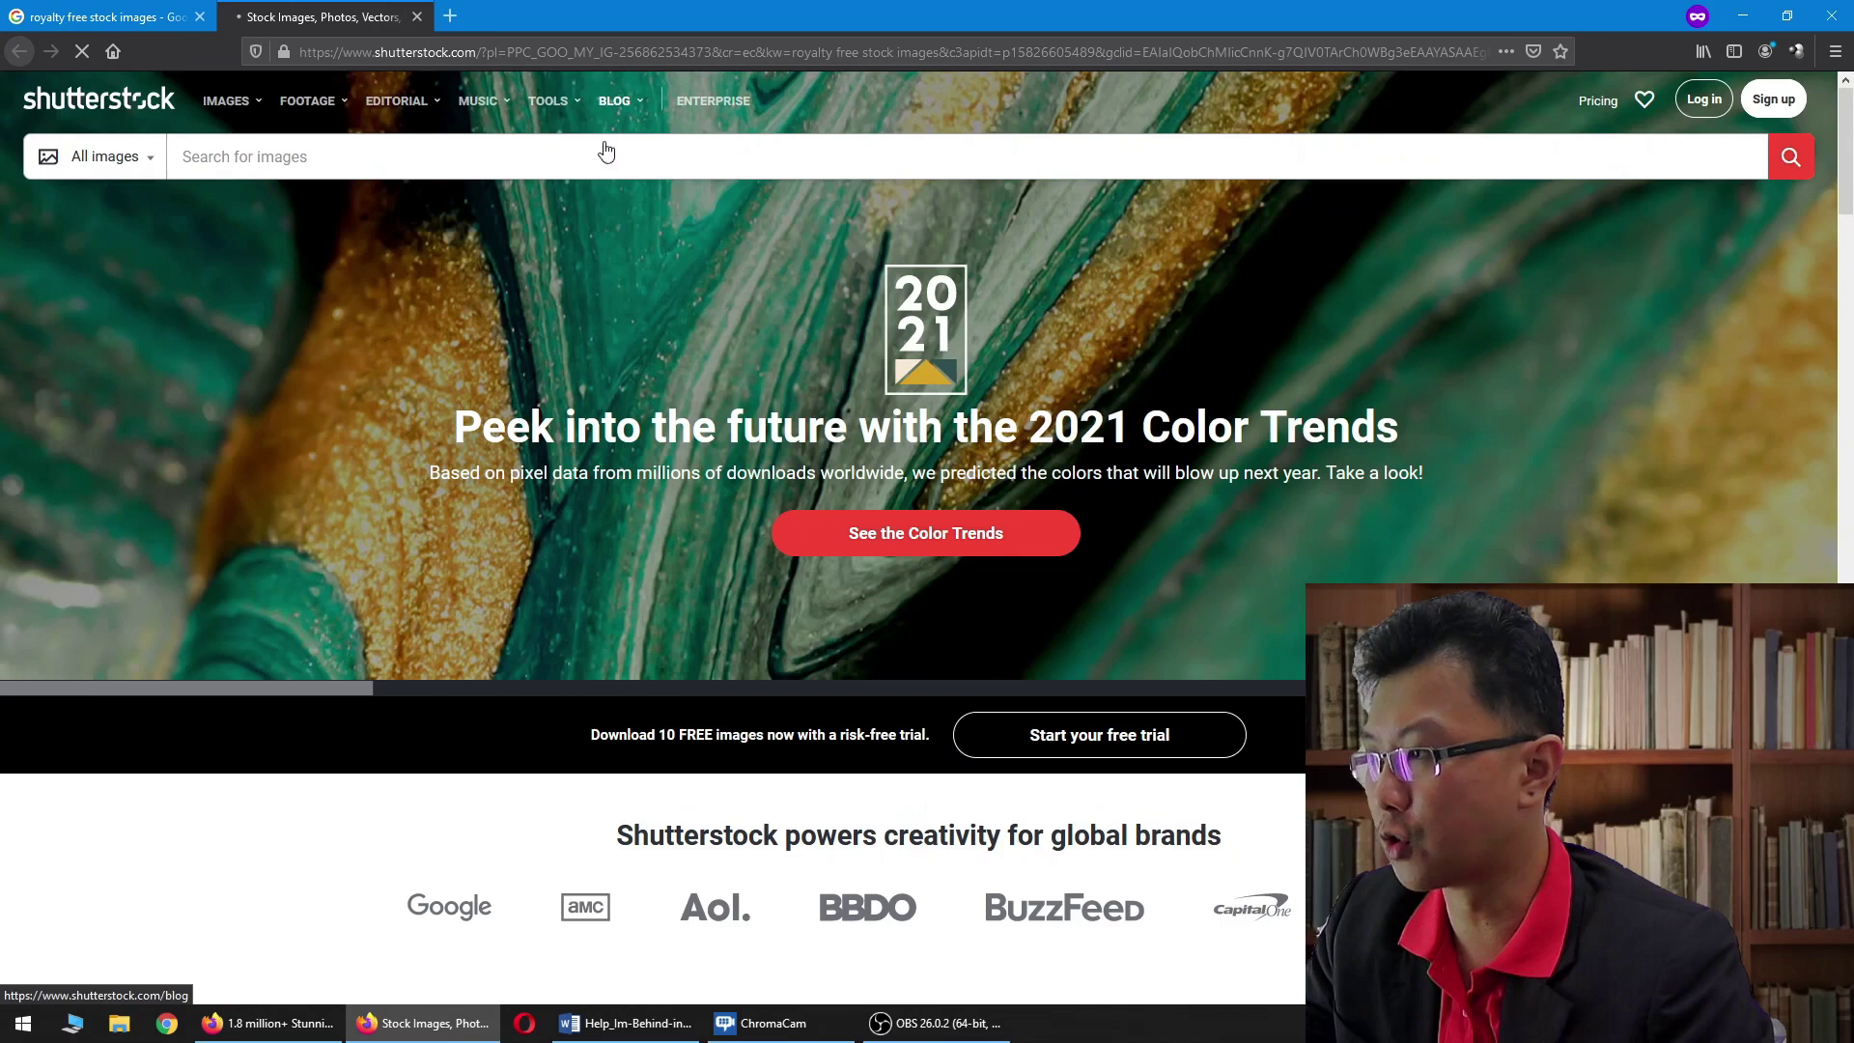
{"action": "left_click", "coordinate": [600, 160]}
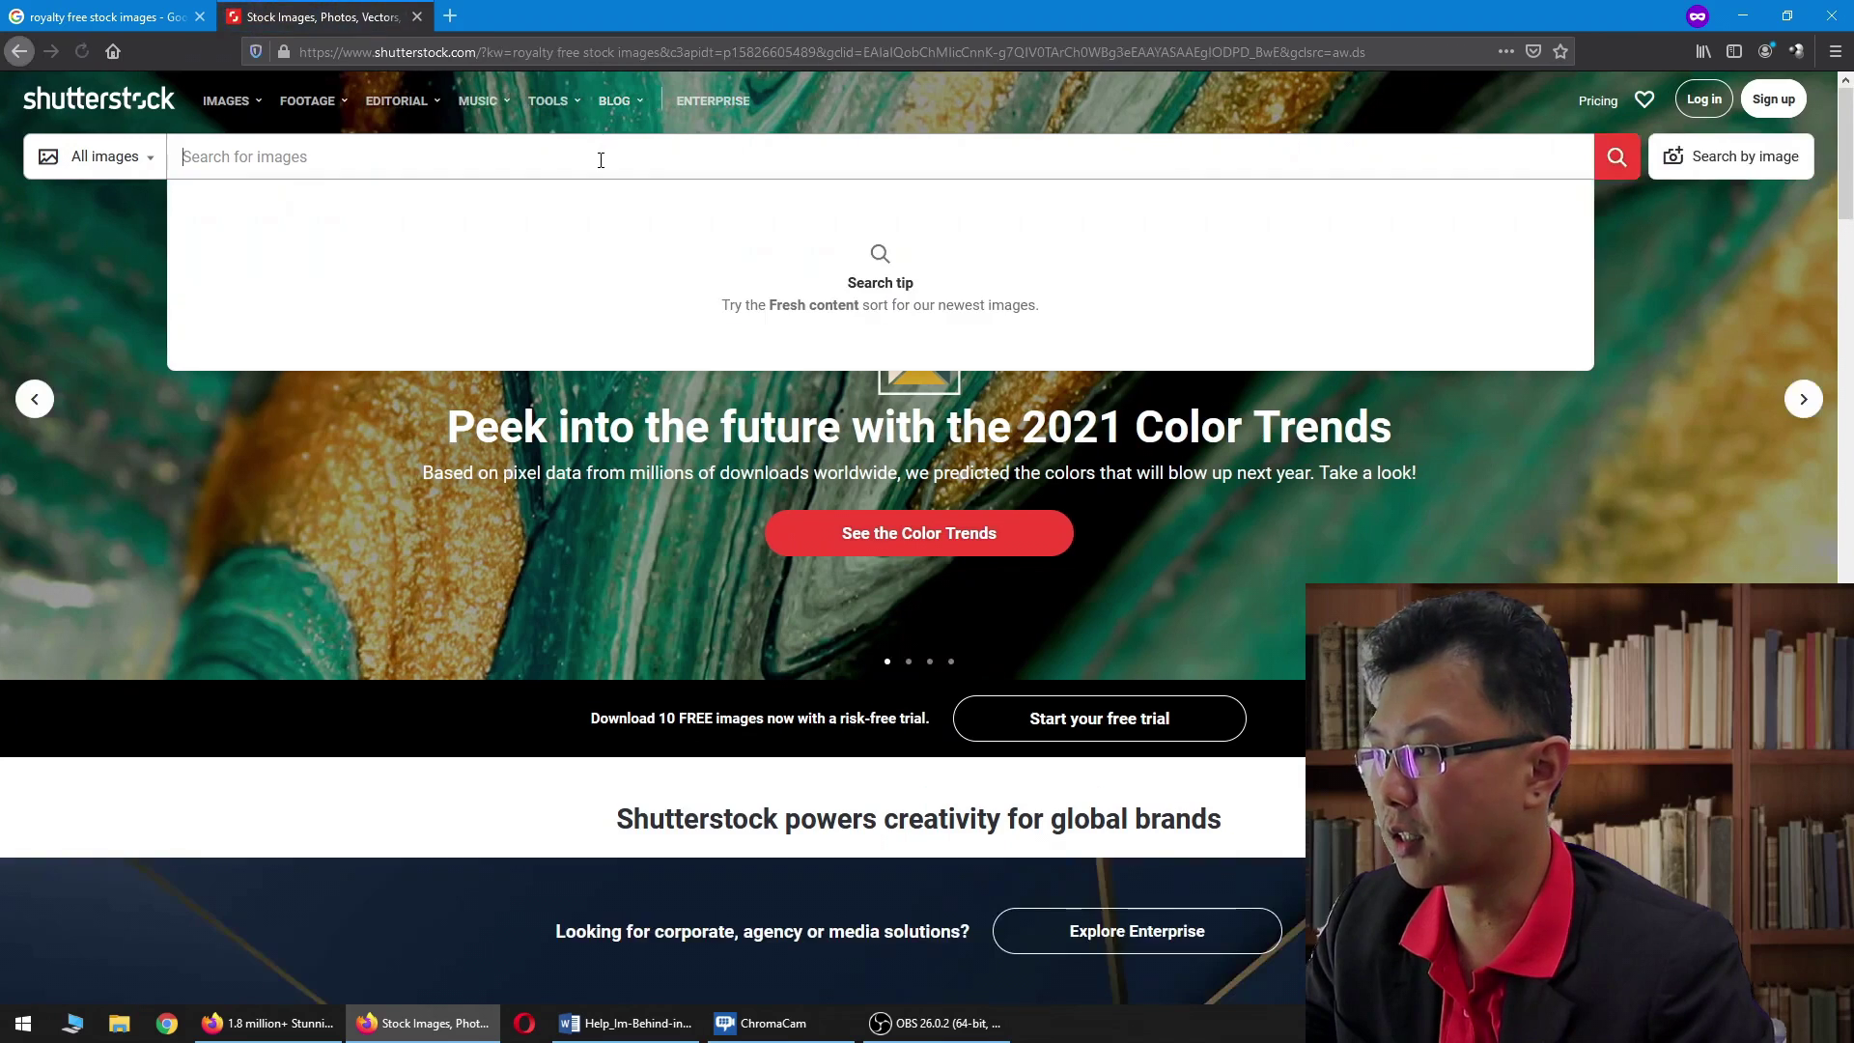
{"action": "type", "text": "forecl"}
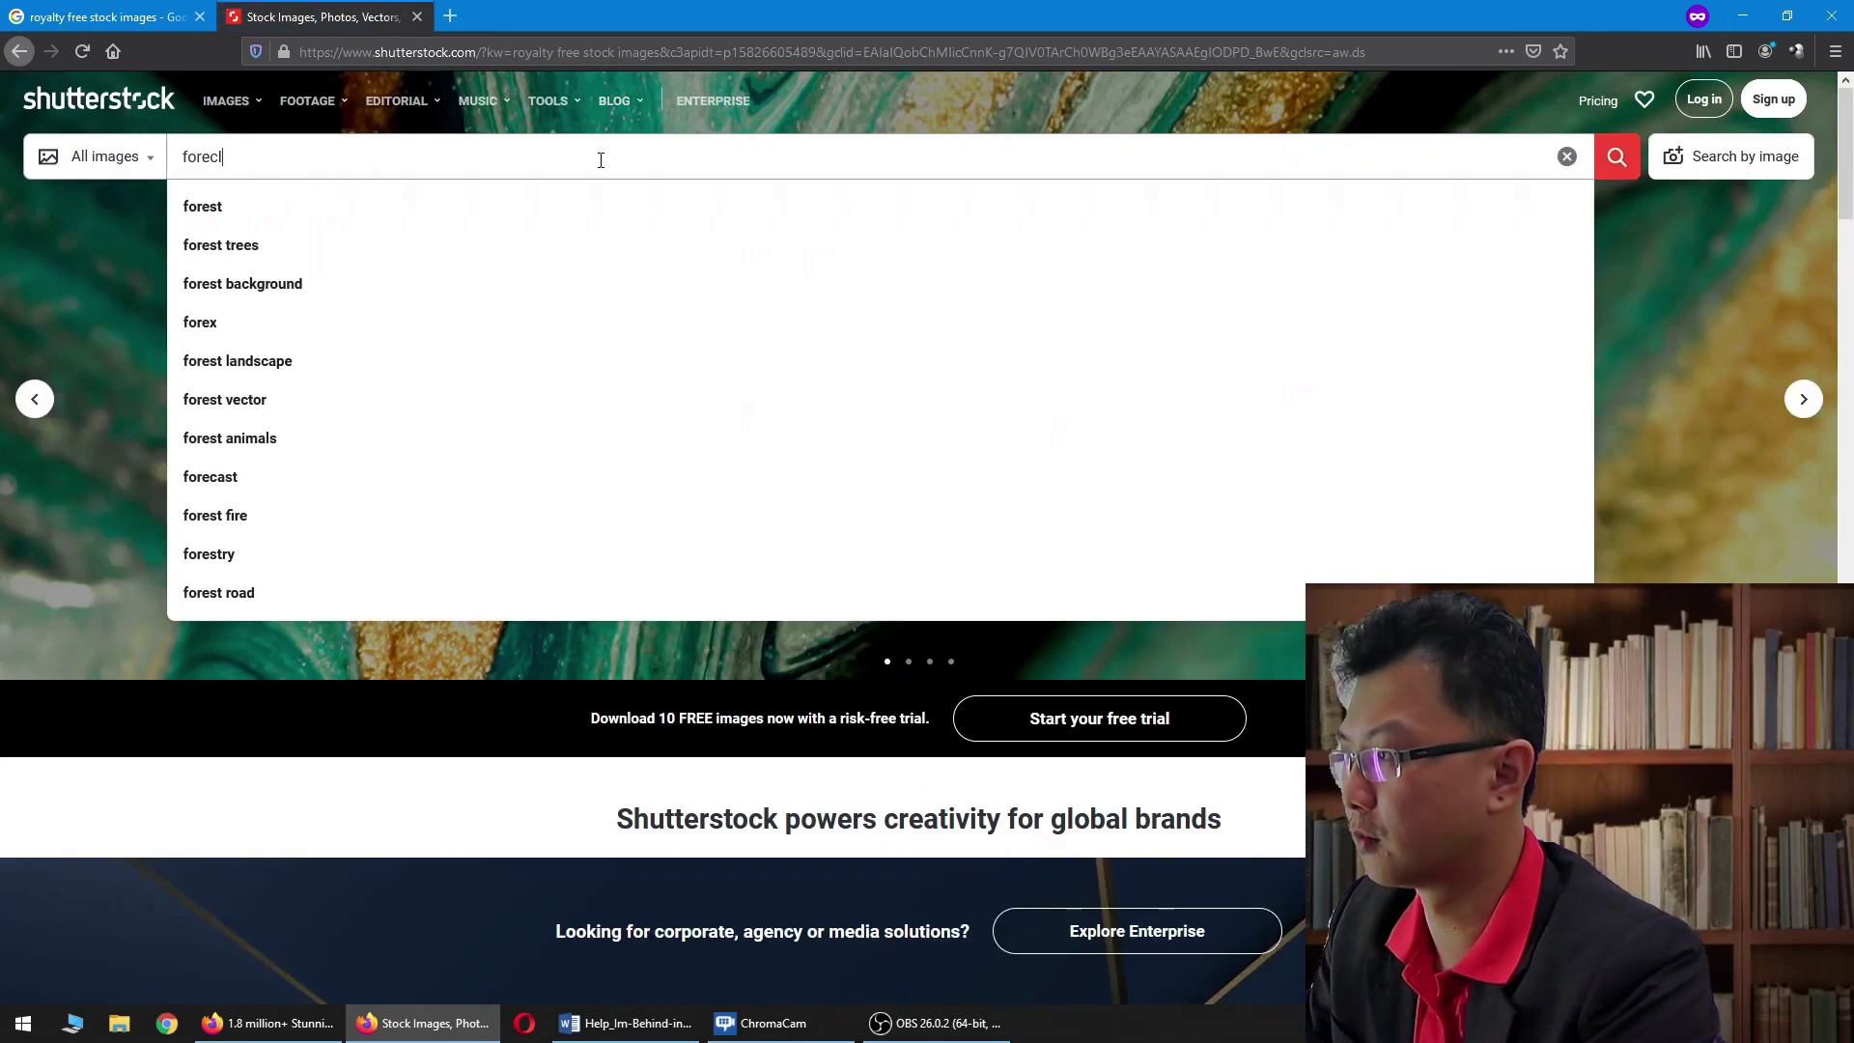
{"action": "type", "text": "osure"}
{"action": "key", "text": "Return"}
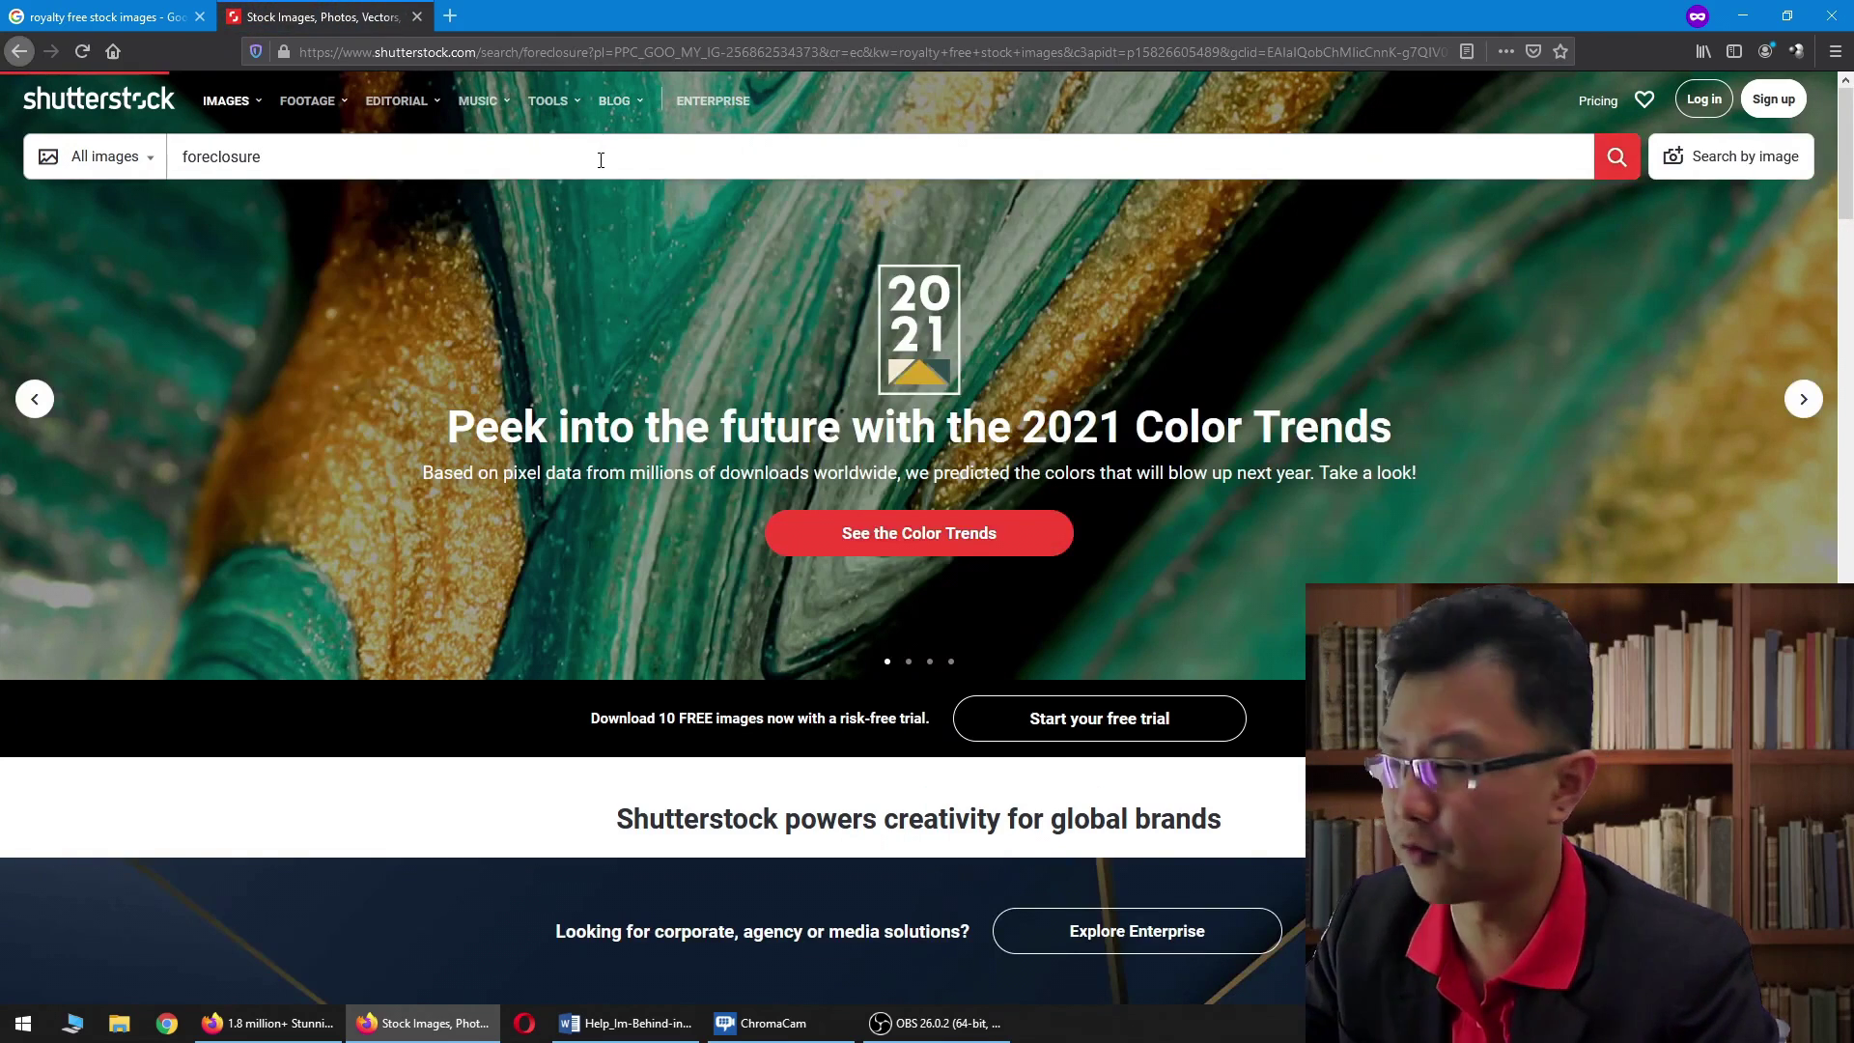
Step: Browse the foreclosure images on Shutterstock and close its tab to return to the search results
{"action": "scroll", "coordinate": [1423, 432], "scroll_direction": "down", "scroll_amount": 3}
{"action": "scroll", "coordinate": [1651, 434], "scroll_direction": "down", "scroll_amount": 3}
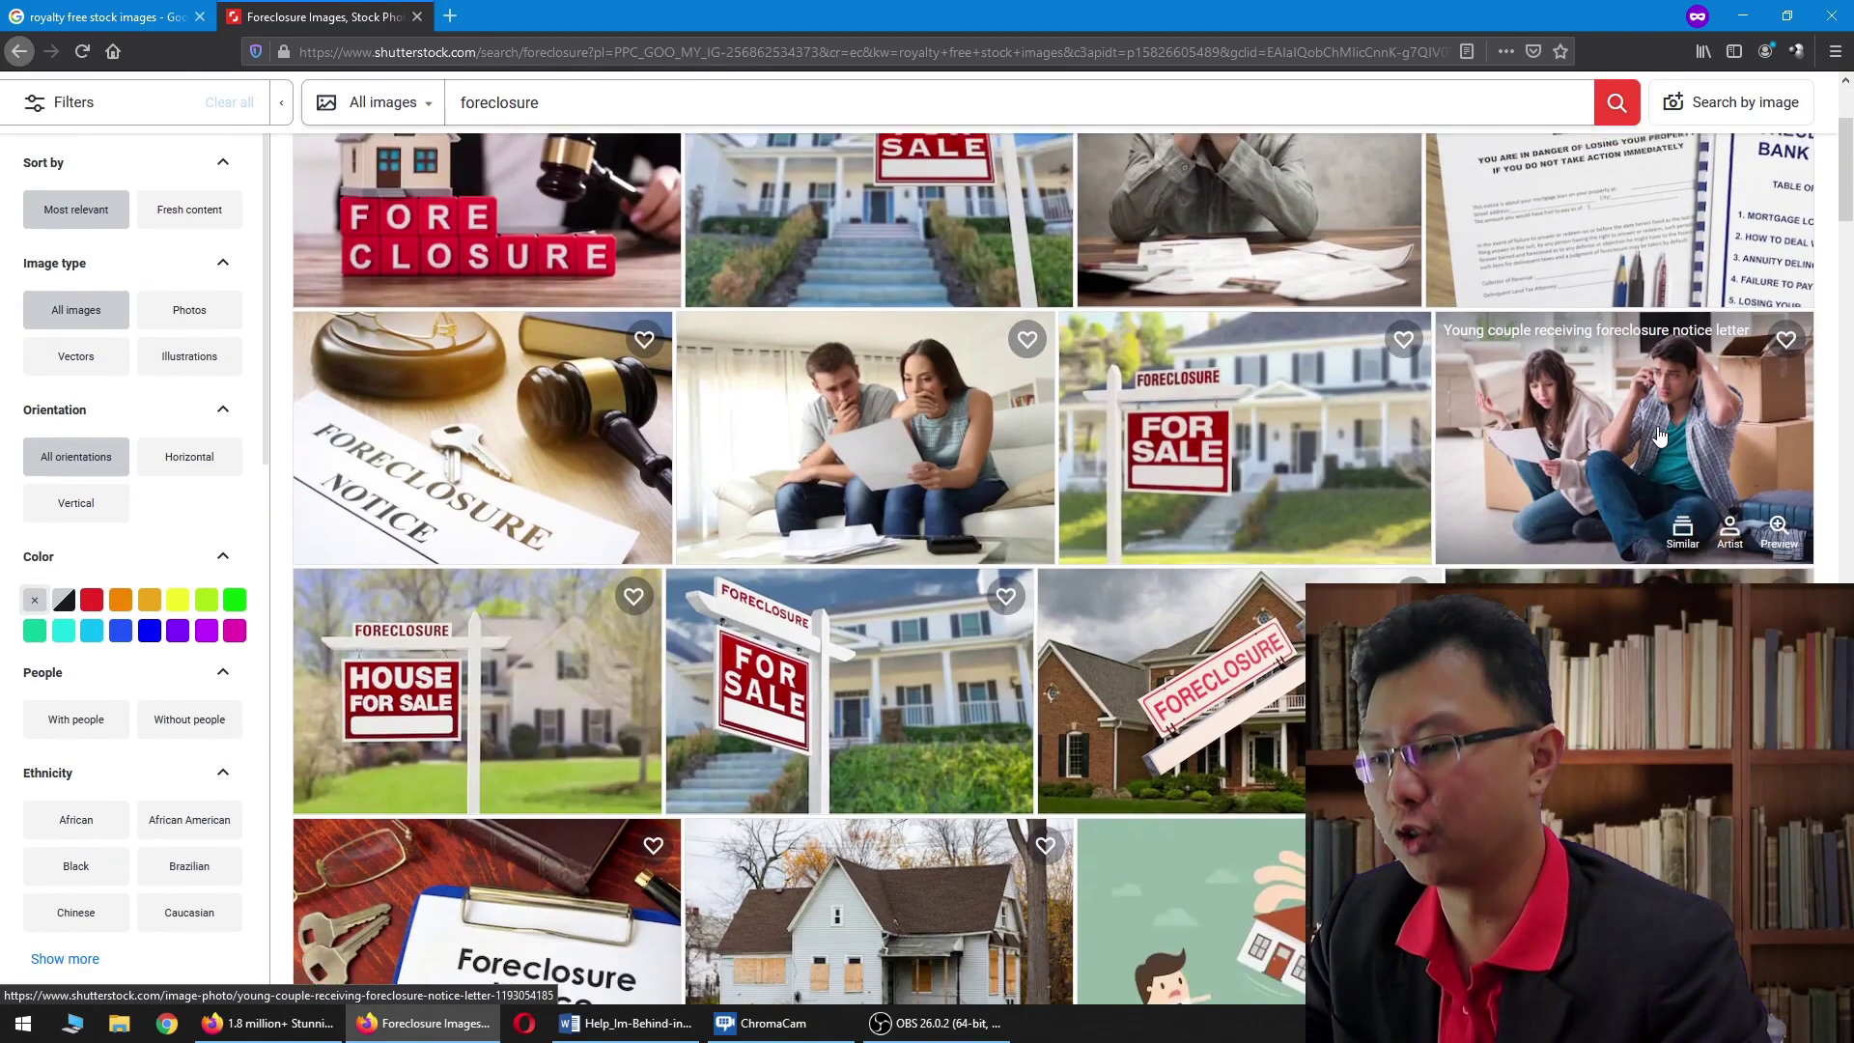
{"action": "scroll", "coordinate": [1659, 437], "scroll_direction": "down", "scroll_amount": 5}
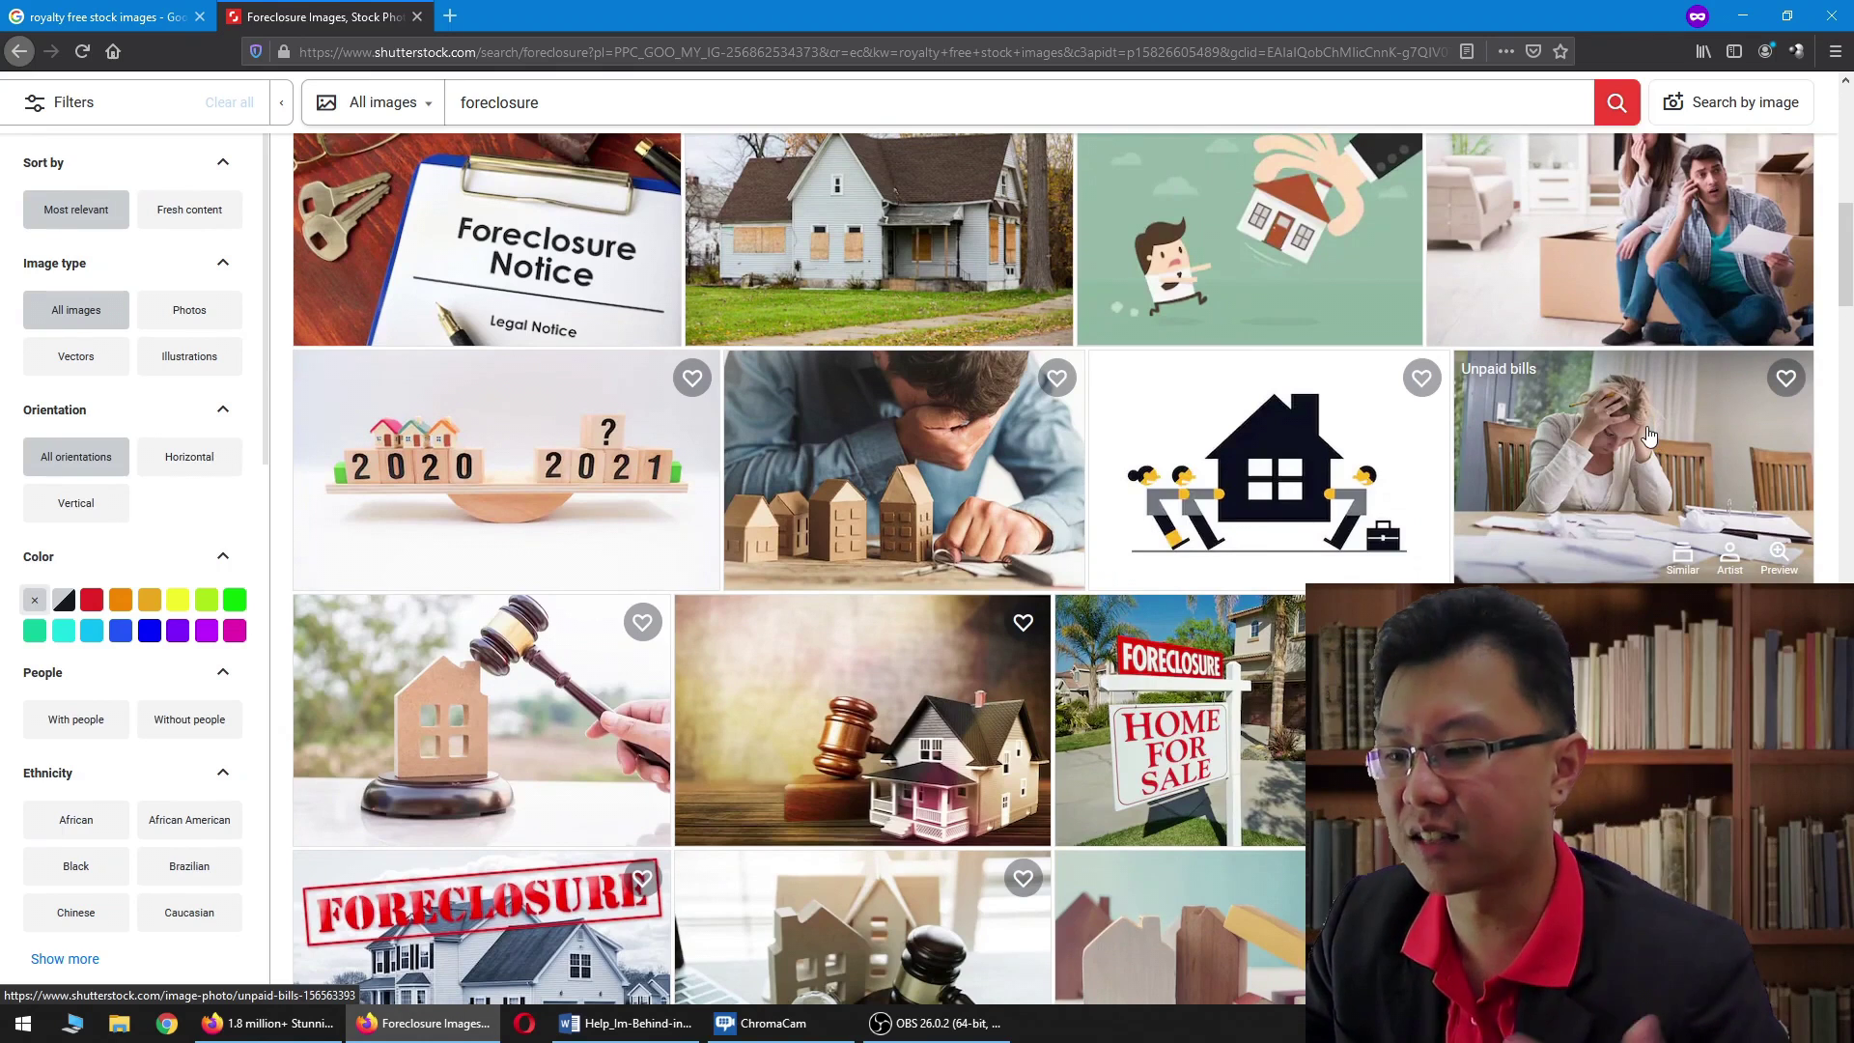
{"action": "scroll", "coordinate": [1636, 437], "scroll_direction": "down", "scroll_amount": 7}
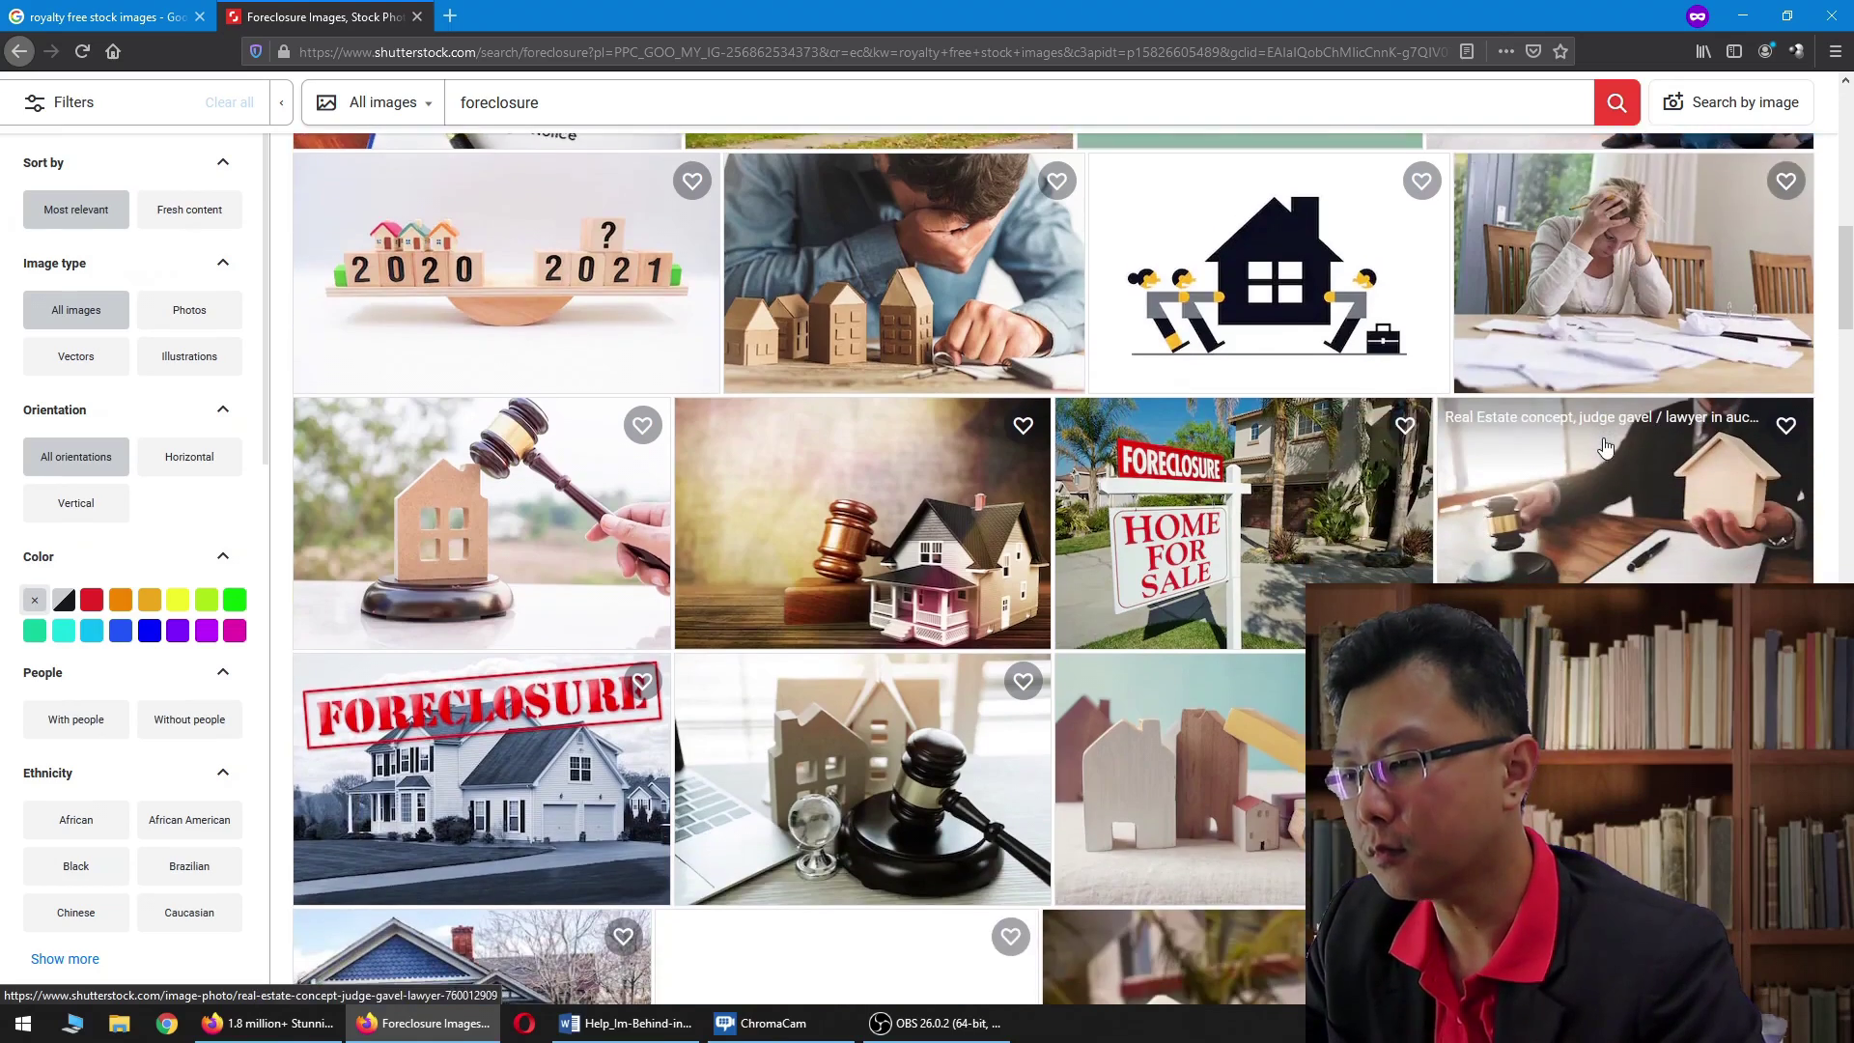
{"action": "scroll", "coordinate": [1601, 428], "scroll_direction": "up", "scroll_amount": 7}
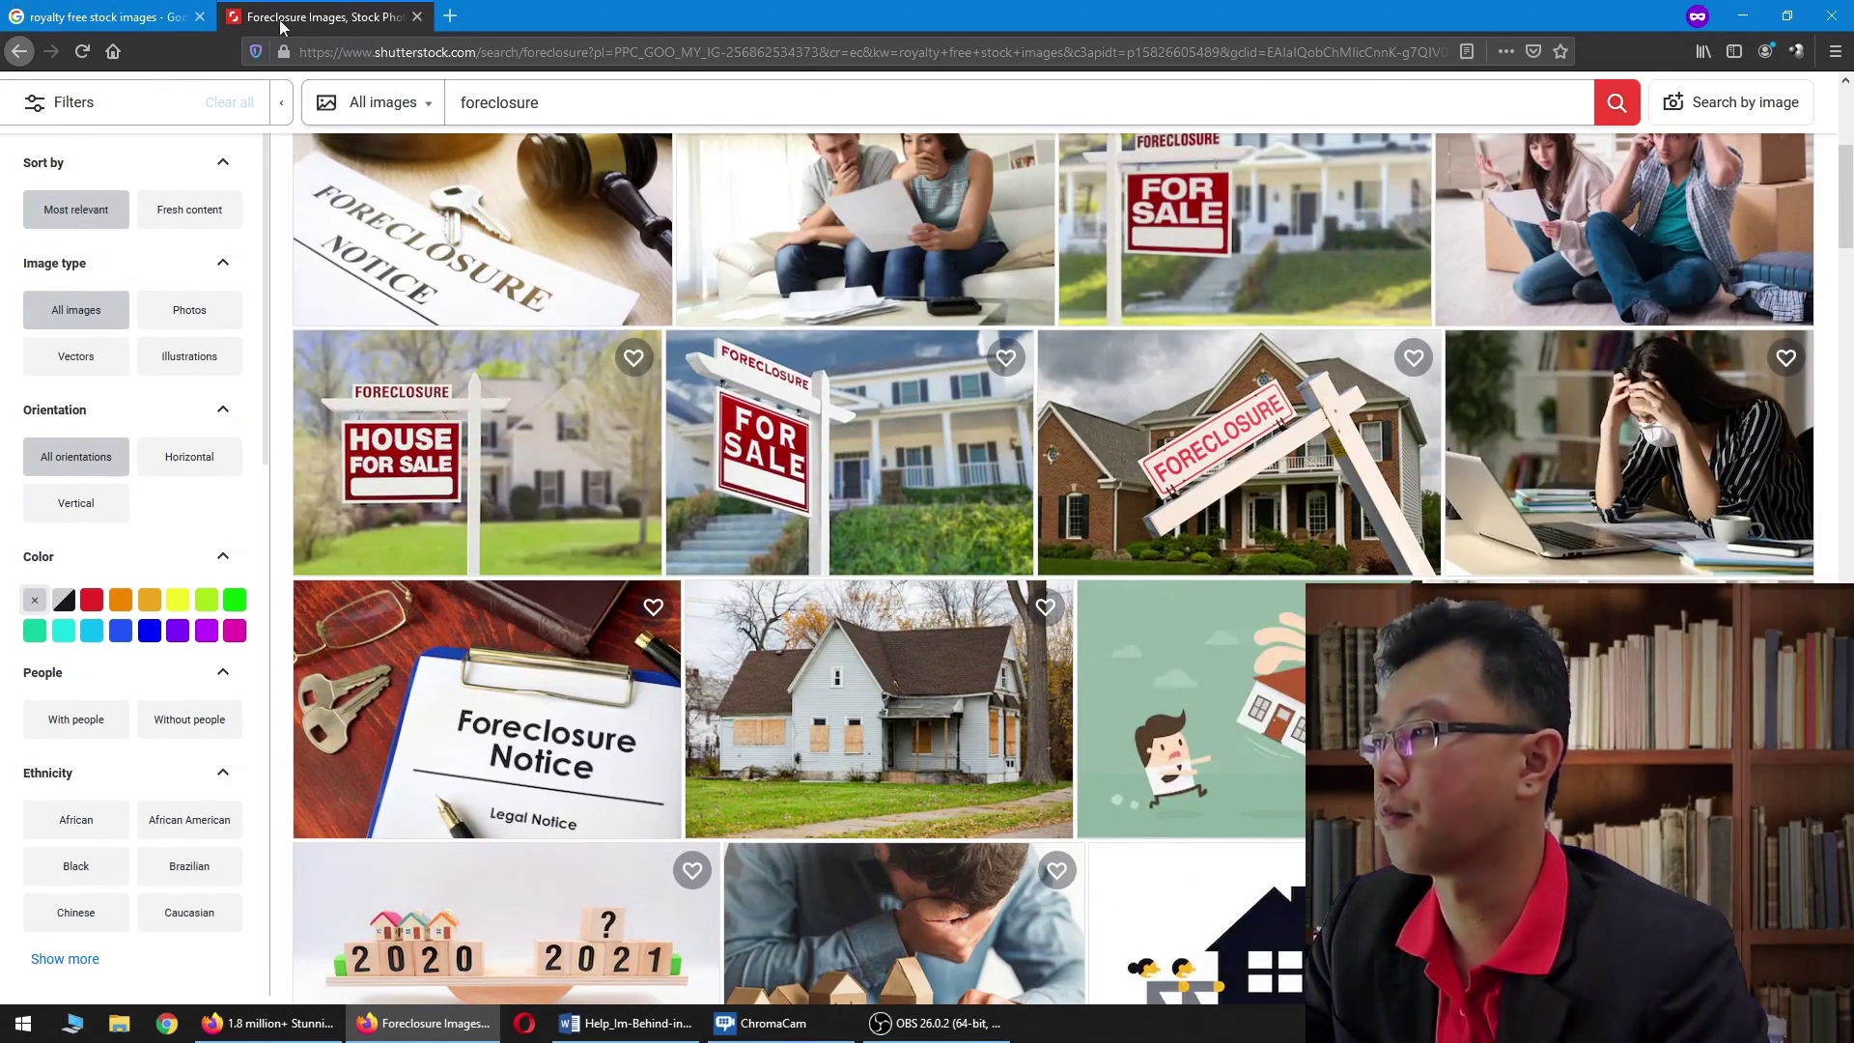
{"action": "left_click", "coordinate": [416, 17]}
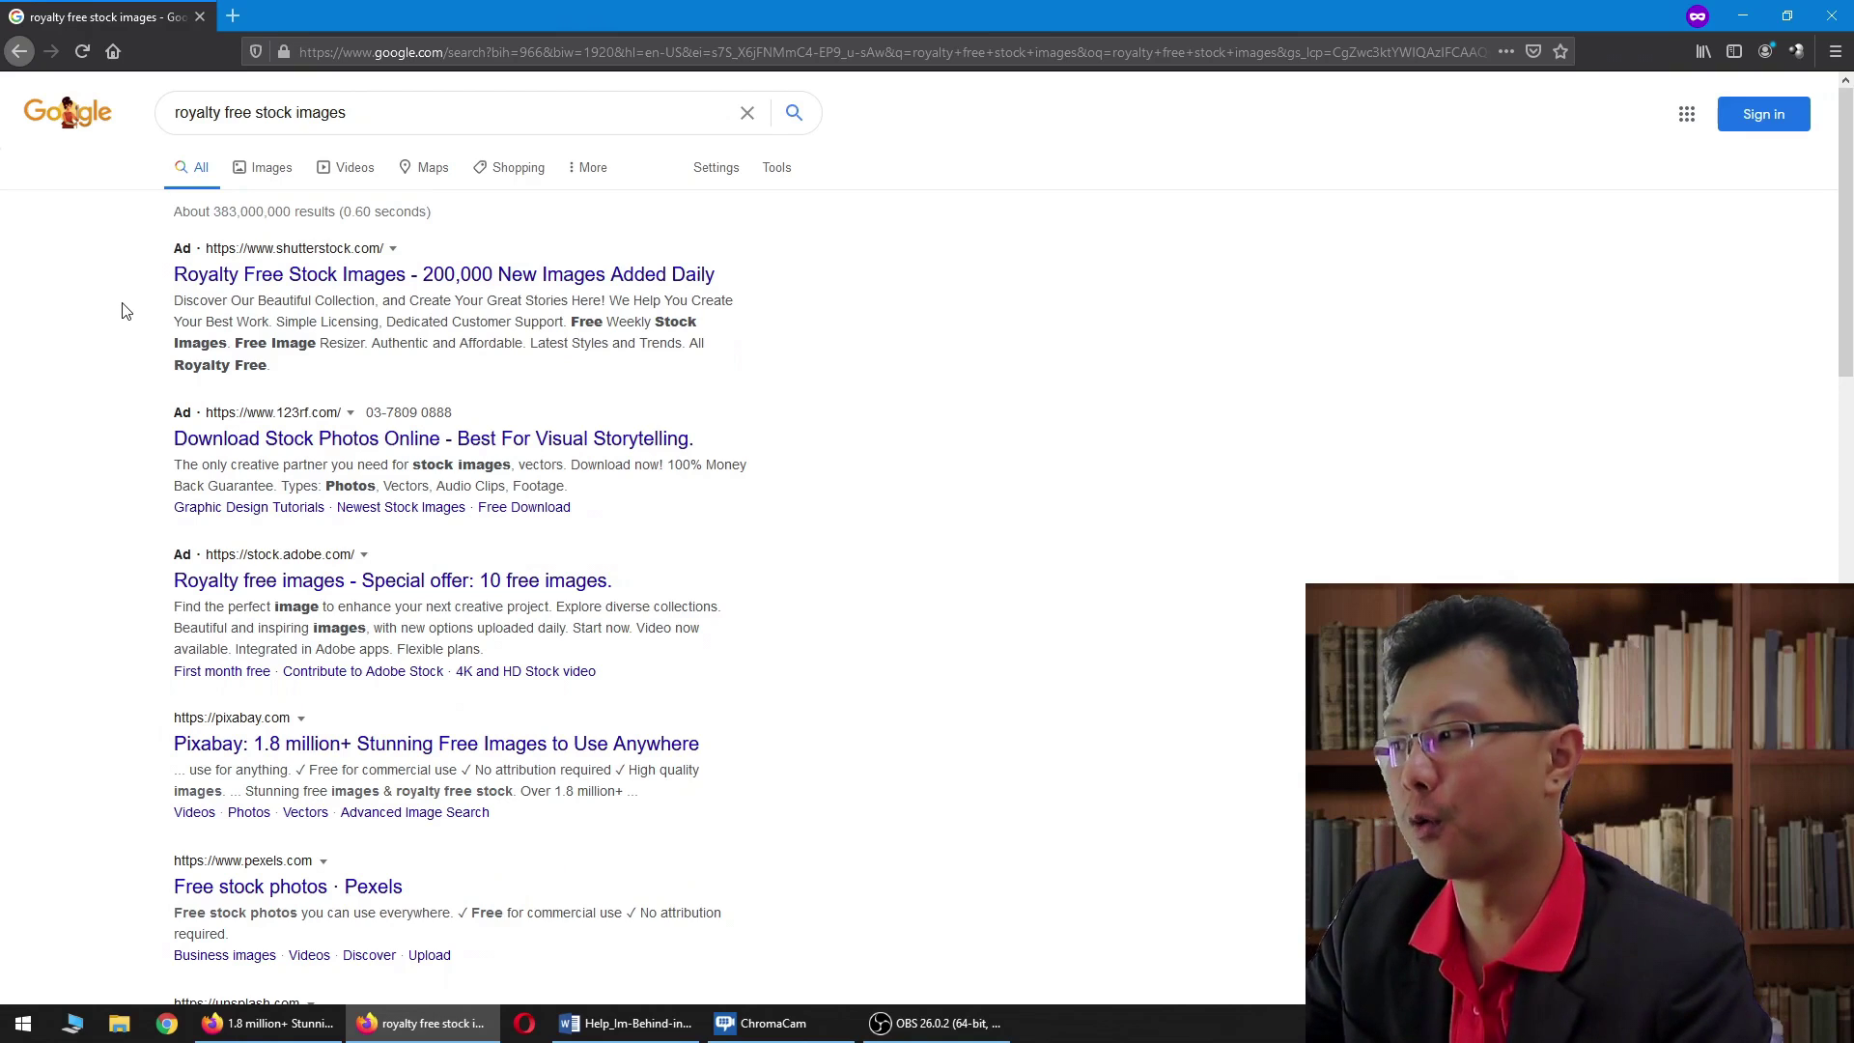
Step: Open the 123RF result in a new tab and search its images for "foreclosure"
{"action": "right_click", "coordinate": [292, 440]}
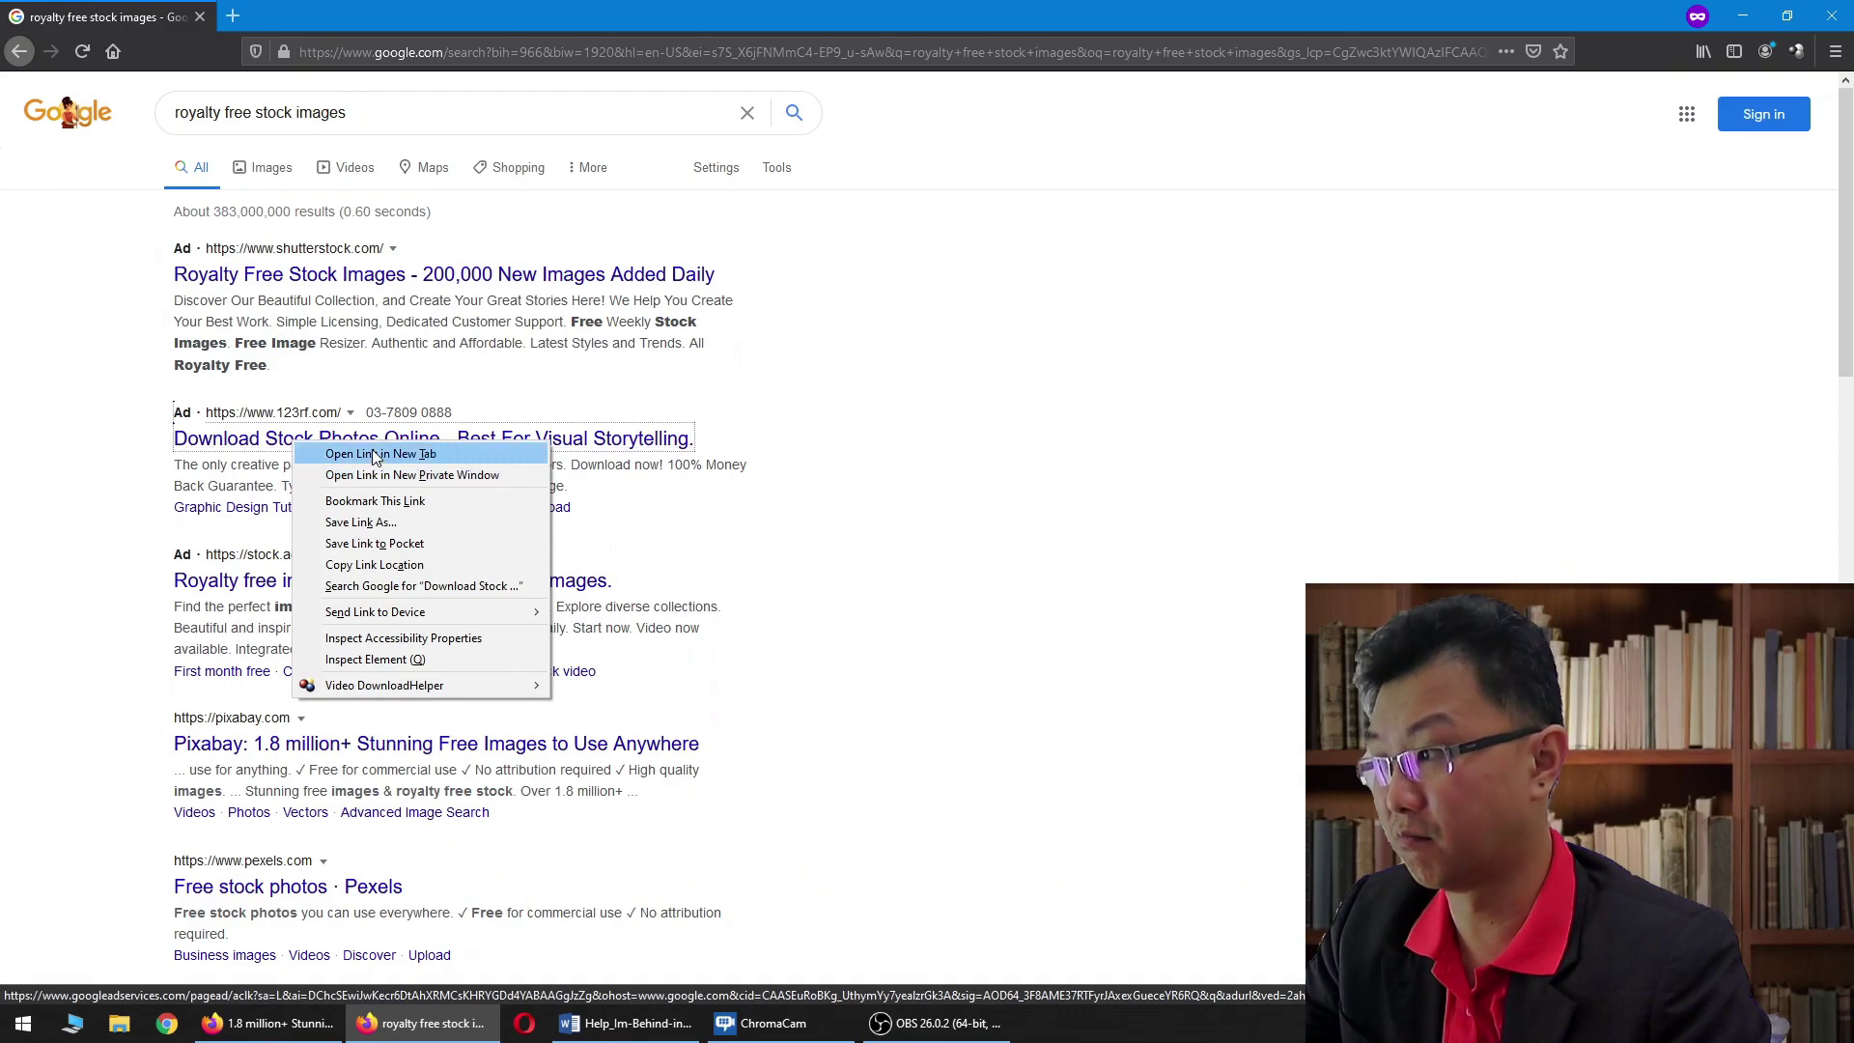
{"action": "left_click", "coordinate": [376, 454]}
{"action": "left_click", "coordinate": [339, 20]}
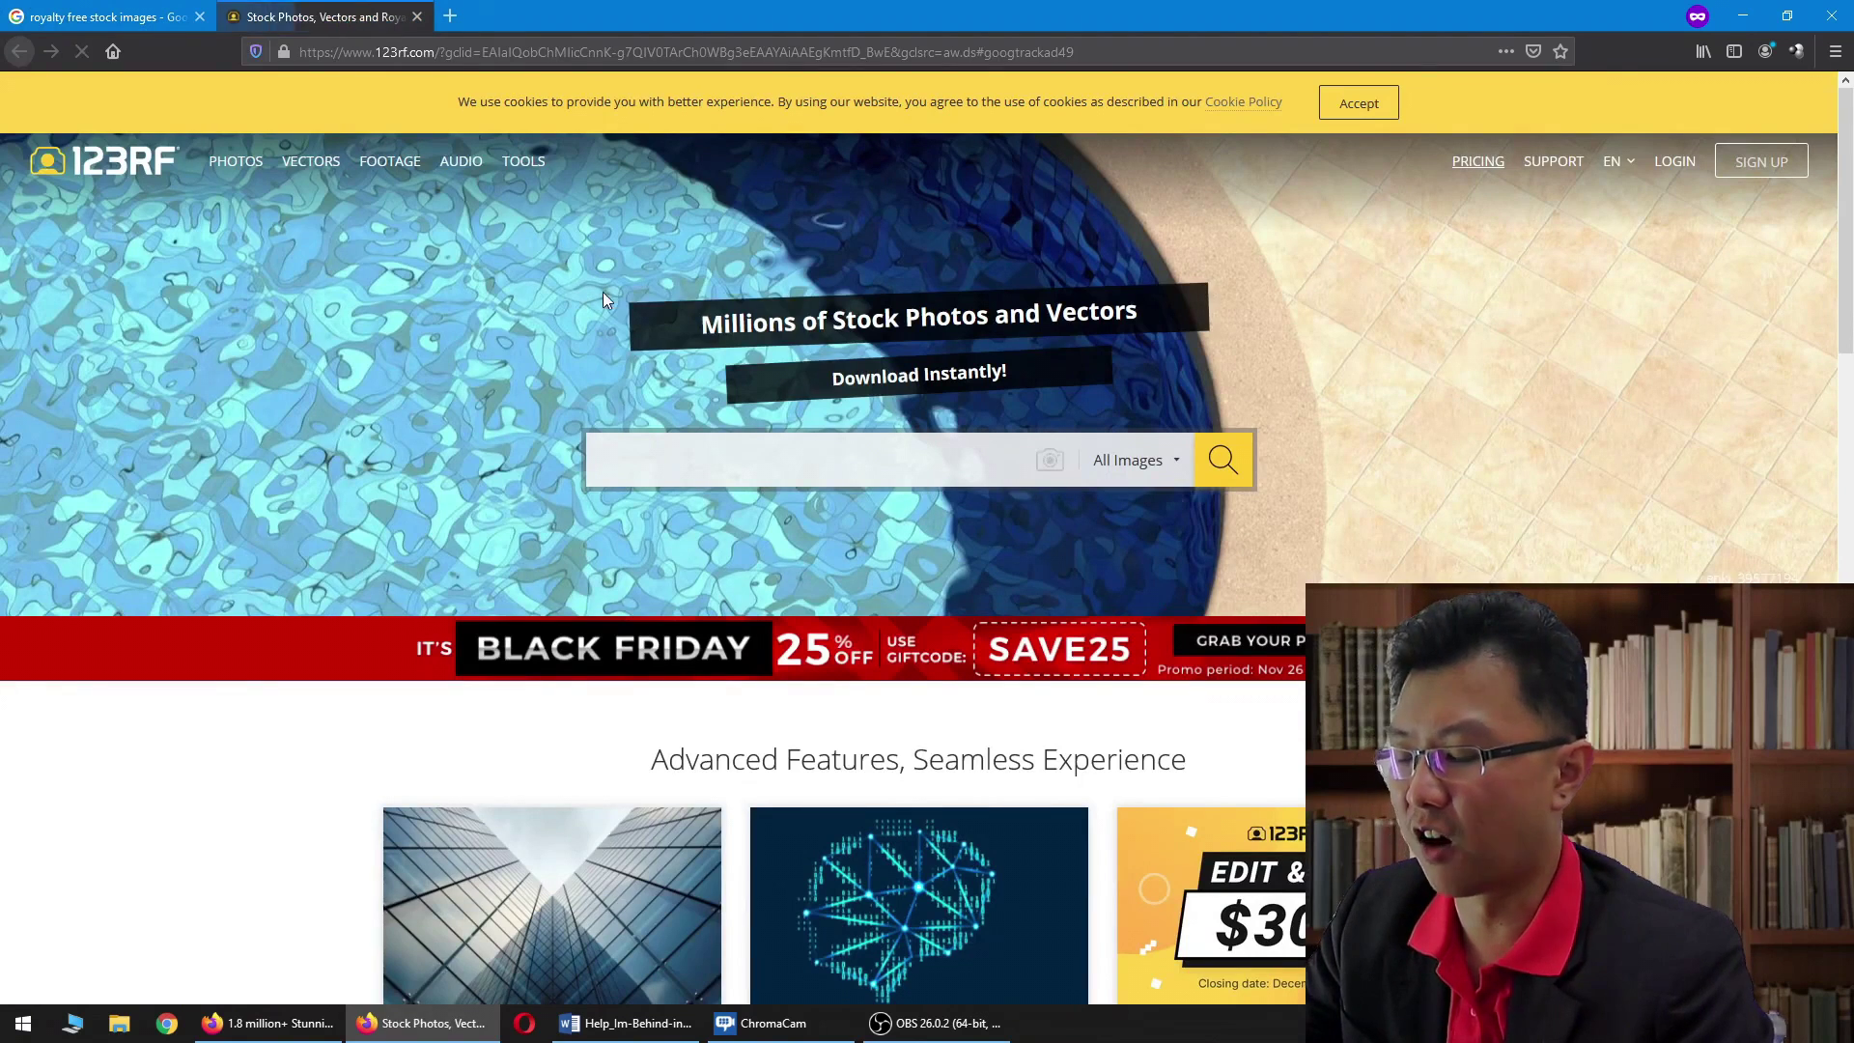
{"action": "type", "text": "foreclosure"}
{"action": "key", "text": "Return"}
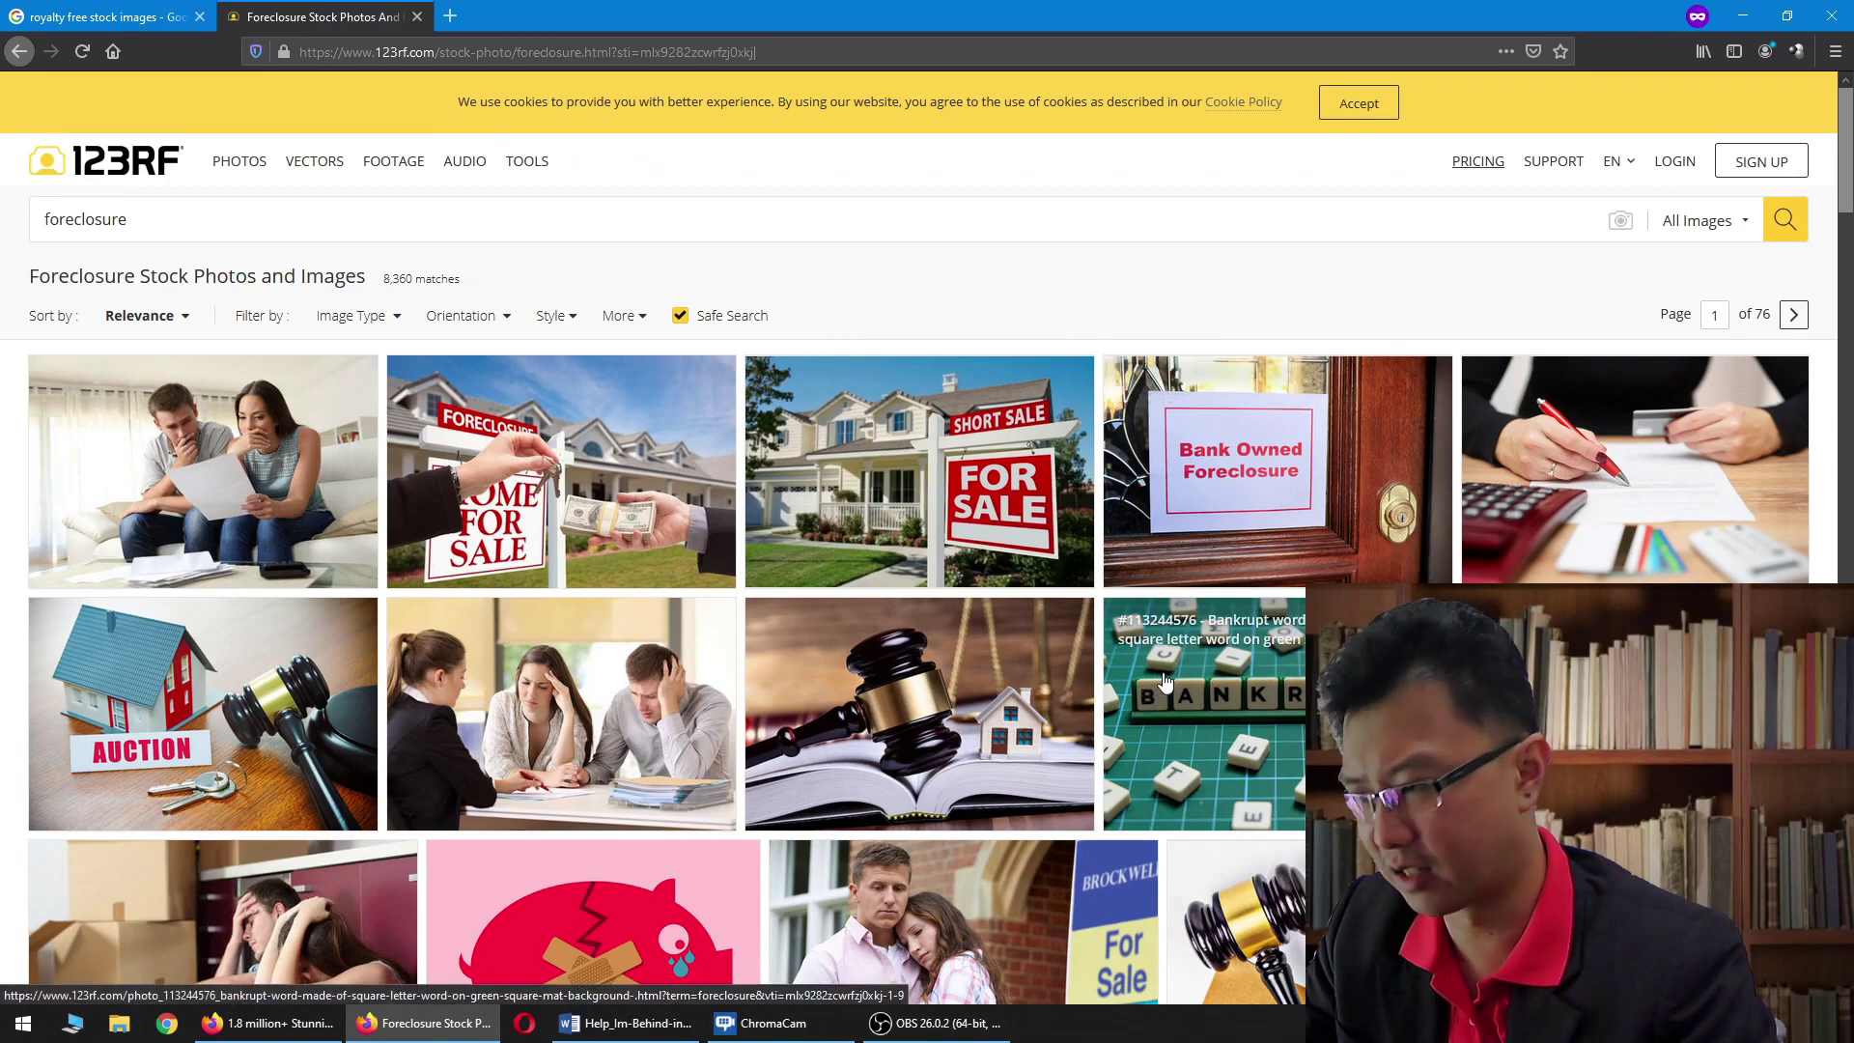
Step: Browse the foreclosure stock photos on 123RF for suitable blog images
{"action": "scroll", "coordinate": [1164, 681], "scroll_direction": "down", "scroll_amount": 3}
{"action": "scroll", "coordinate": [1168, 666], "scroll_direction": "up", "scroll_amount": 2}
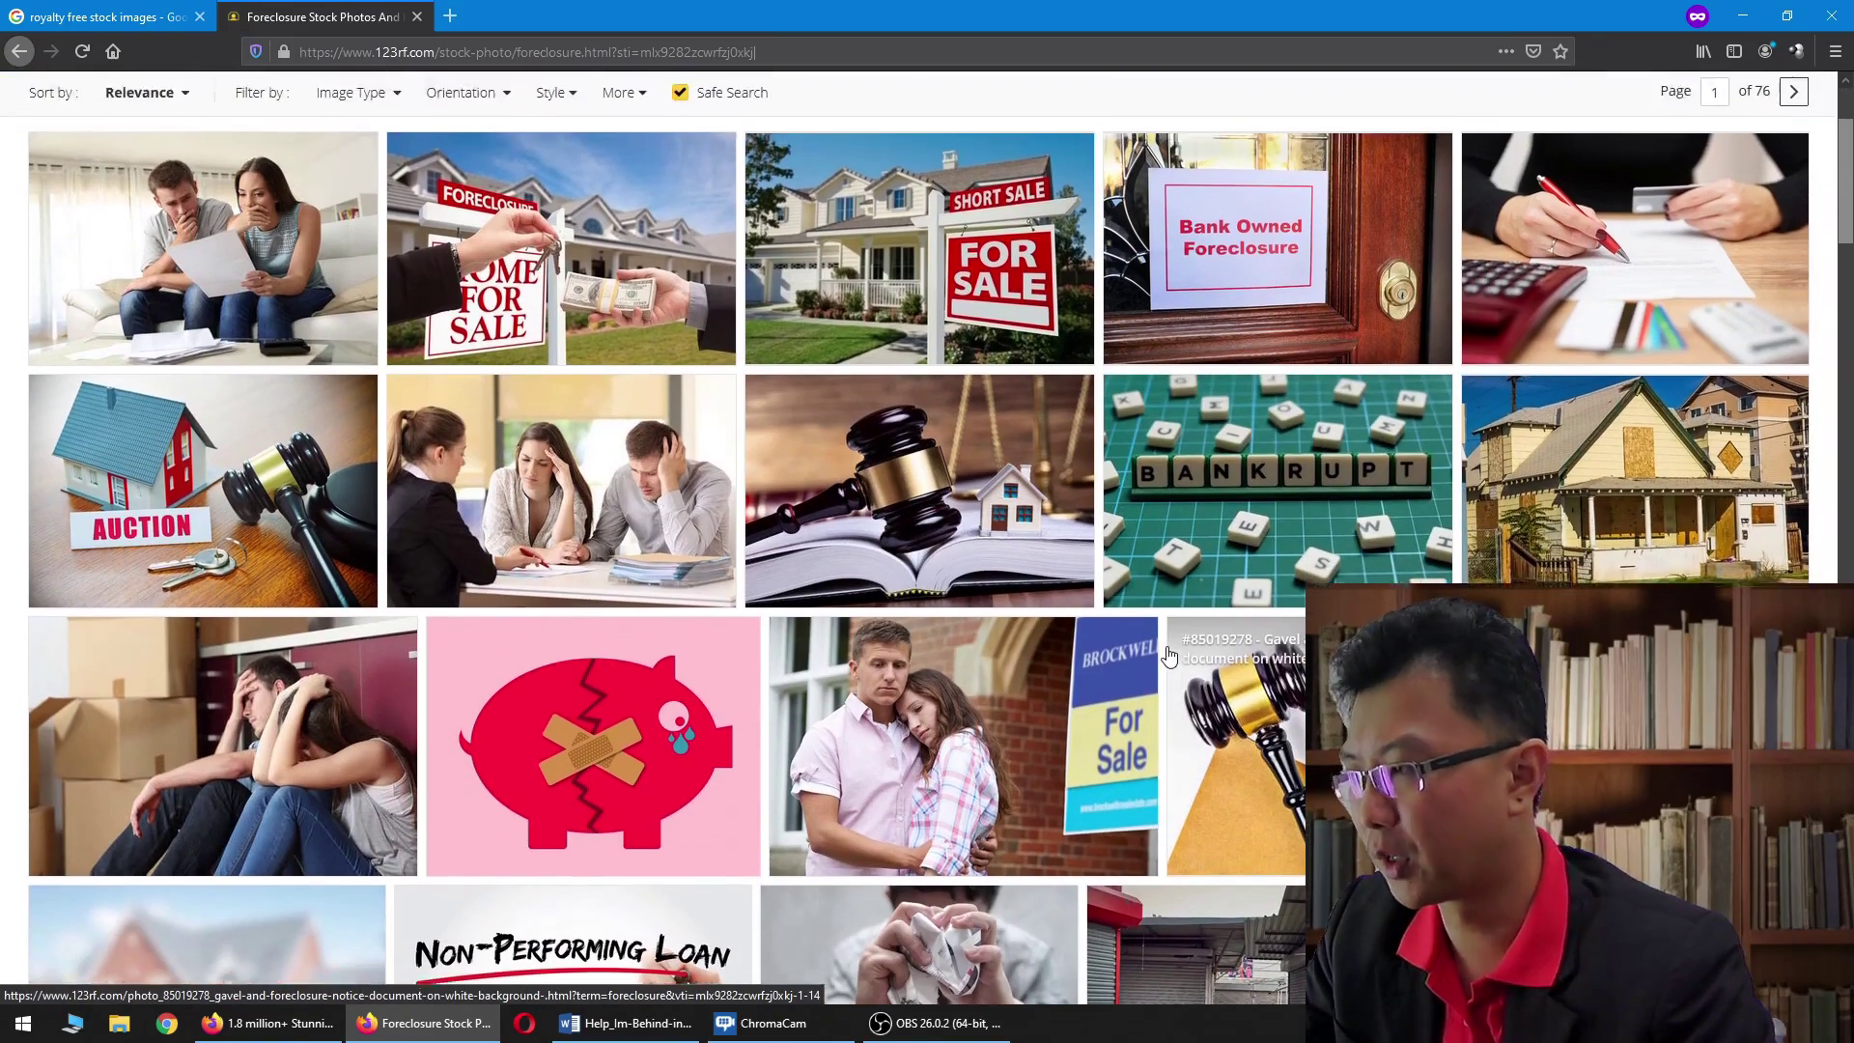
{"action": "scroll", "coordinate": [1168, 657], "scroll_direction": "down", "scroll_amount": 4}
{"action": "scroll", "coordinate": [710, 568], "scroll_direction": "down", "scroll_amount": 4}
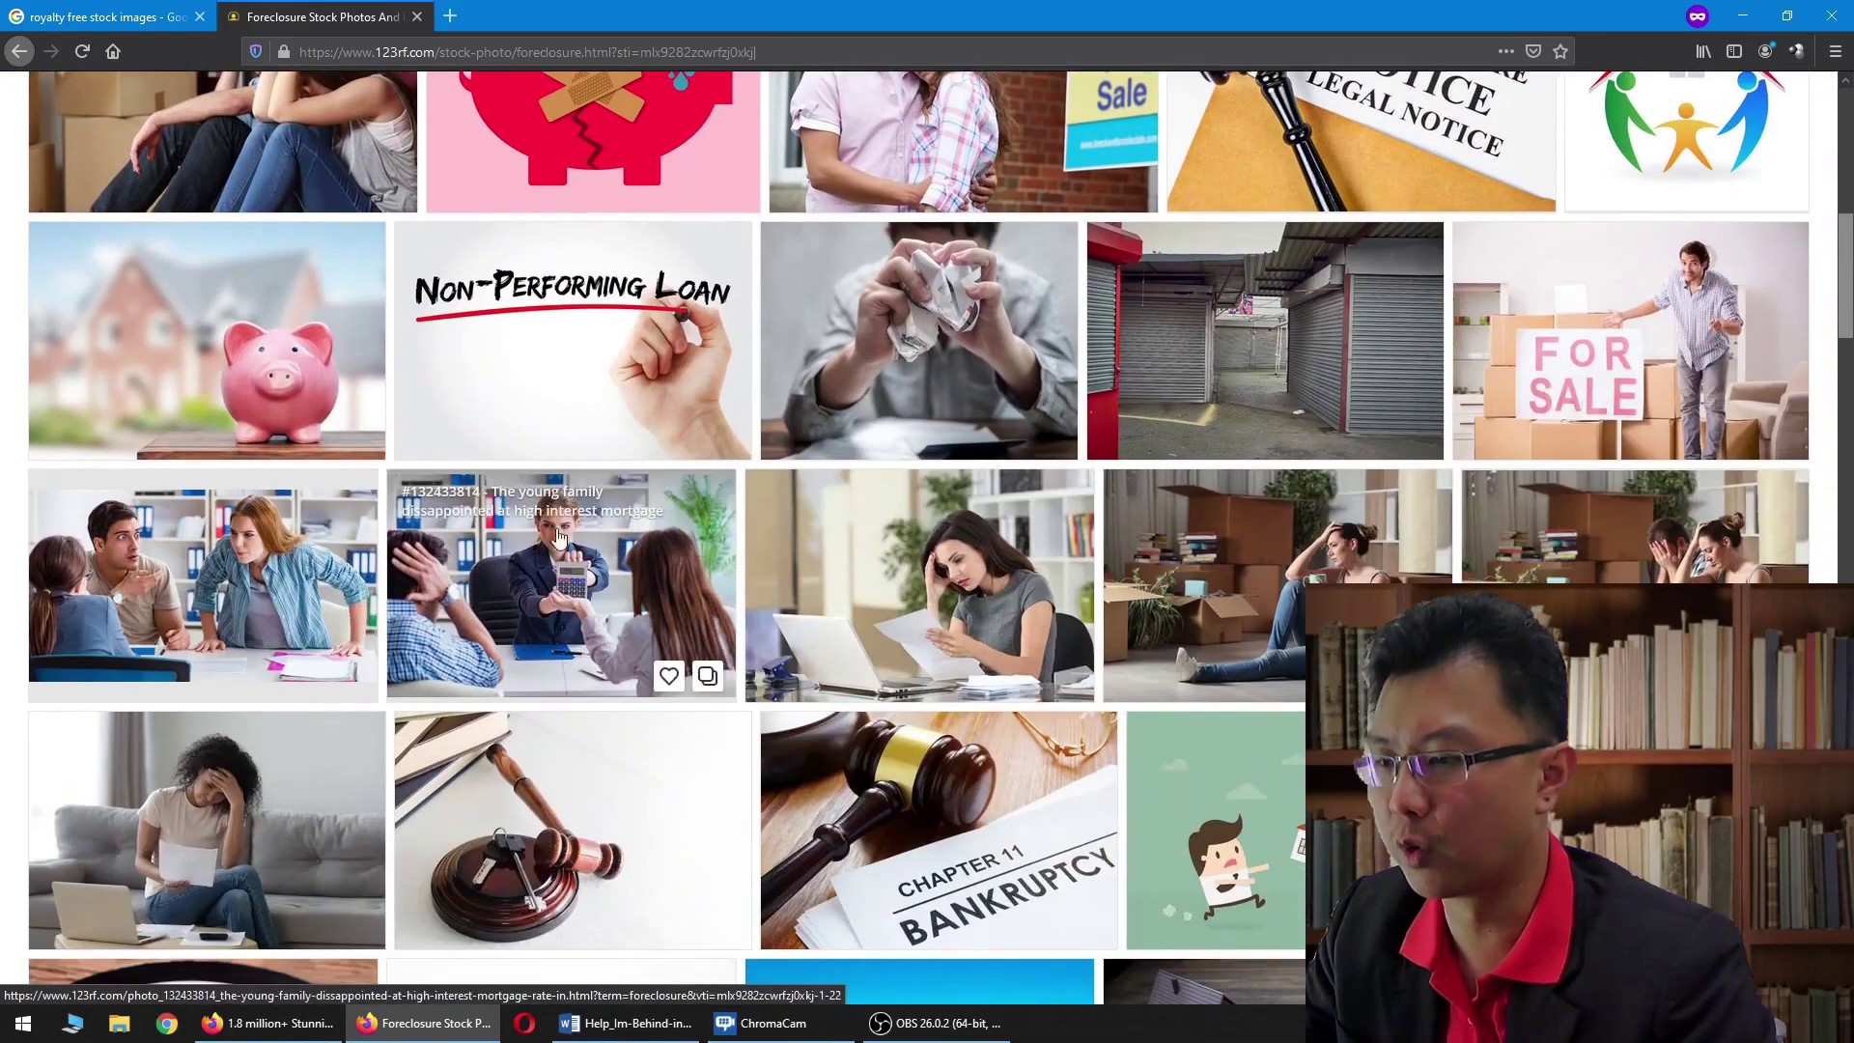
Step: Examine further rows of the foreclosure results on 123RF and close its tab to return to the Google results
{"action": "scroll", "coordinate": [710, 568], "scroll_direction": "down", "scroll_amount": 4}
{"action": "scroll", "coordinate": [749, 572], "scroll_direction": "down", "scroll_amount": 4}
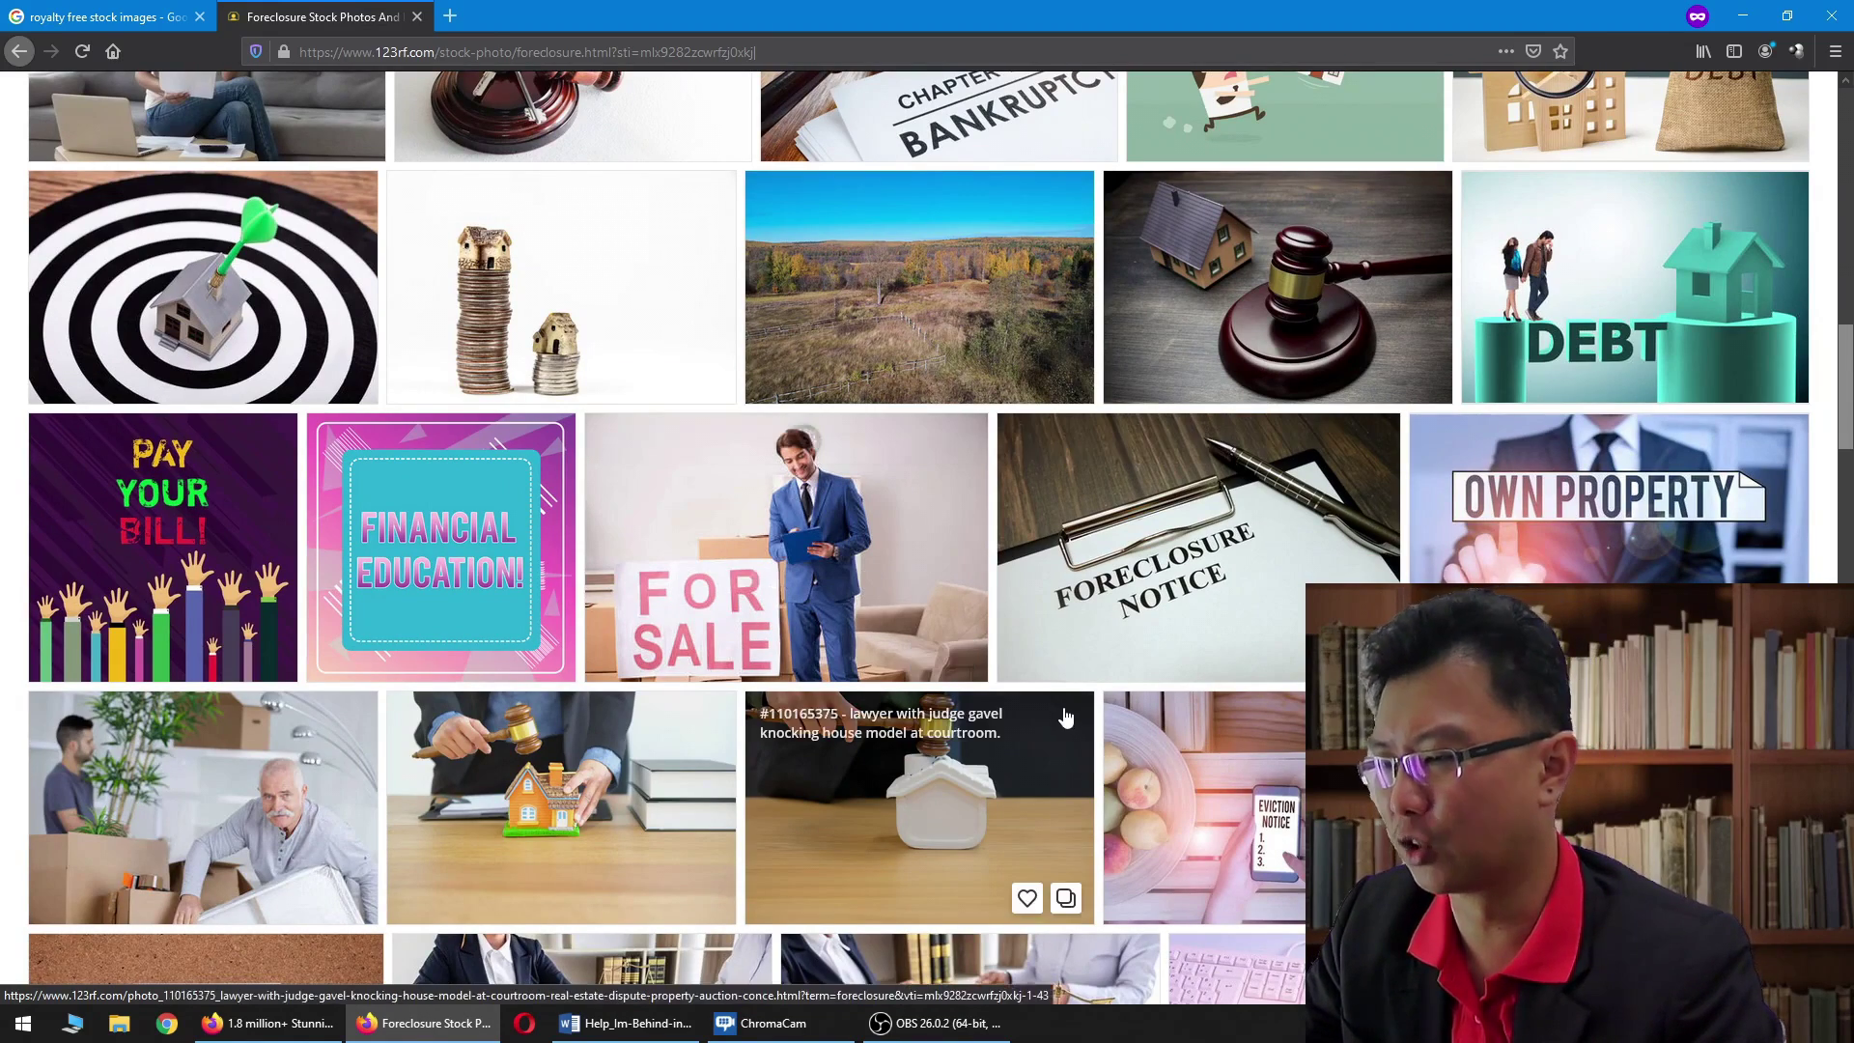
{"action": "scroll", "coordinate": [1062, 713], "scroll_direction": "down", "scroll_amount": 4}
{"action": "scroll", "coordinate": [976, 684], "scroll_direction": "down", "scroll_amount": 4}
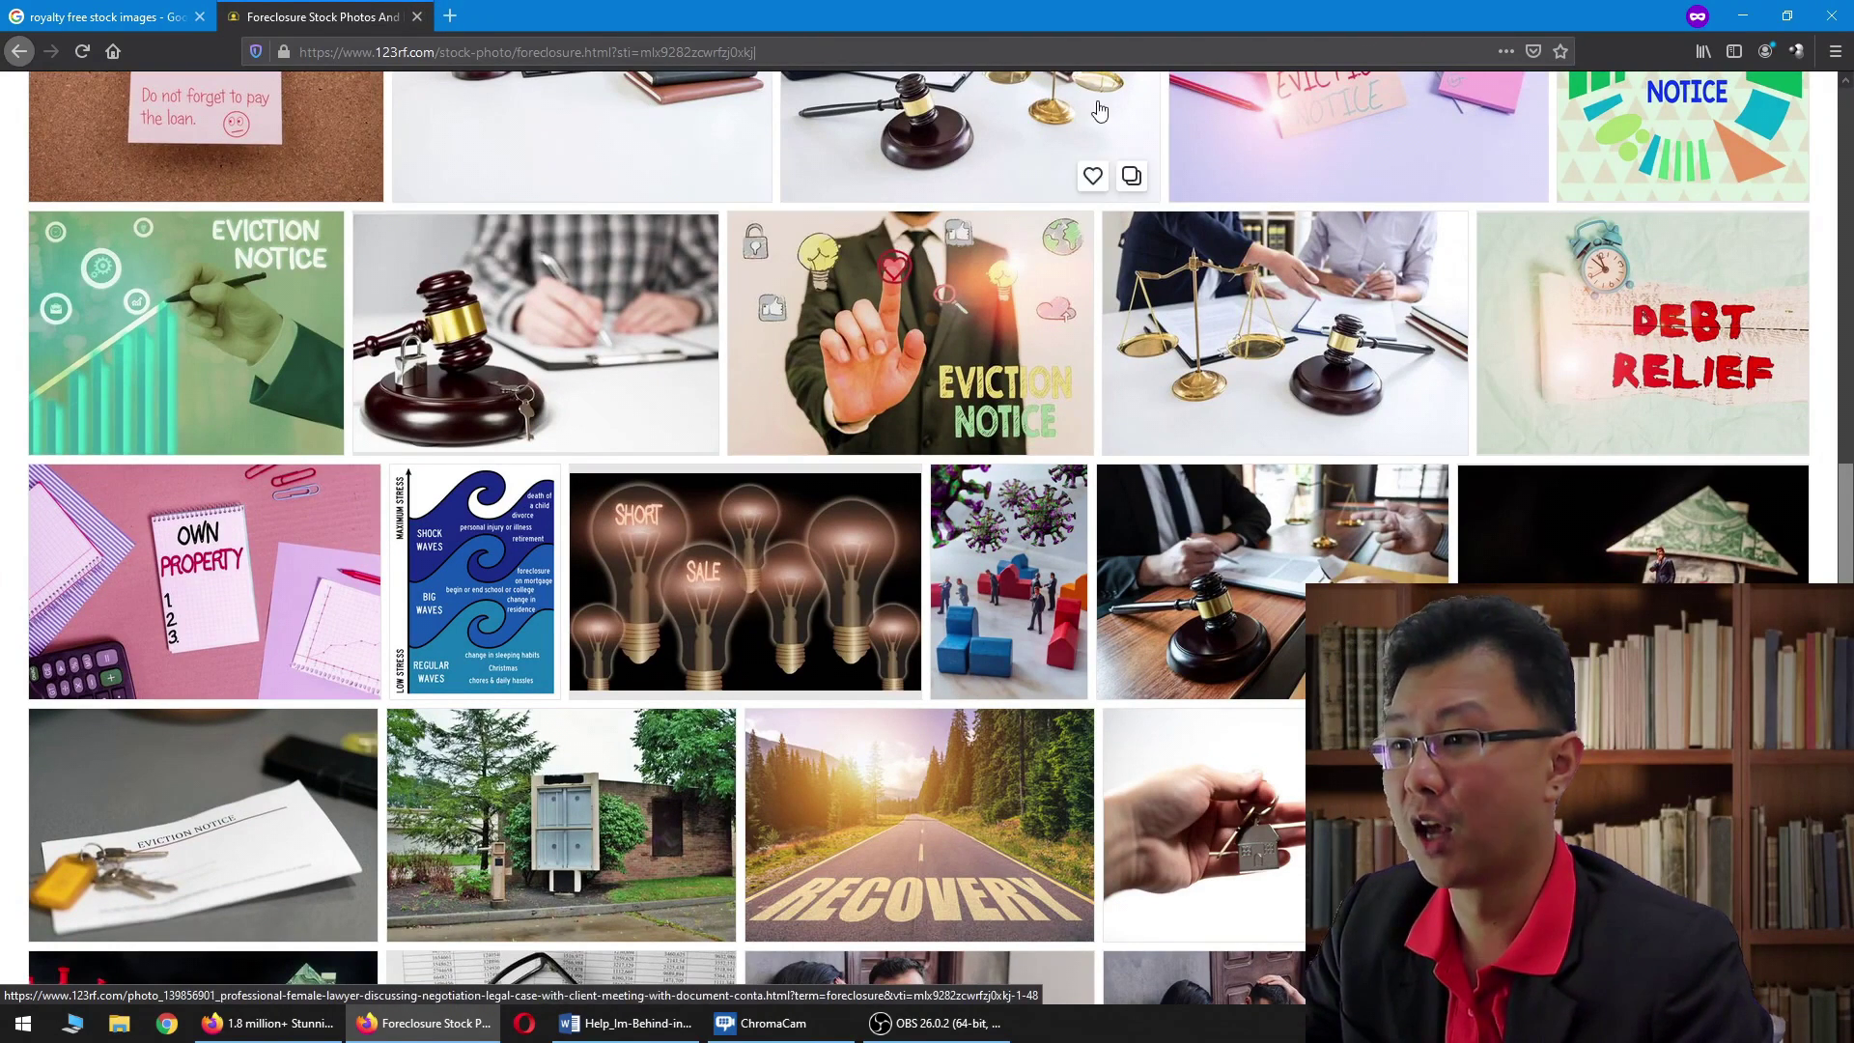
{"action": "left_click_drag", "start_coordinate": [1840, 512], "coordinate": [1851, 133]}
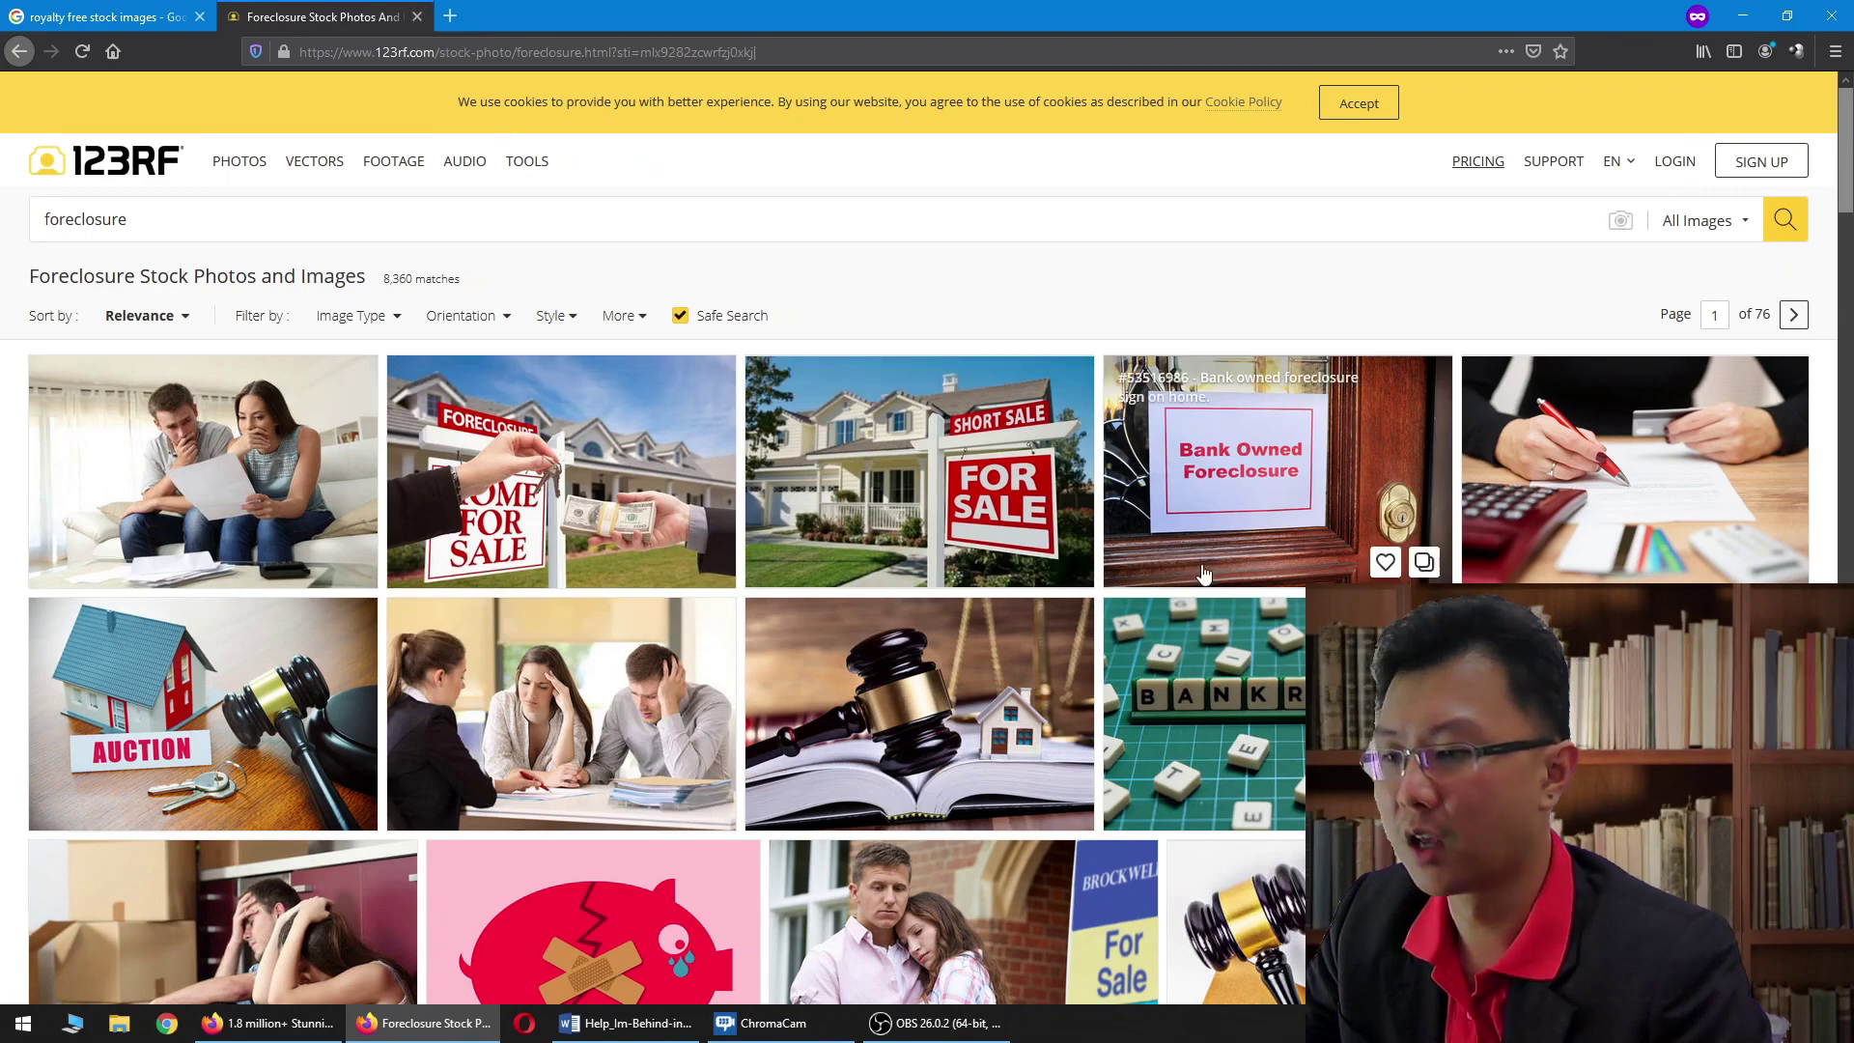
{"action": "scroll", "coordinate": [1255, 483], "scroll_direction": "down", "scroll_amount": 3}
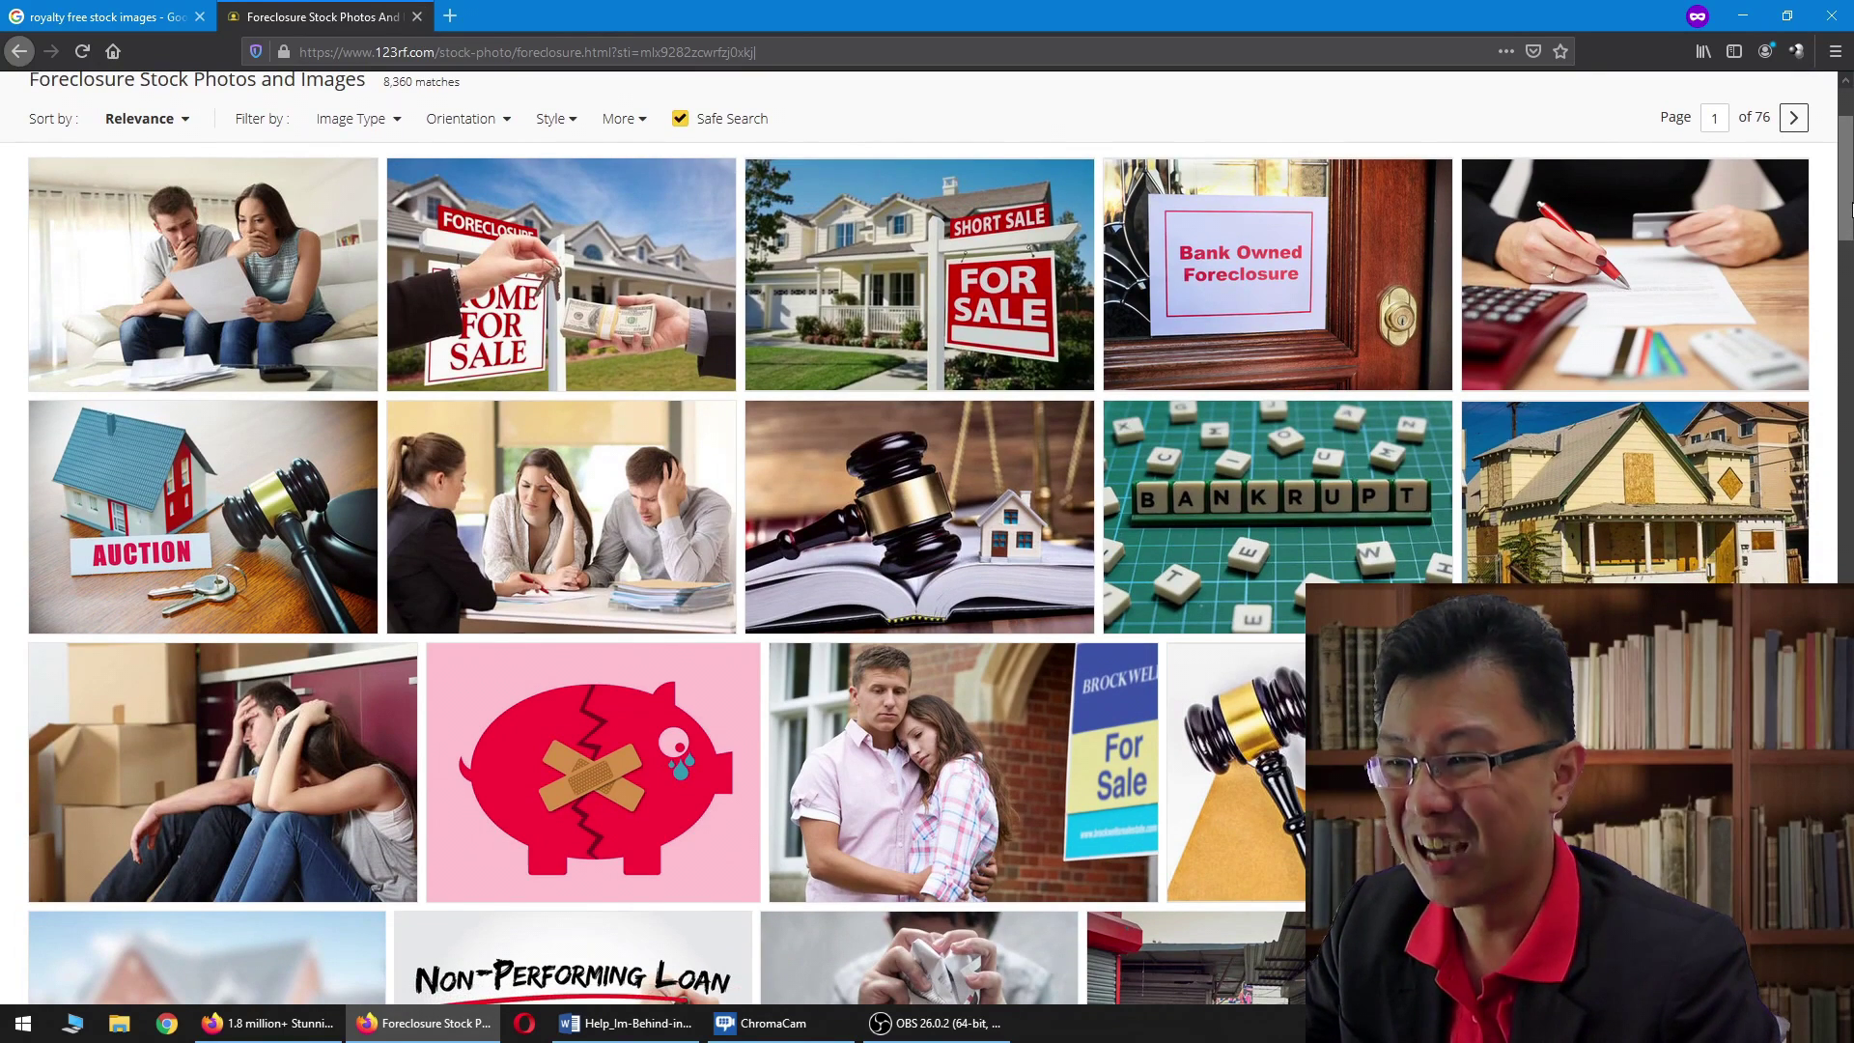
{"action": "left_click_drag", "start_coordinate": [1850, 208], "coordinate": [1850, 391]}
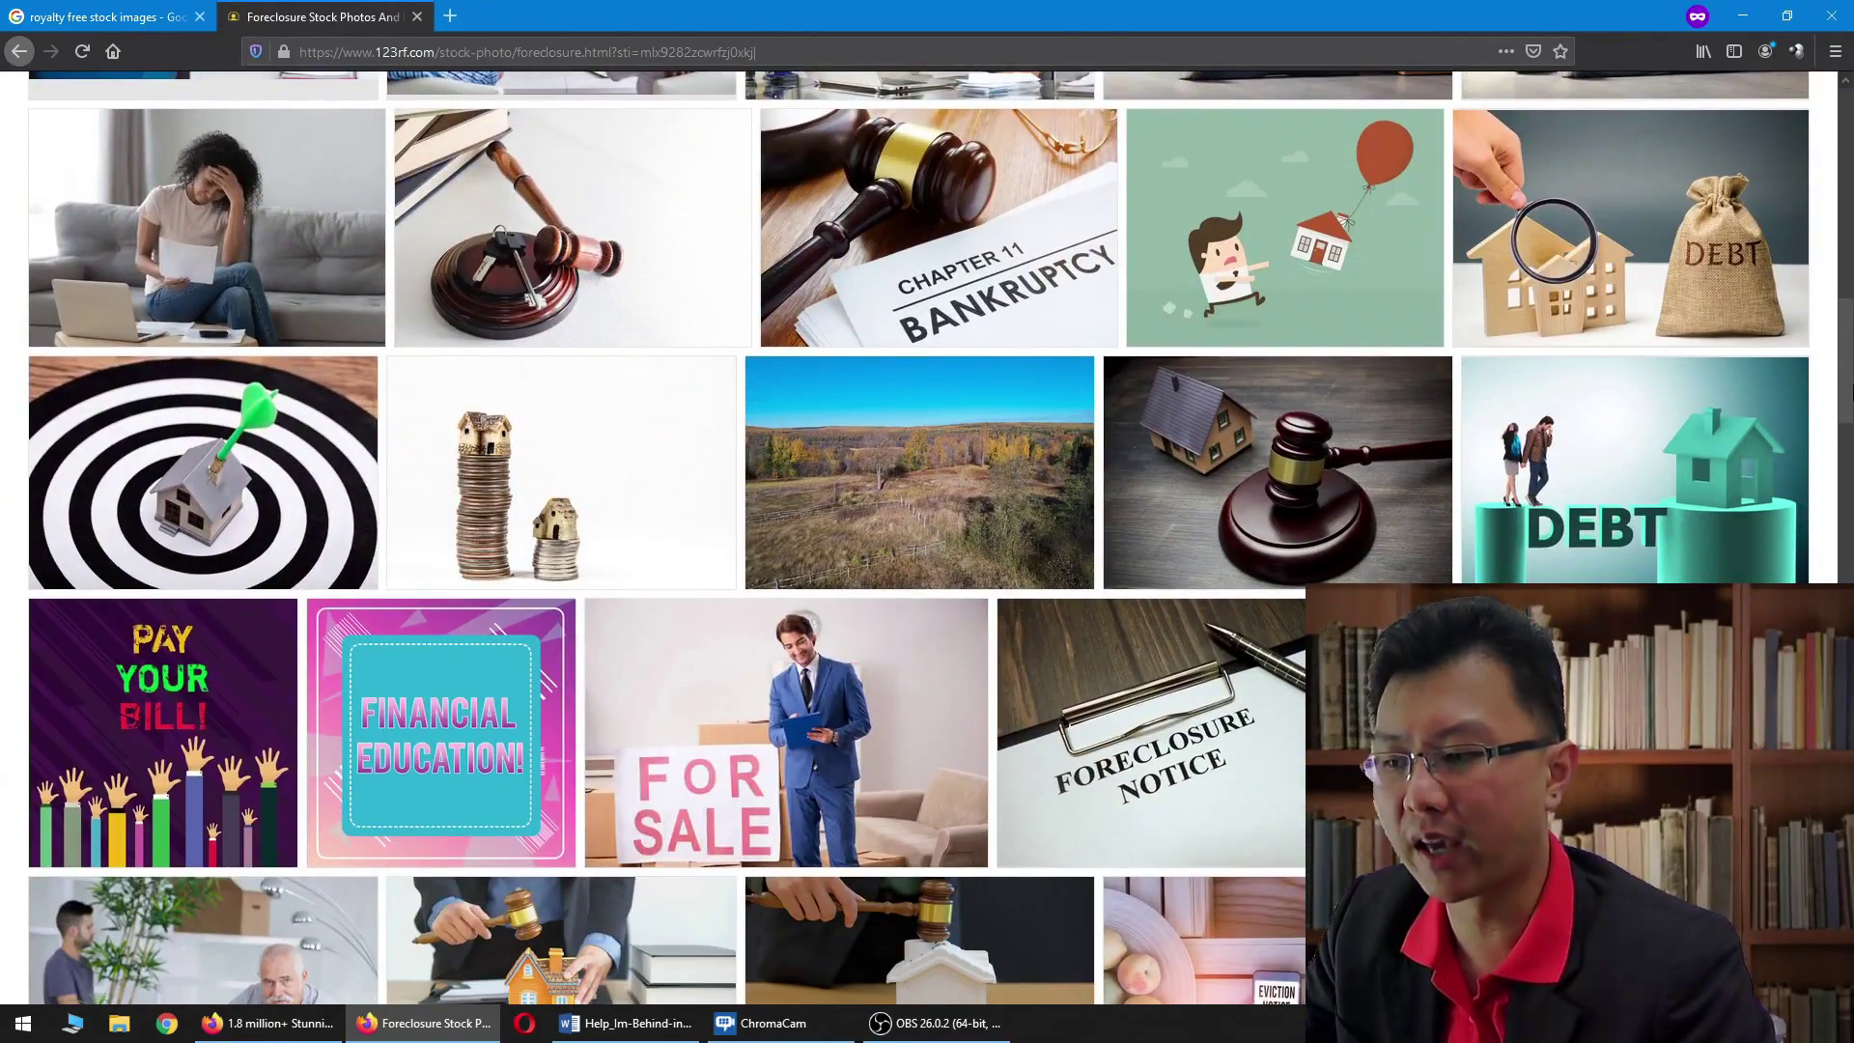
{"action": "scroll", "coordinate": [1815, 205], "scroll_direction": "up", "scroll_amount": 15}
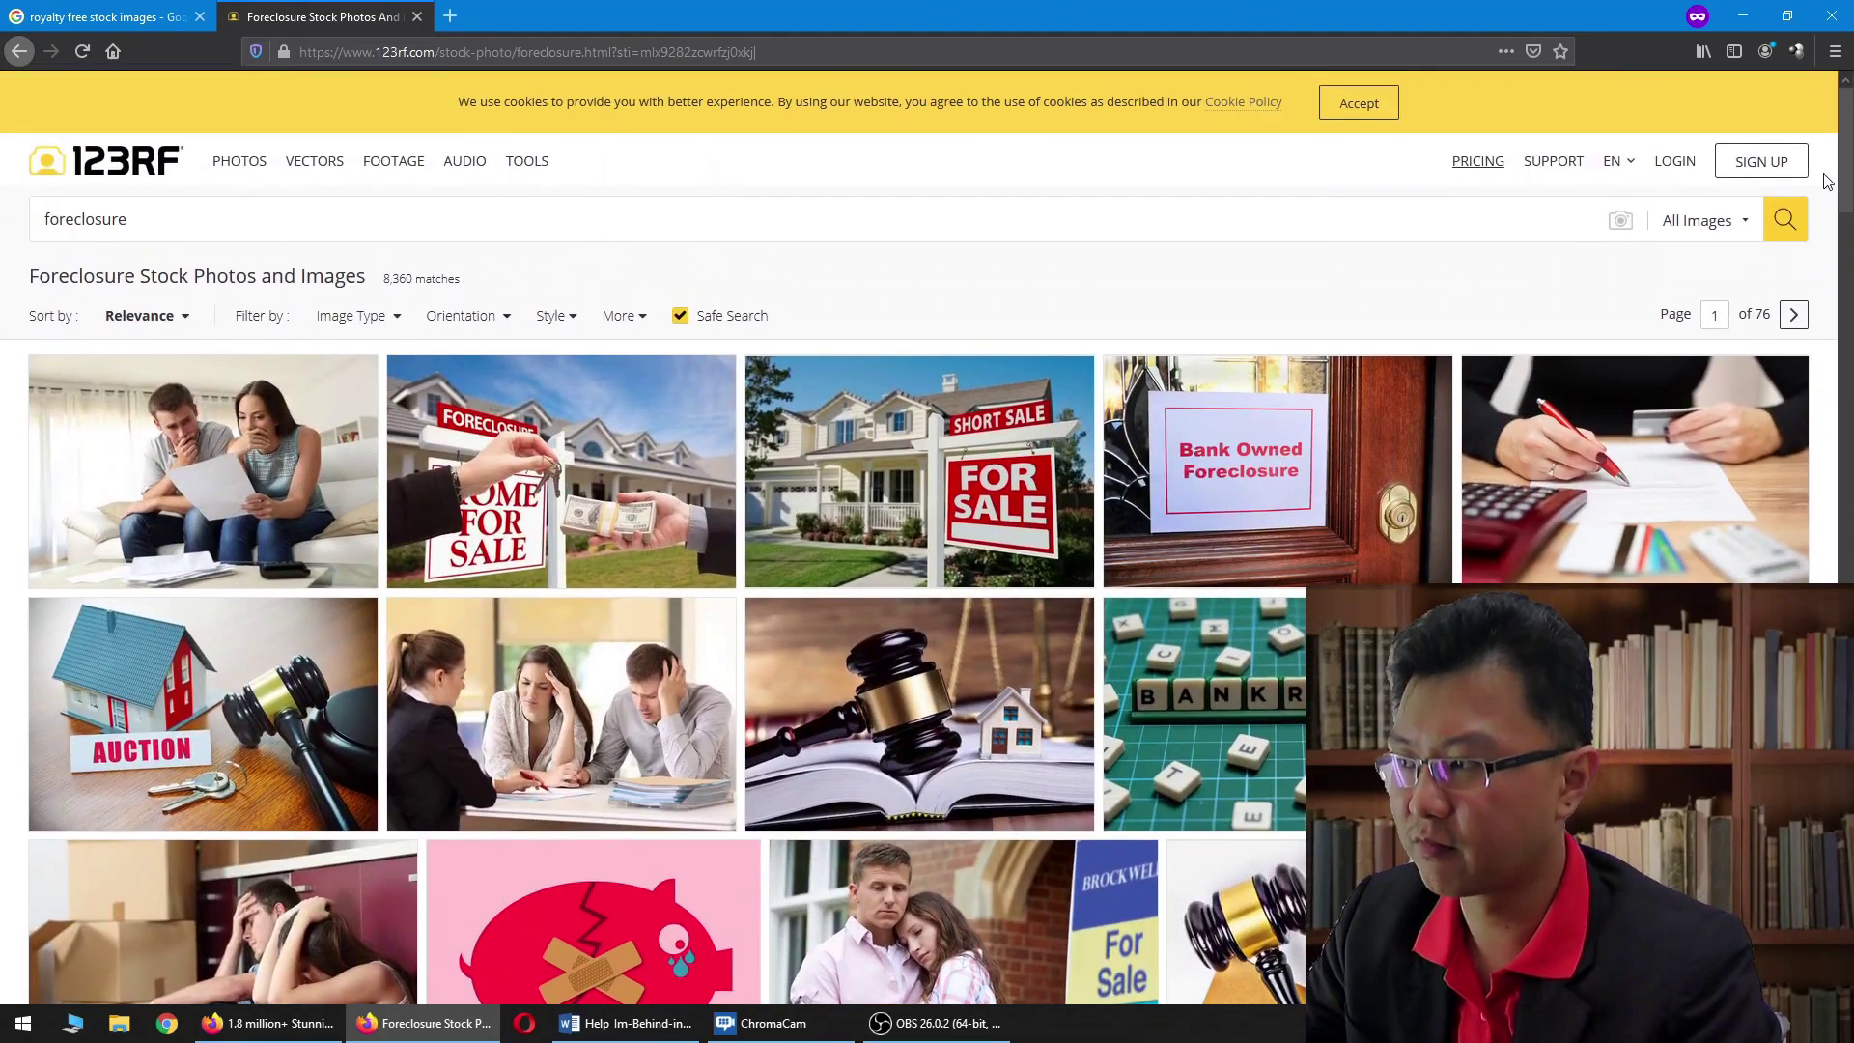
{"action": "scroll", "coordinate": [983, 393], "scroll_direction": "down", "scroll_amount": 3}
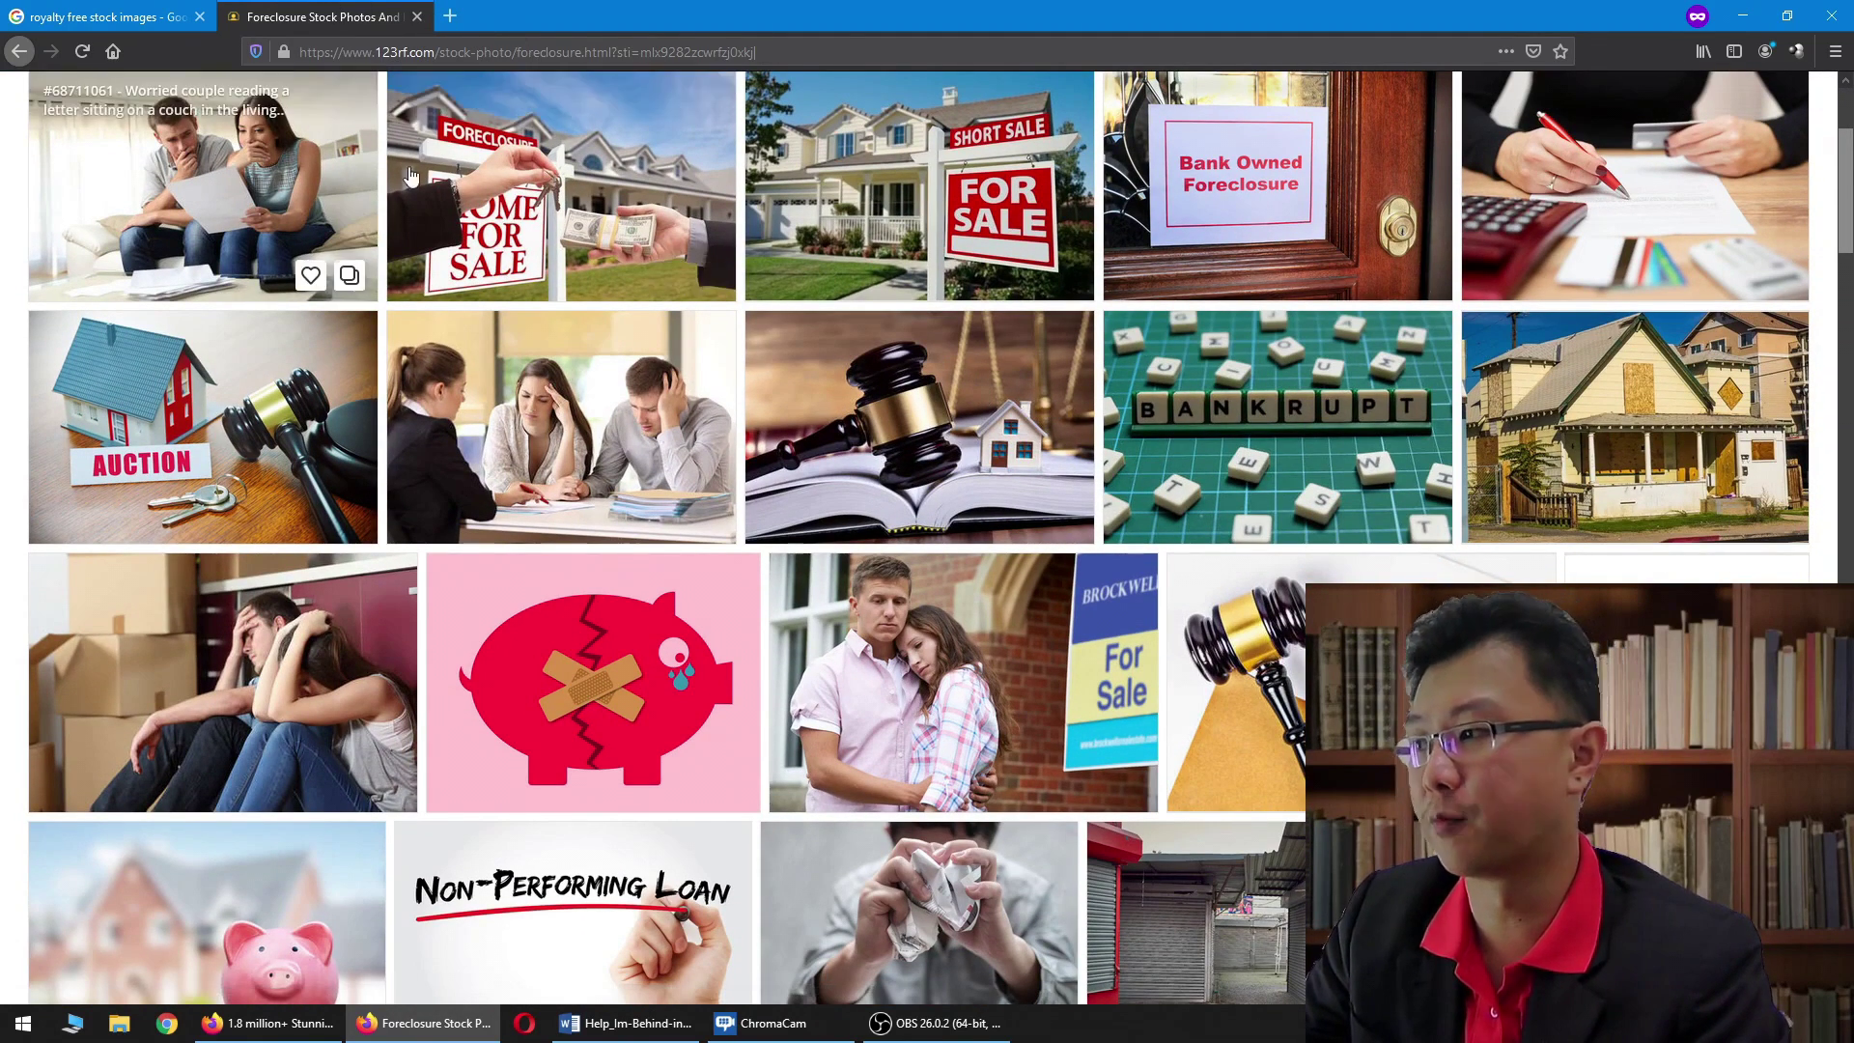
{"action": "left_click", "coordinate": [417, 16]}
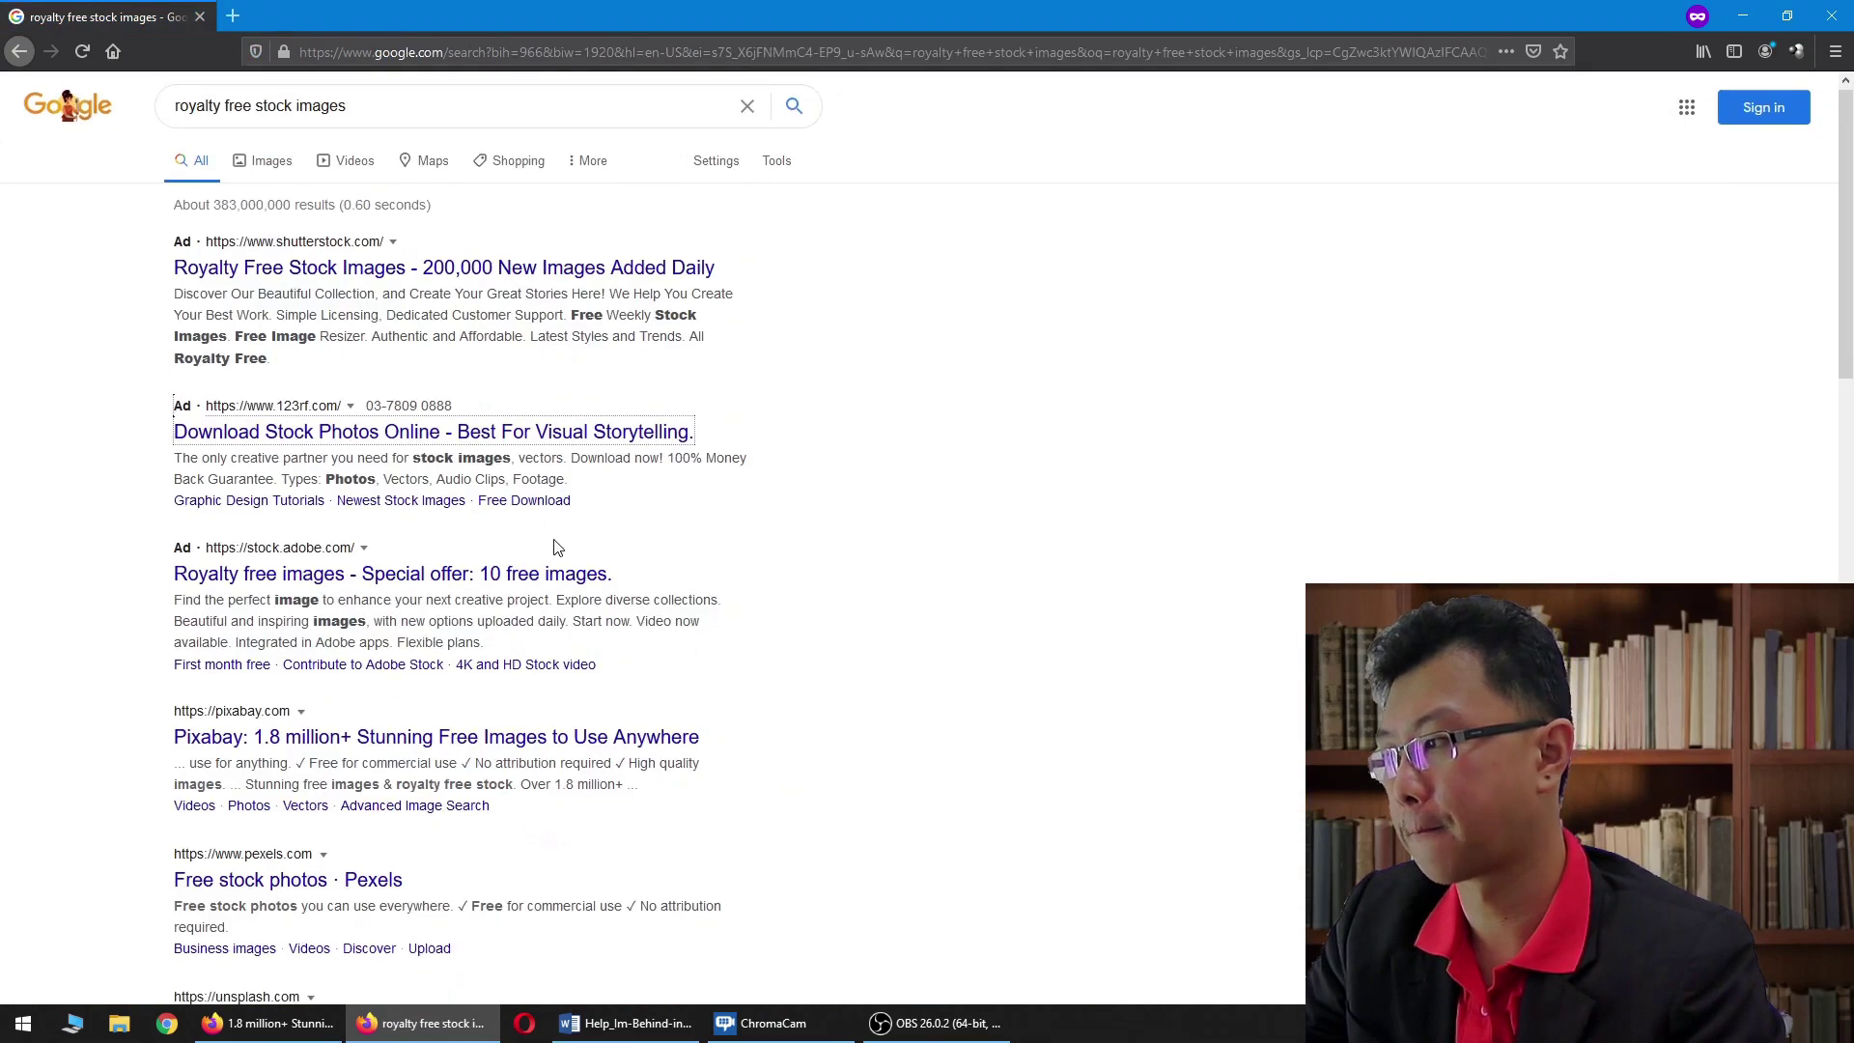
Step: Open the Pixabay result and search its images for "foreclosure"
{"action": "scroll", "coordinate": [554, 566], "scroll_direction": "down", "scroll_amount": 2}
{"action": "left_click", "coordinate": [280, 547]}
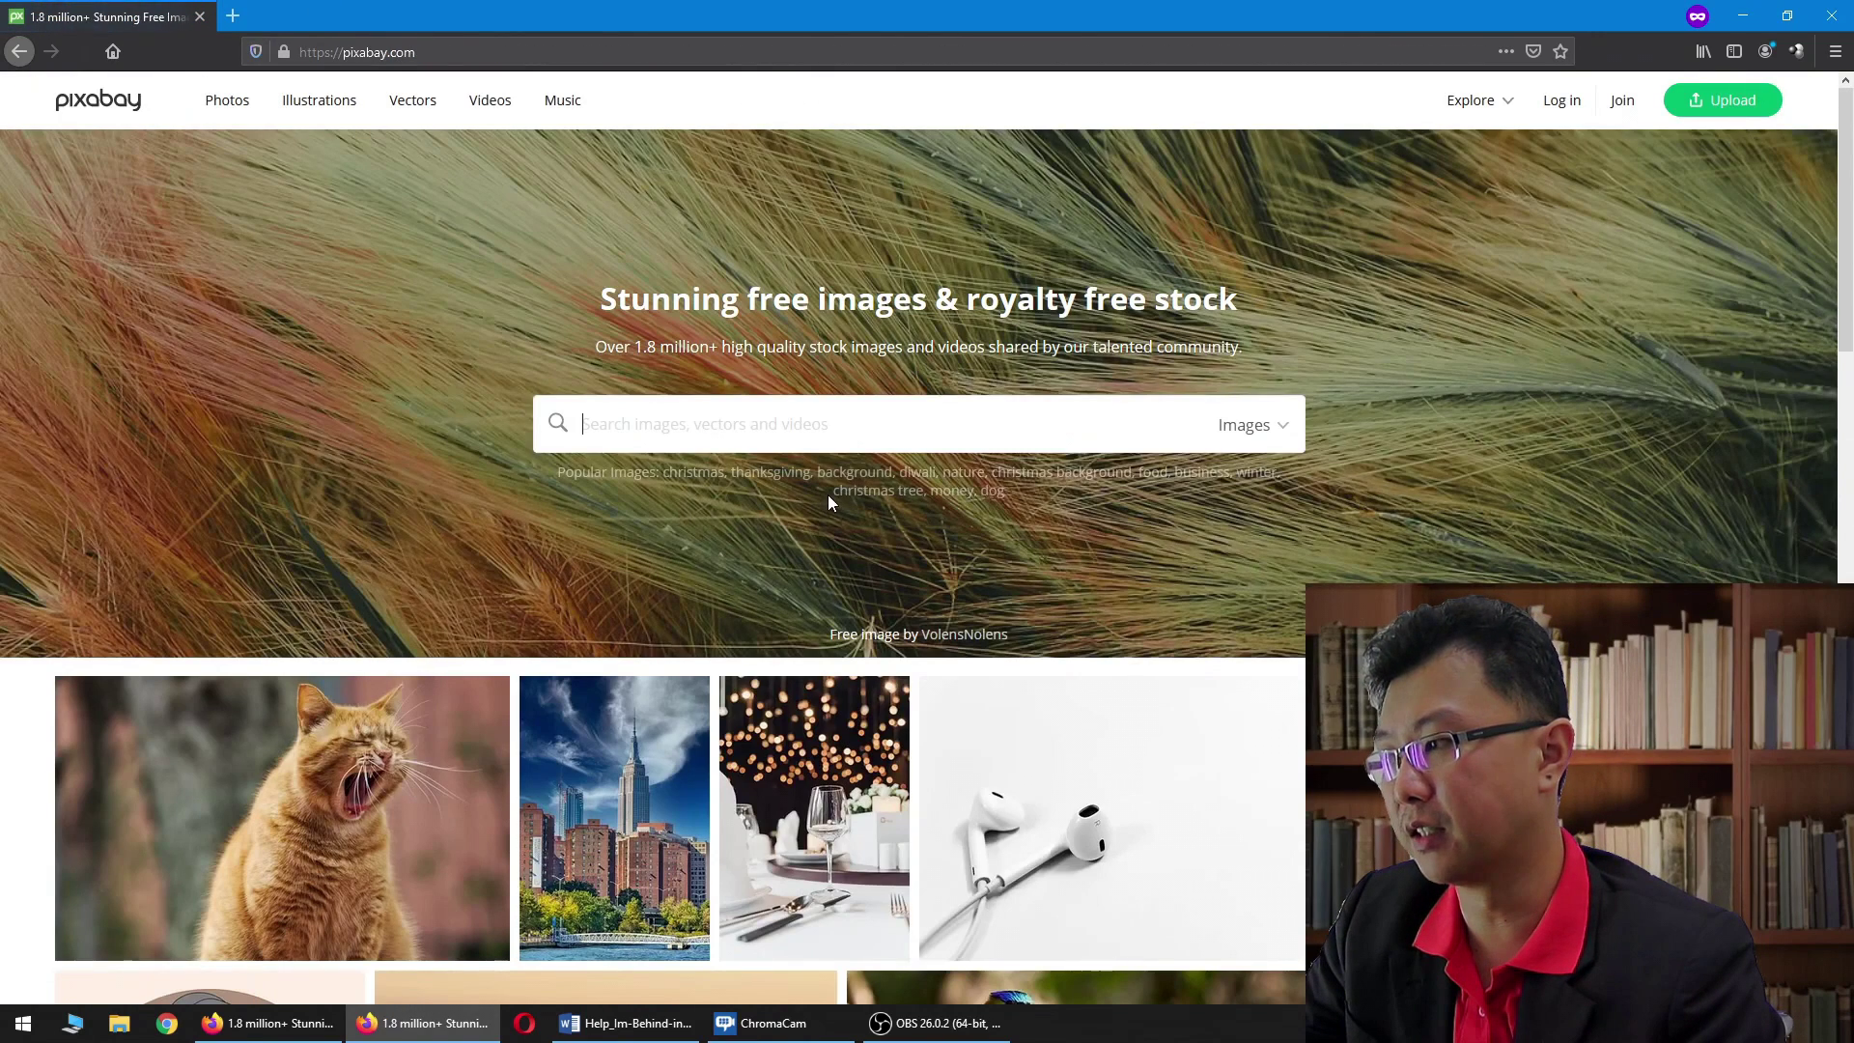
{"action": "type", "text": "foreclosure"}
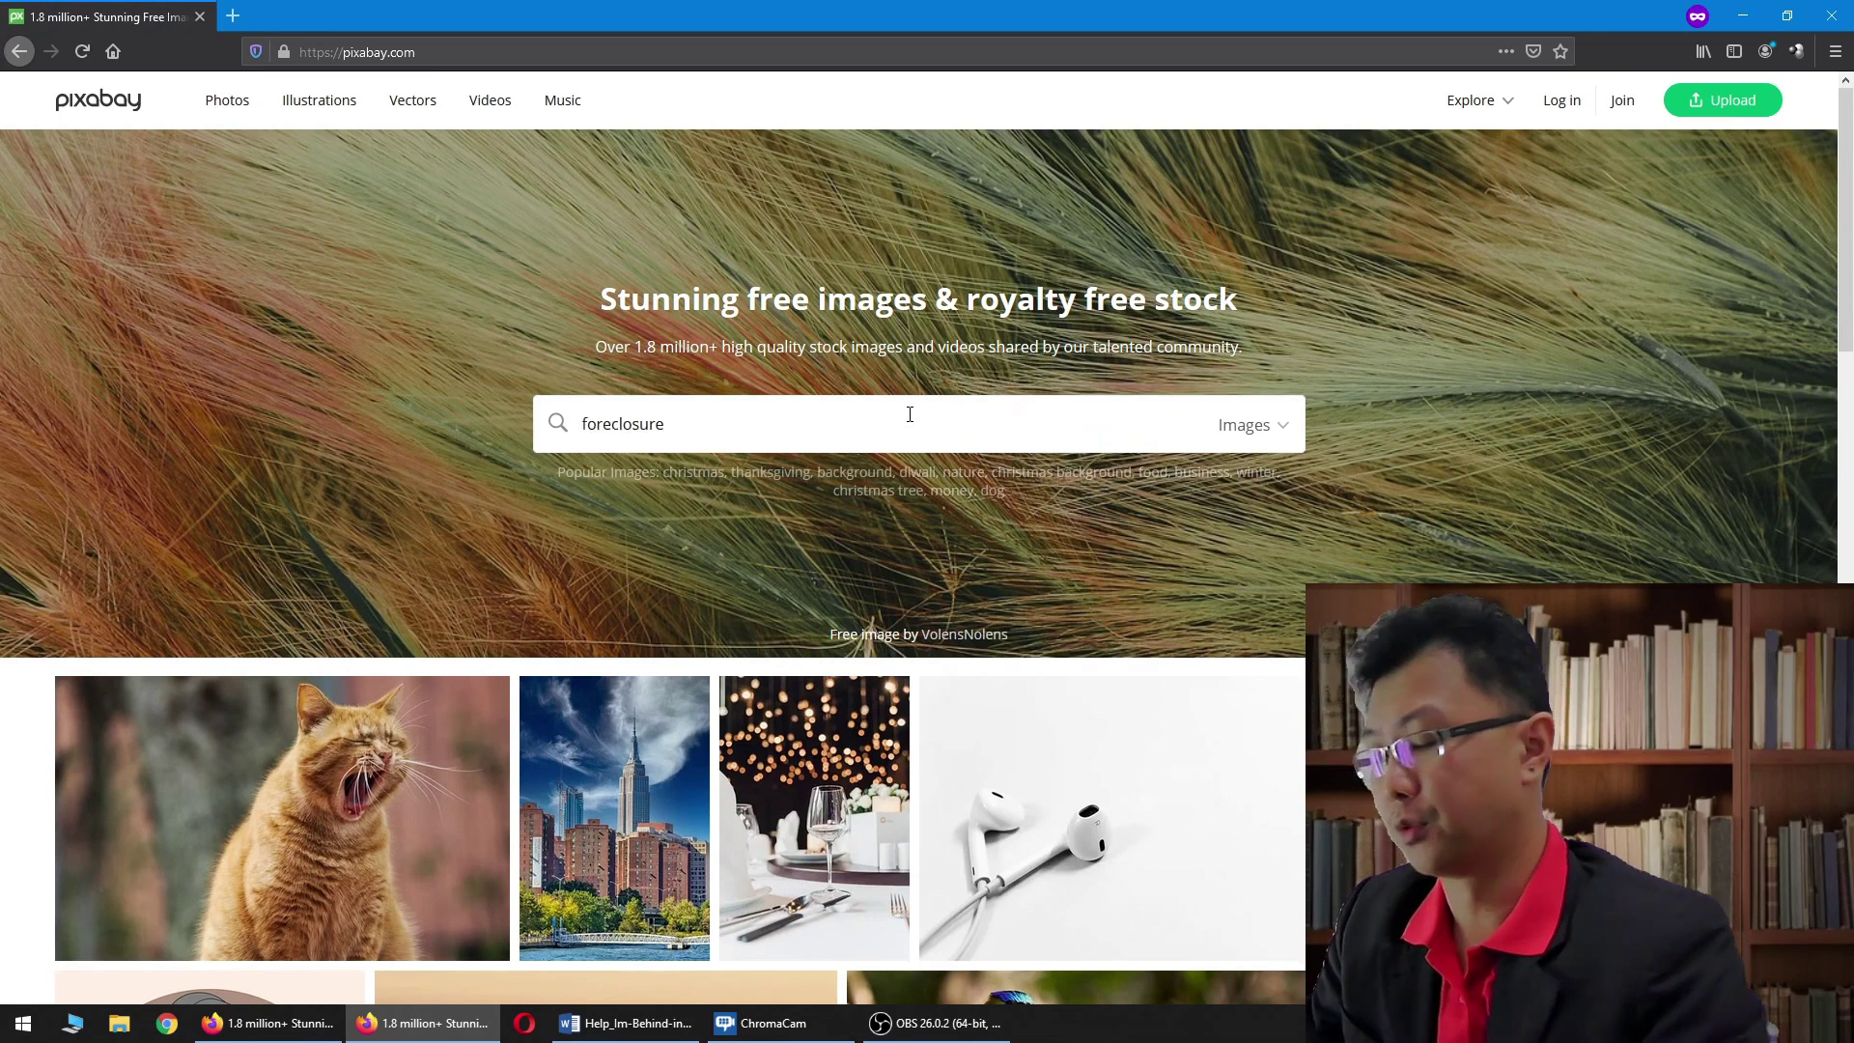
{"action": "key", "text": "Return"}
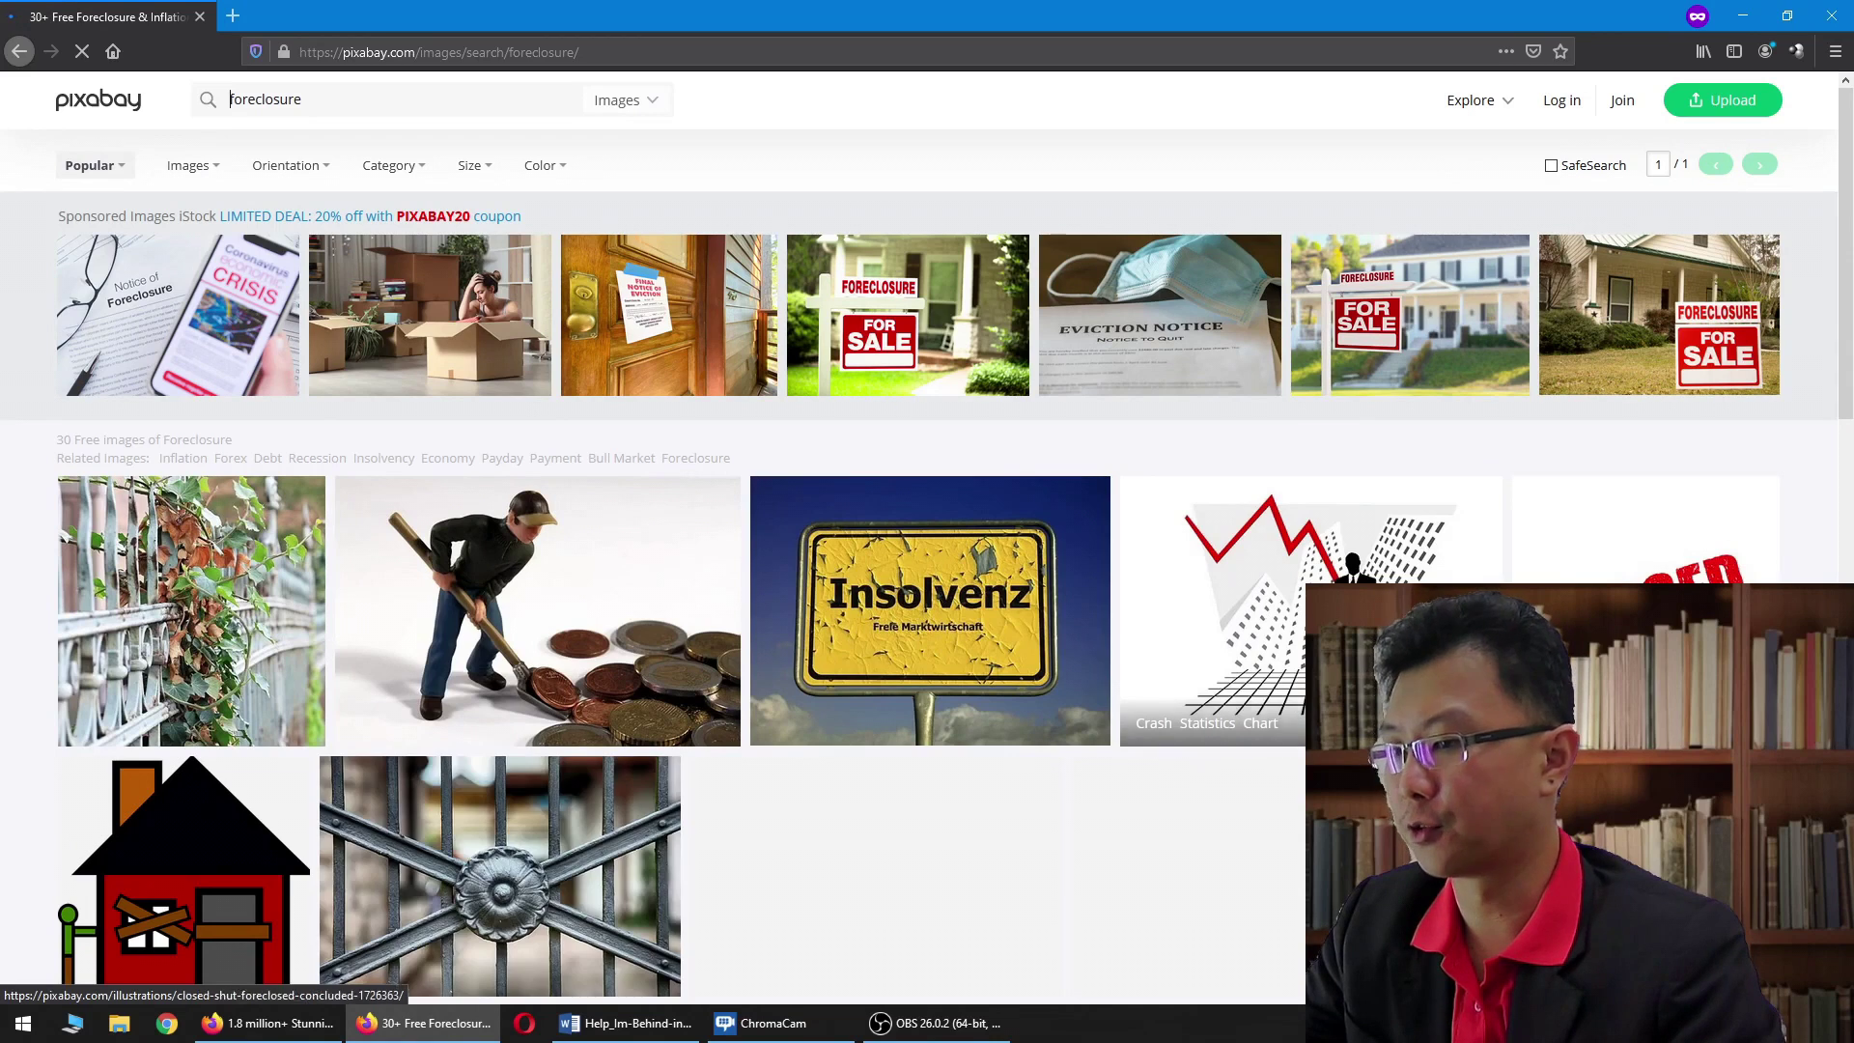
Step: Look through the free foreclosure images on Pixabay and open the yellow "Insolvenz" sign photo
{"action": "scroll", "coordinate": [1257, 602], "scroll_direction": "down", "scroll_amount": 4}
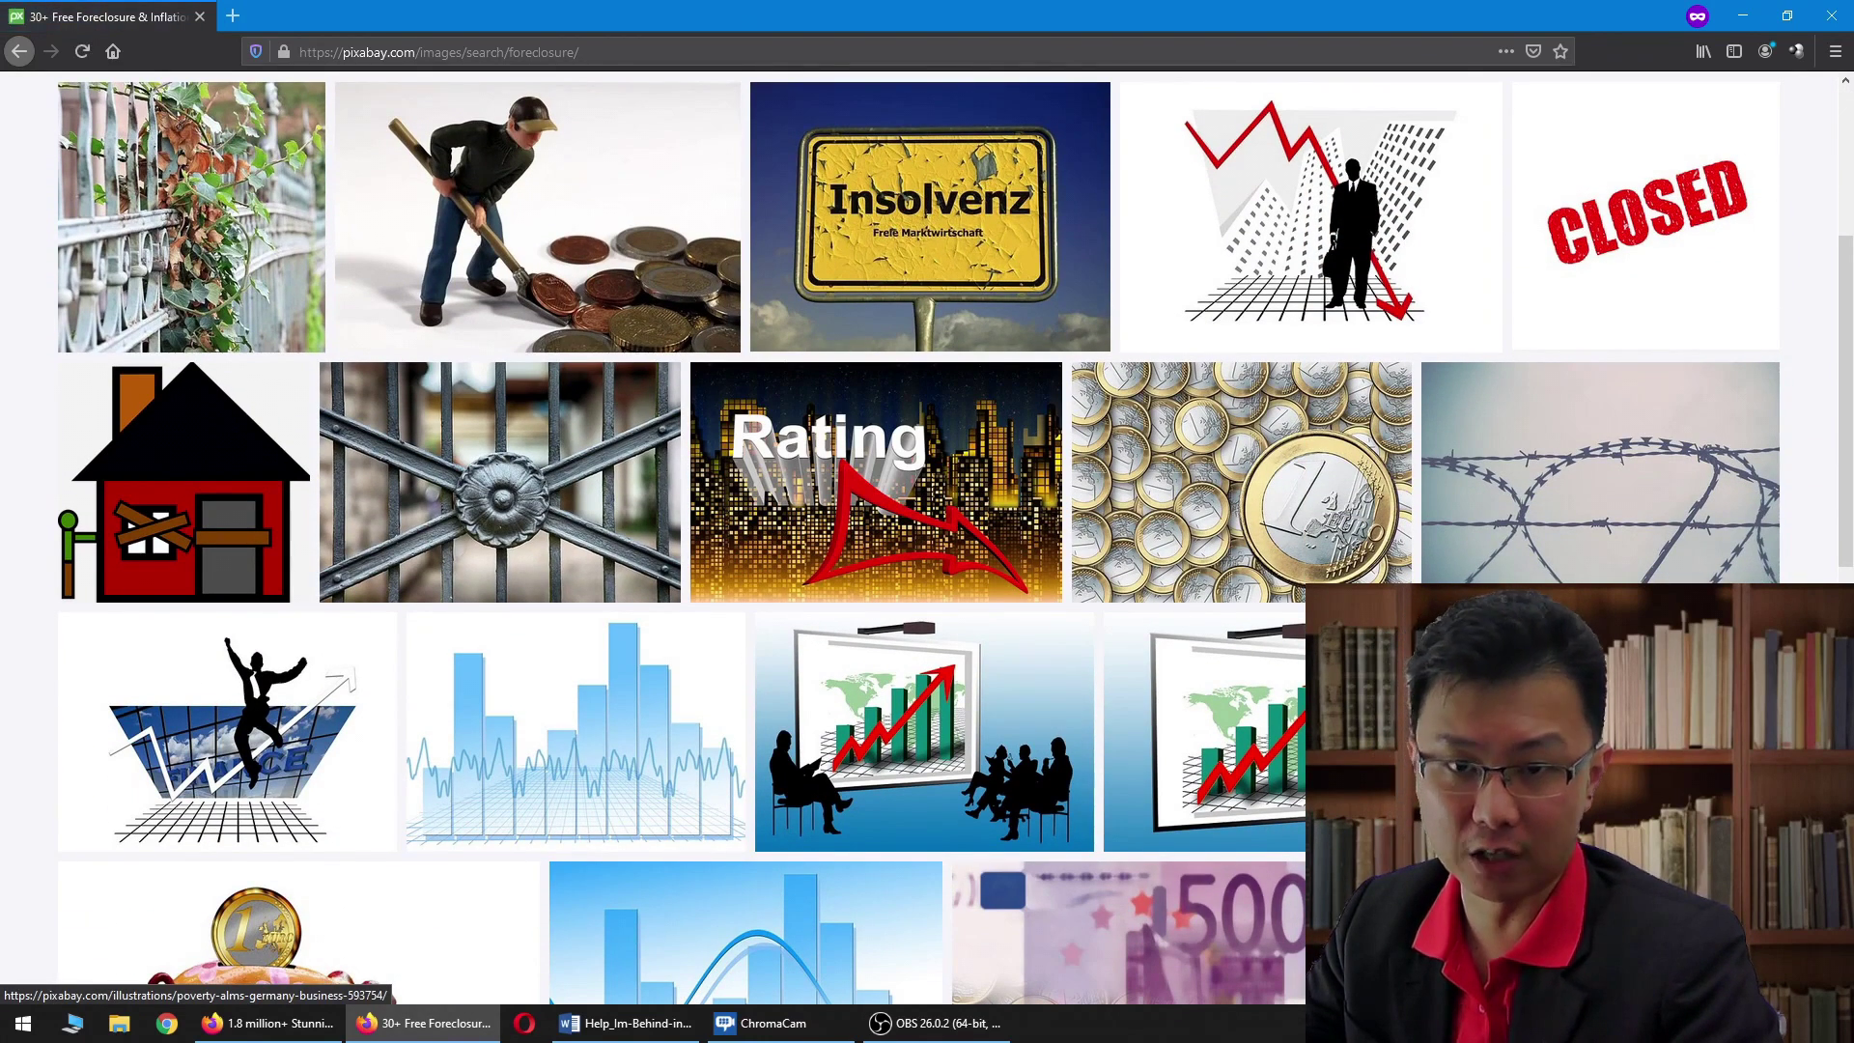
{"action": "scroll", "coordinate": [290, 927], "scroll_direction": "down", "scroll_amount": 10}
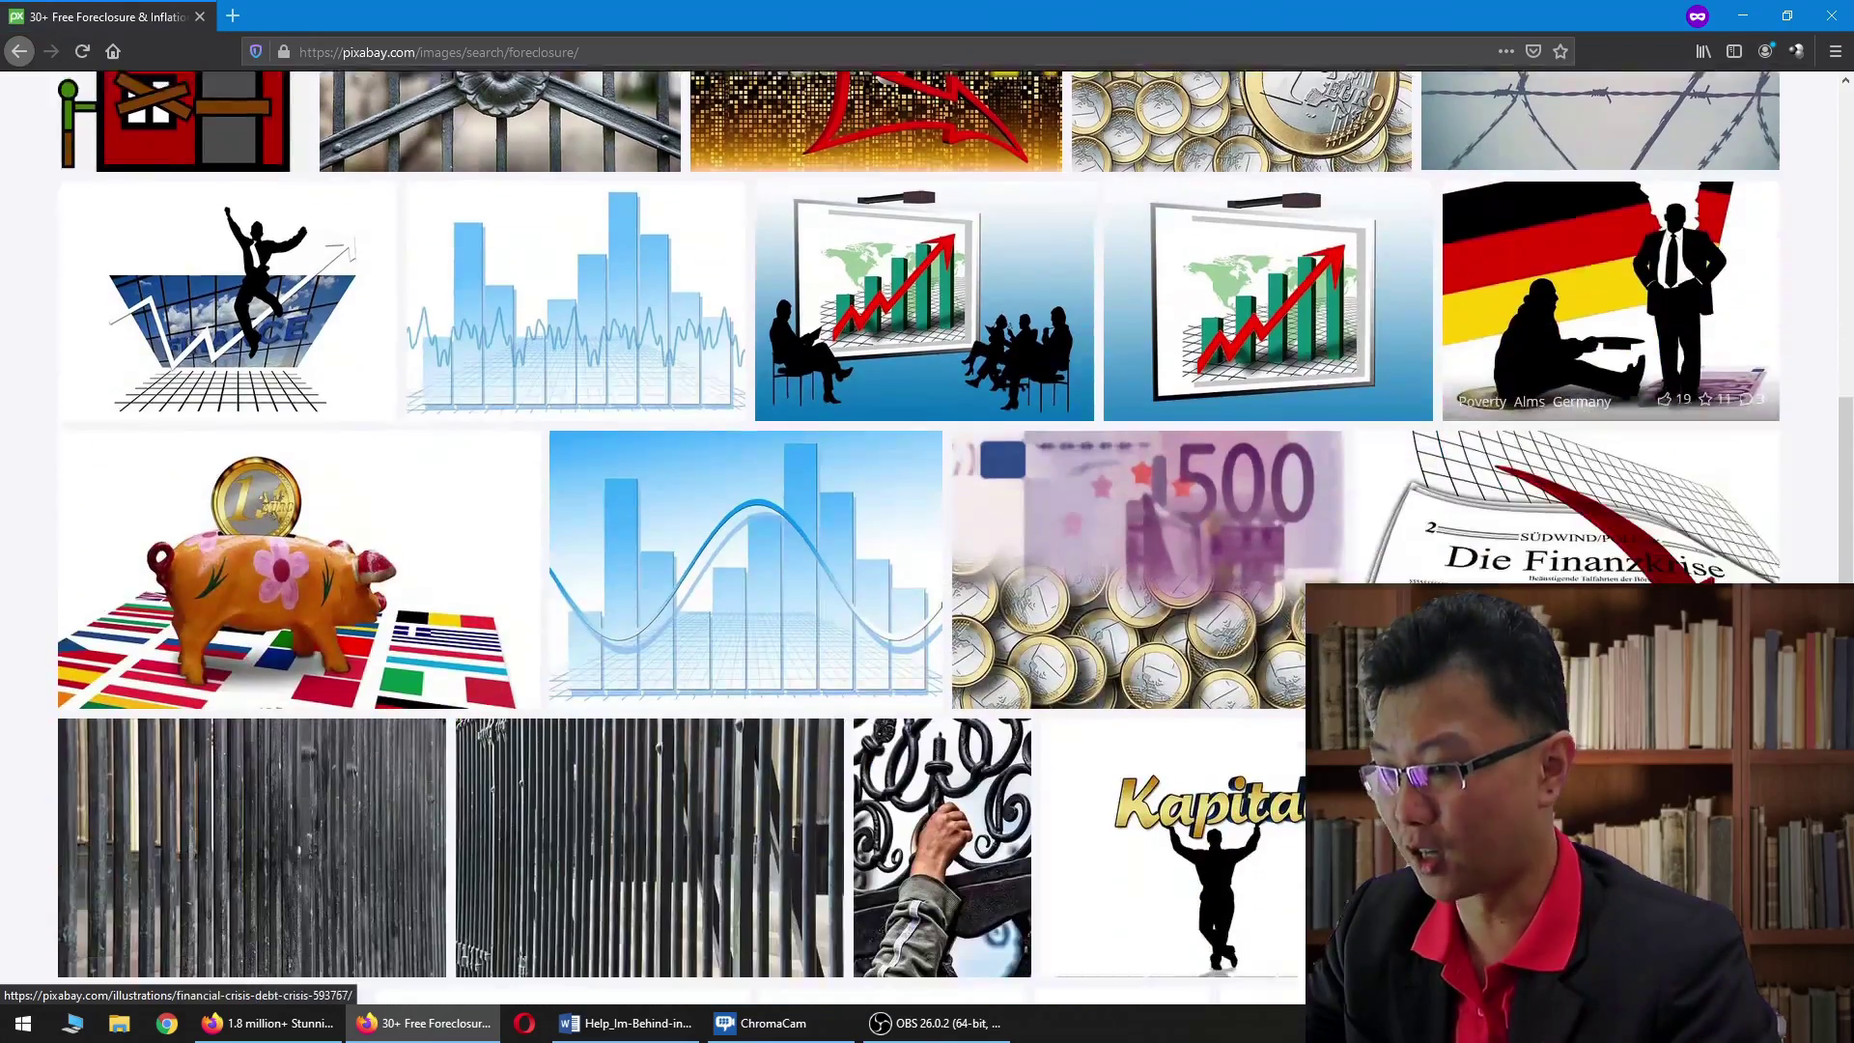
{"action": "scroll", "coordinate": [411, 493], "scroll_direction": "up", "scroll_amount": 10}
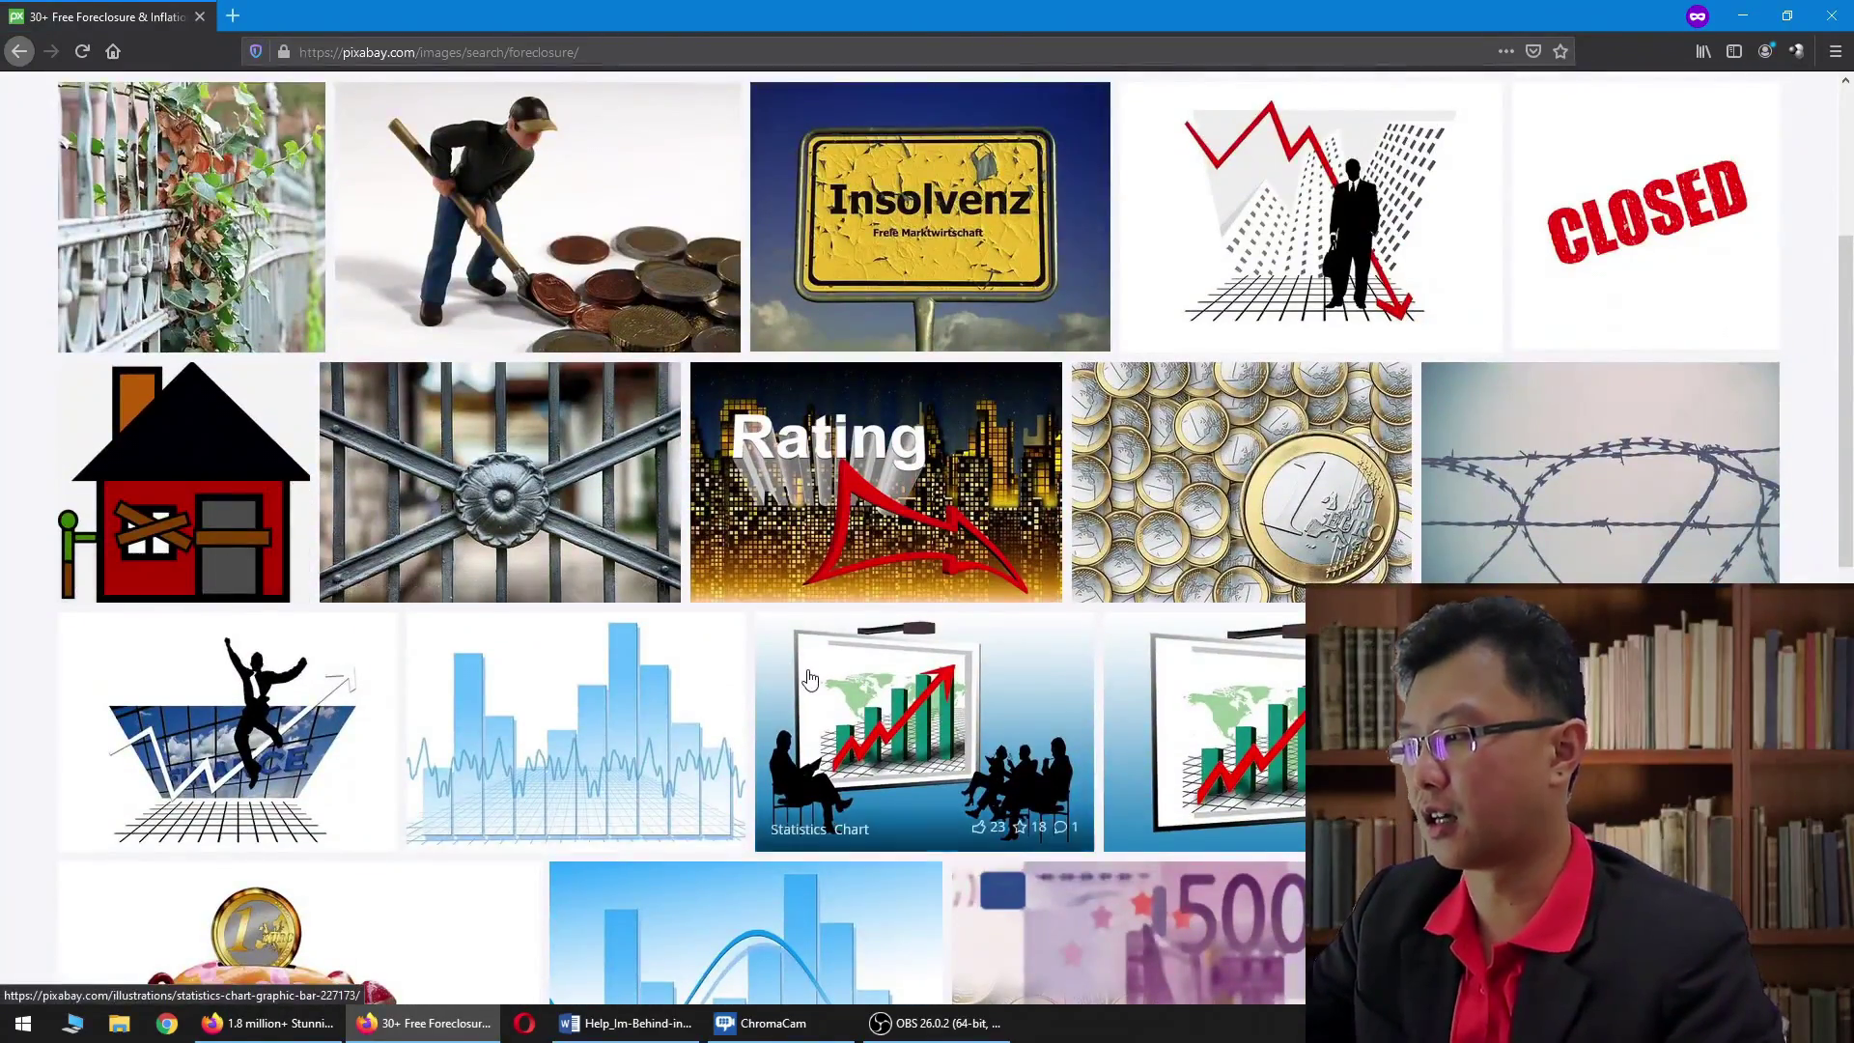
{"action": "scroll", "coordinate": [547, 423], "scroll_direction": "down", "scroll_amount": 1}
{"action": "scroll", "coordinate": [555, 458], "scroll_direction": "down", "scroll_amount": 4}
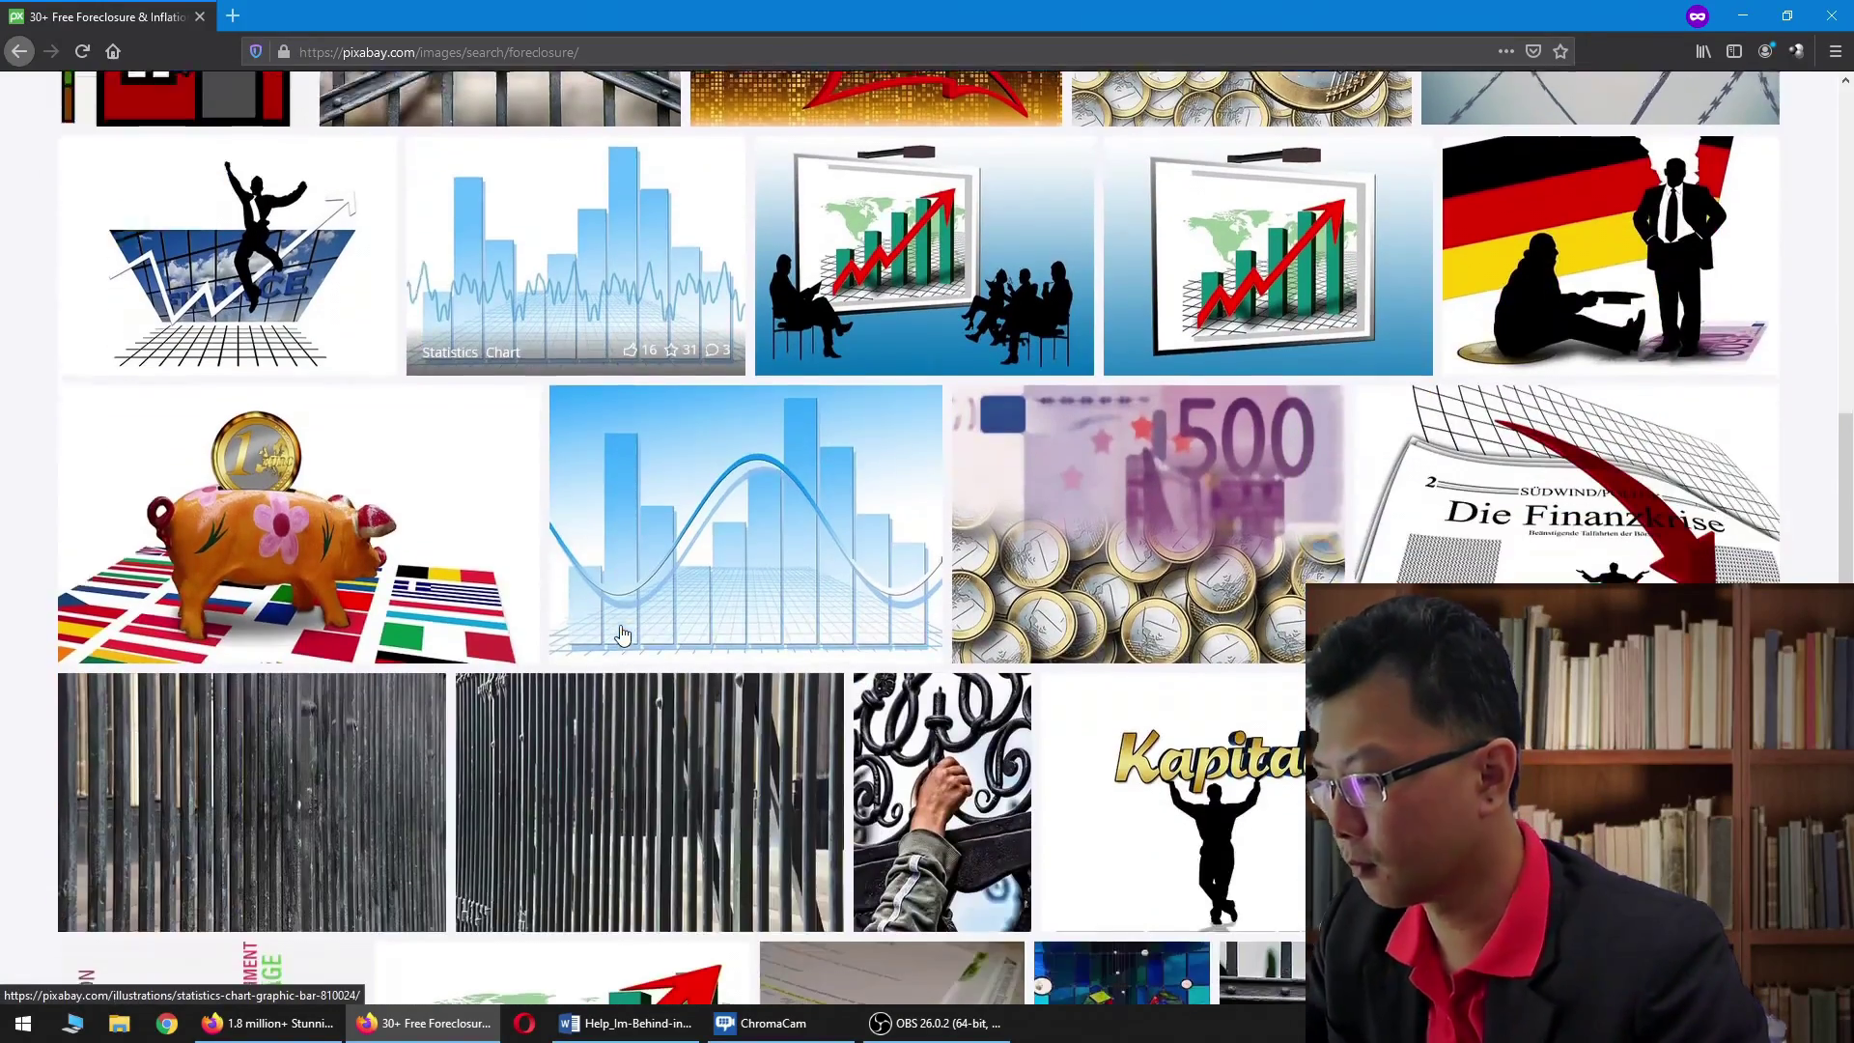
{"action": "scroll", "coordinate": [660, 639], "scroll_direction": "down", "scroll_amount": 4}
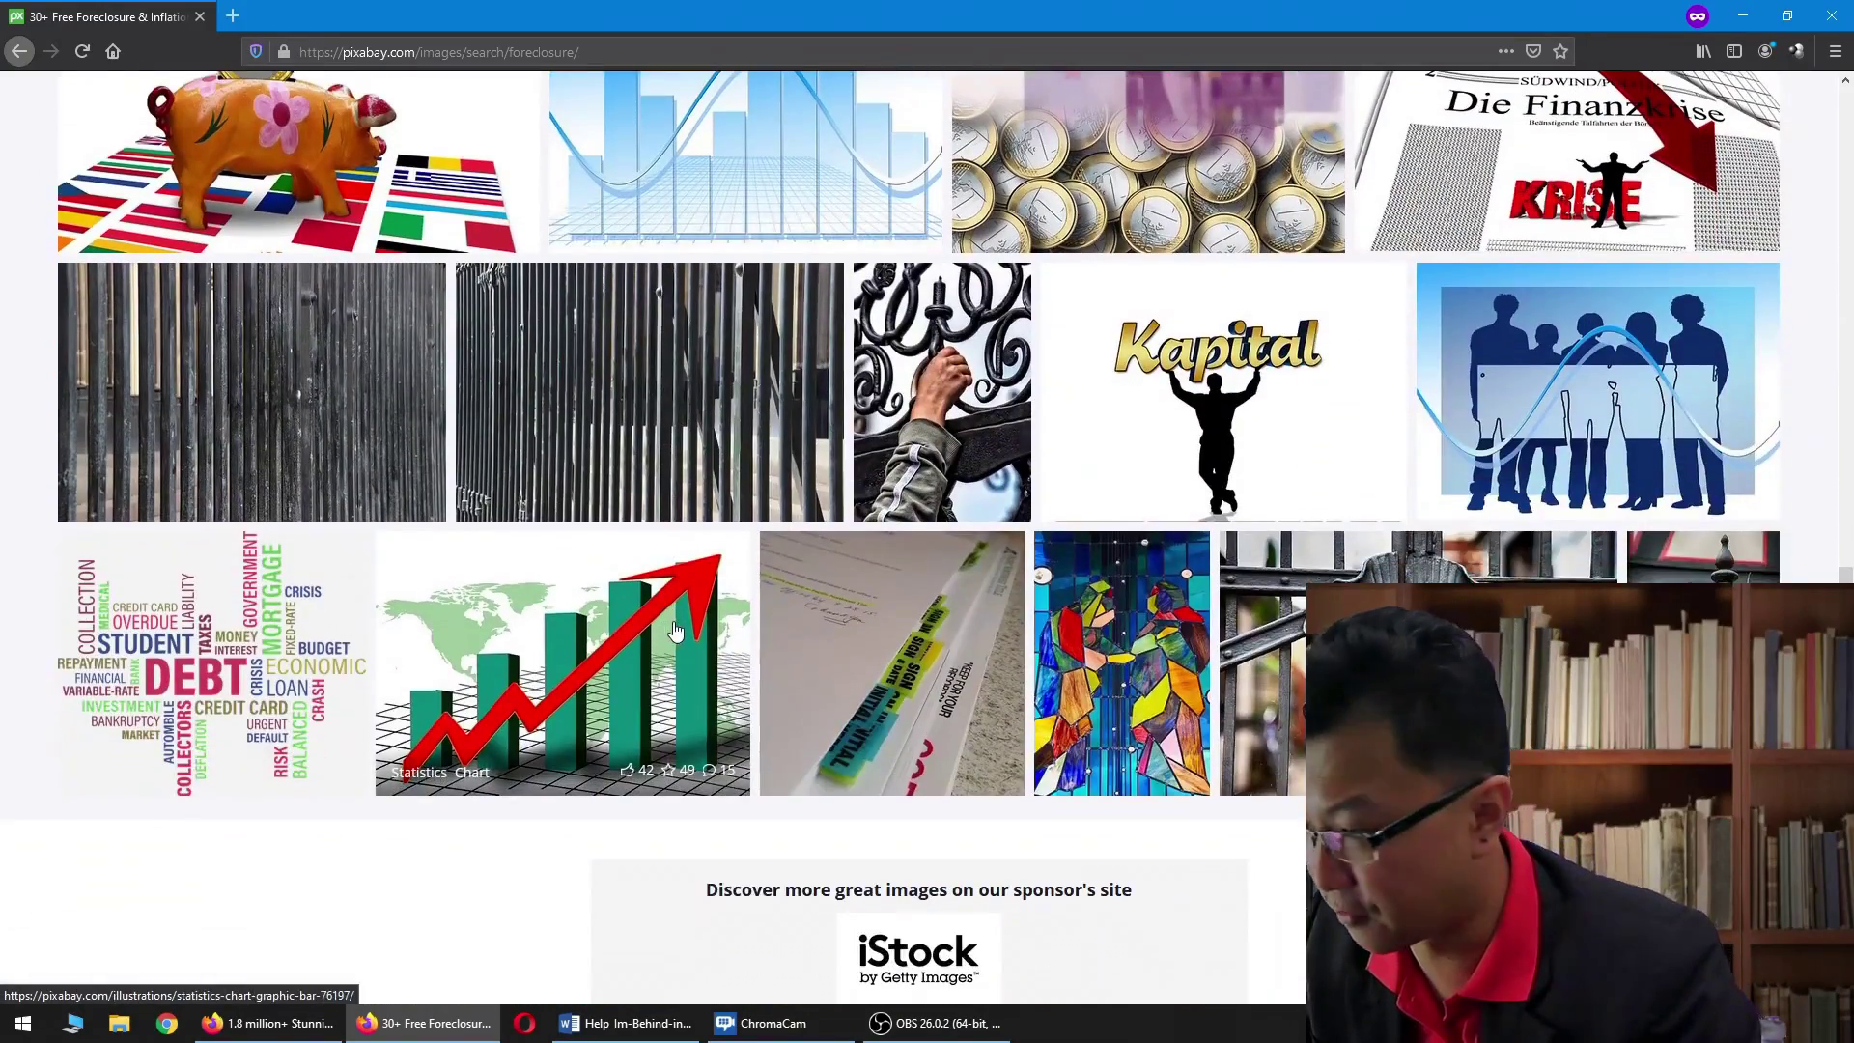
{"action": "scroll", "coordinate": [683, 633], "scroll_direction": "up", "scroll_amount": 11}
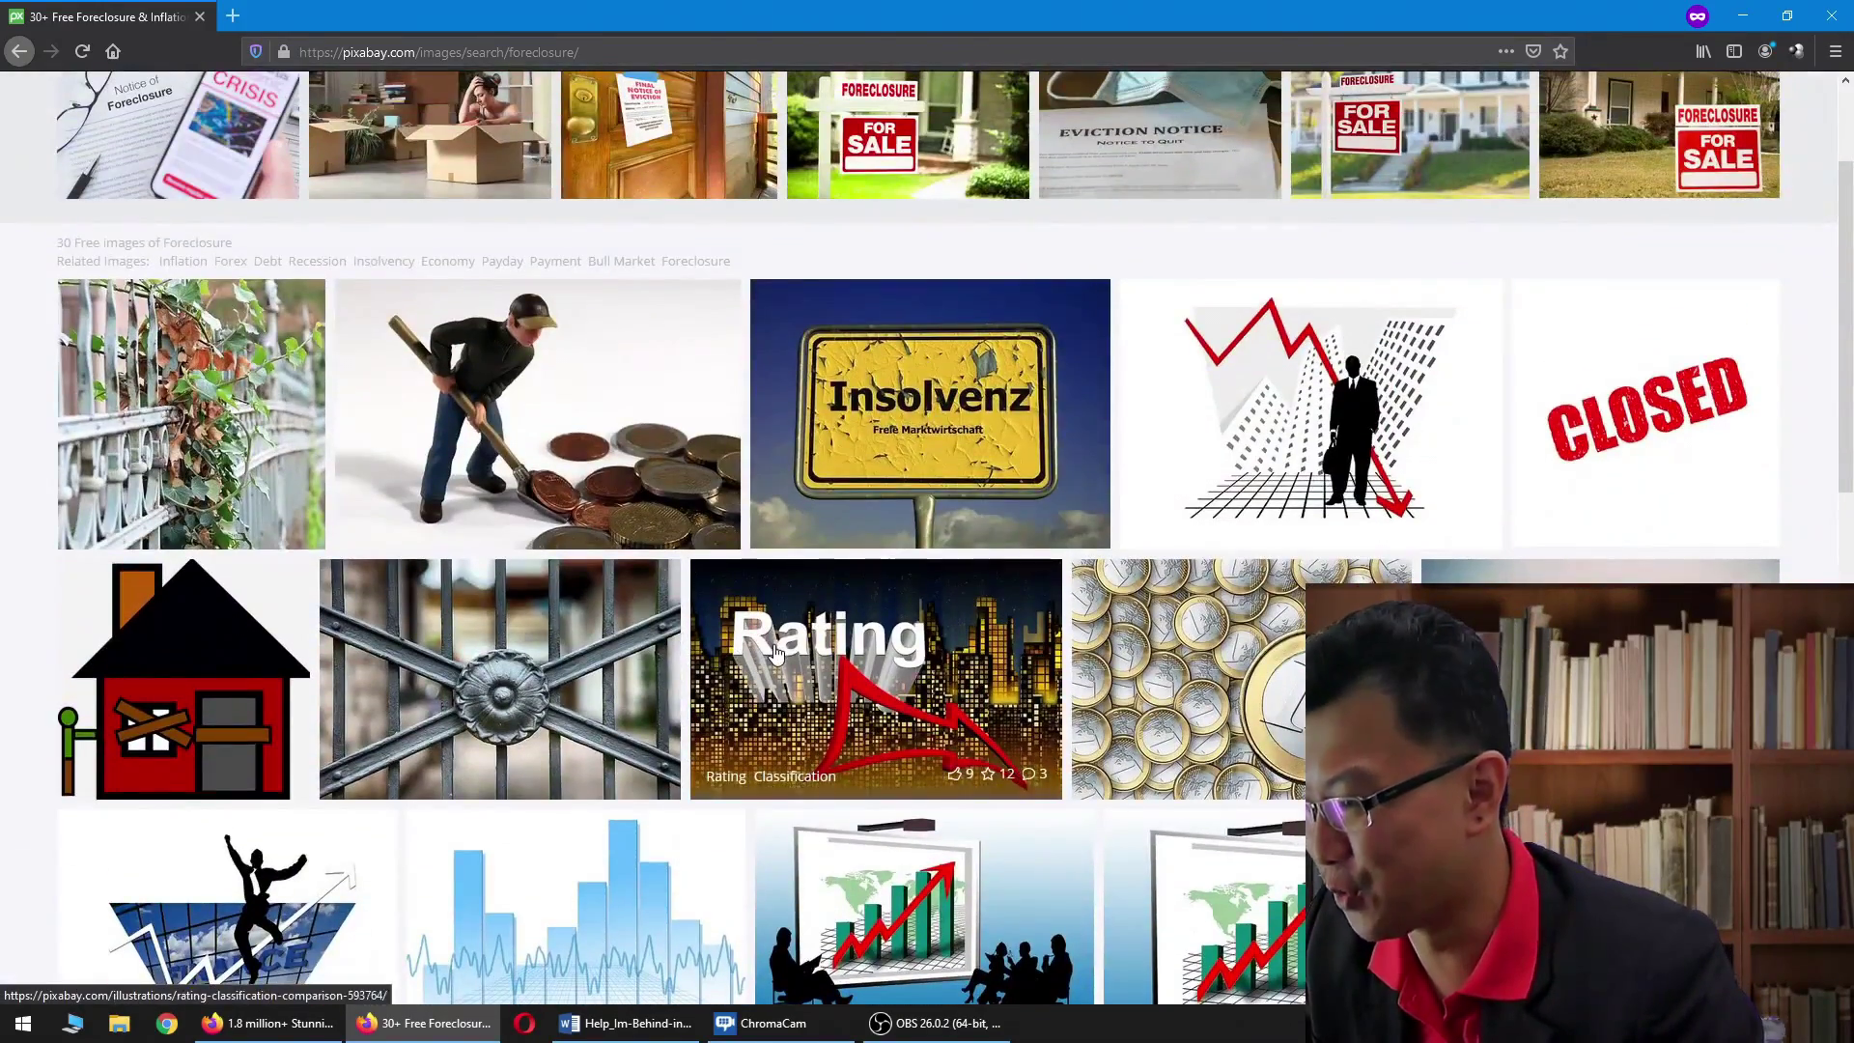
{"action": "left_click", "coordinate": [889, 393]}
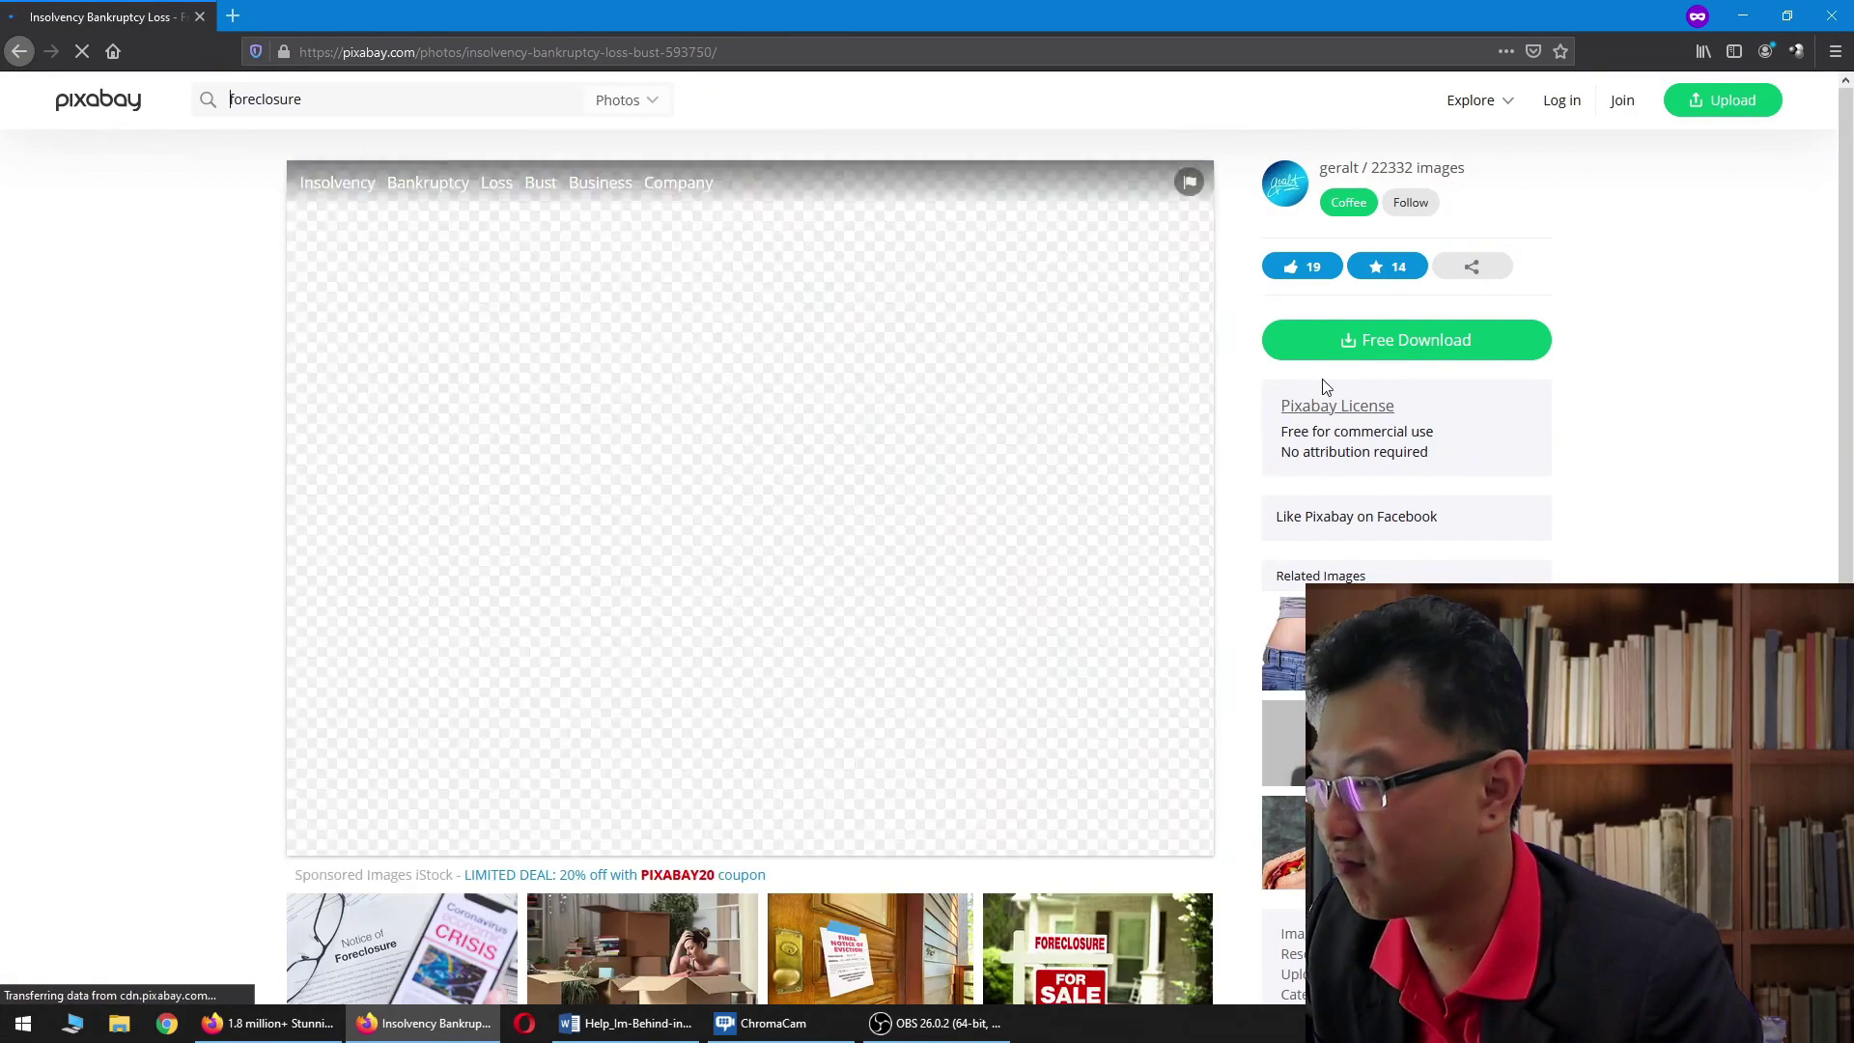
Step: View the sponsored iStock photo of the "Foreclosure For Sale" sign and close its tab
{"action": "scroll", "coordinate": [1099, 693], "scroll_direction": "down", "scroll_amount": 3}
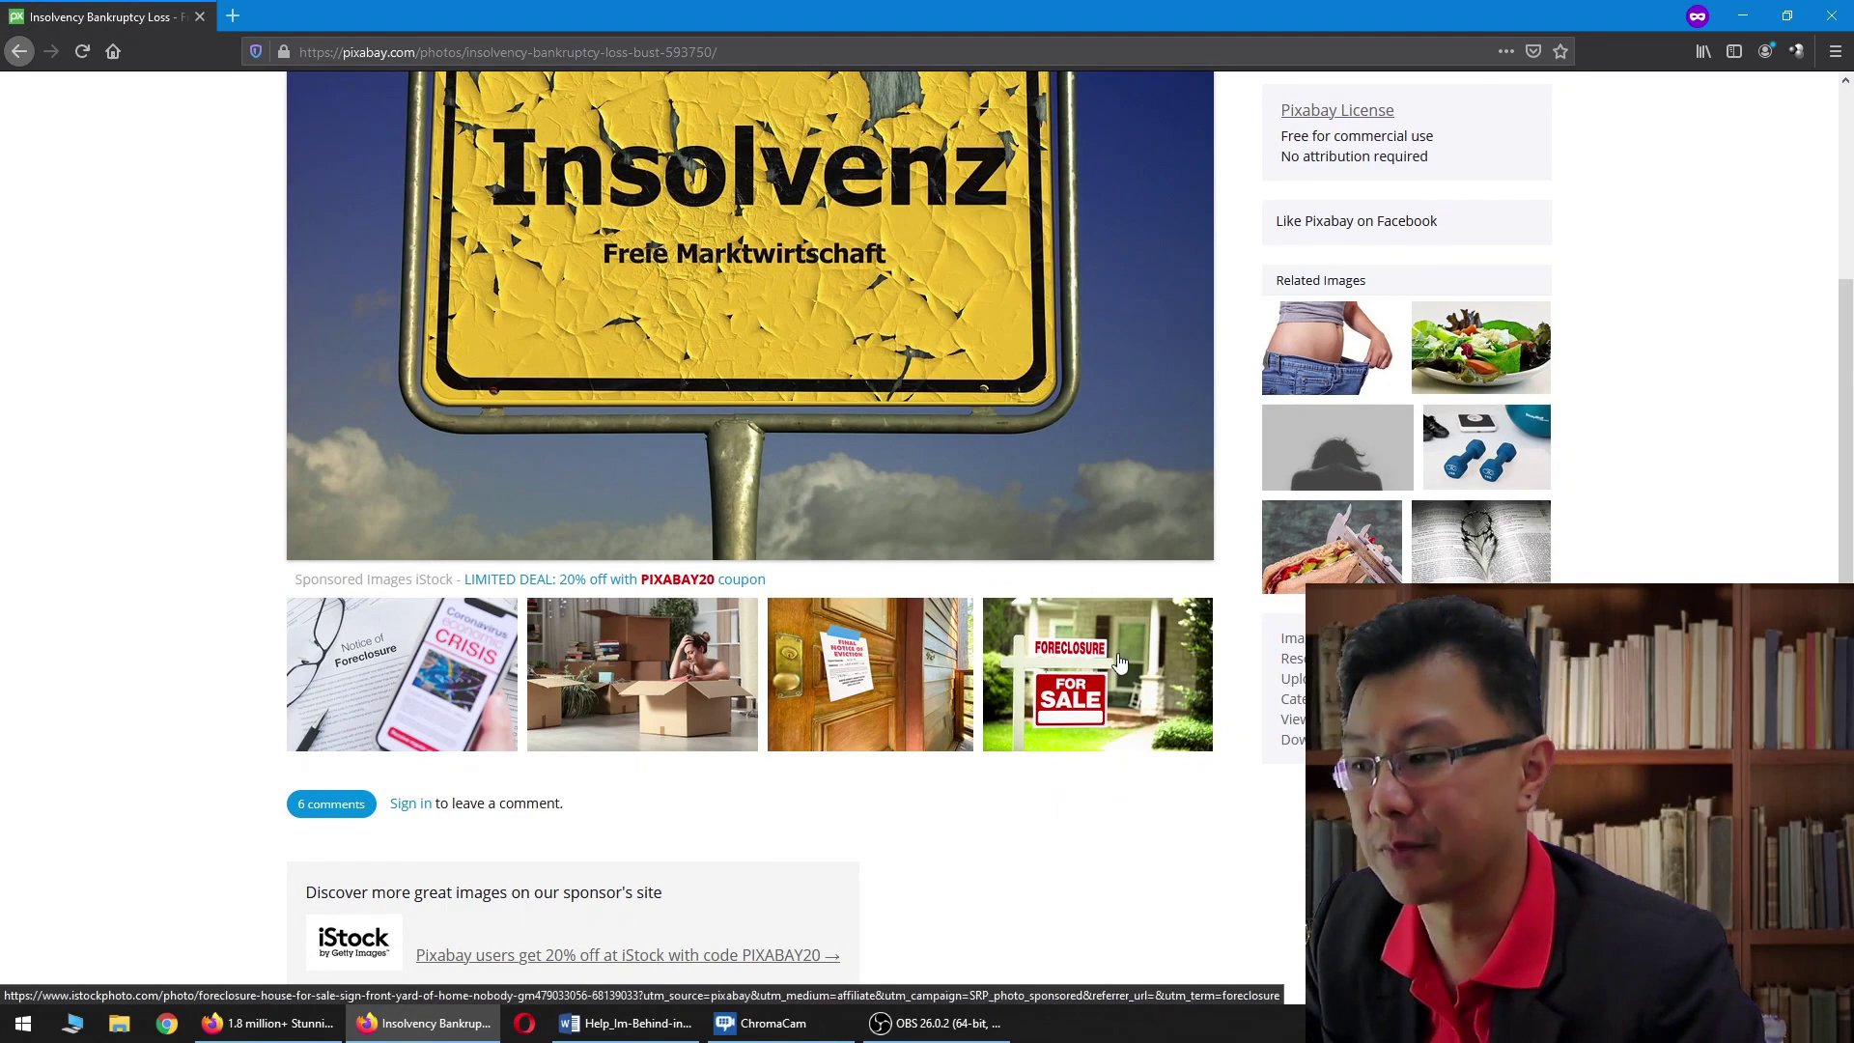
{"action": "left_click", "coordinate": [1085, 677]}
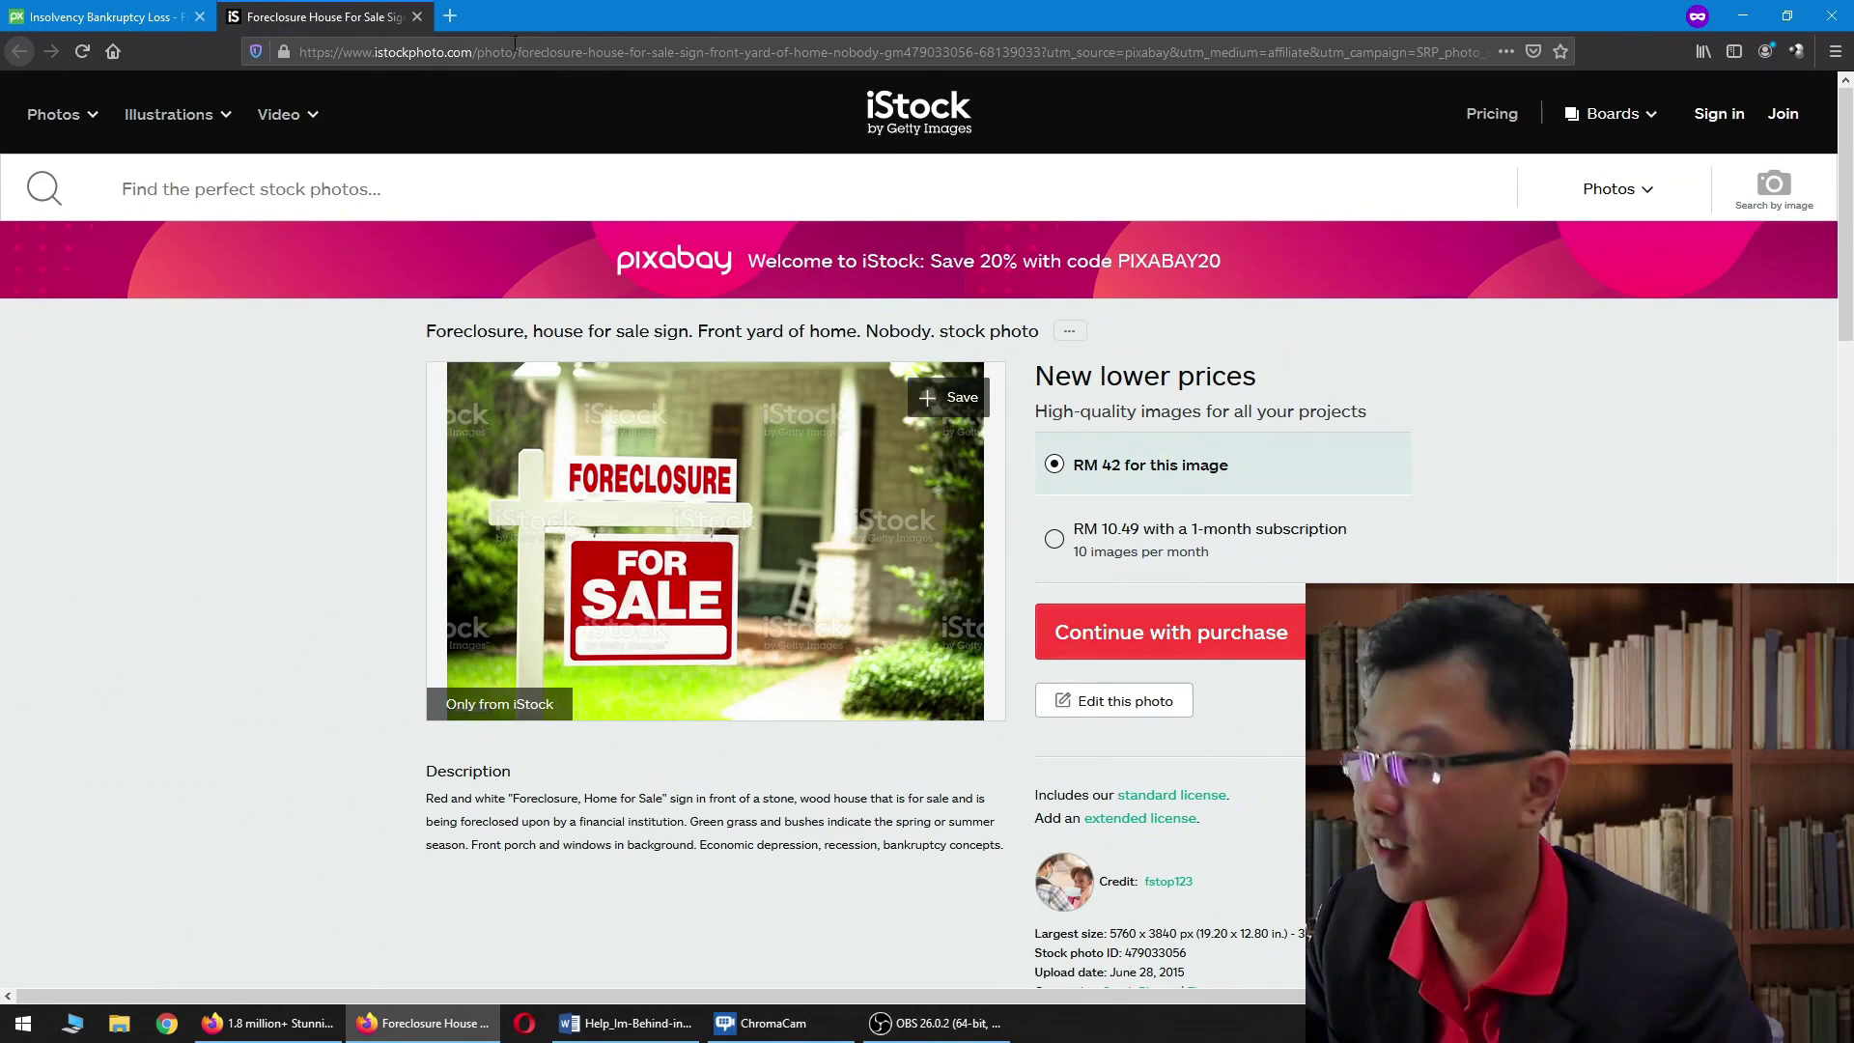
{"action": "left_click", "coordinate": [417, 16]}
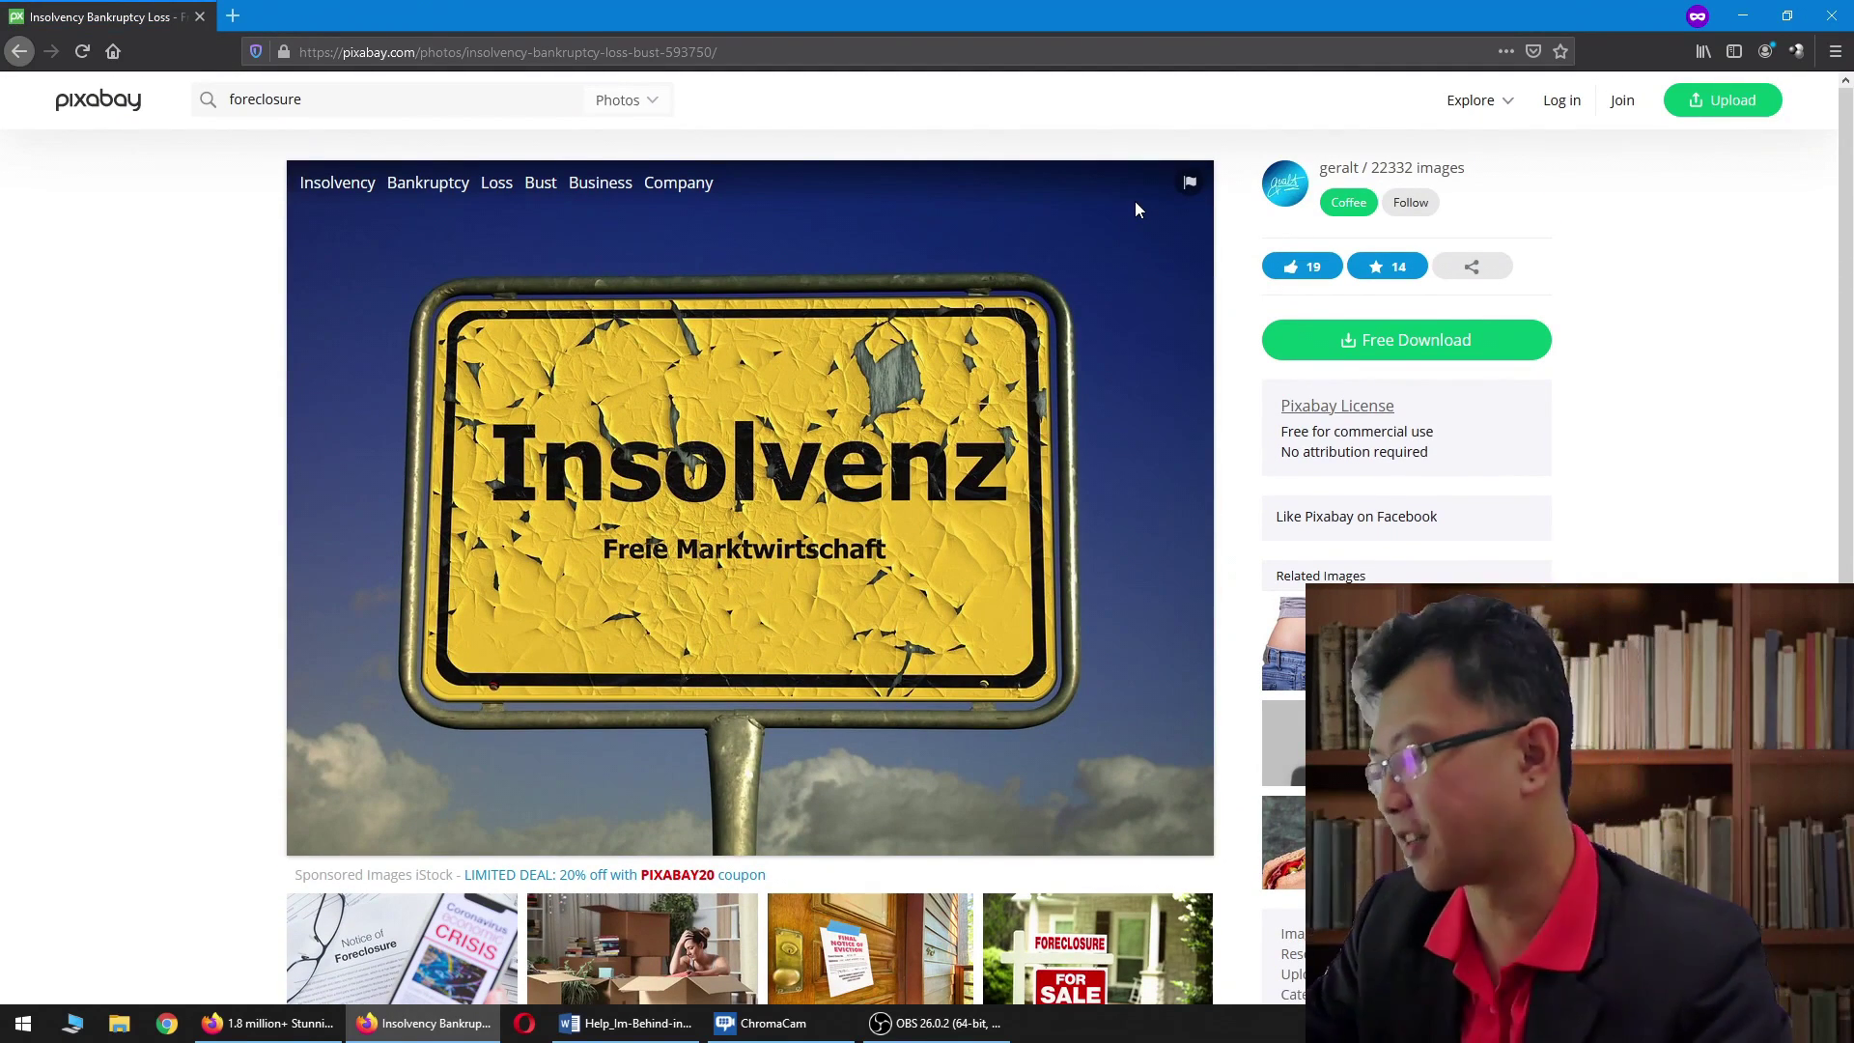
Step: Show the free download sizes for the "Insolvenz" photo and close the spare Pixabay tab in the other Firefox window
{"action": "left_click", "coordinate": [1394, 344]}
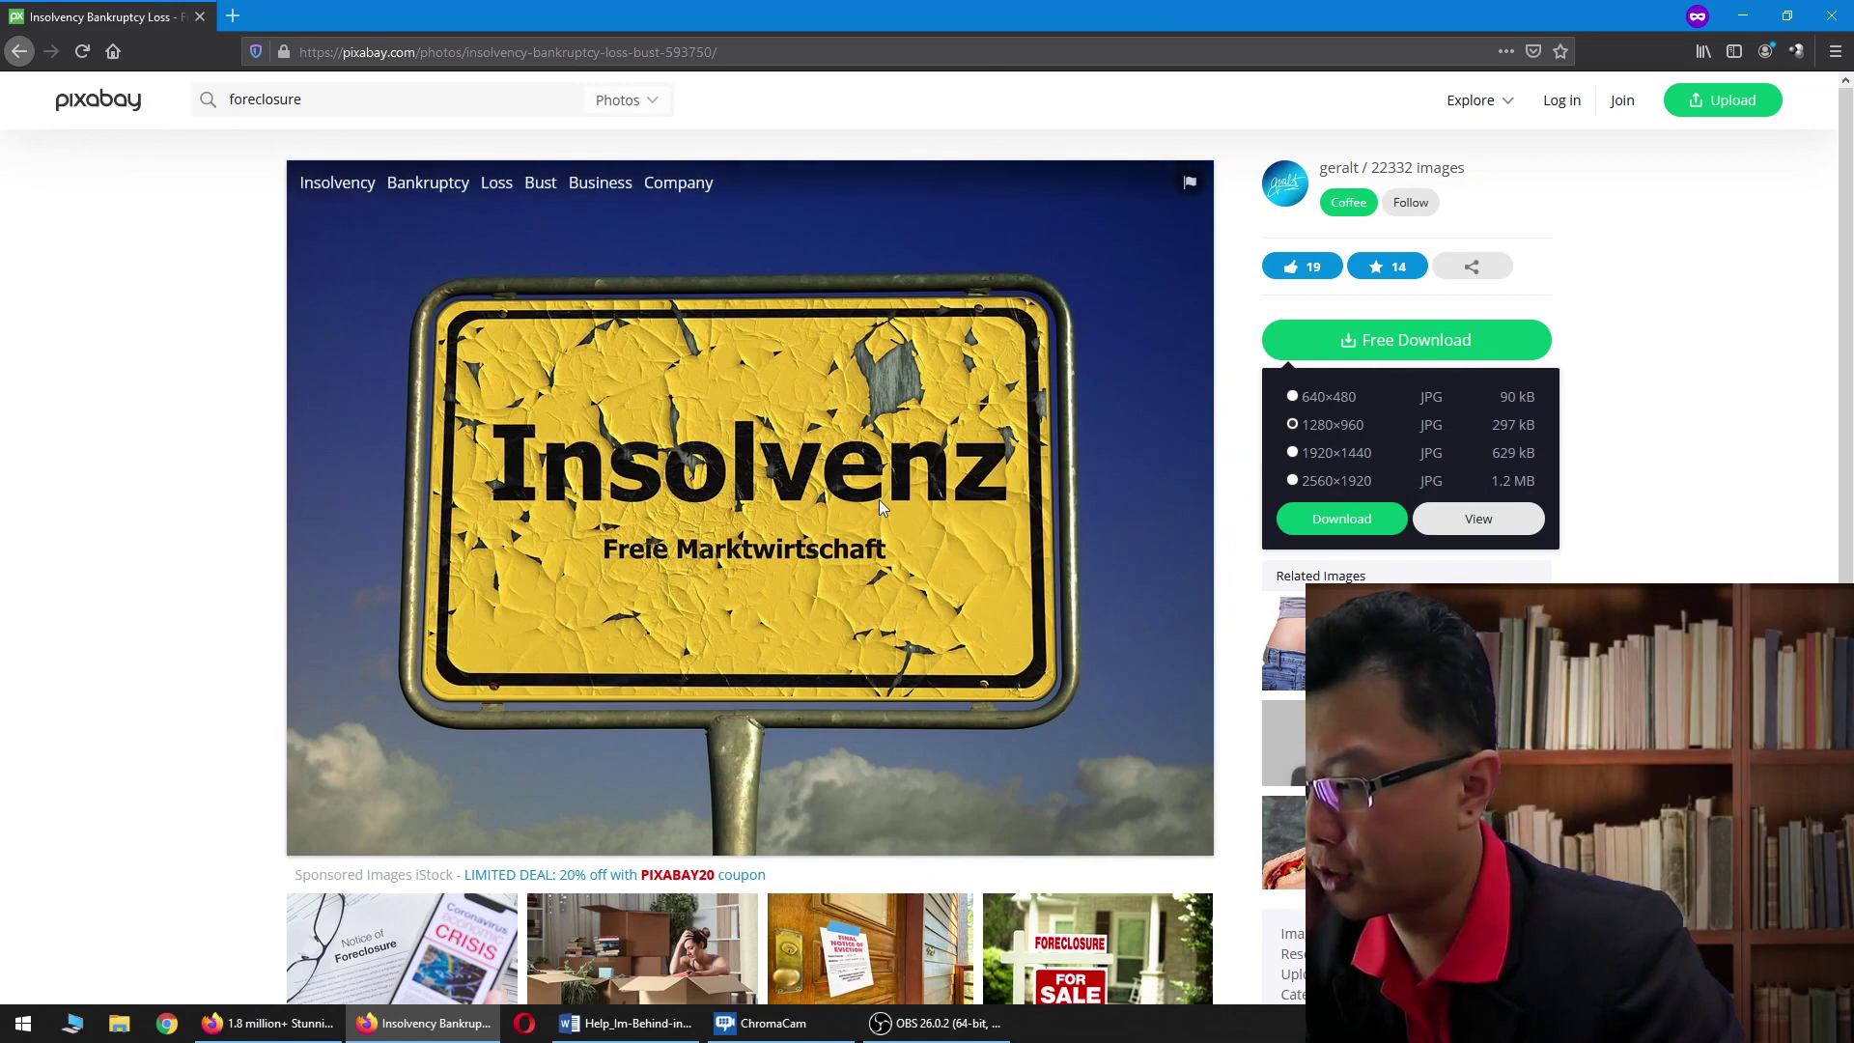
{"action": "left_click", "coordinate": [271, 1023]}
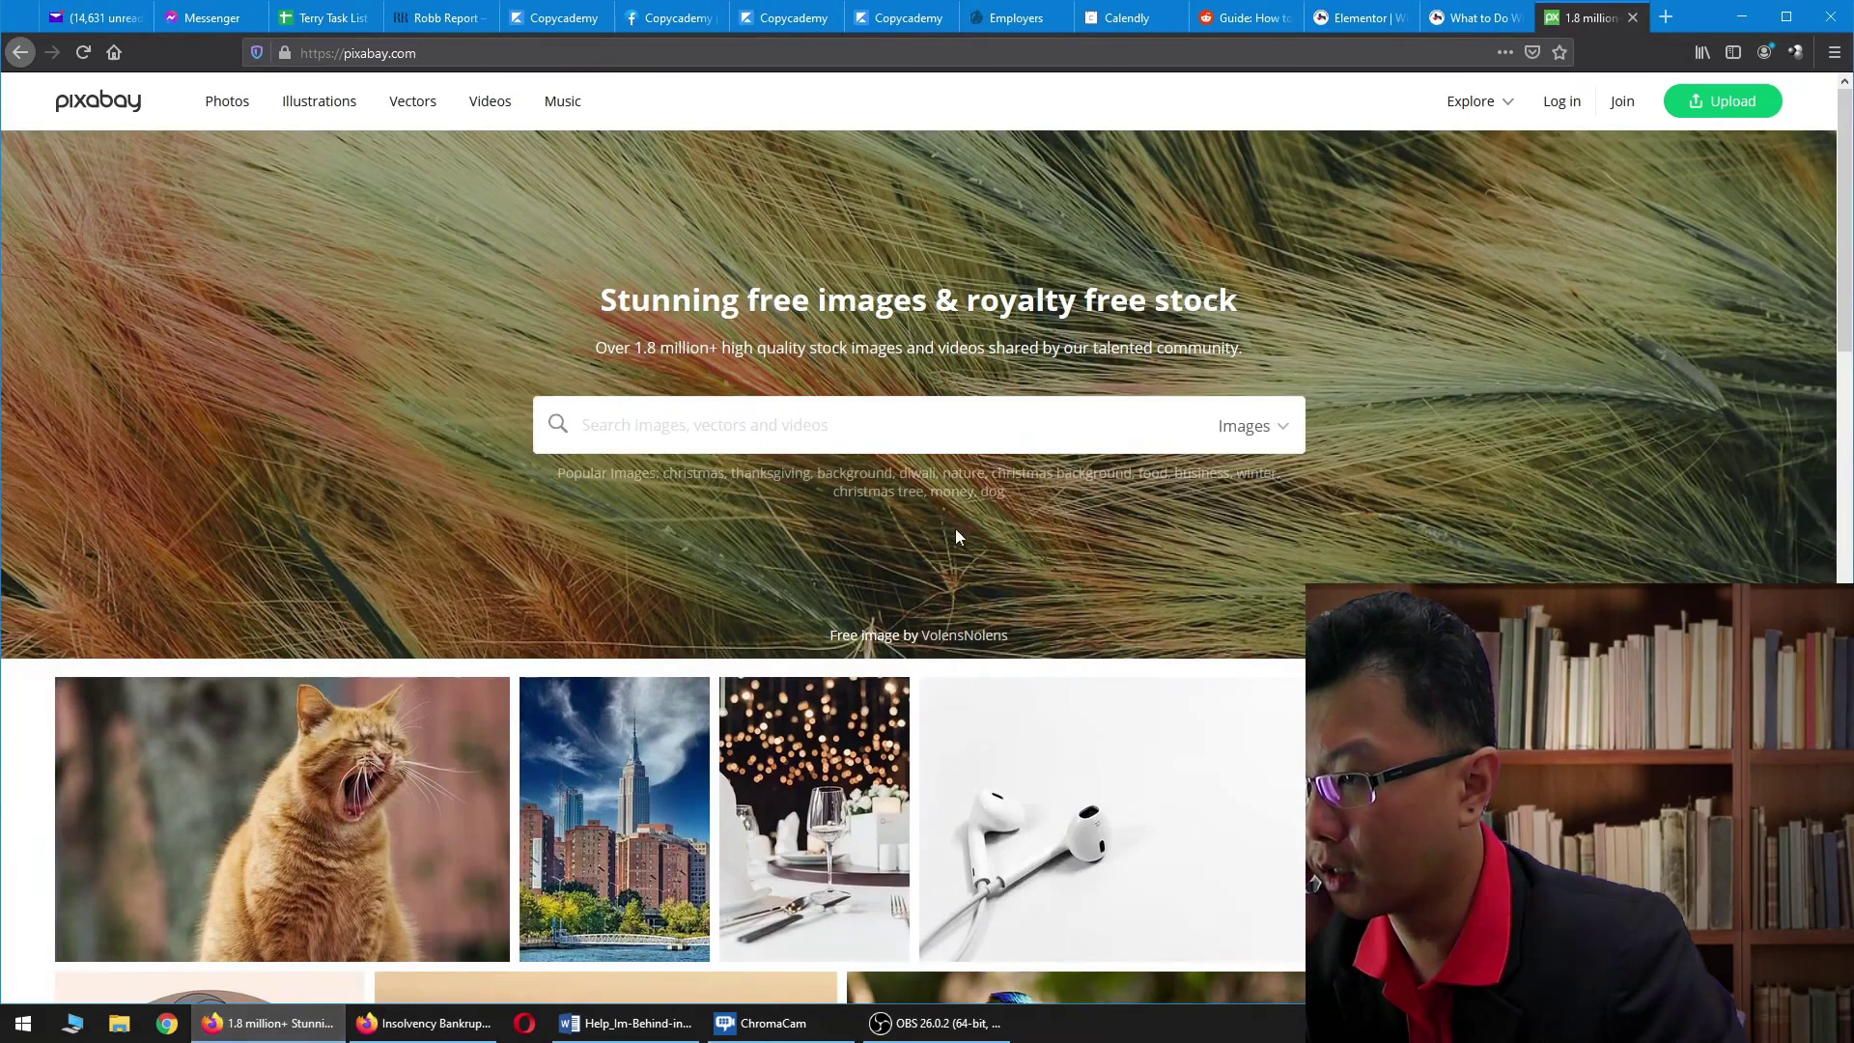
{"action": "left_click", "coordinate": [1633, 17]}
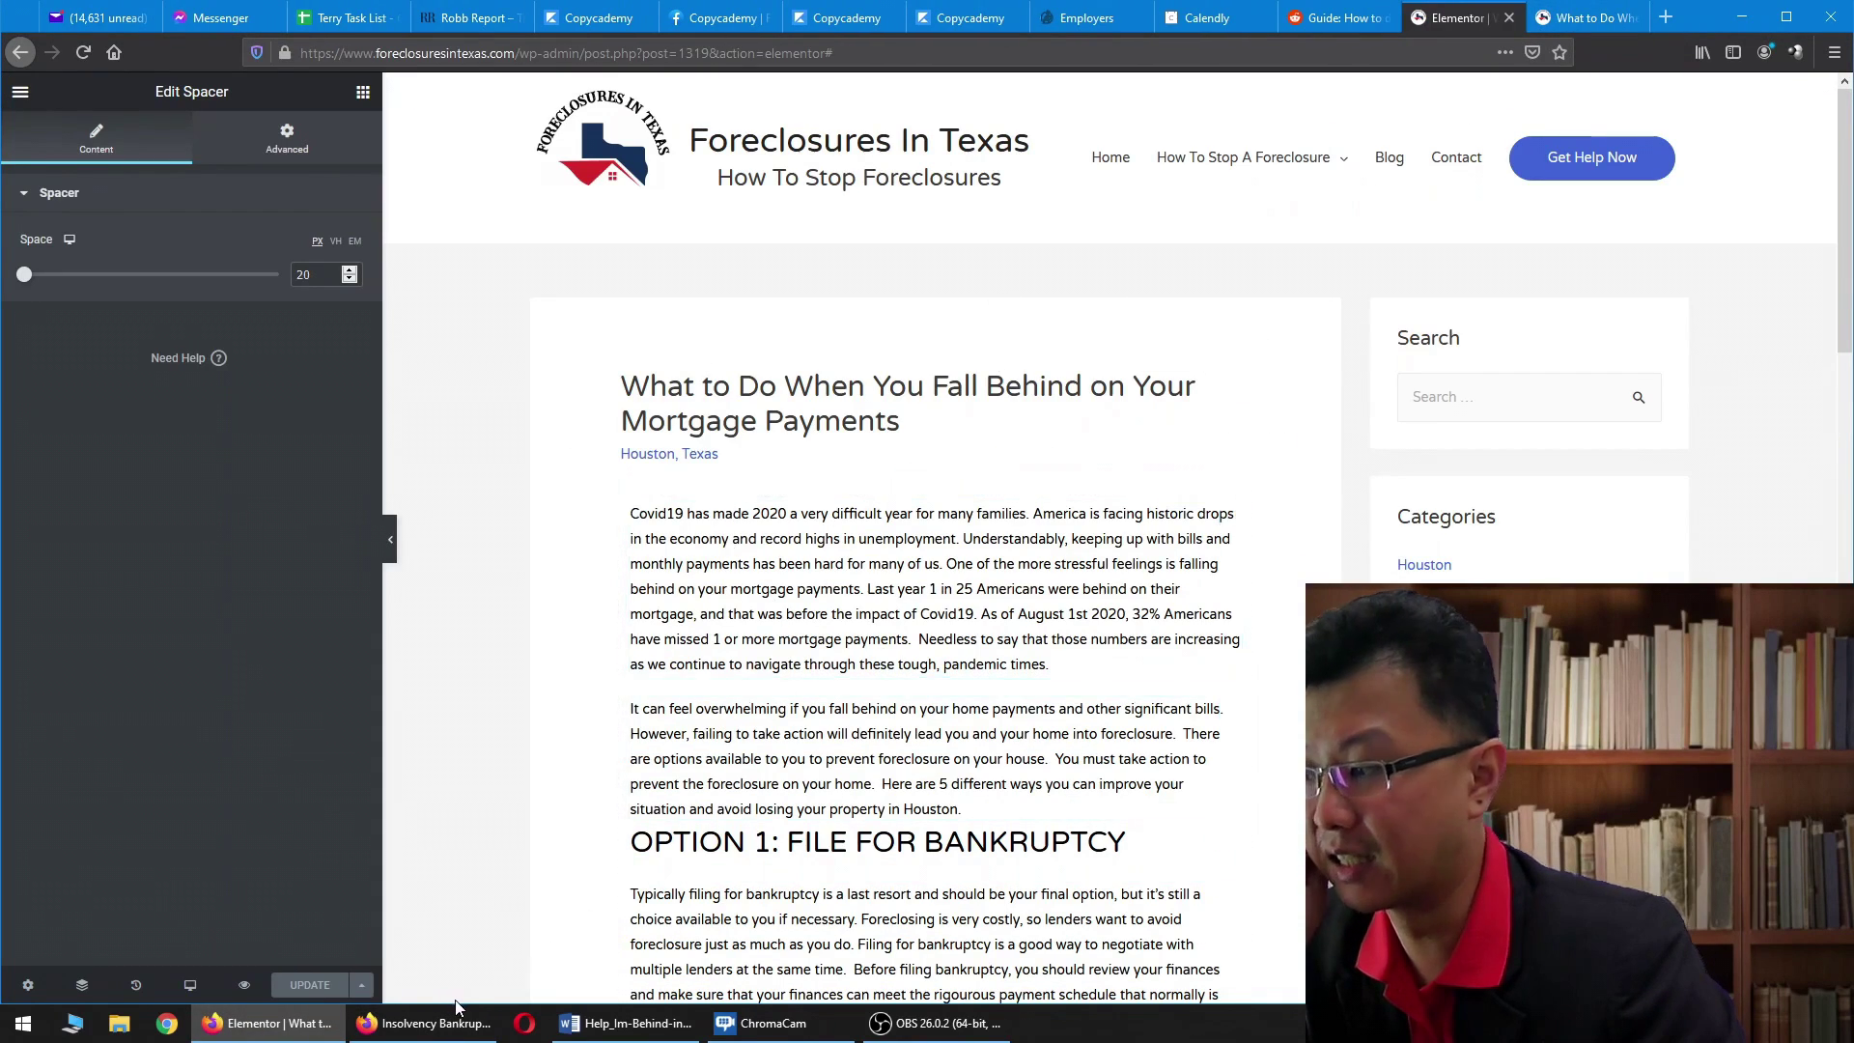
{"action": "left_click", "coordinate": [487, 1026]}
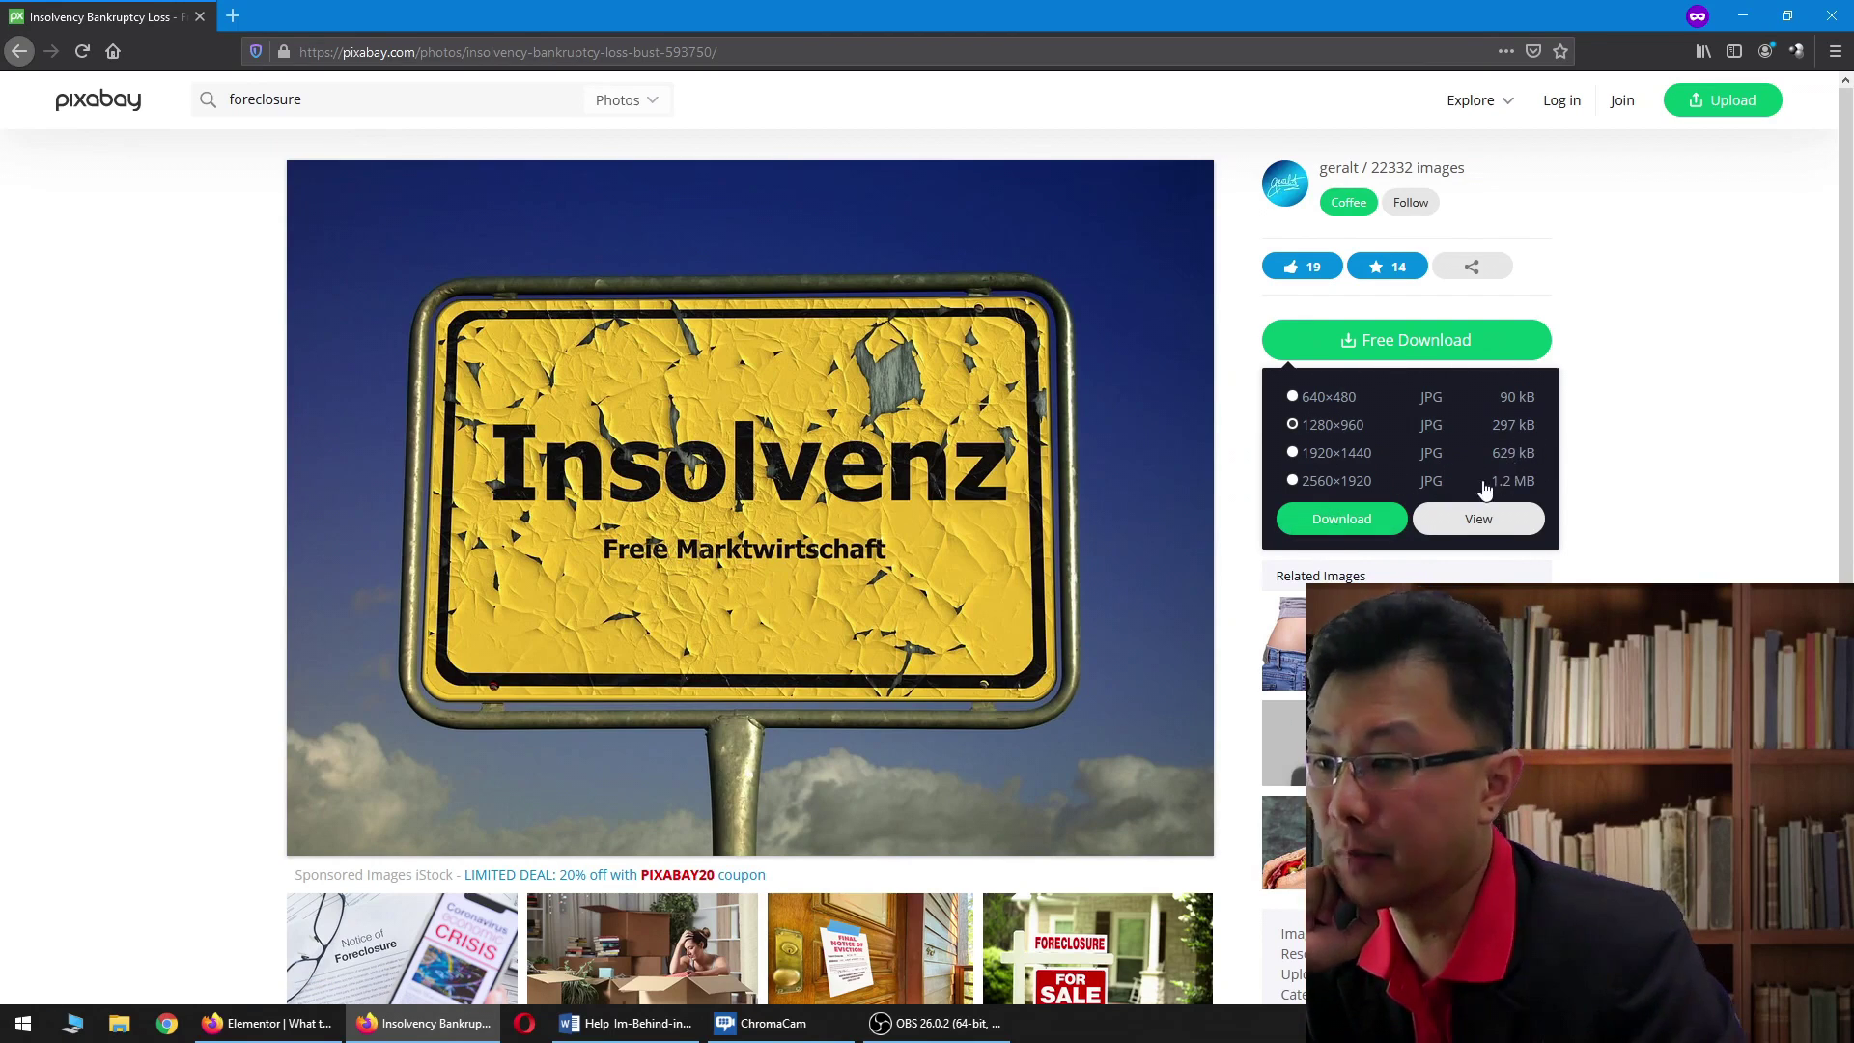
Step: Download the "Insolvenz" photo as a 1280×960 JPG, completing the captcha and saving the file
{"action": "left_click", "coordinate": [1361, 534]}
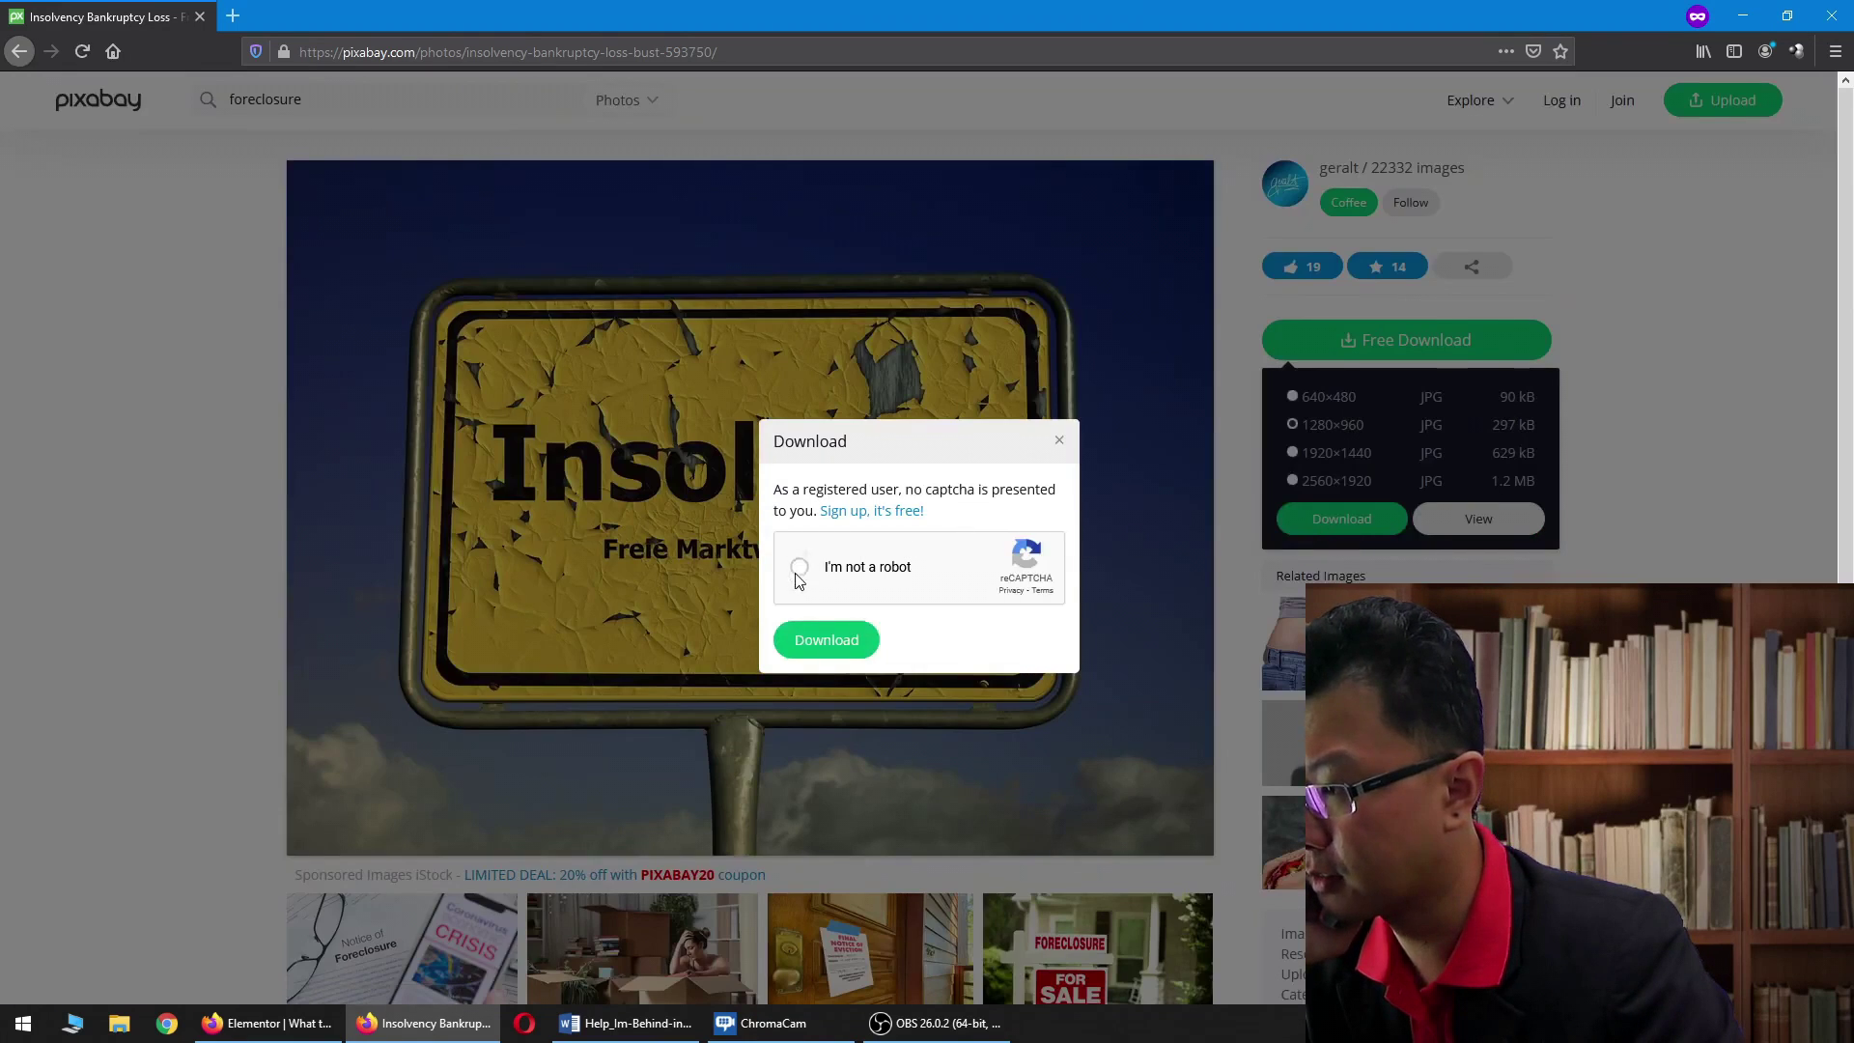
{"action": "left_click", "coordinate": [983, 558]}
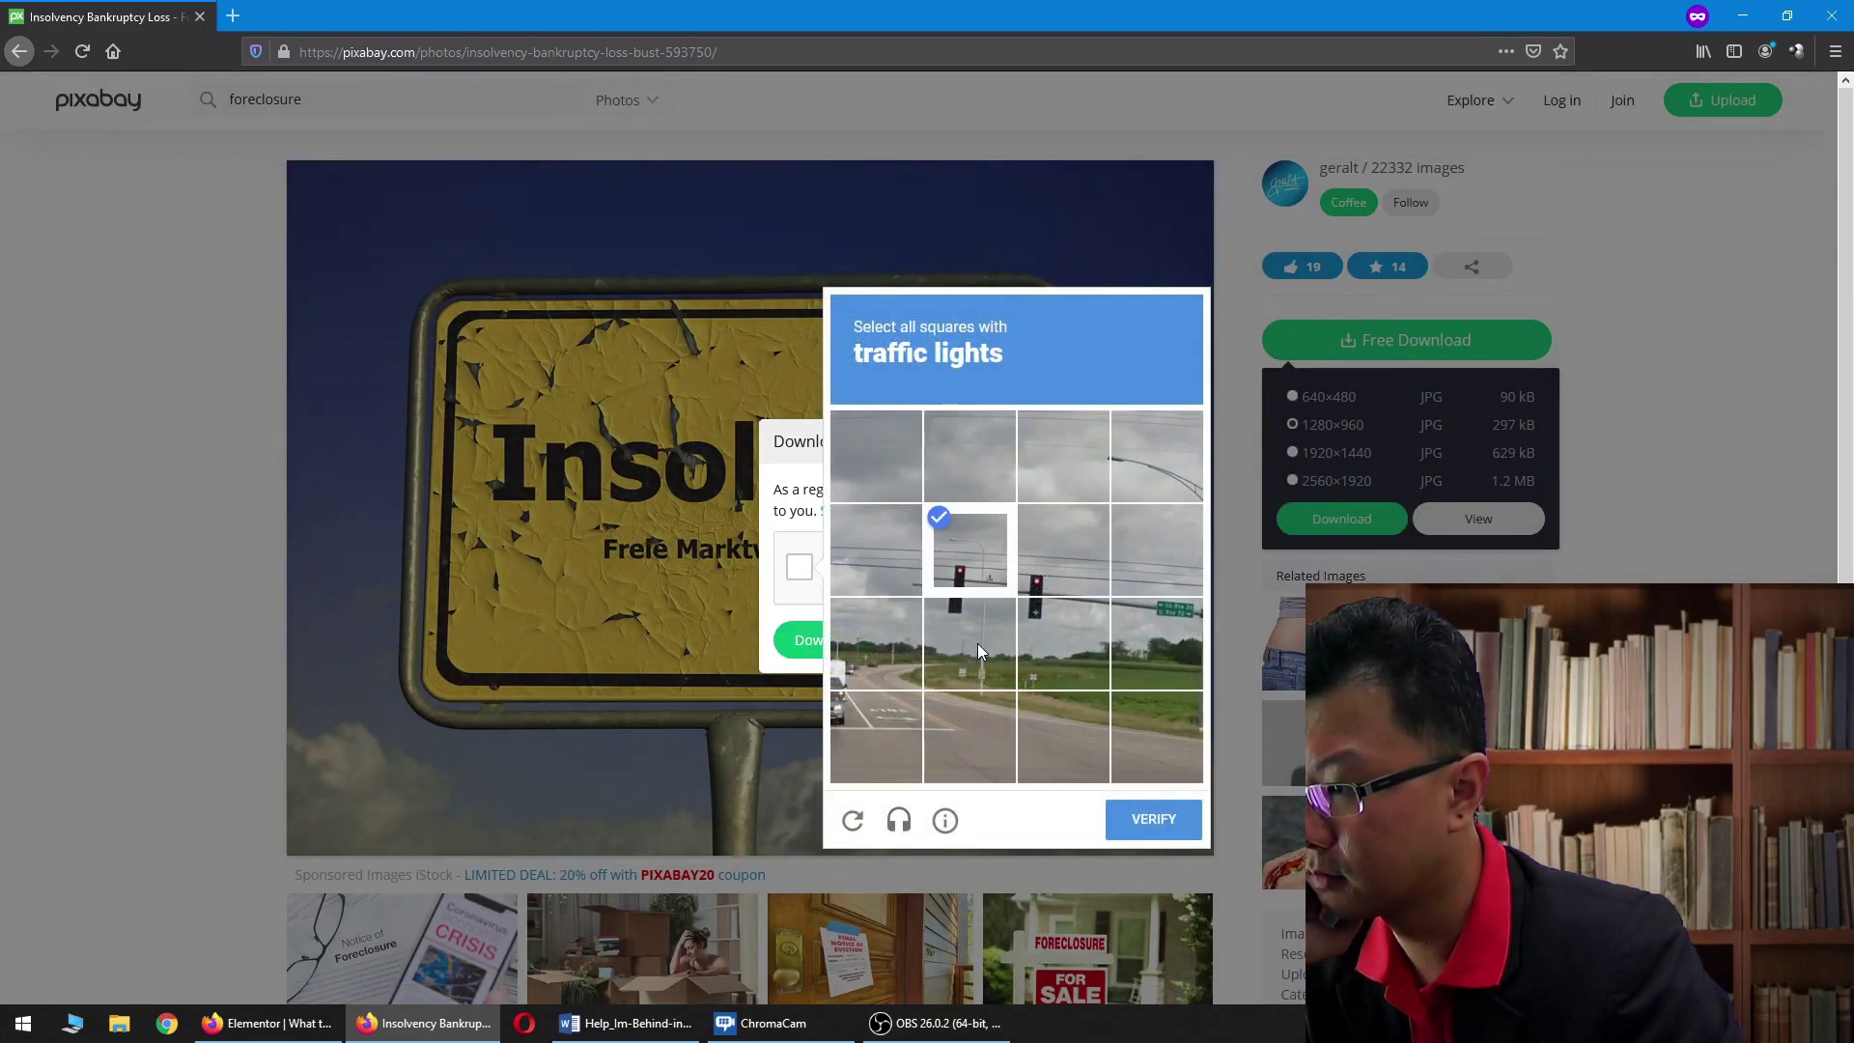
{"action": "left_click", "coordinate": [977, 643]}
{"action": "left_click", "coordinate": [1062, 550]}
{"action": "left_click", "coordinate": [1038, 678]}
{"action": "left_click", "coordinate": [1167, 823]}
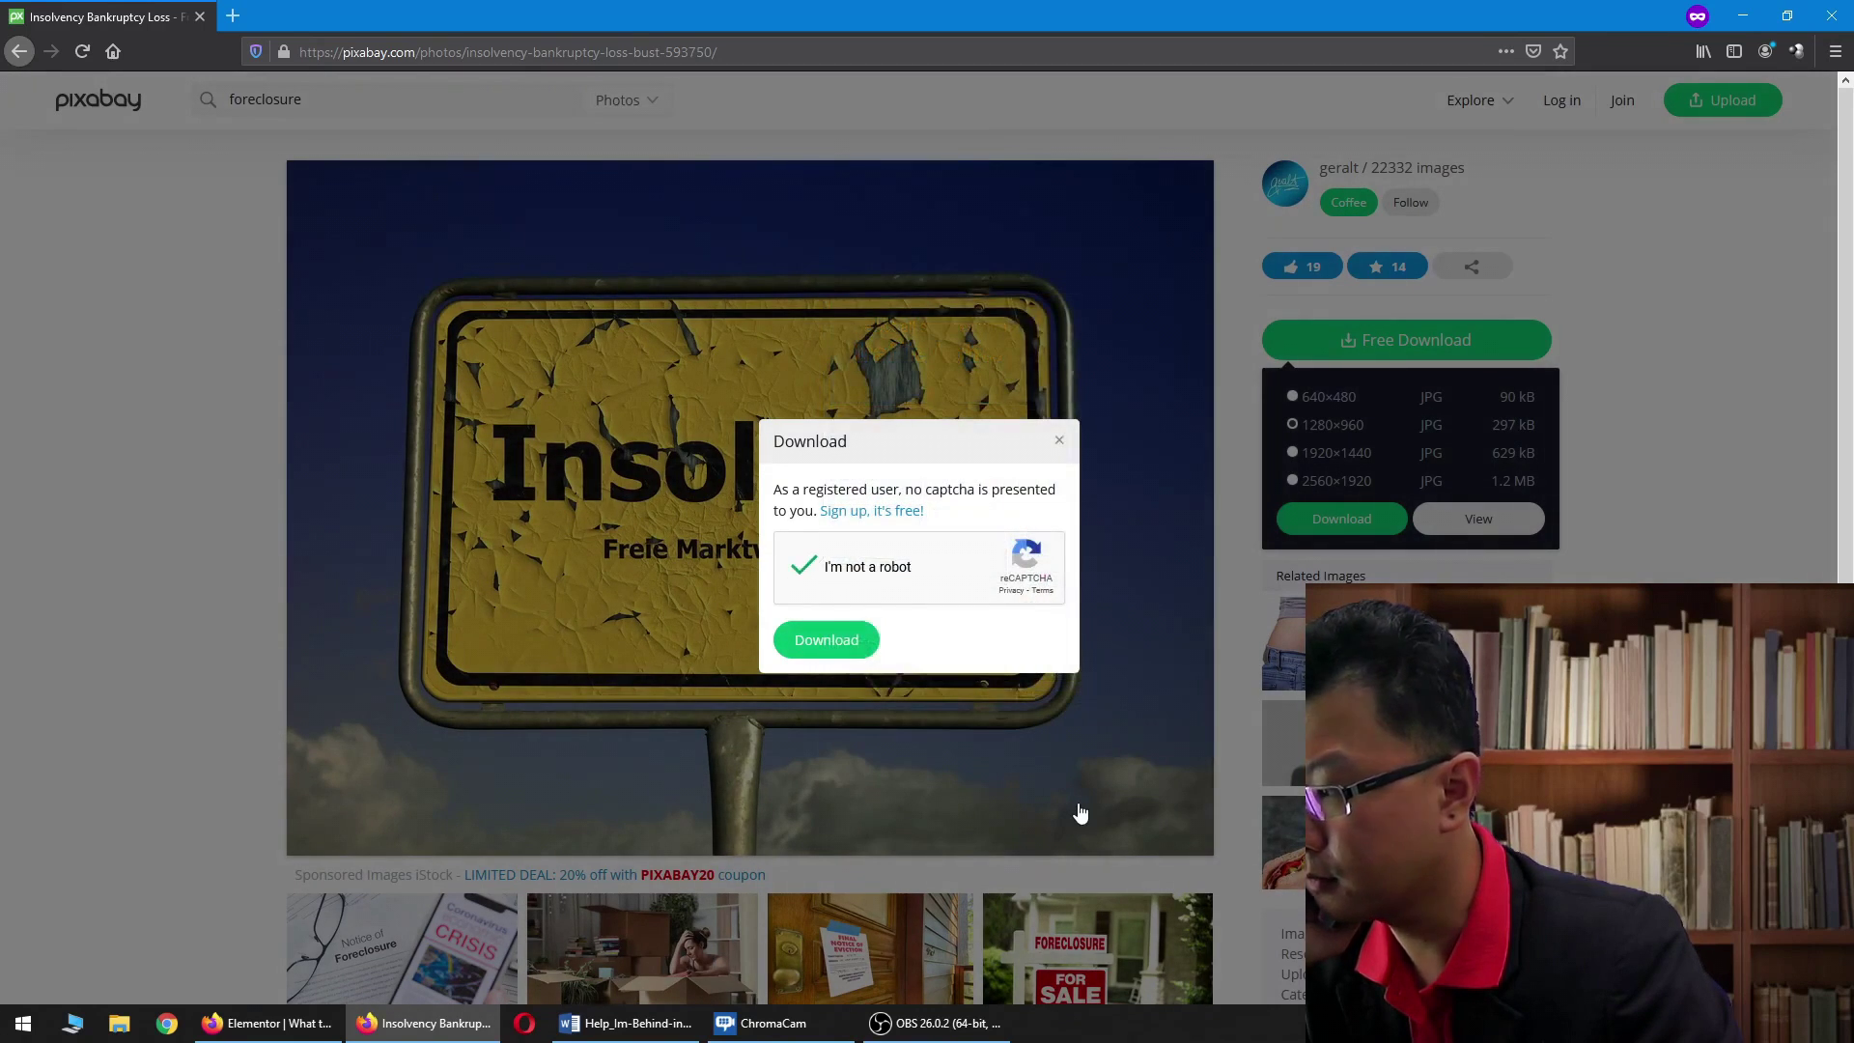
{"action": "left_click", "coordinate": [816, 642]}
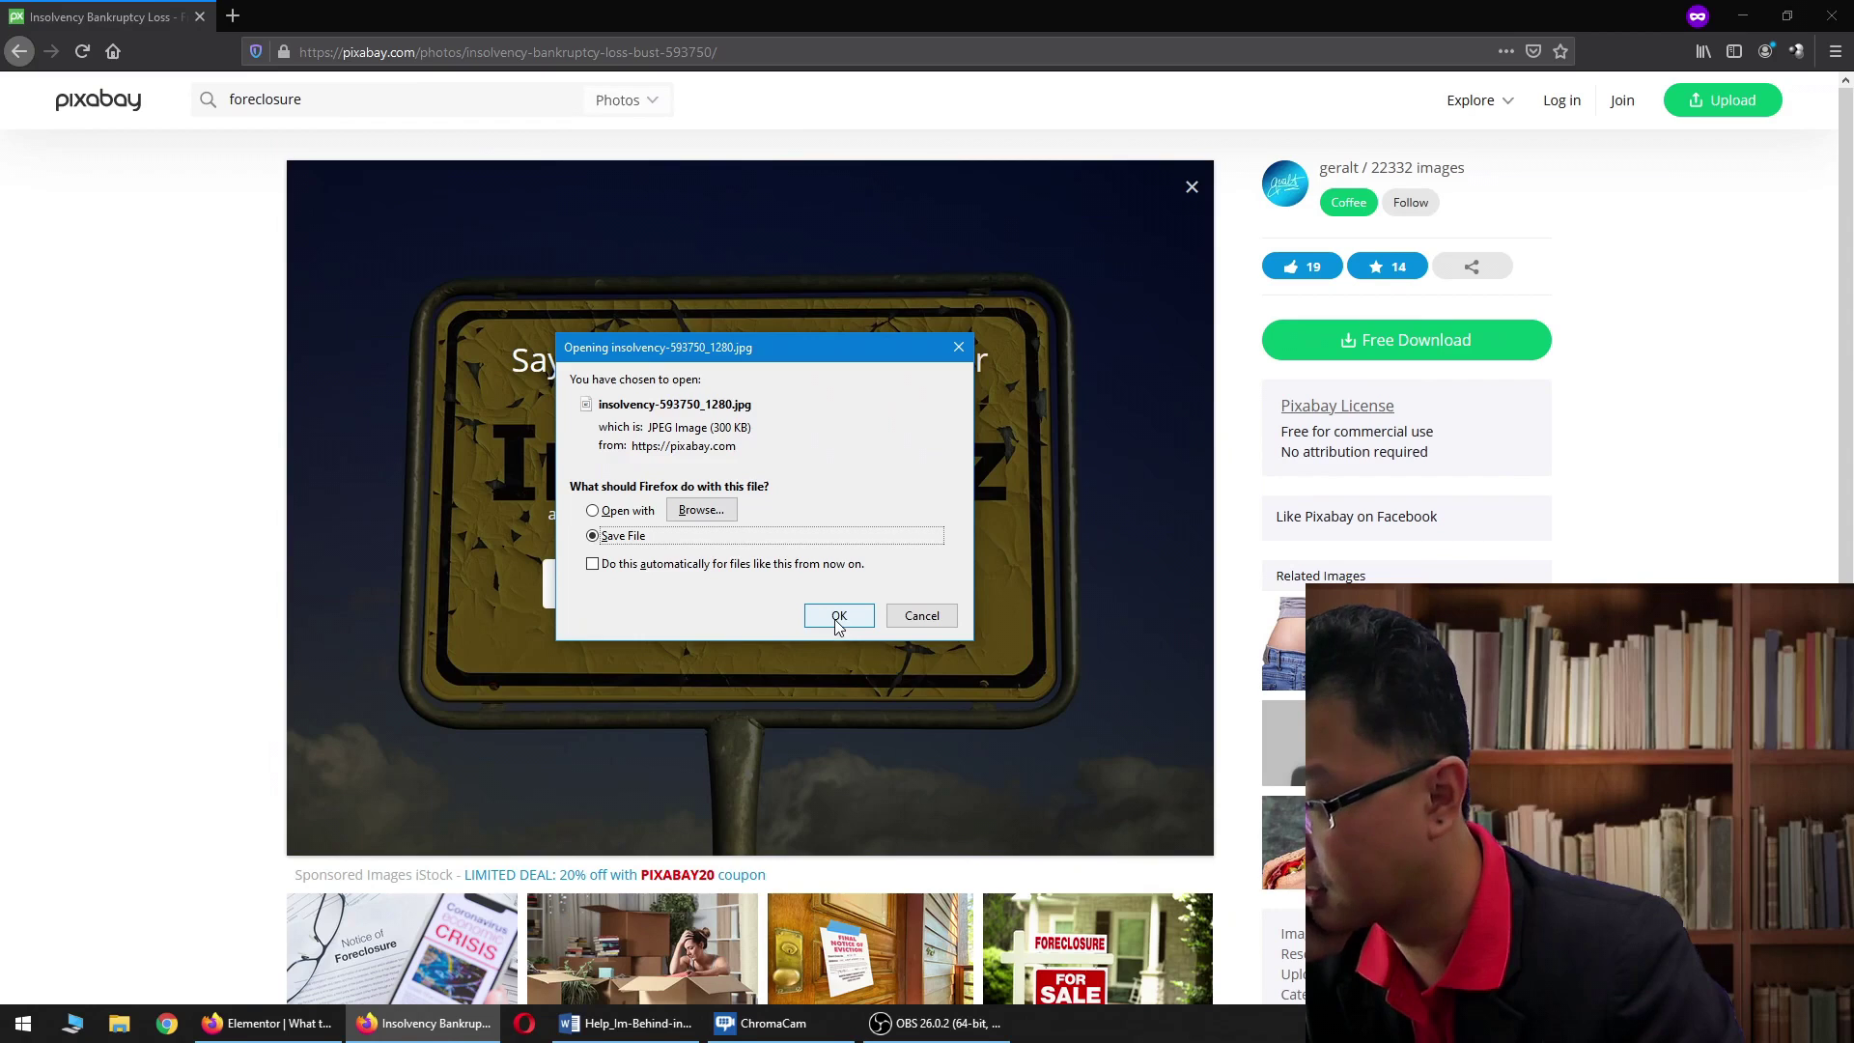
{"action": "left_click", "coordinate": [838, 618]}
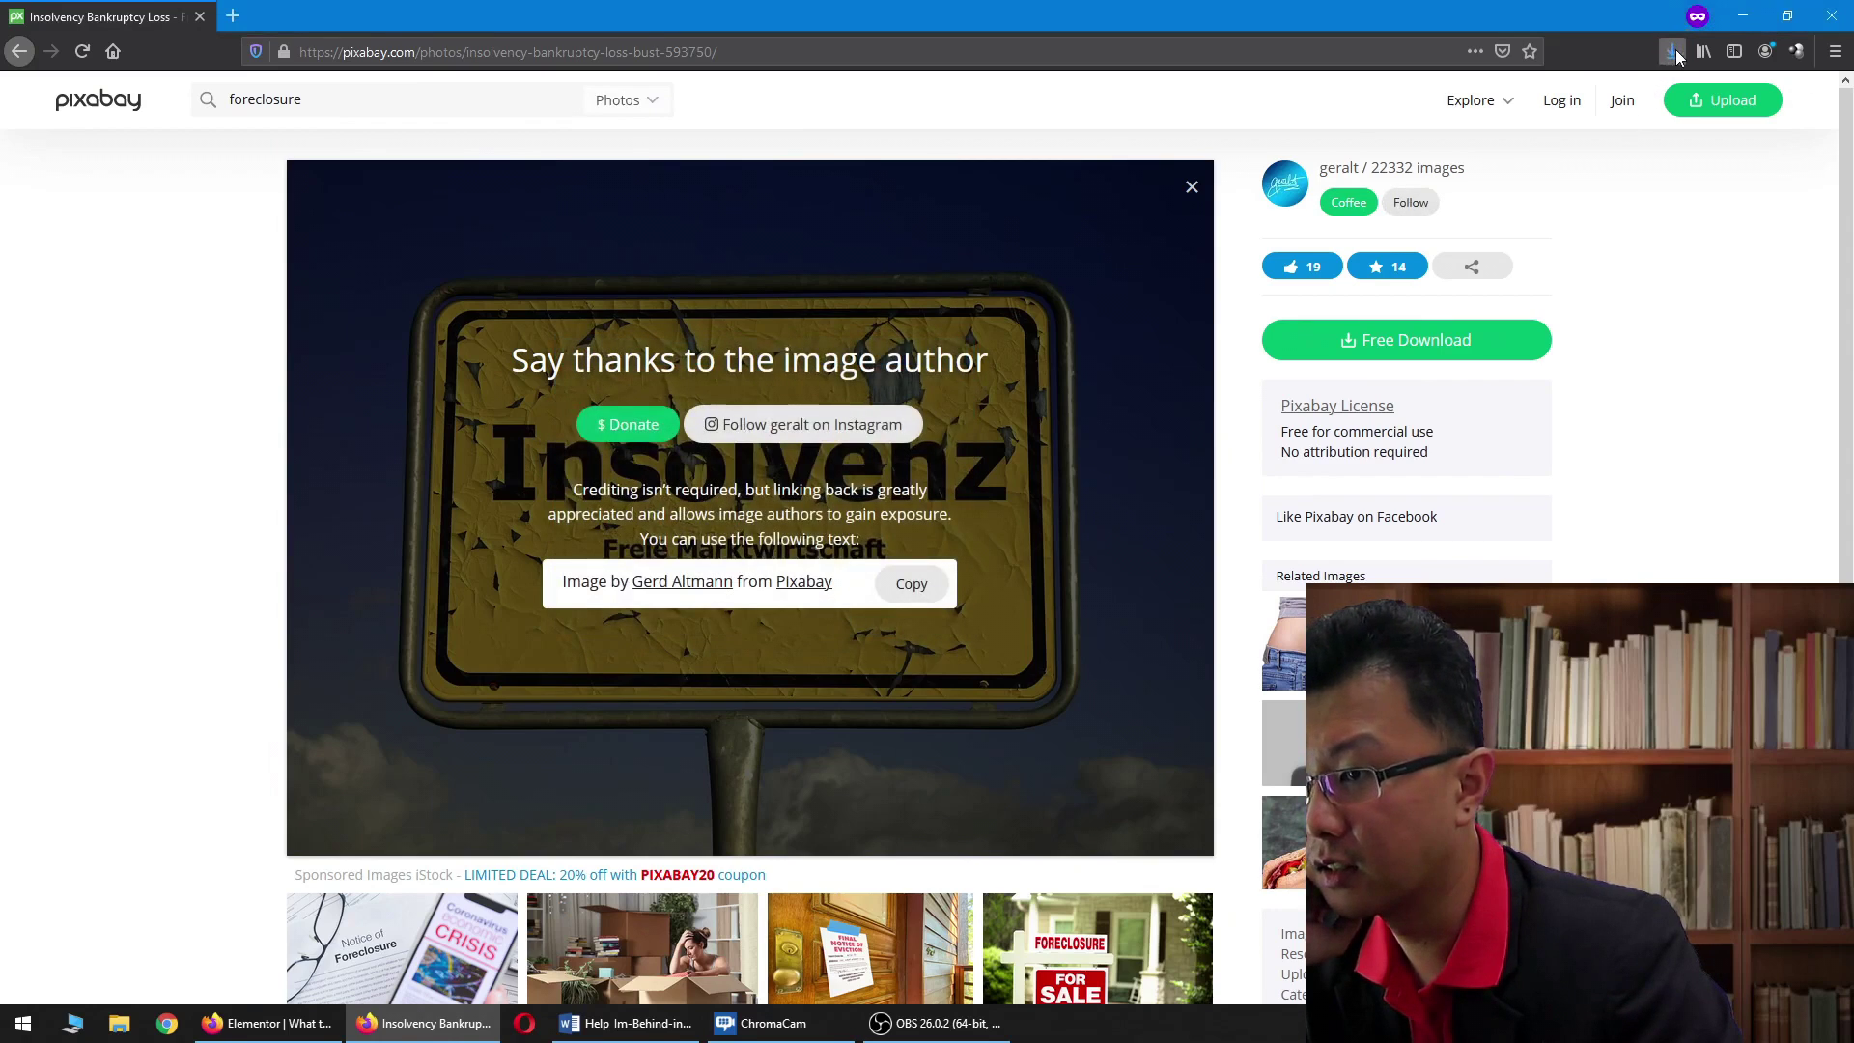
Step: Close the Pixabay window and add an Image widget between the first two paragraphs of the blog post in Elementor
{"action": "left_click", "coordinate": [1832, 16]}
{"action": "scroll", "coordinate": [866, 461], "scroll_direction": "down", "scroll_amount": 2}
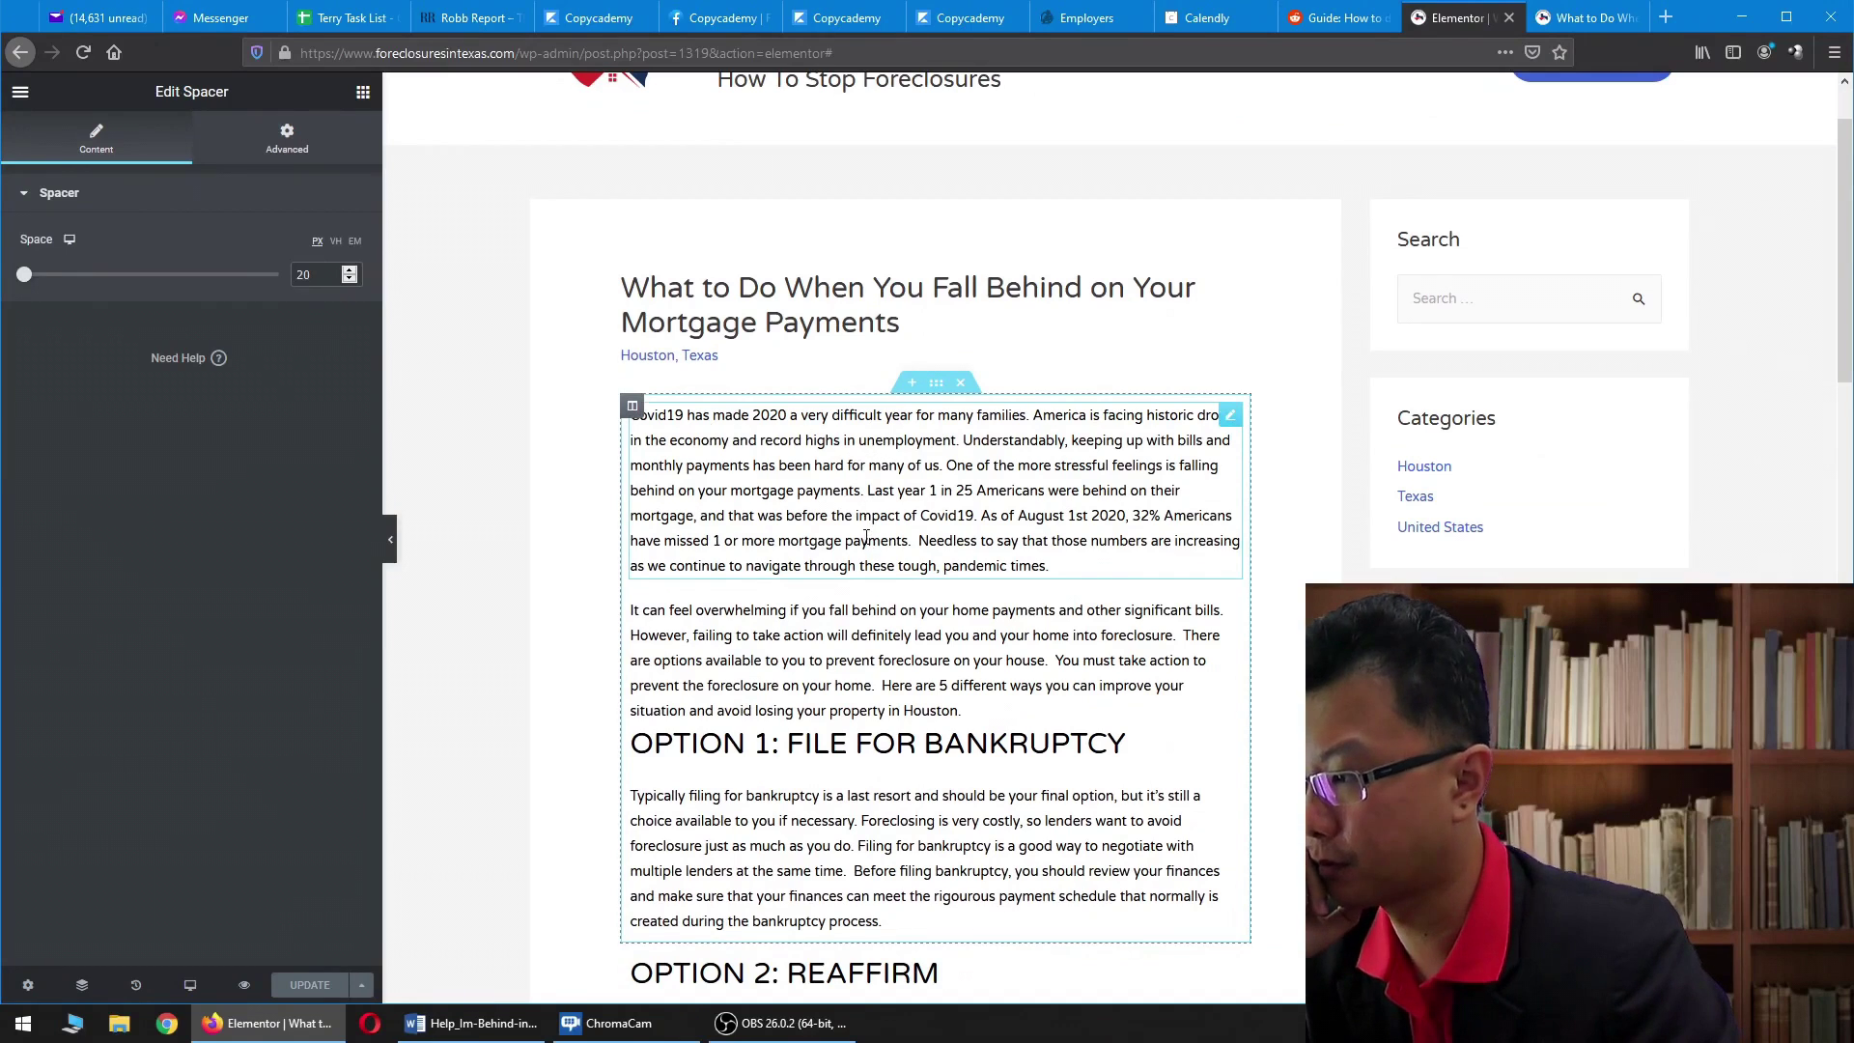
{"action": "left_click", "coordinate": [364, 95]}
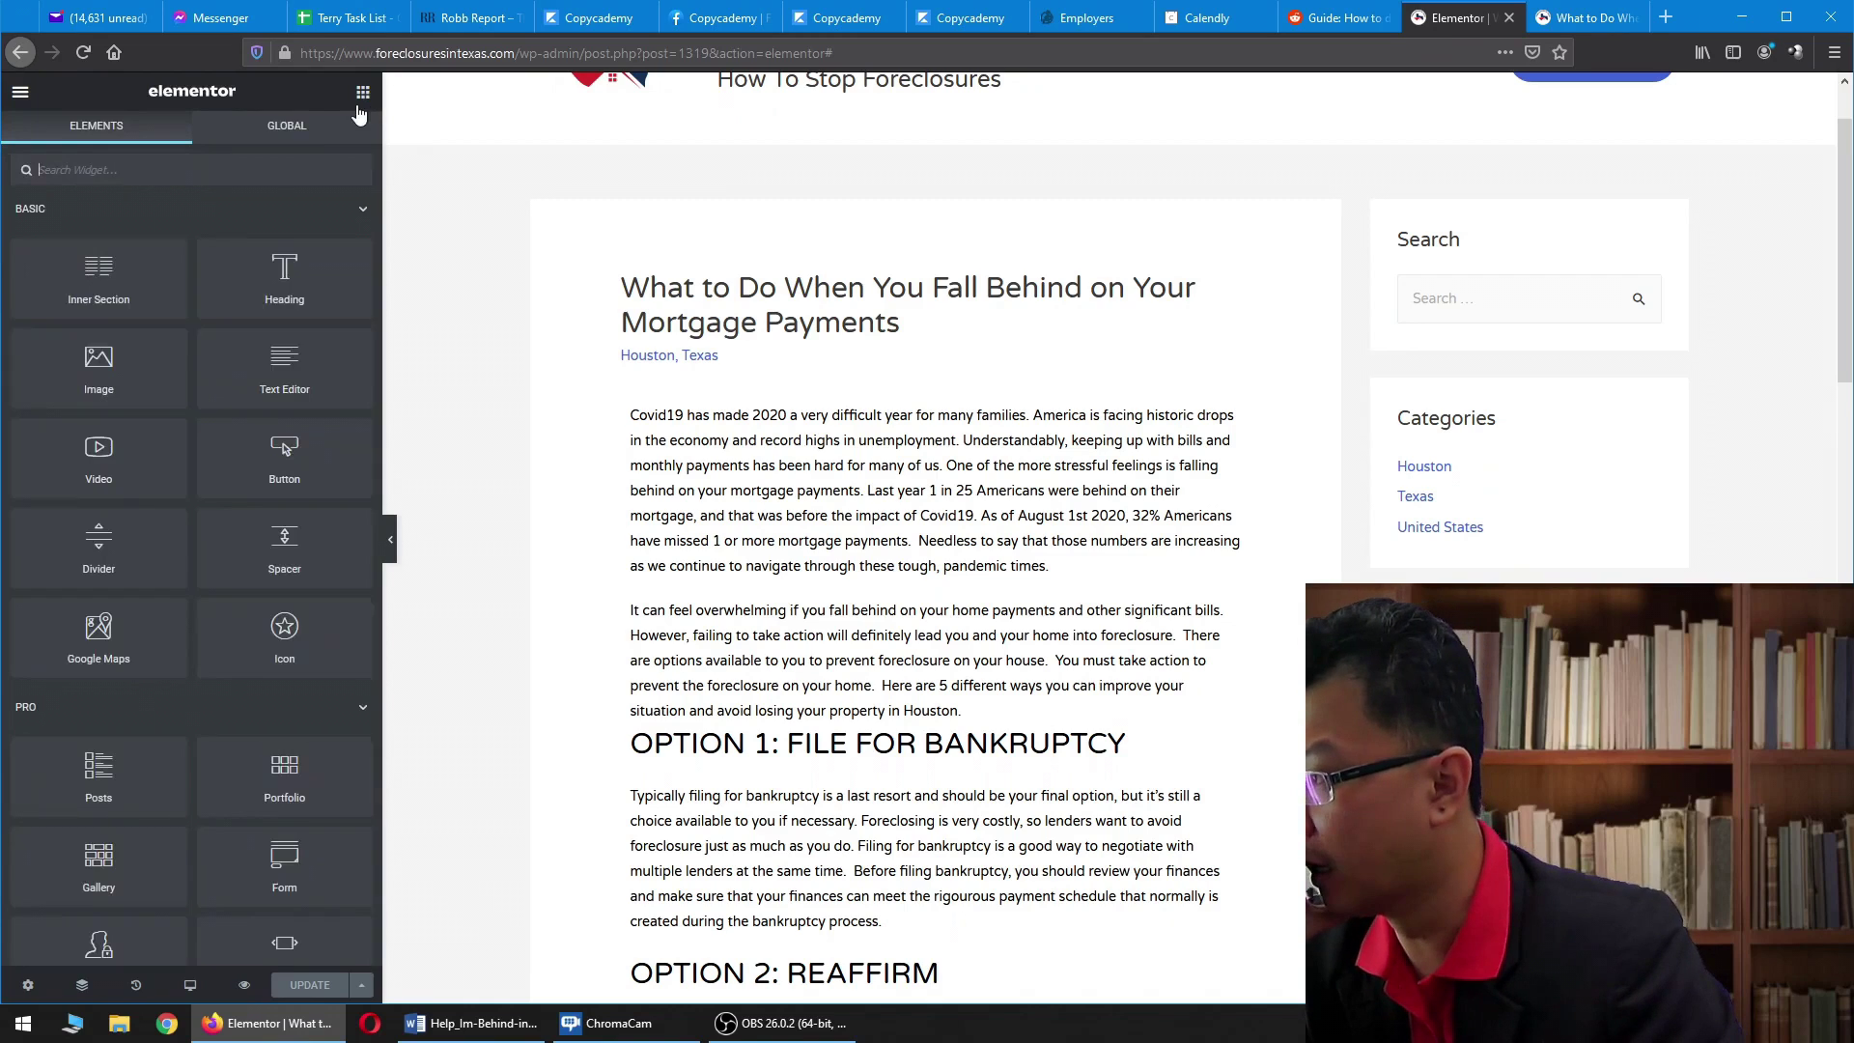
{"action": "scroll", "coordinate": [862, 585], "scroll_direction": "up", "scroll_amount": 1}
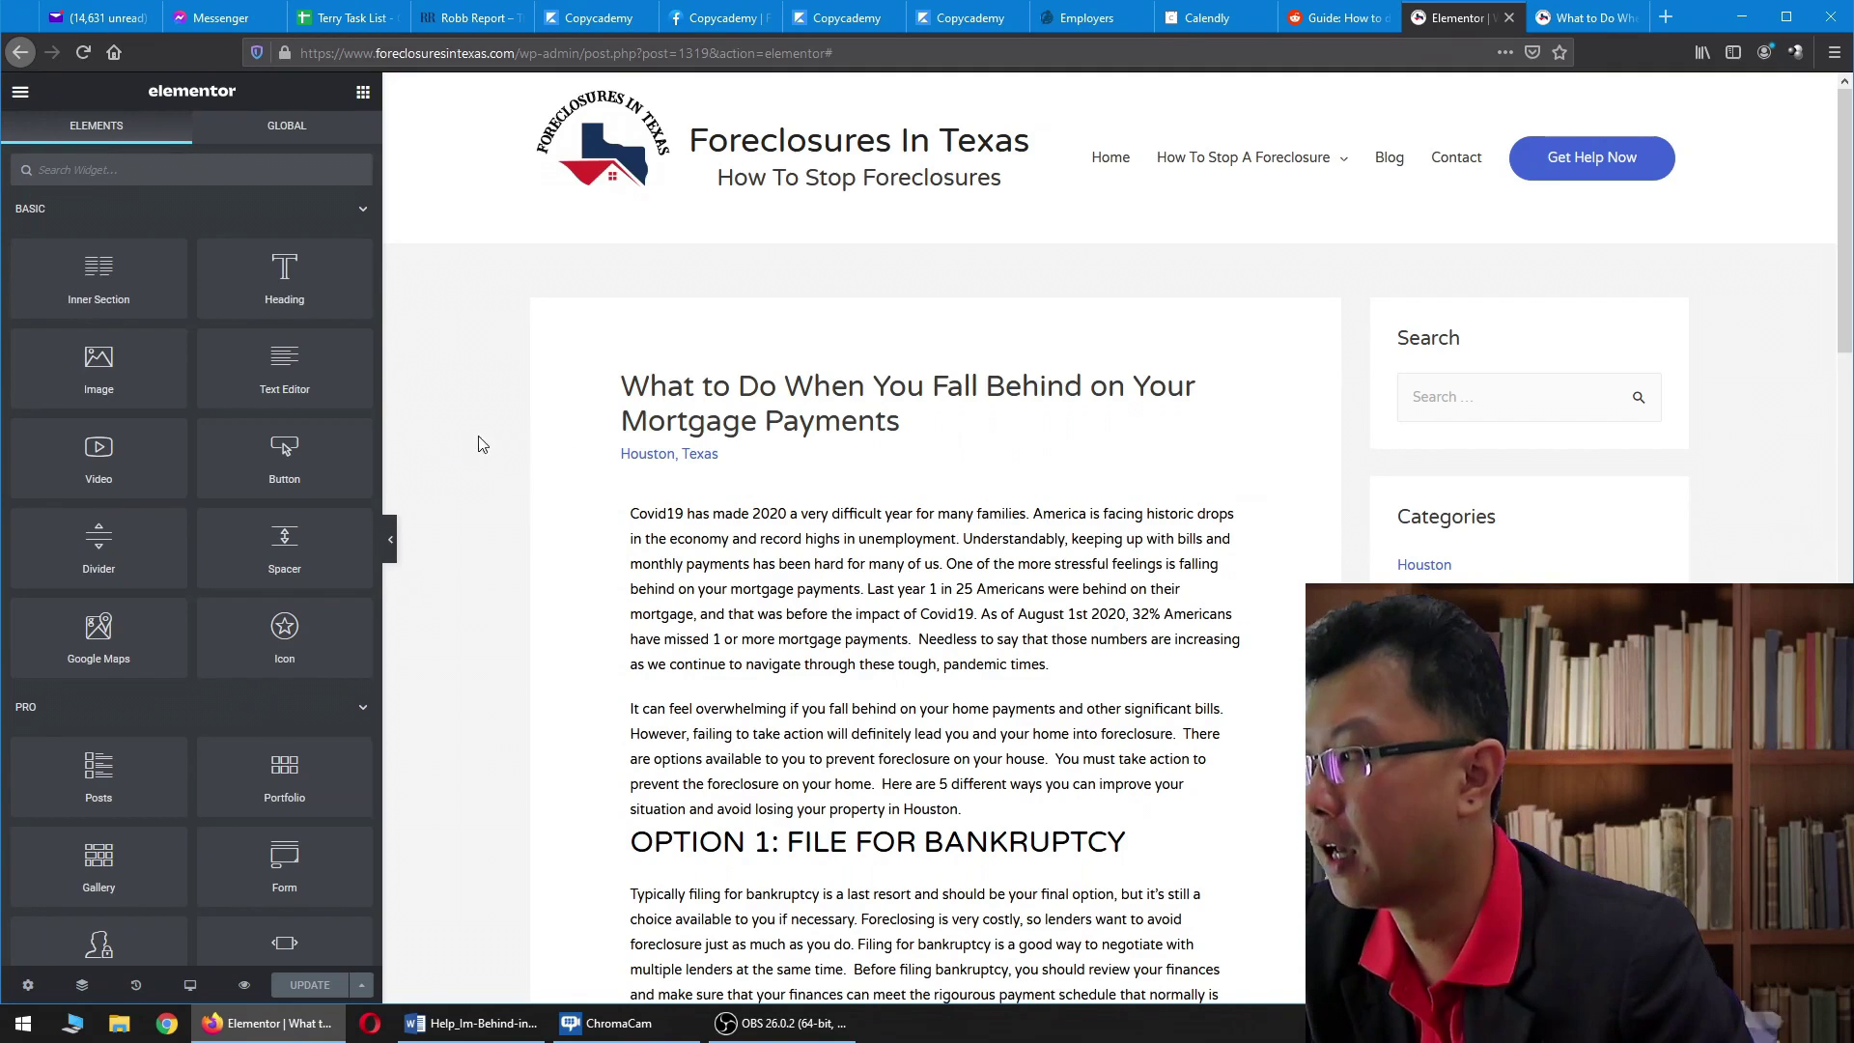
{"action": "left_click_drag", "start_coordinate": [115, 370], "coordinate": [864, 700]}
{"action": "scroll", "coordinate": [1062, 701], "scroll_direction": "down", "scroll_amount": 4}
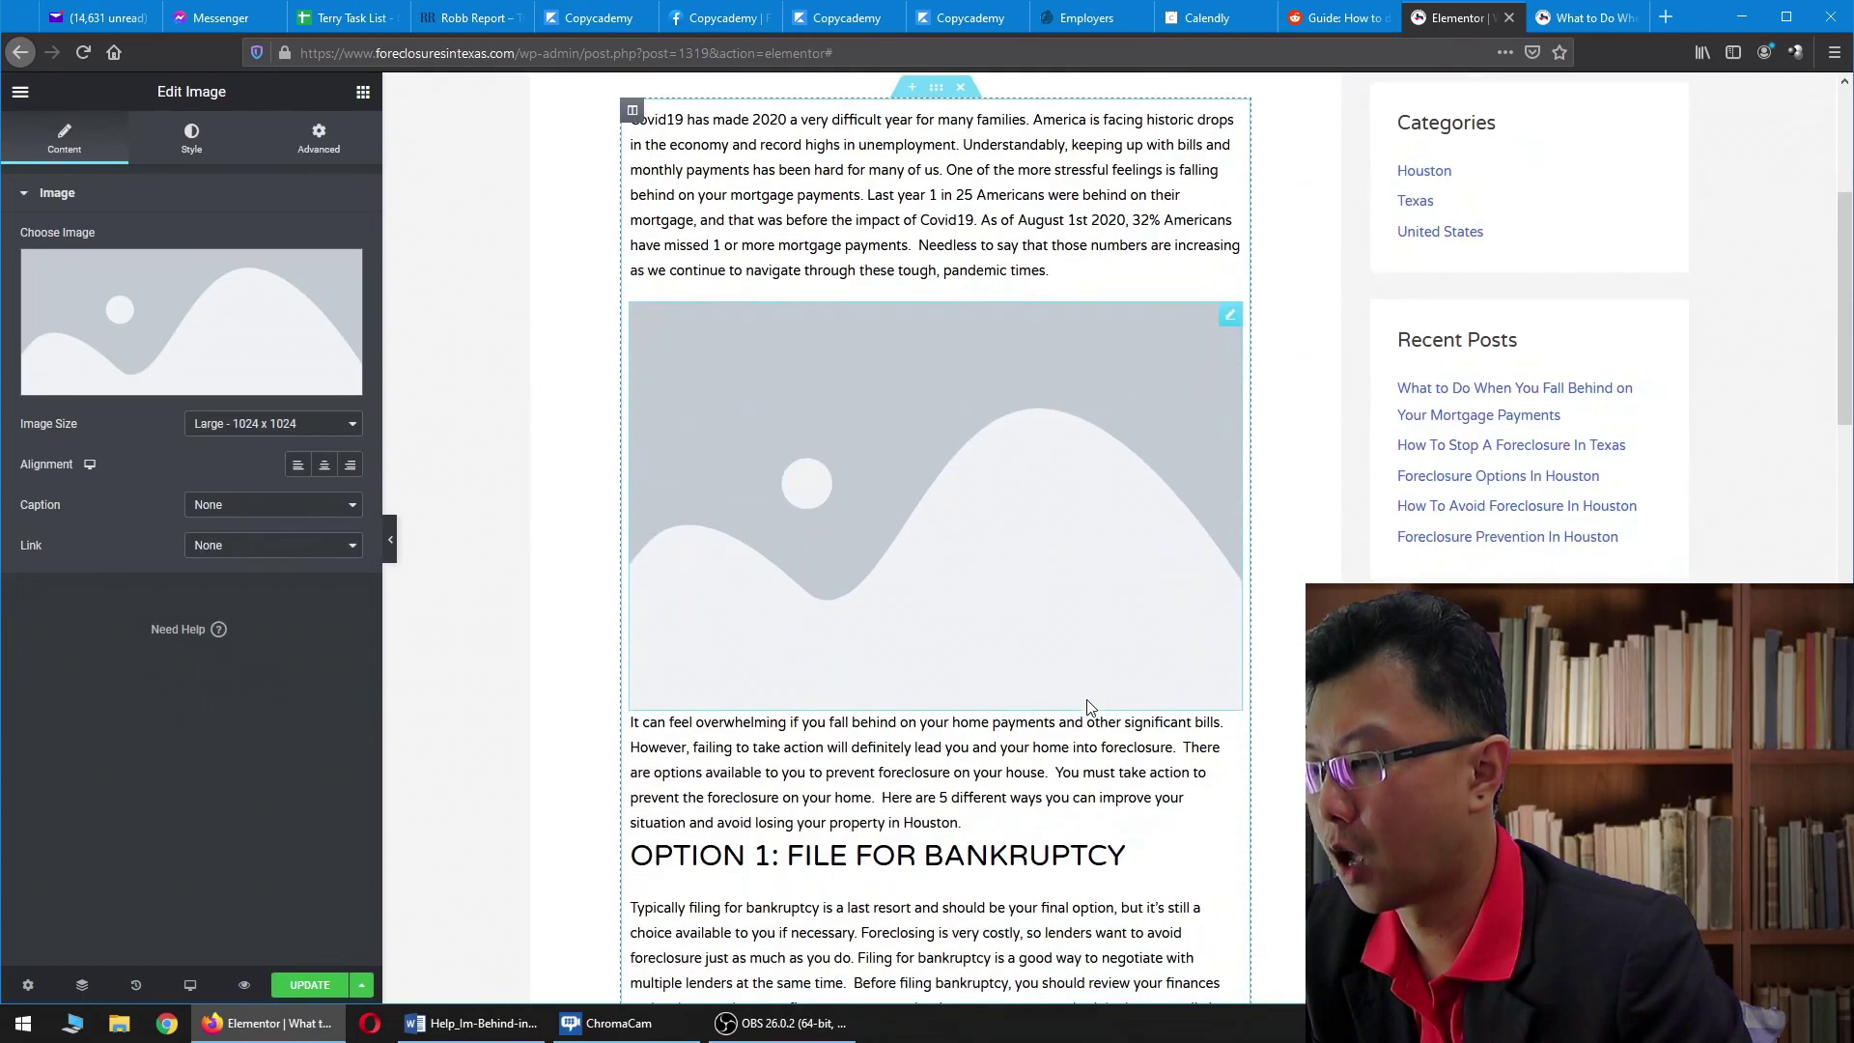
{"action": "right_click", "coordinate": [1125, 286]}
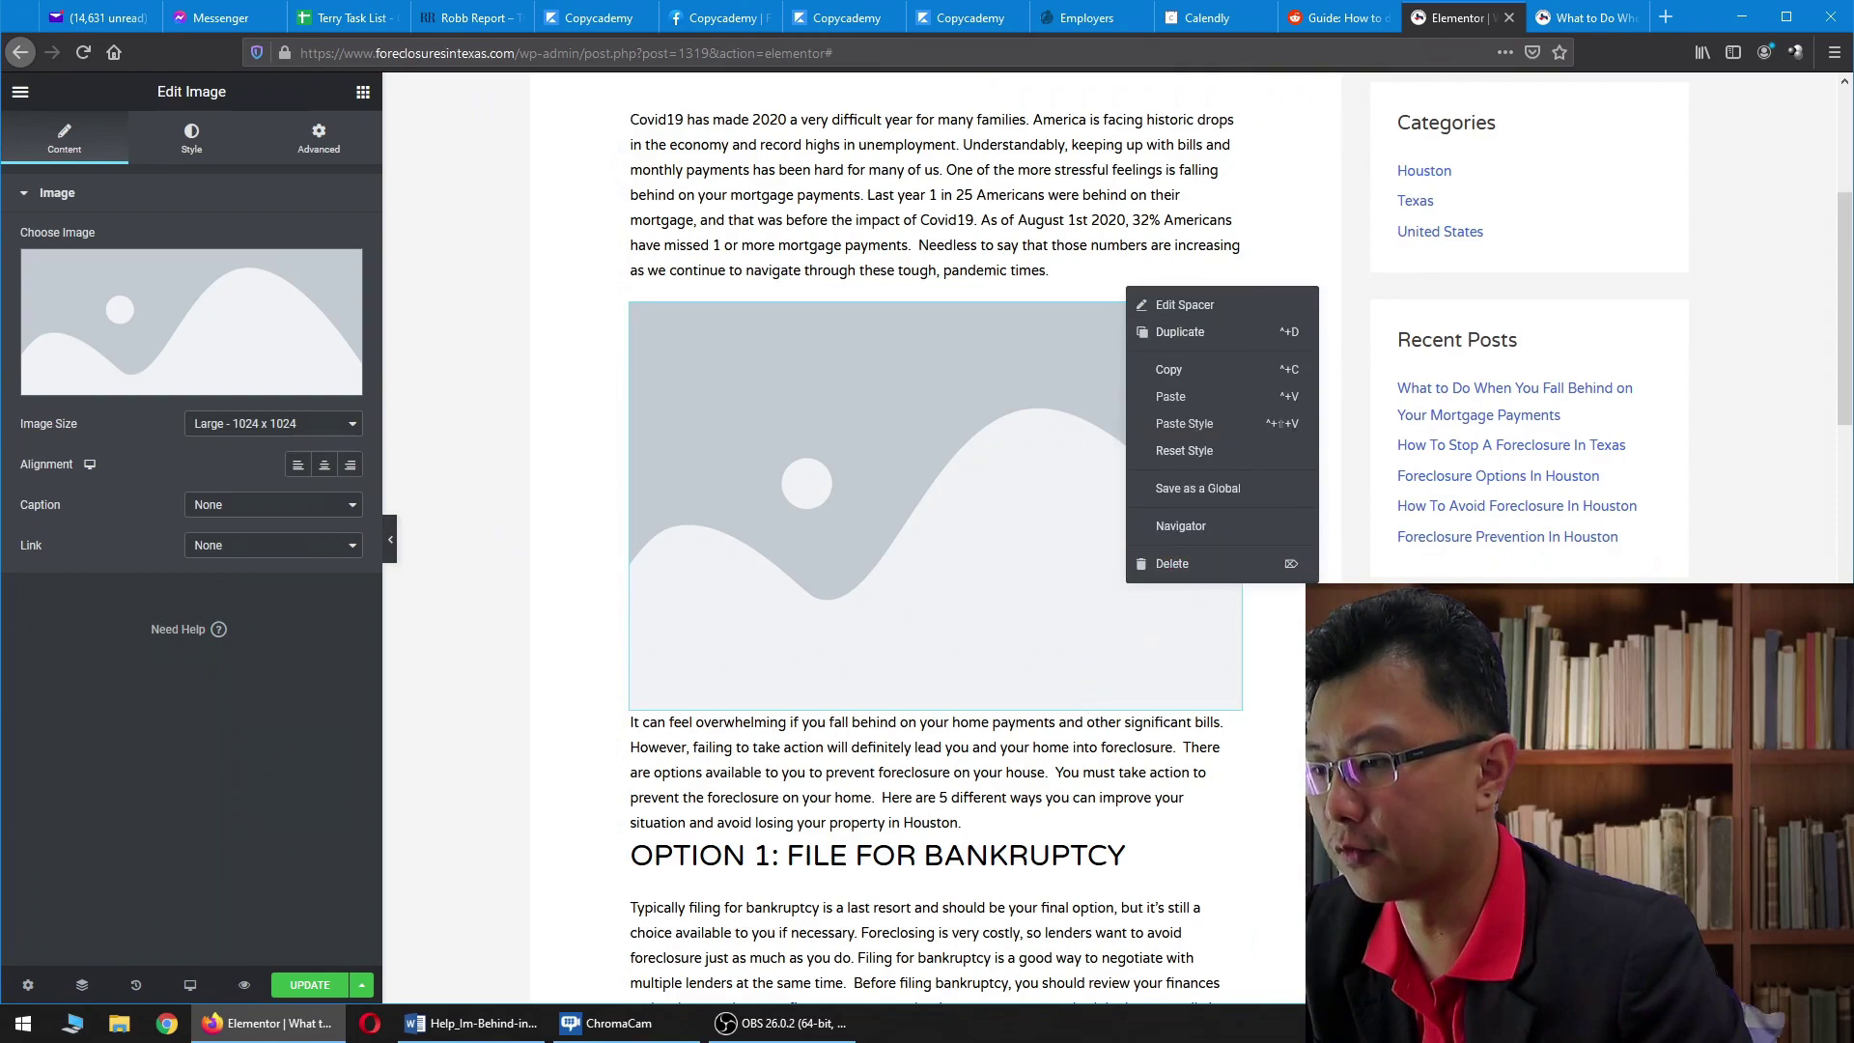
{"action": "left_click", "coordinate": [1291, 236]}
{"action": "scroll", "coordinate": [1292, 236], "scroll_direction": "up", "scroll_amount": 4}
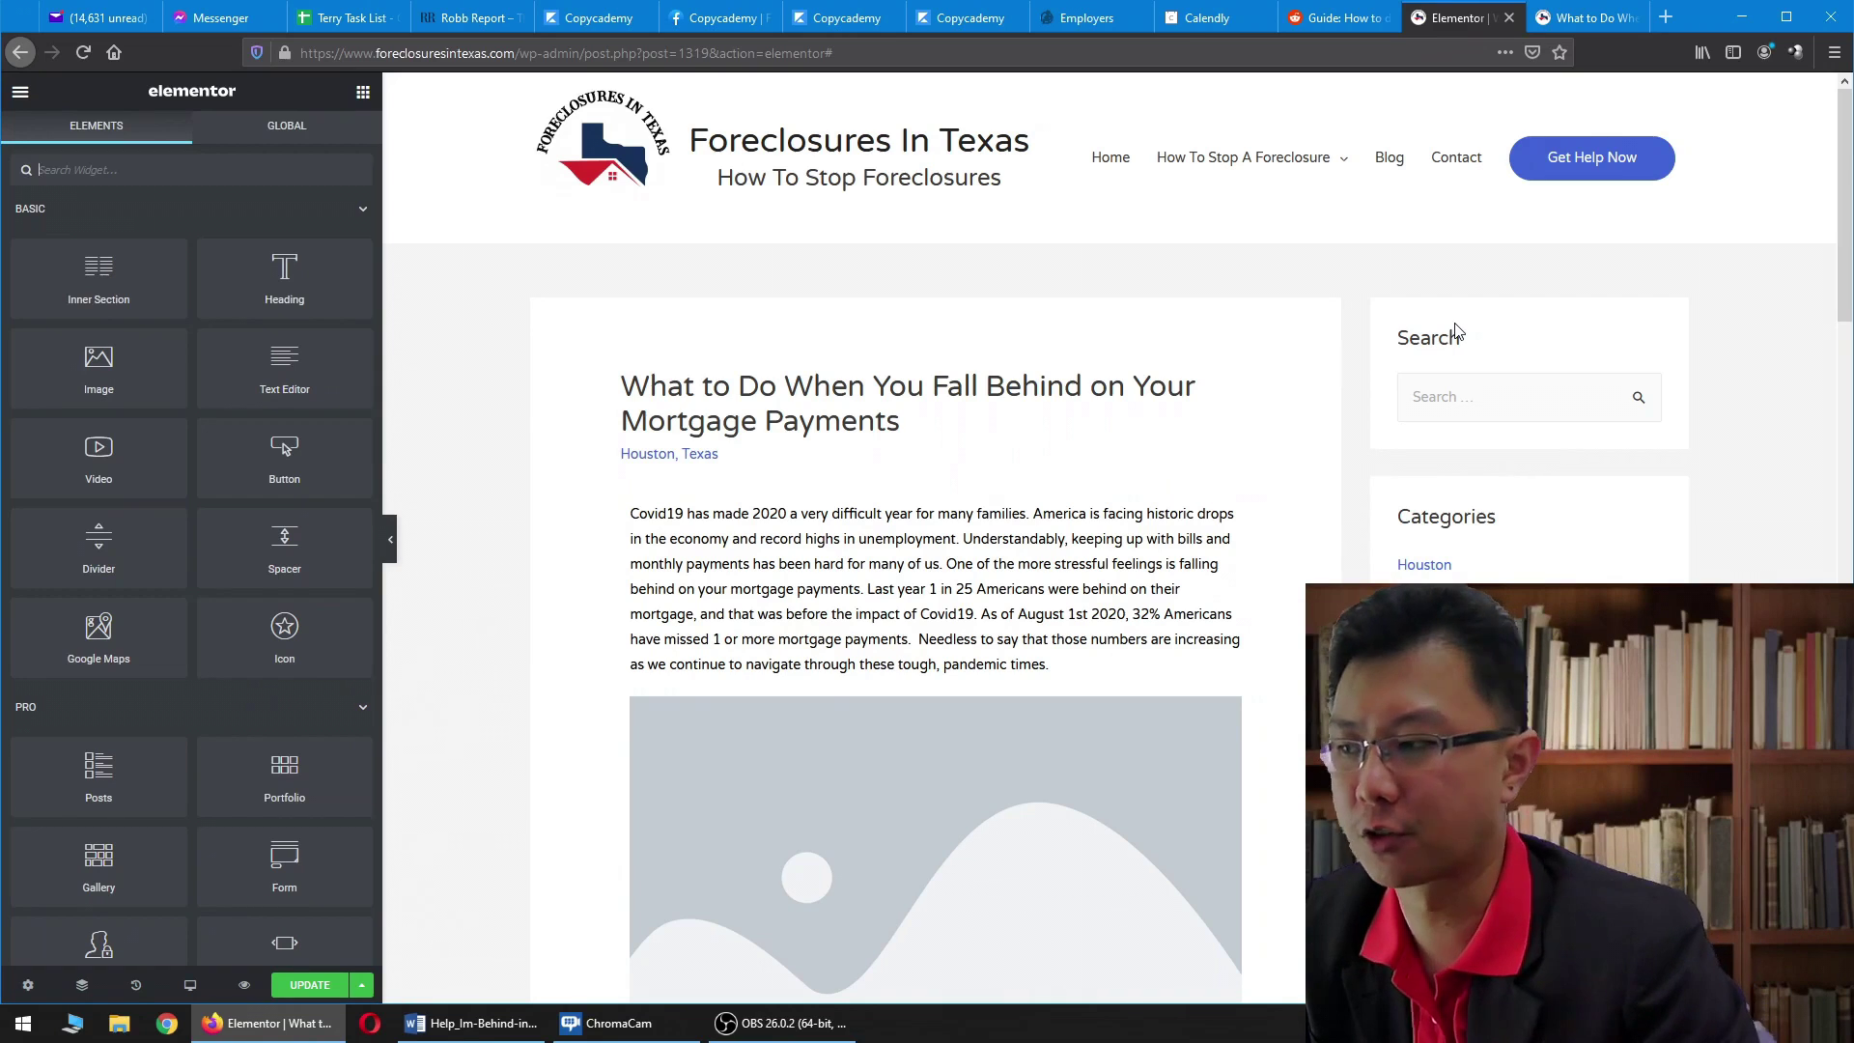
{"action": "scroll", "coordinate": [937, 741], "scroll_direction": "down", "scroll_amount": 2}
{"action": "scroll", "coordinate": [936, 742], "scroll_direction": "up", "scroll_amount": 2}
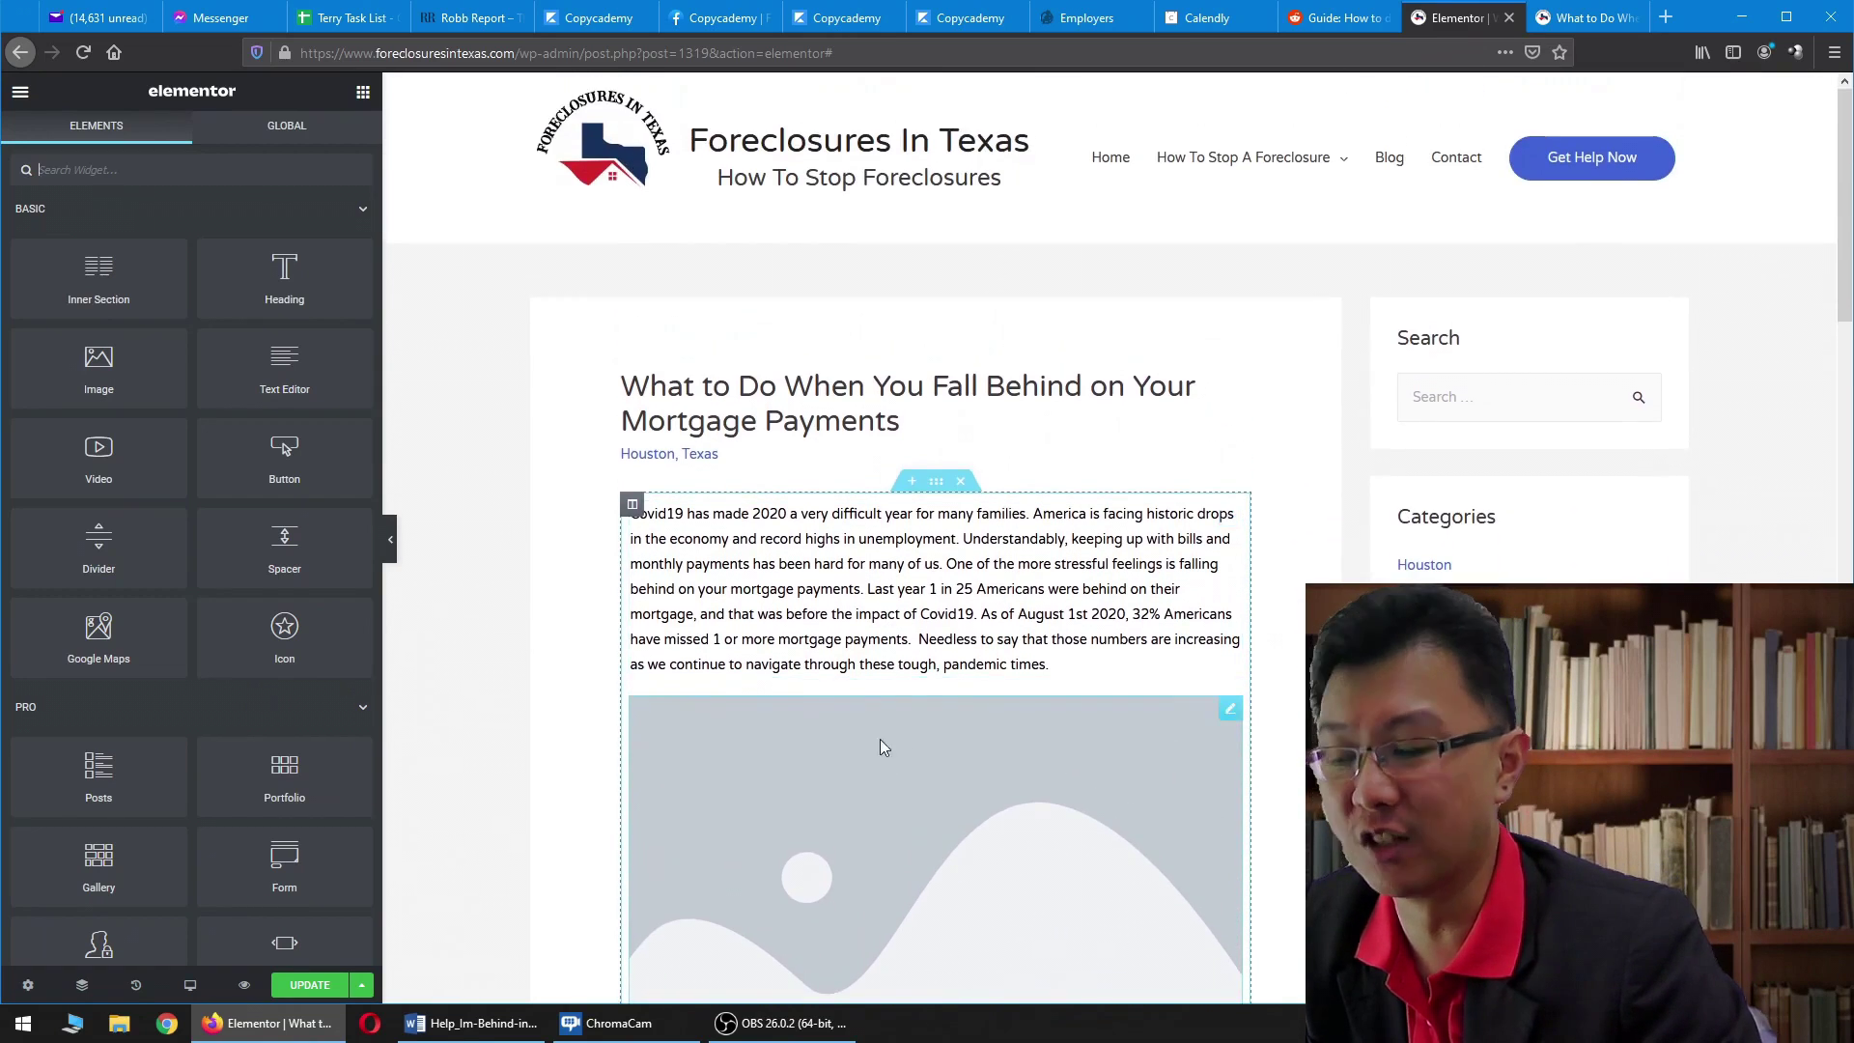
{"action": "scroll", "coordinate": [937, 742], "scroll_direction": "down", "scroll_amount": 2}
{"action": "scroll", "coordinate": [1329, 402], "scroll_direction": "up", "scroll_amount": 2}
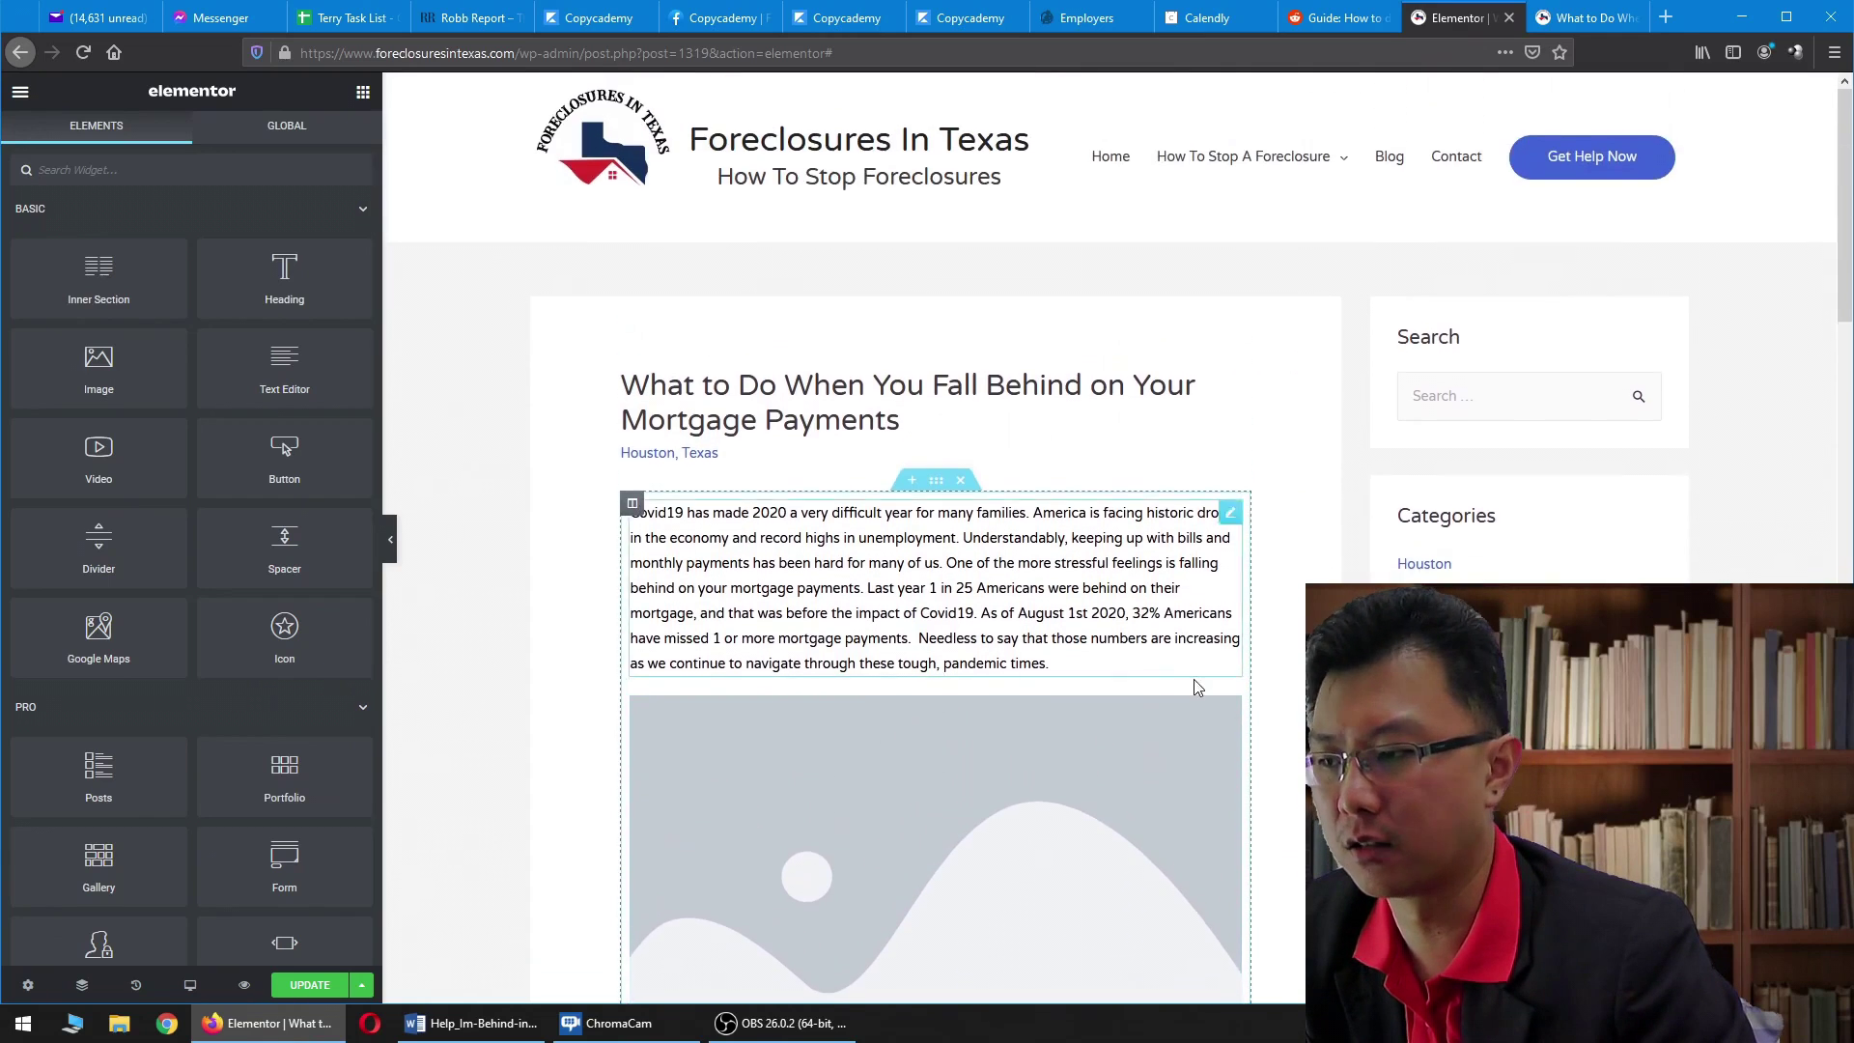
Step: Delete the placeholder Image widget and add a new Image widget between the first two paragraphs of the post
{"action": "right_click", "coordinate": [958, 712]}
{"action": "left_click", "coordinate": [999, 984]}
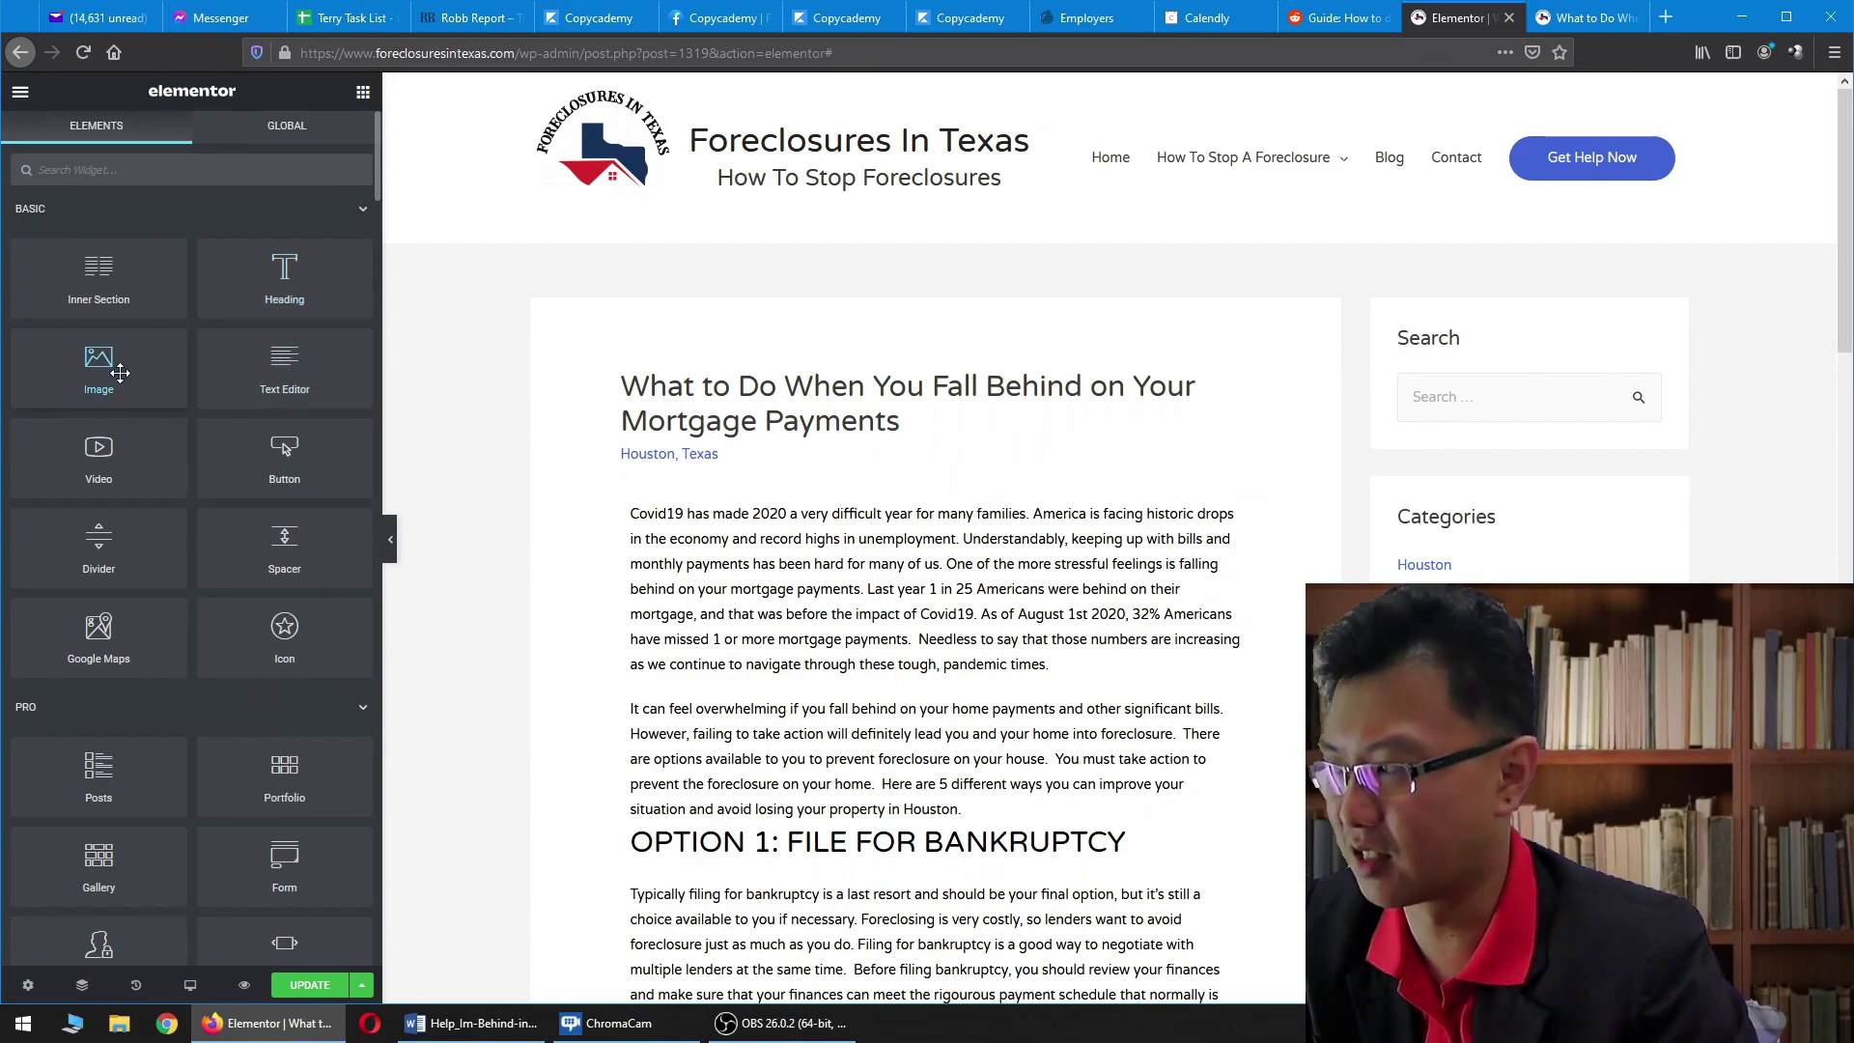
{"action": "left_click_drag", "start_coordinate": [120, 372], "coordinate": [807, 683]}
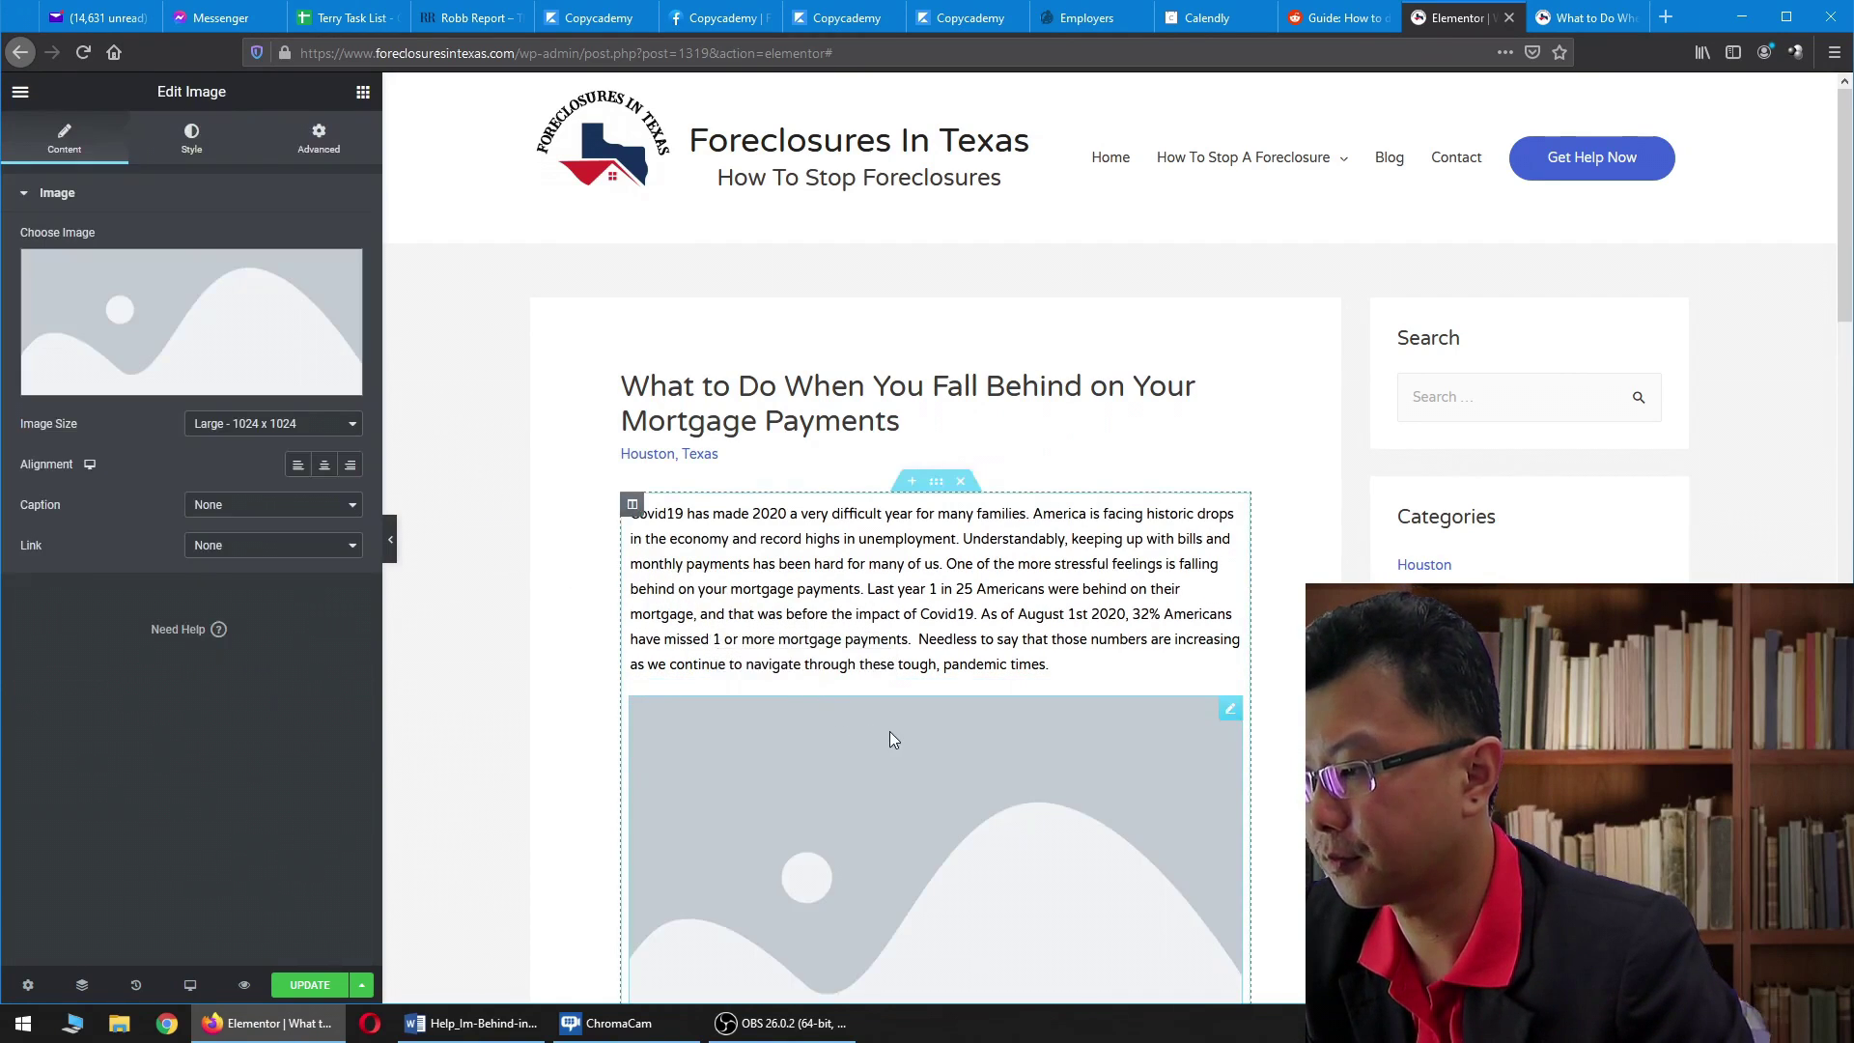
{"action": "scroll", "coordinate": [889, 734], "scroll_direction": "down", "scroll_amount": 4}
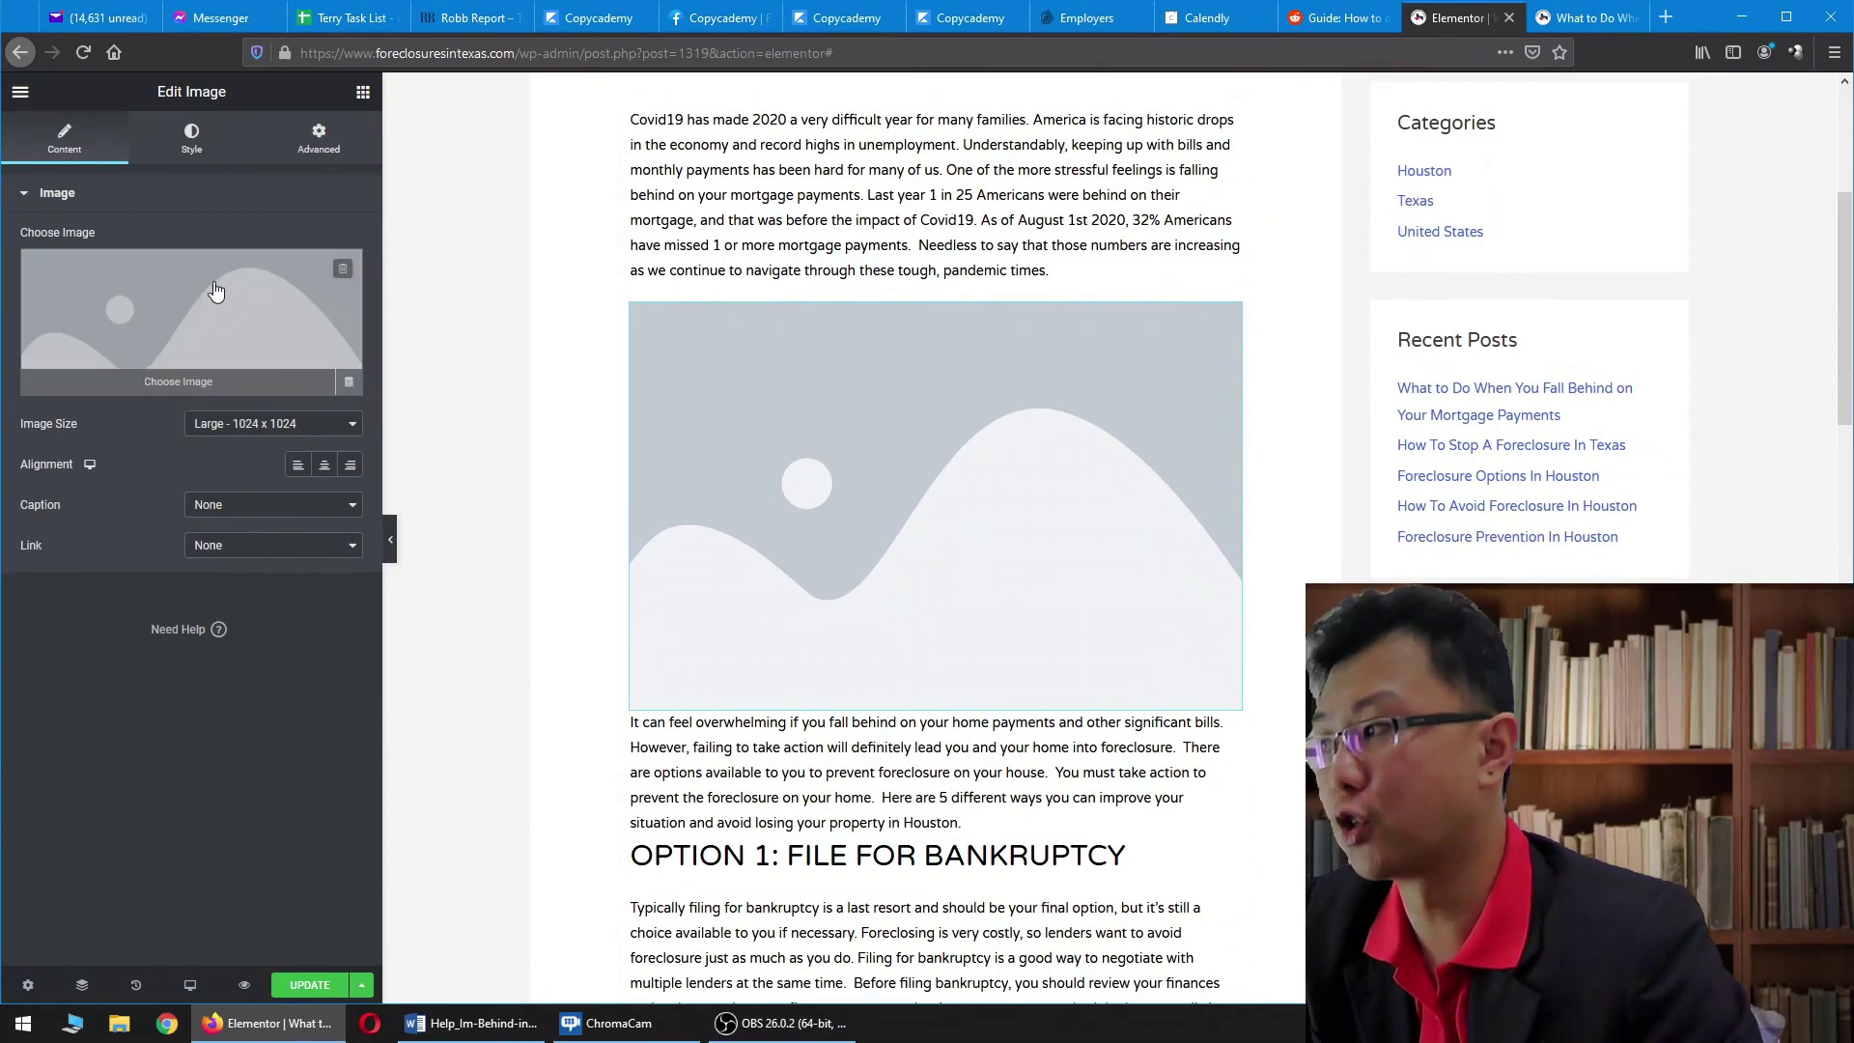
Step: Upload the Insolvenz photo insolvency-593750_1280.jpg to the media library and insert it into the Image widget
{"action": "left_click", "coordinate": [216, 291]}
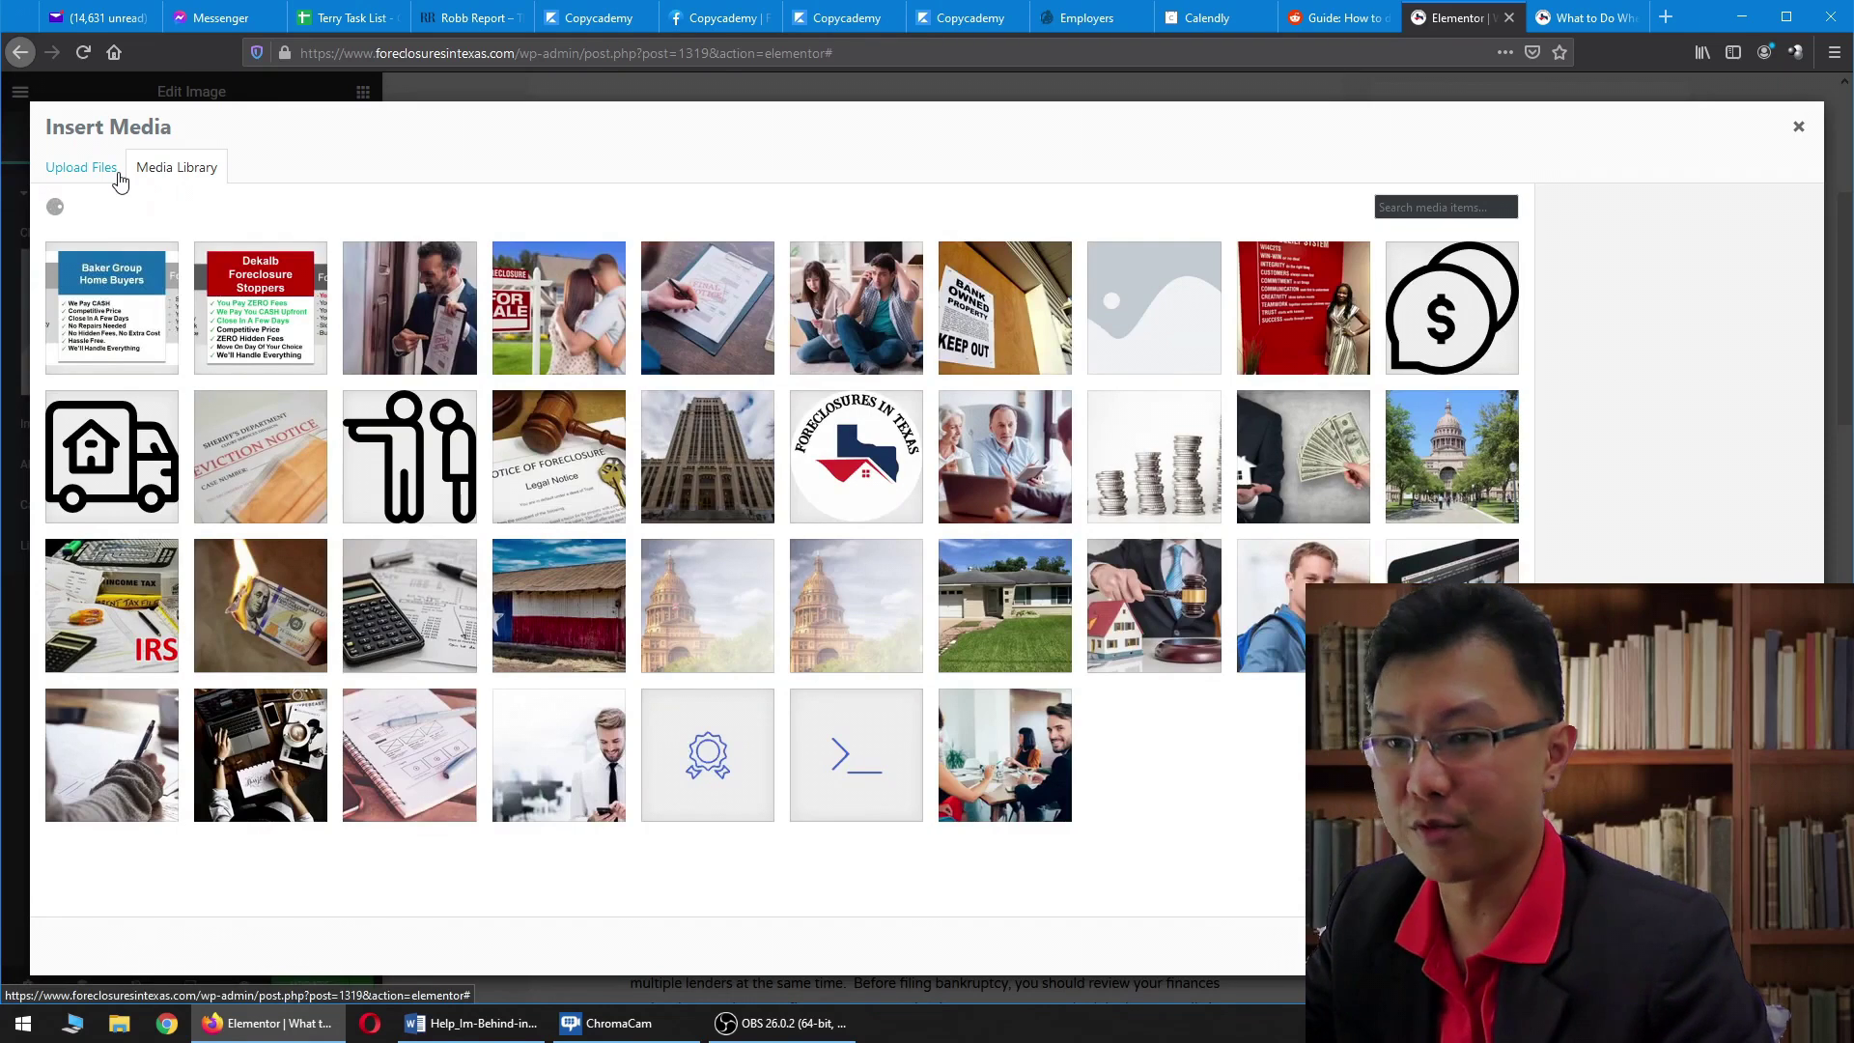
{"action": "left_click", "coordinate": [95, 175]}
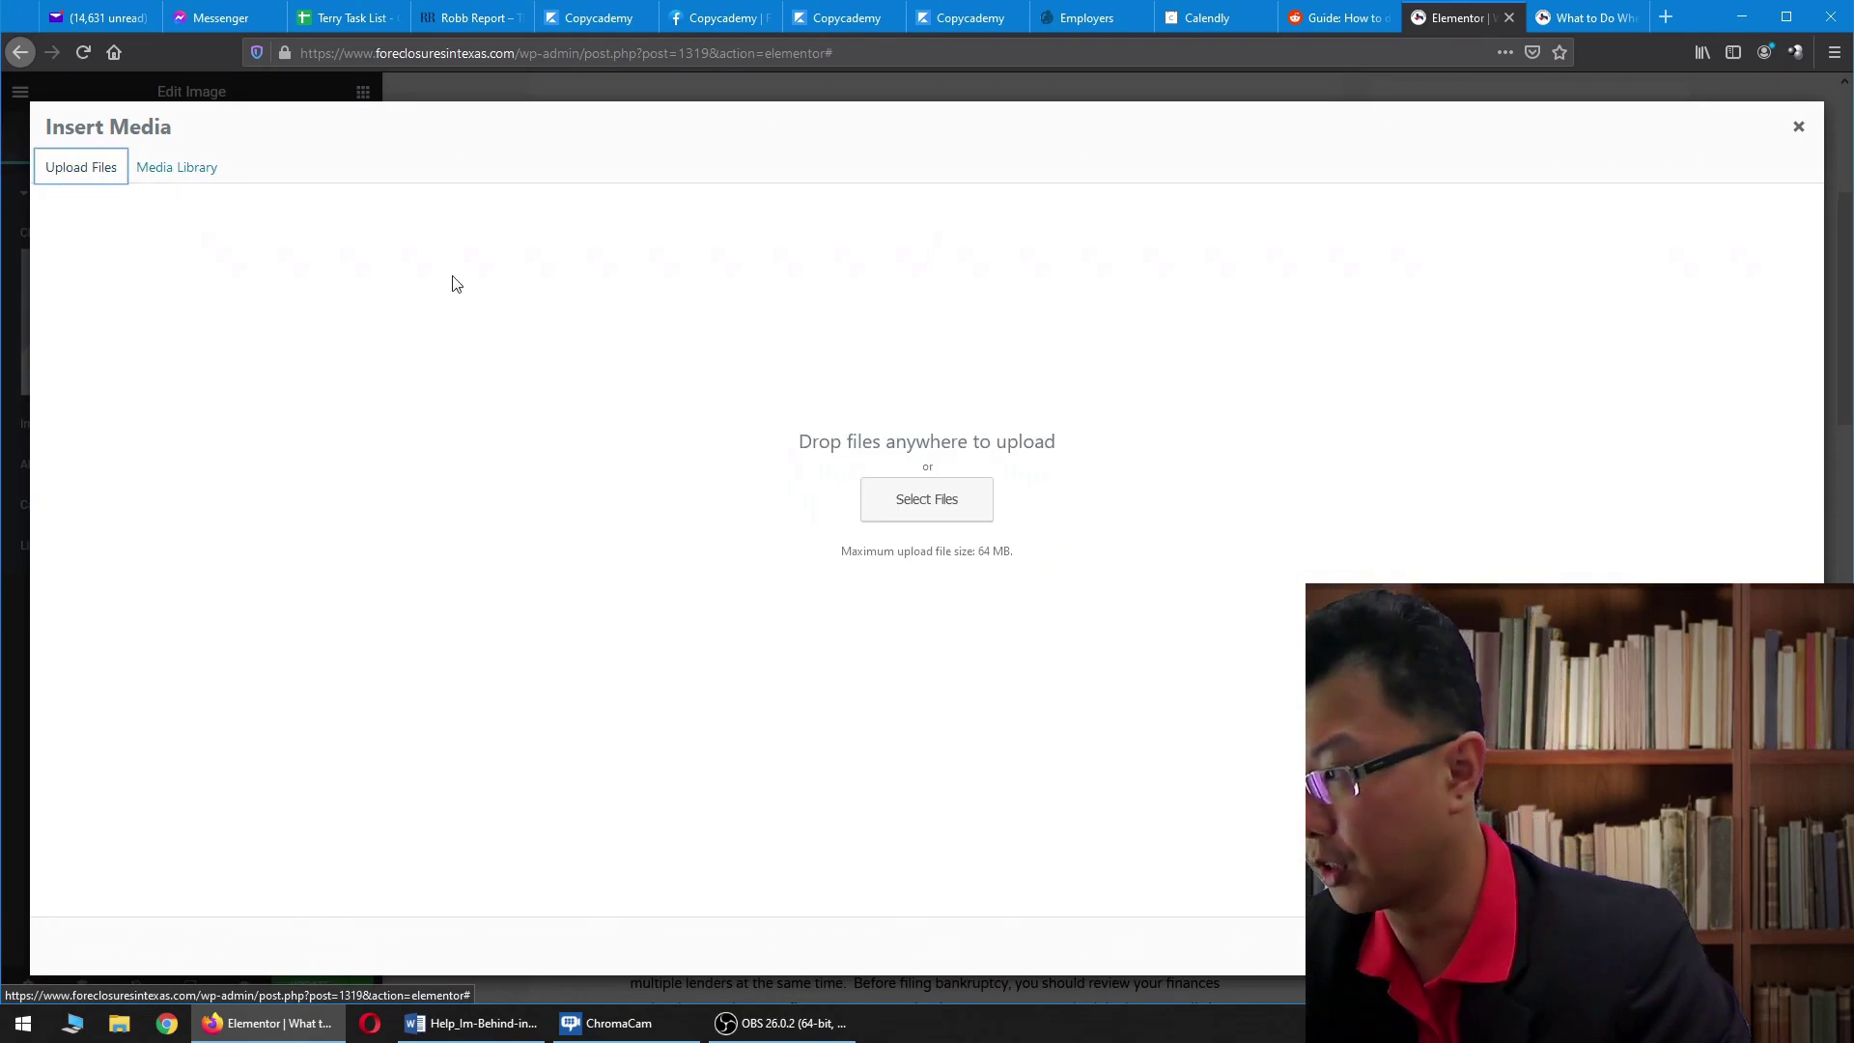
{"action": "left_click", "coordinate": [869, 507]}
{"action": "left_click", "coordinate": [88, 174]}
{"action": "double_click", "coordinate": [265, 140]}
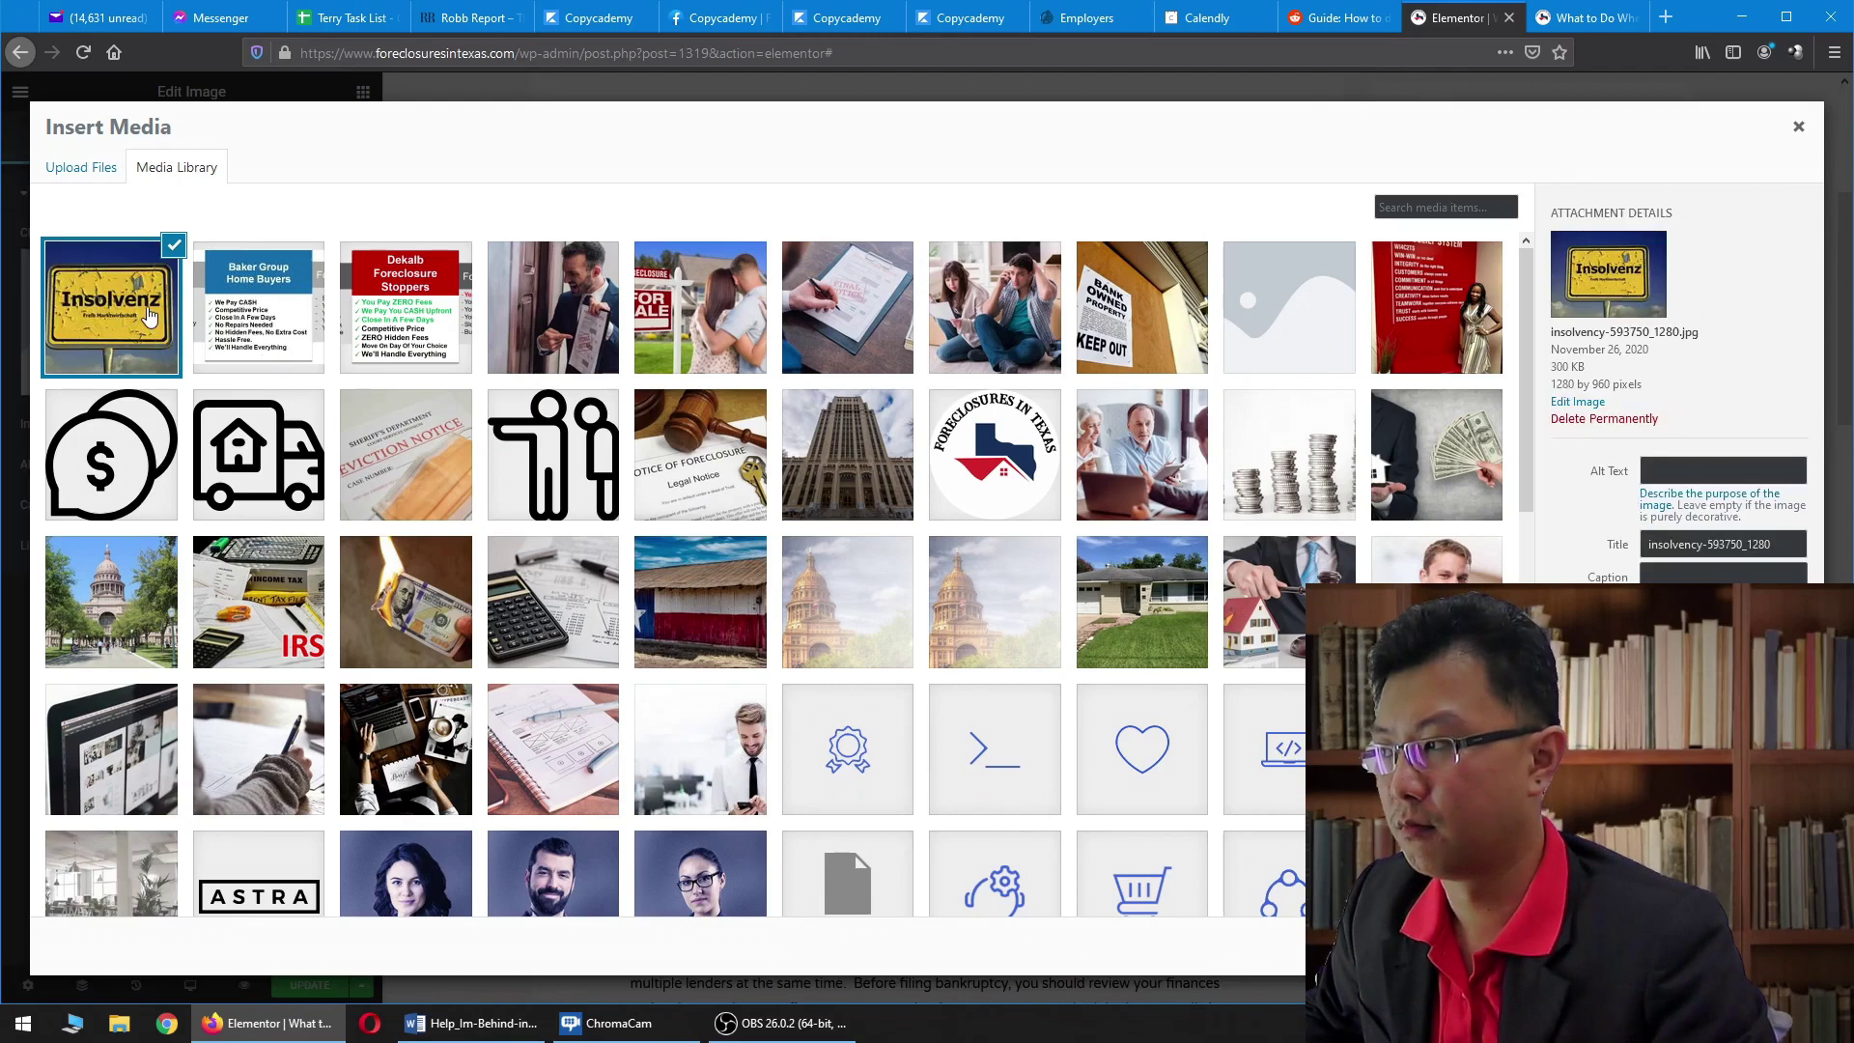
{"action": "left_click", "coordinate": [1759, 946]}
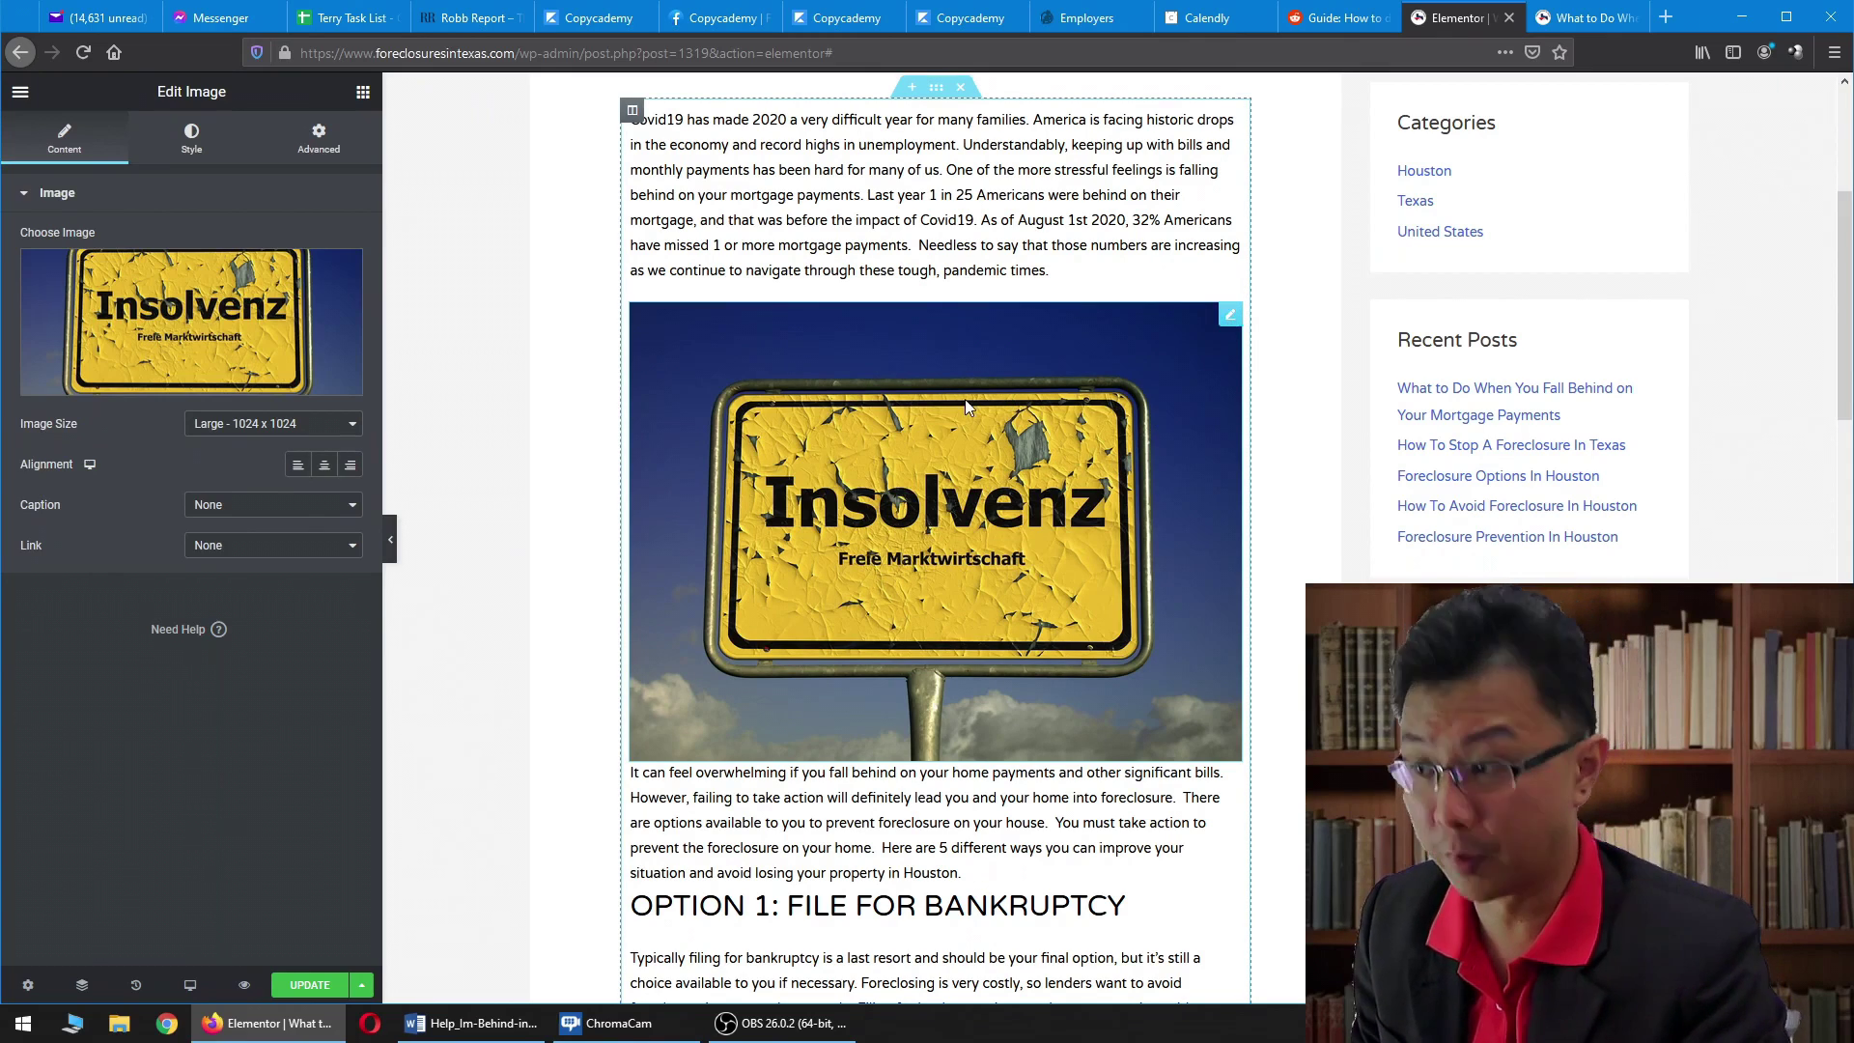
Step: Reopen the Insolvenz image in the media library to show its attachment details
{"action": "left_click", "coordinate": [215, 334]}
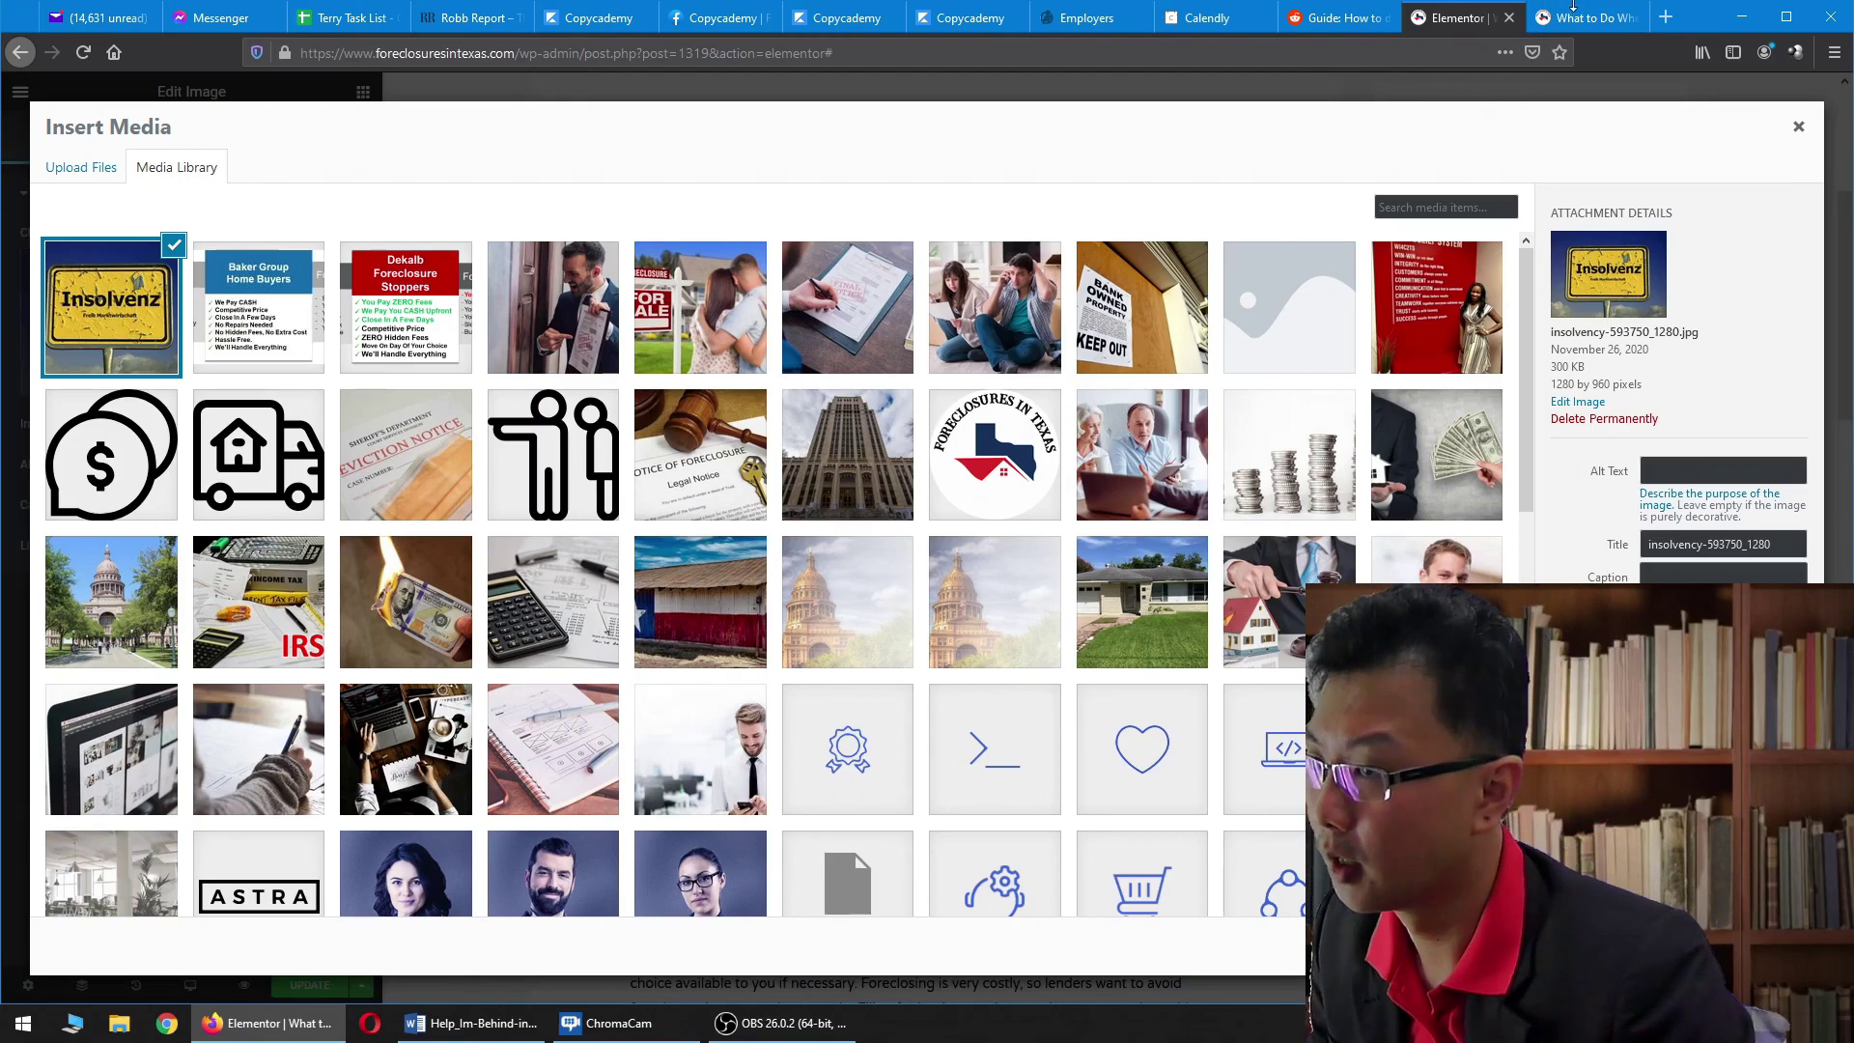
Step: Search Google for "foreclosure" in a private Firefox window, look through the results and close the window
{"action": "left_click", "coordinate": [1583, 16]}
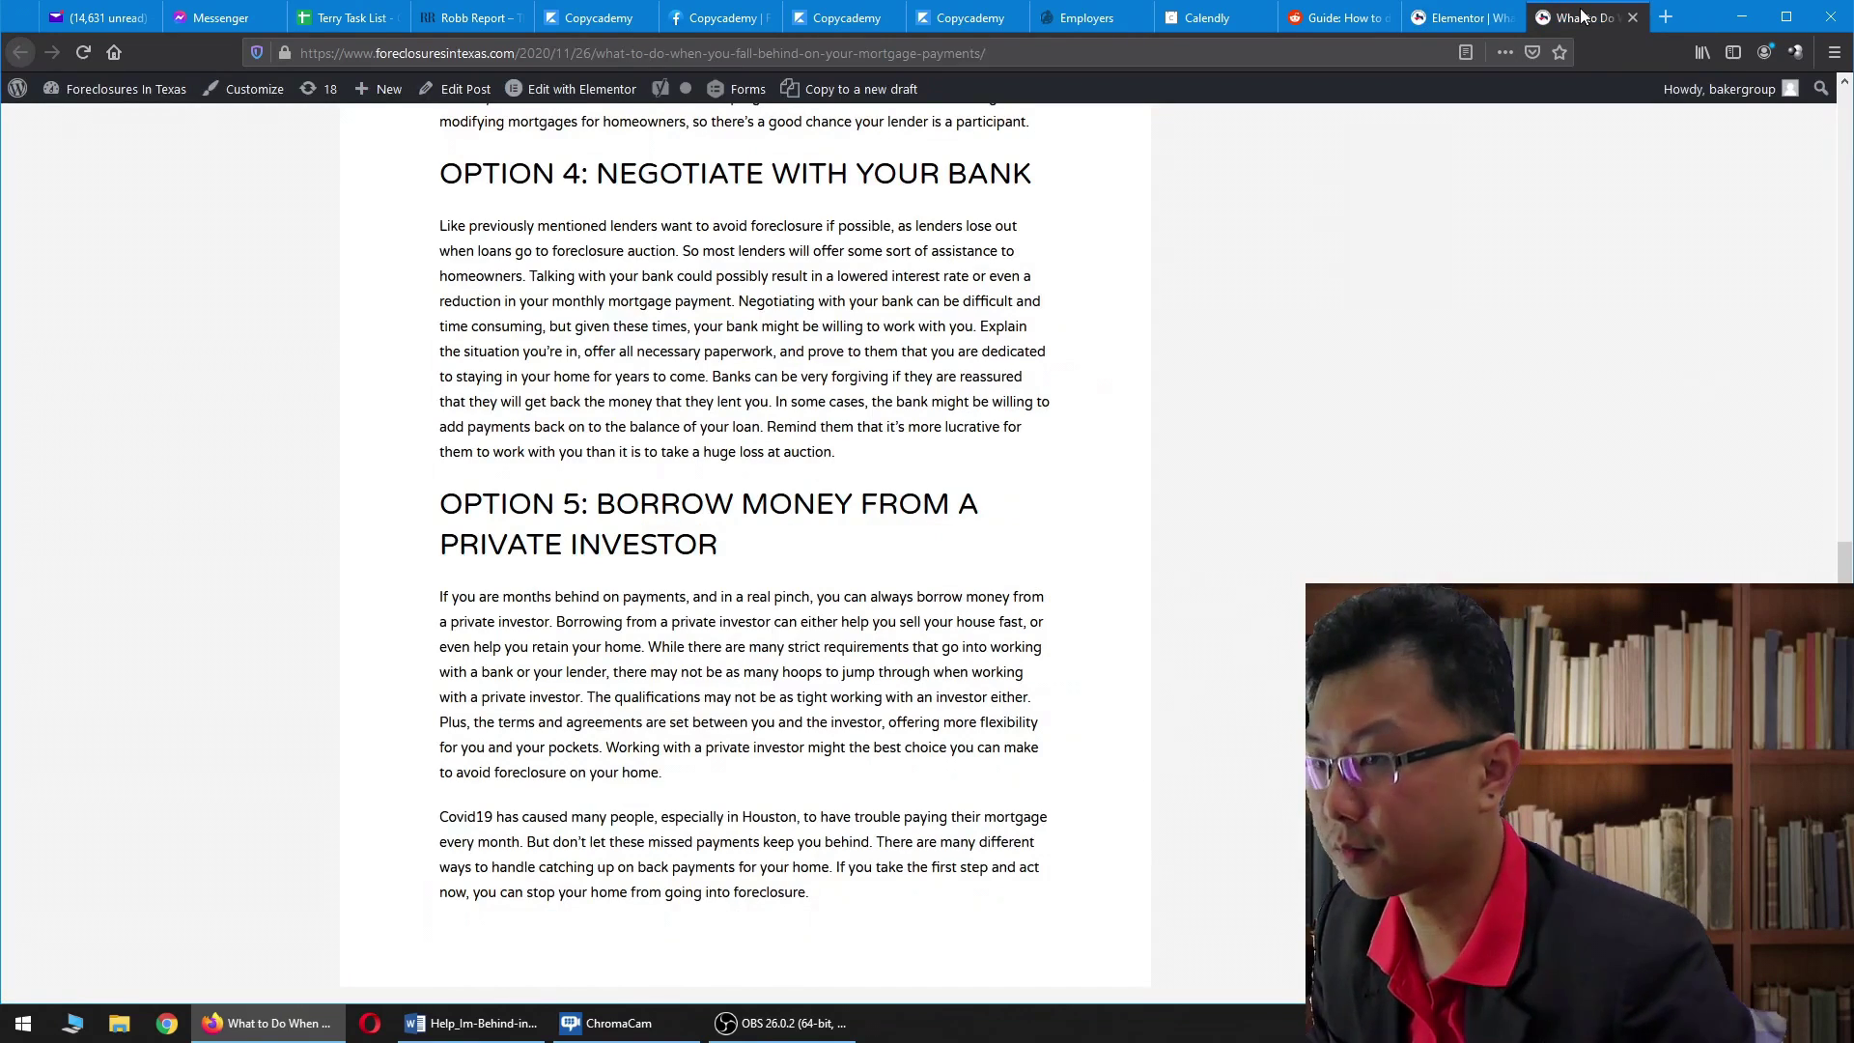
{"action": "key", "text": "ctrl+shift+p"}
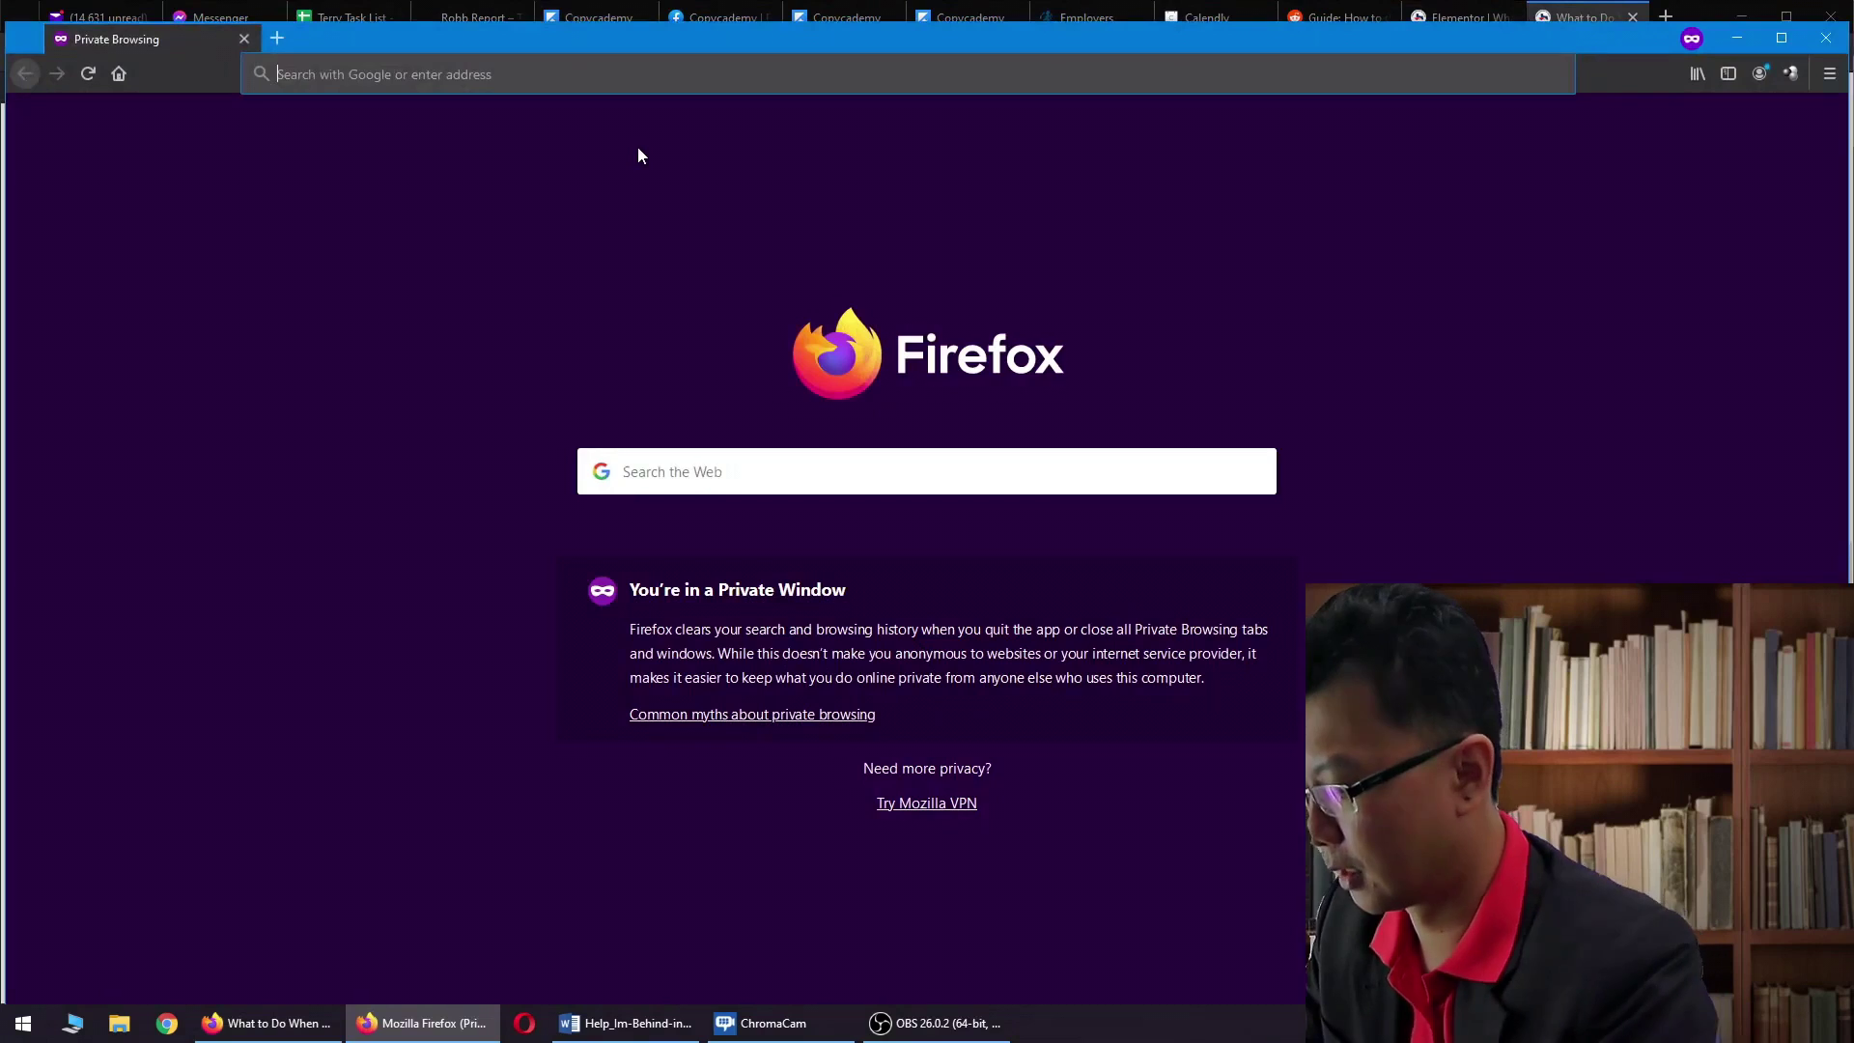
{"action": "type", "text": "google.com"}
{"action": "key", "text": "Return"}
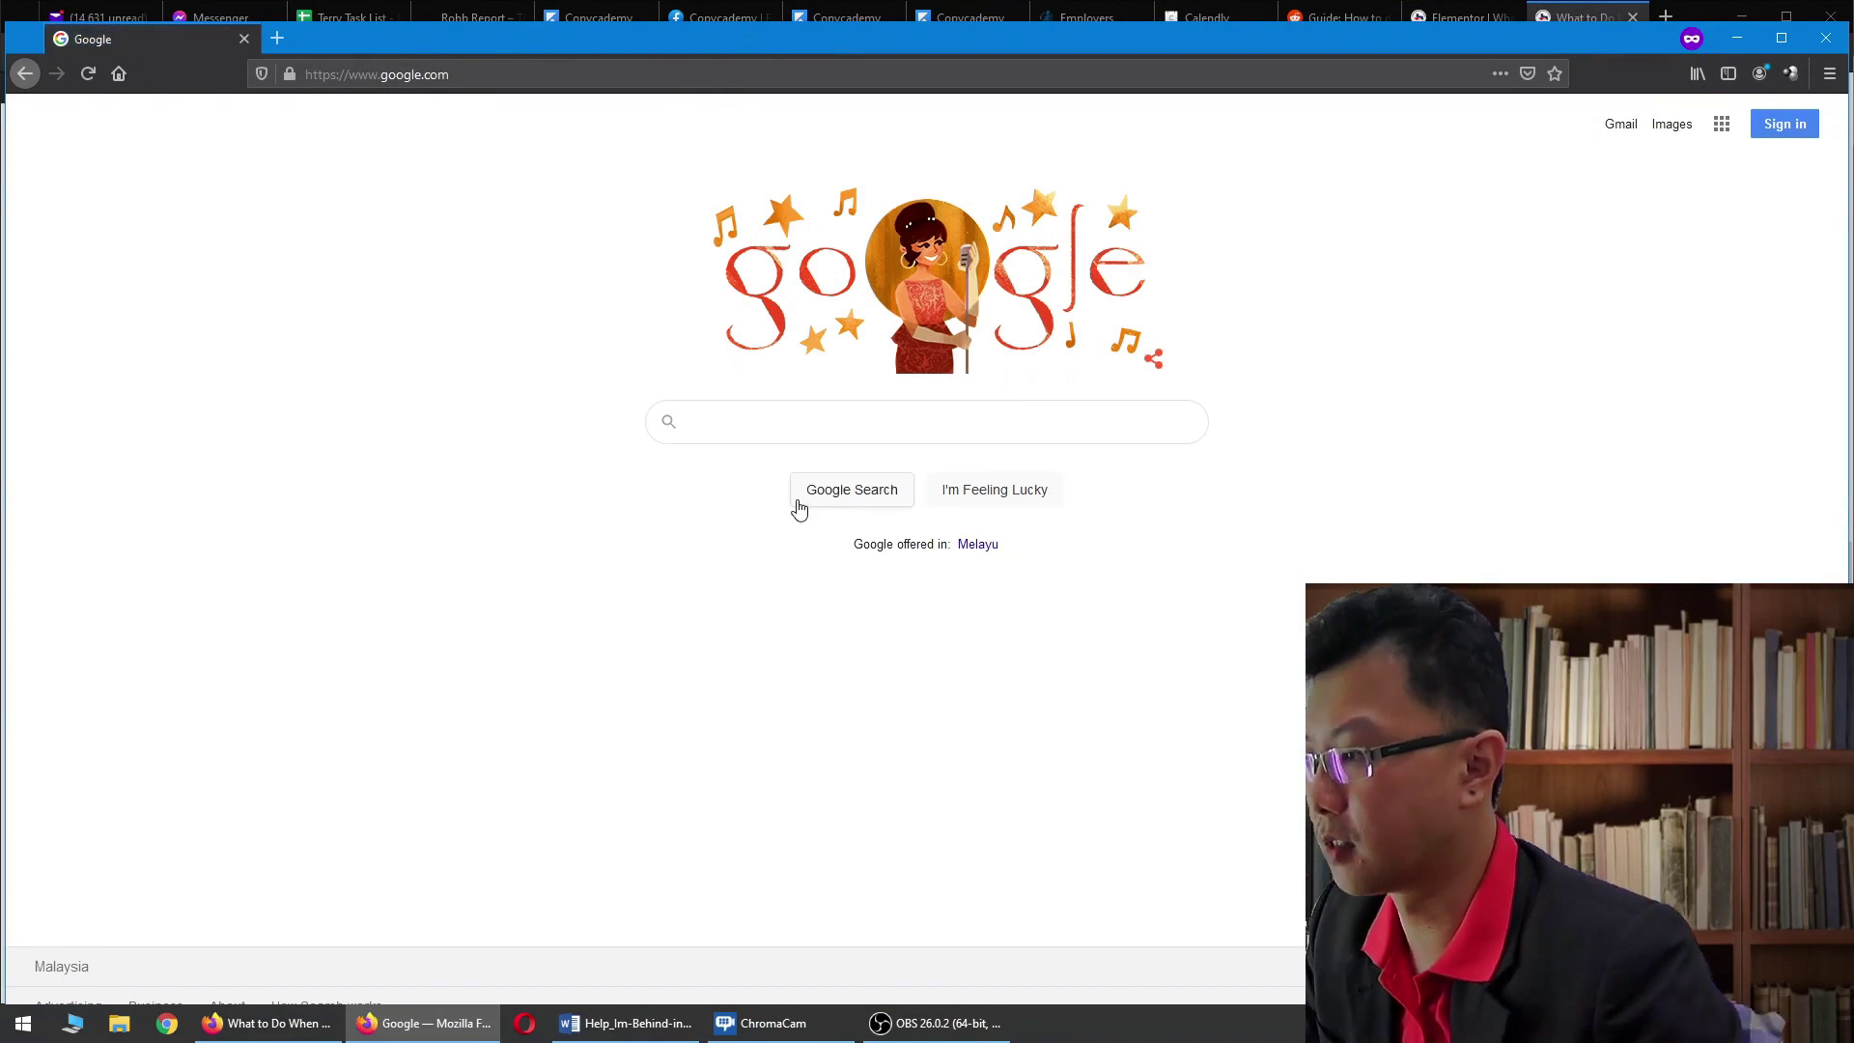
{"action": "type", "text": "foreclosure"}
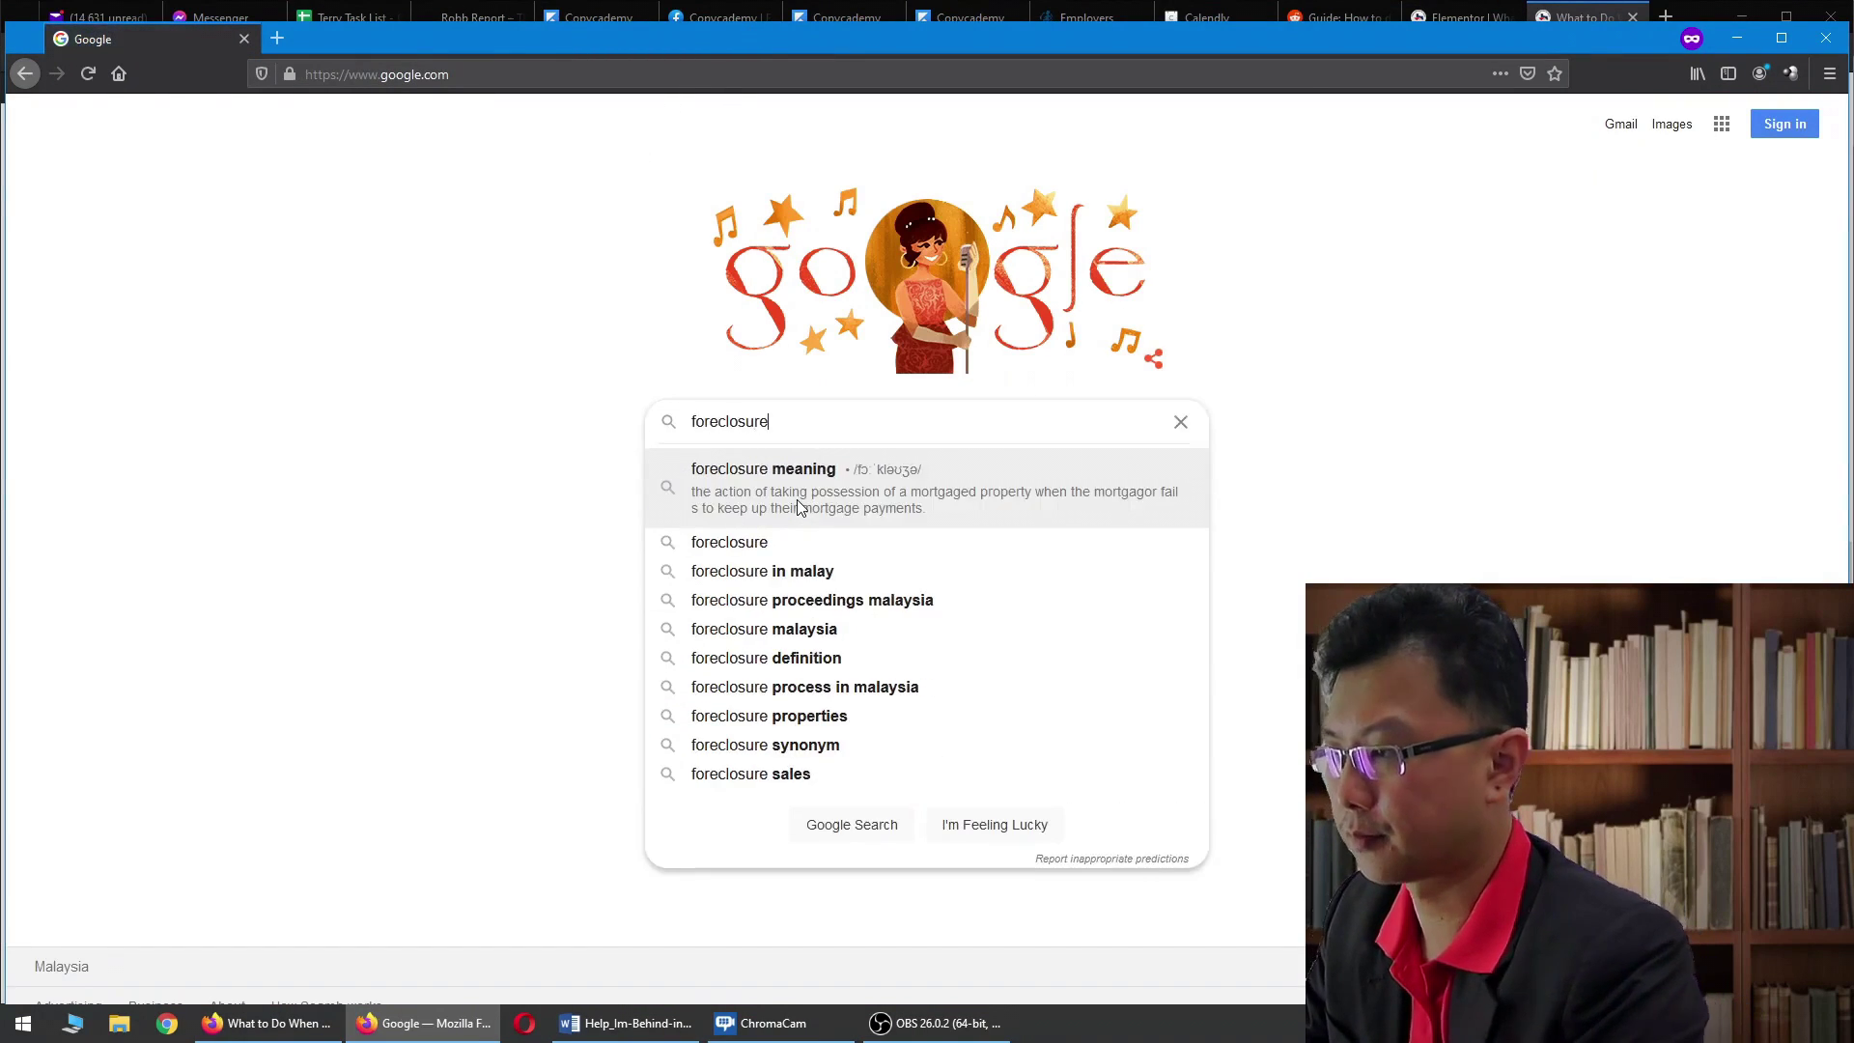
{"action": "key", "text": "Return"}
{"action": "scroll", "coordinate": [340, 547], "scroll_direction": "down", "scroll_amount": 8}
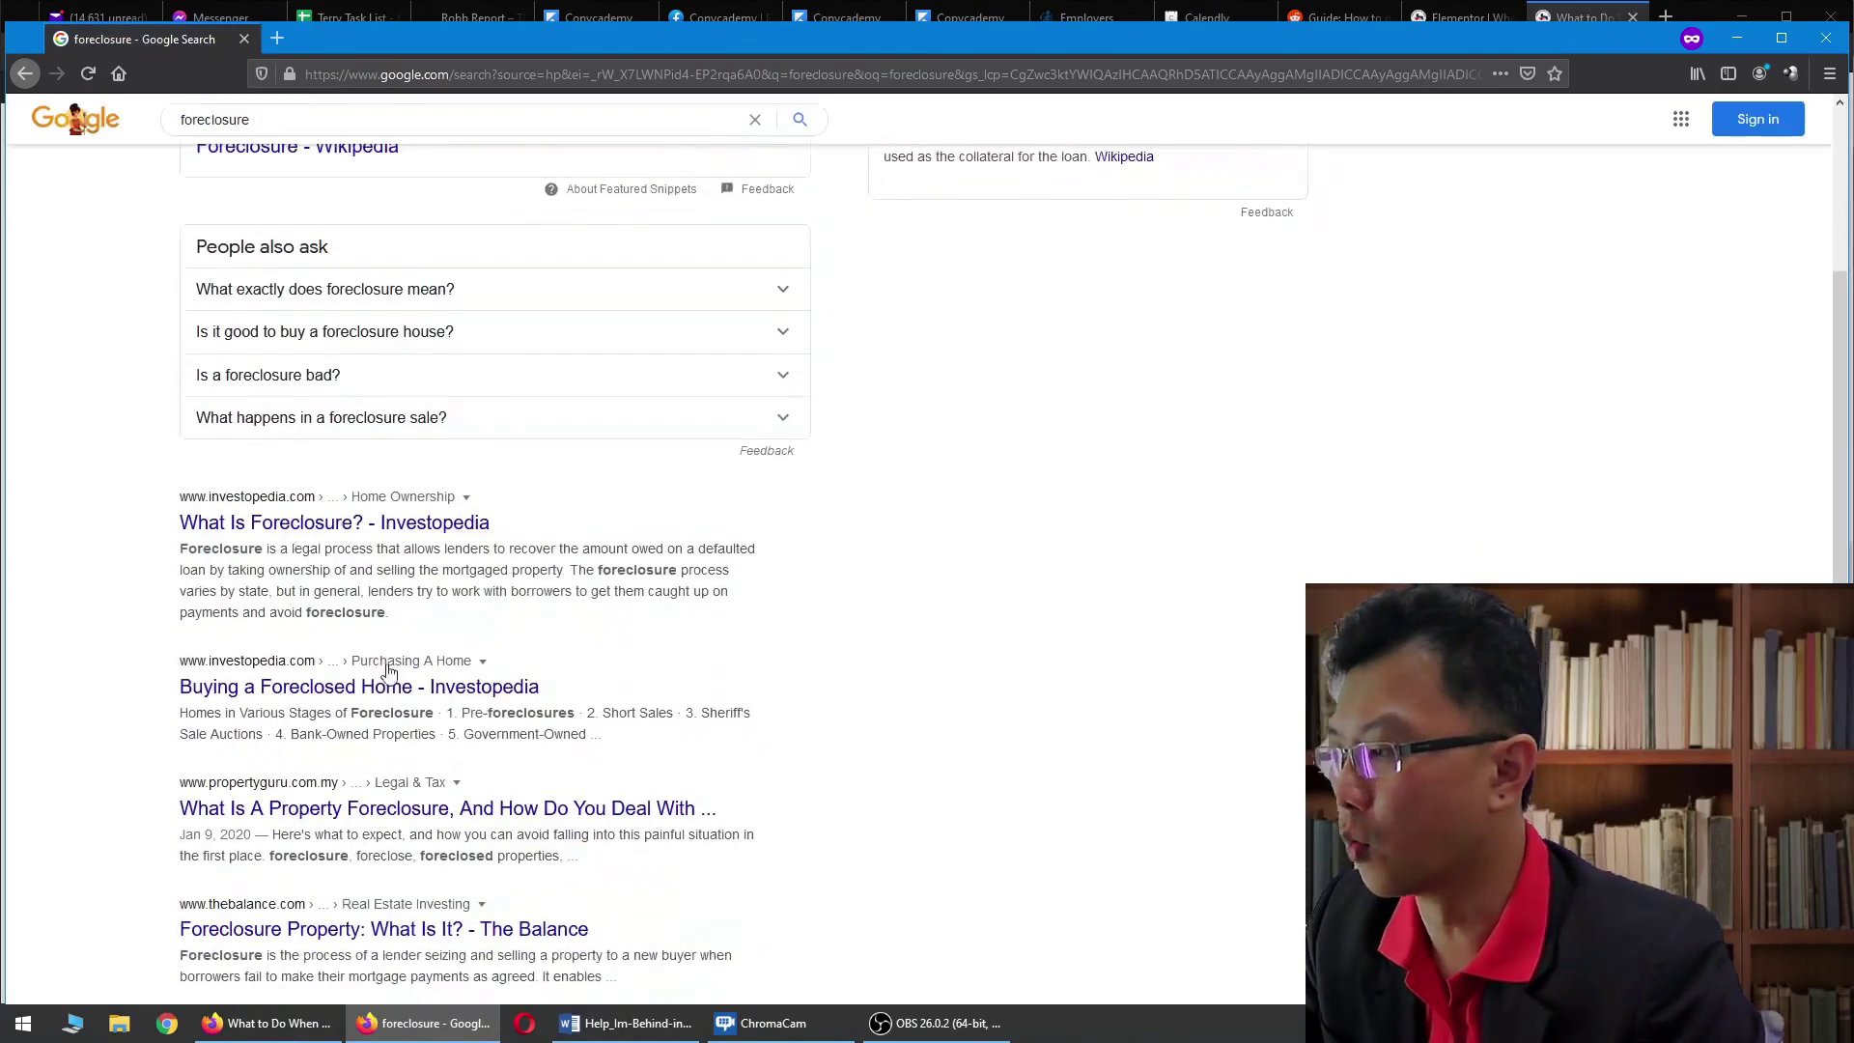
{"action": "scroll", "coordinate": [286, 652], "scroll_direction": "up", "scroll_amount": 8}
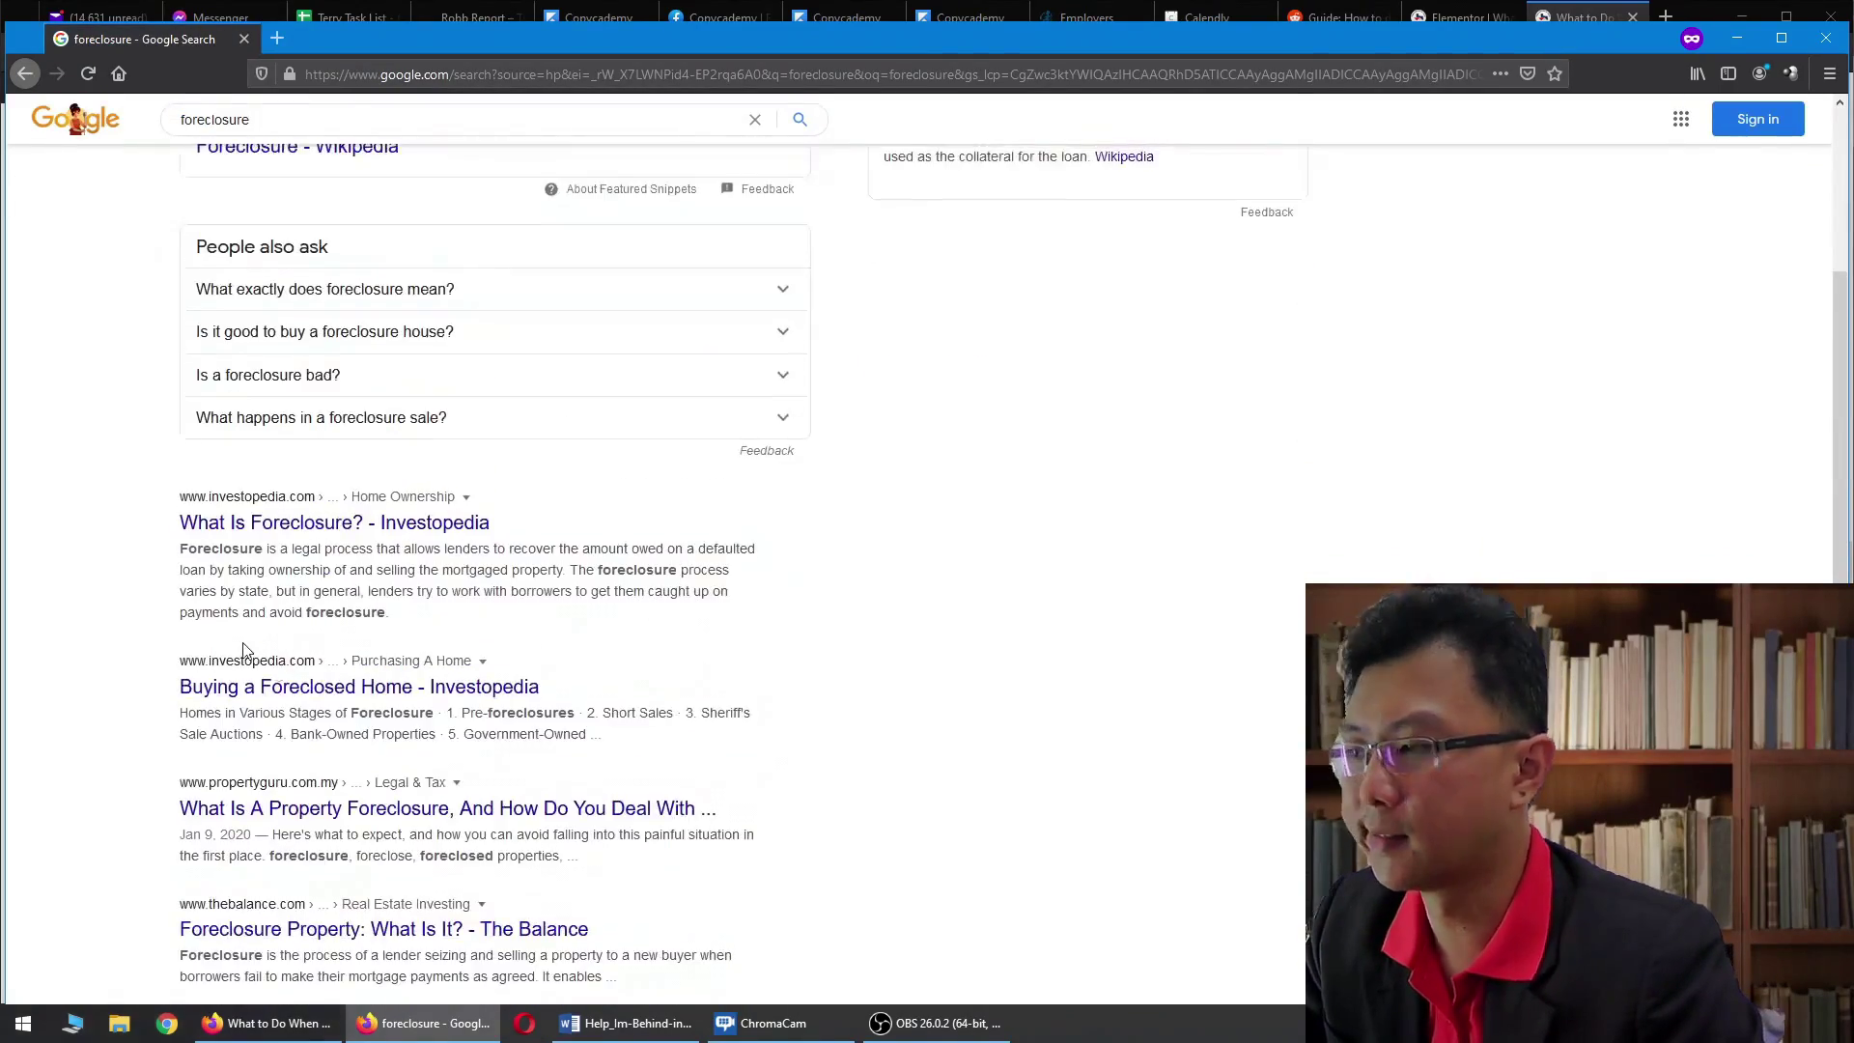
{"action": "left_click", "coordinate": [1825, 39]}
{"action": "scroll", "coordinate": [1023, 699], "scroll_direction": "up", "scroll_amount": 15}
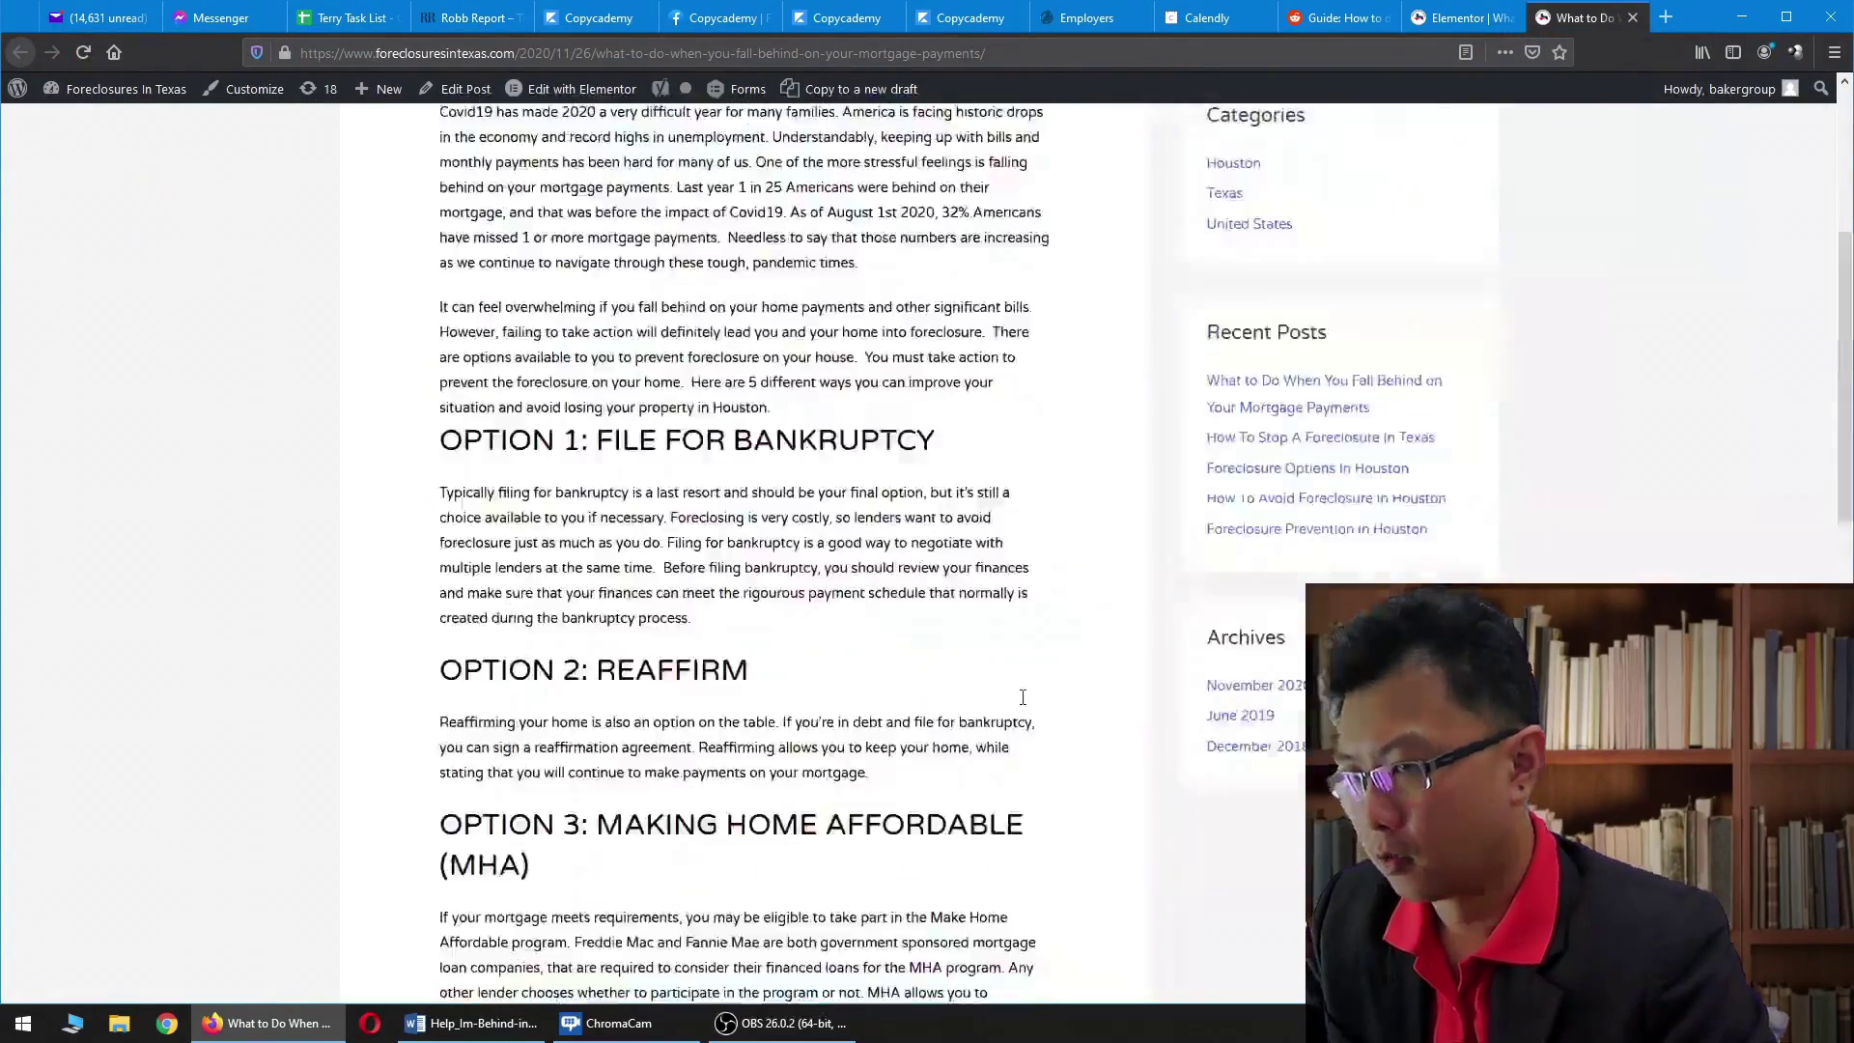
Step: Return to the Elementor media dialog and set the Insolvenz image's alt text to "Foreclosure In Texas"
{"action": "left_click", "coordinate": [1481, 21]}
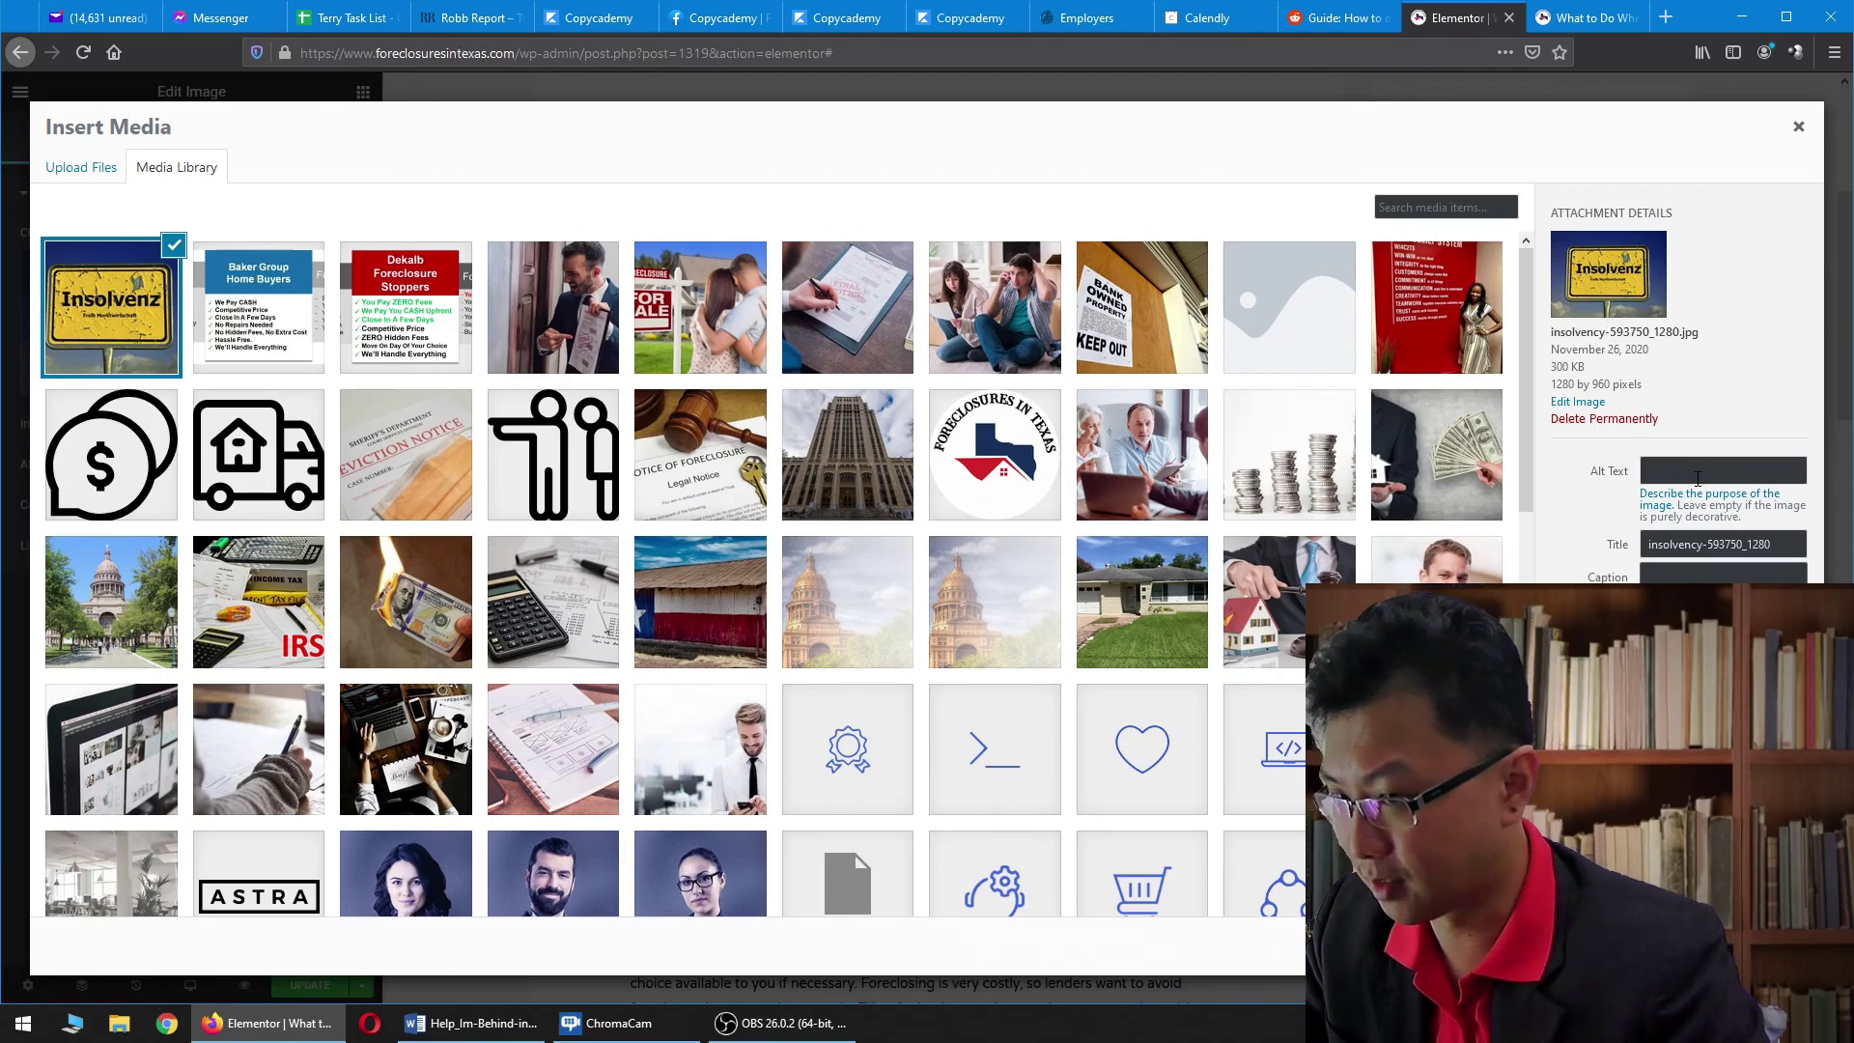
{"action": "left_click", "coordinate": [1696, 475]}
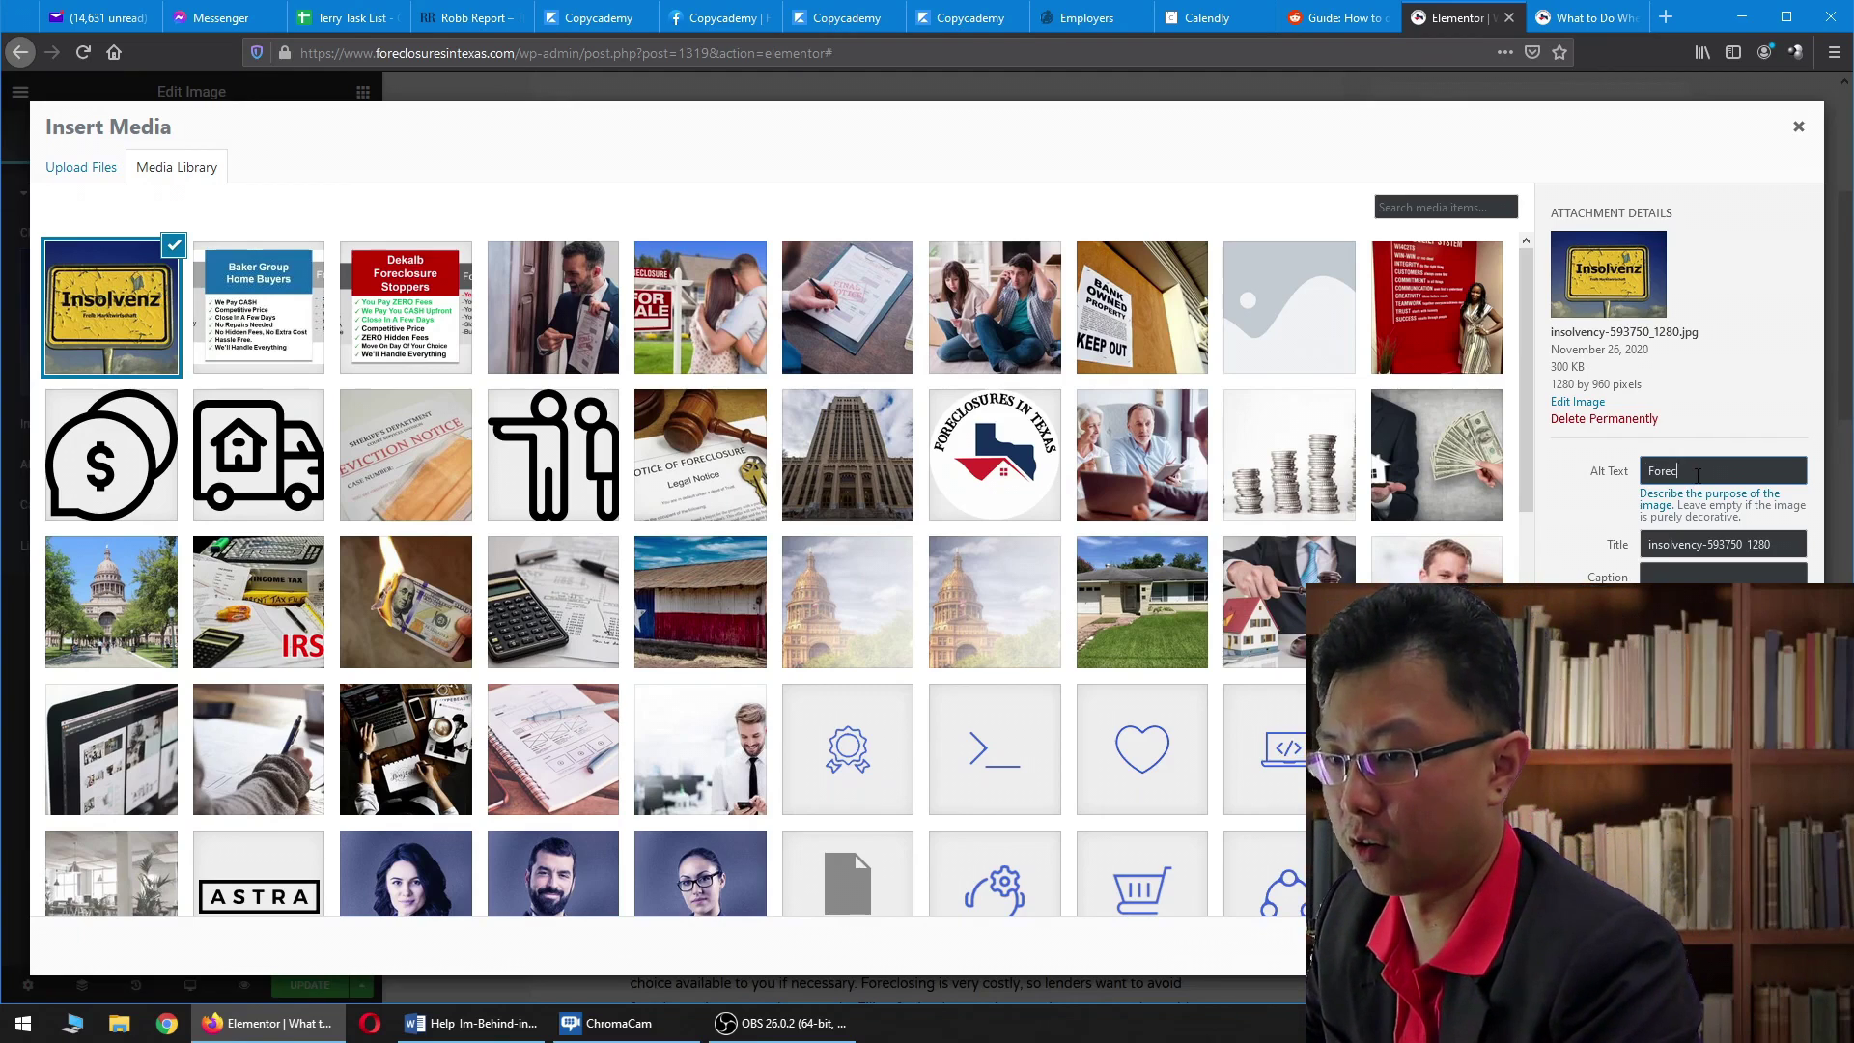
{"action": "type", "text": "Foreclosure In Texas"}
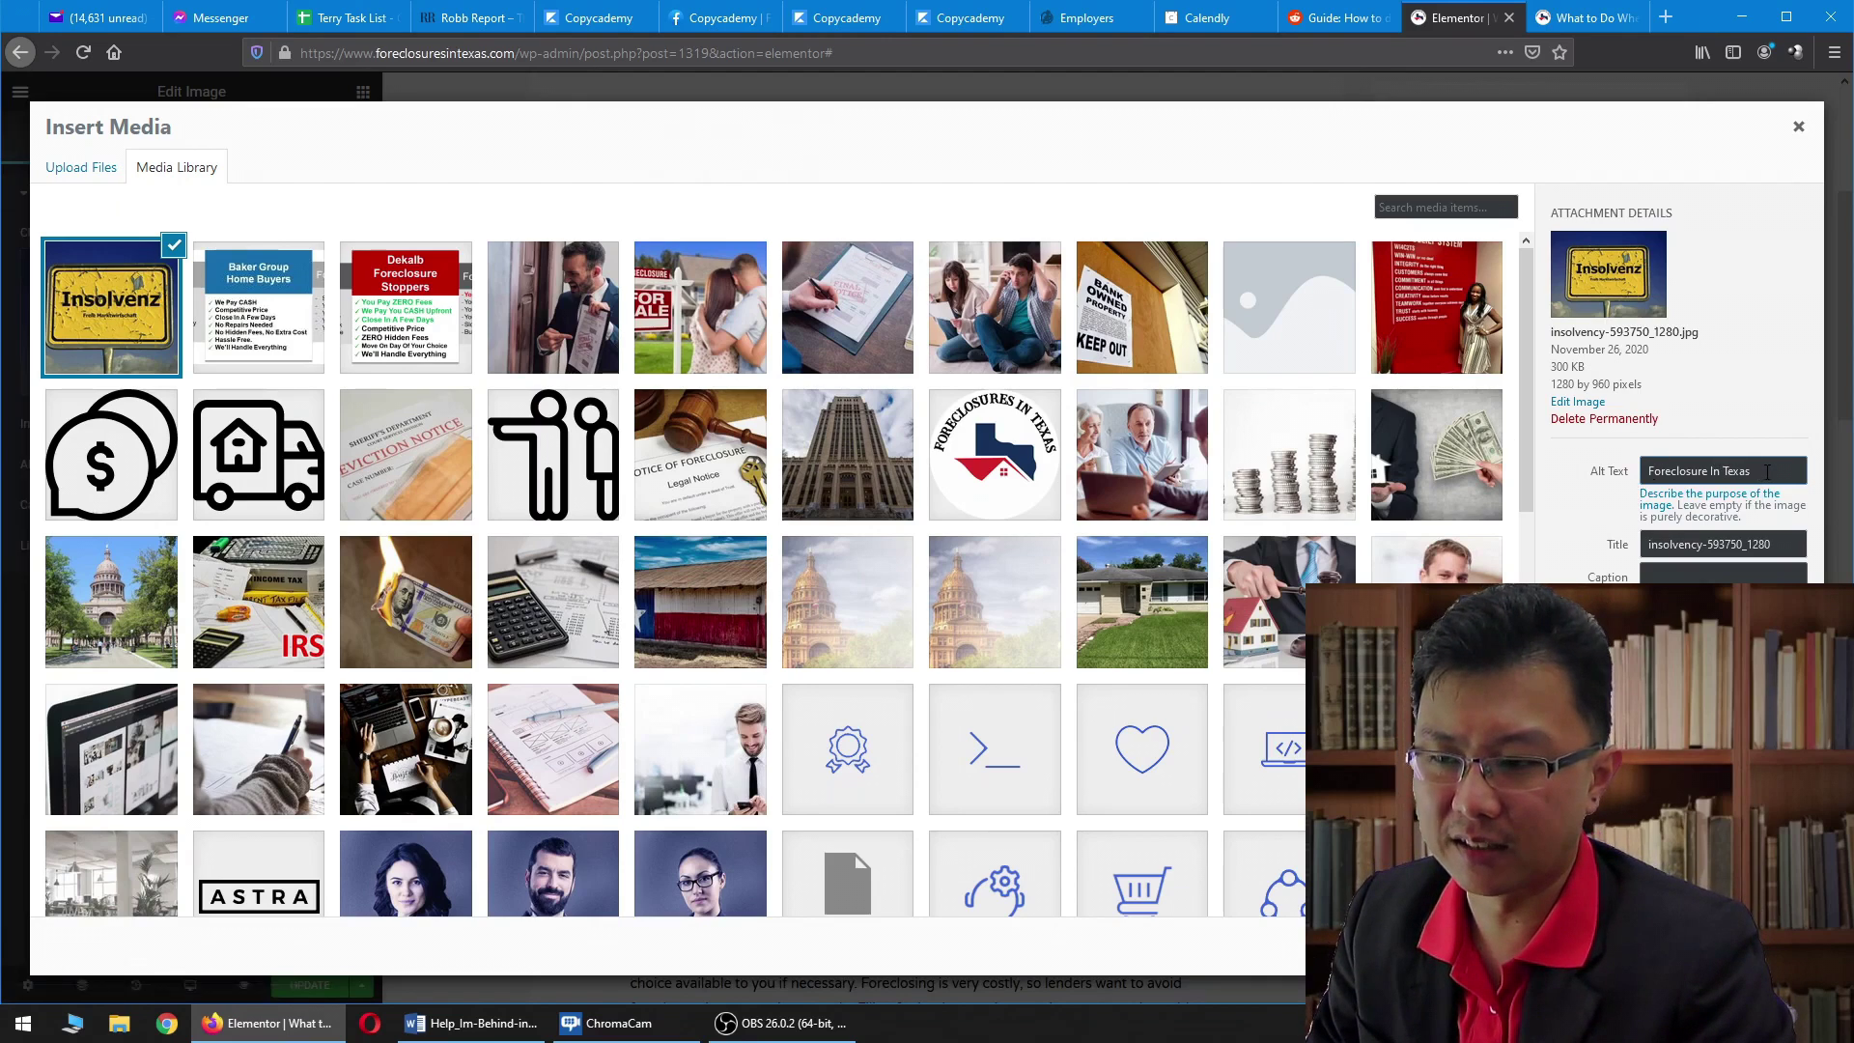
Step: Copy the alt text "Foreclosure In Texas" into the image's title and insert the image into the post again
{"action": "left_click_drag", "start_coordinate": [1766, 474], "coordinate": [1644, 474]}
{"action": "key", "text": "ctrl+c"}
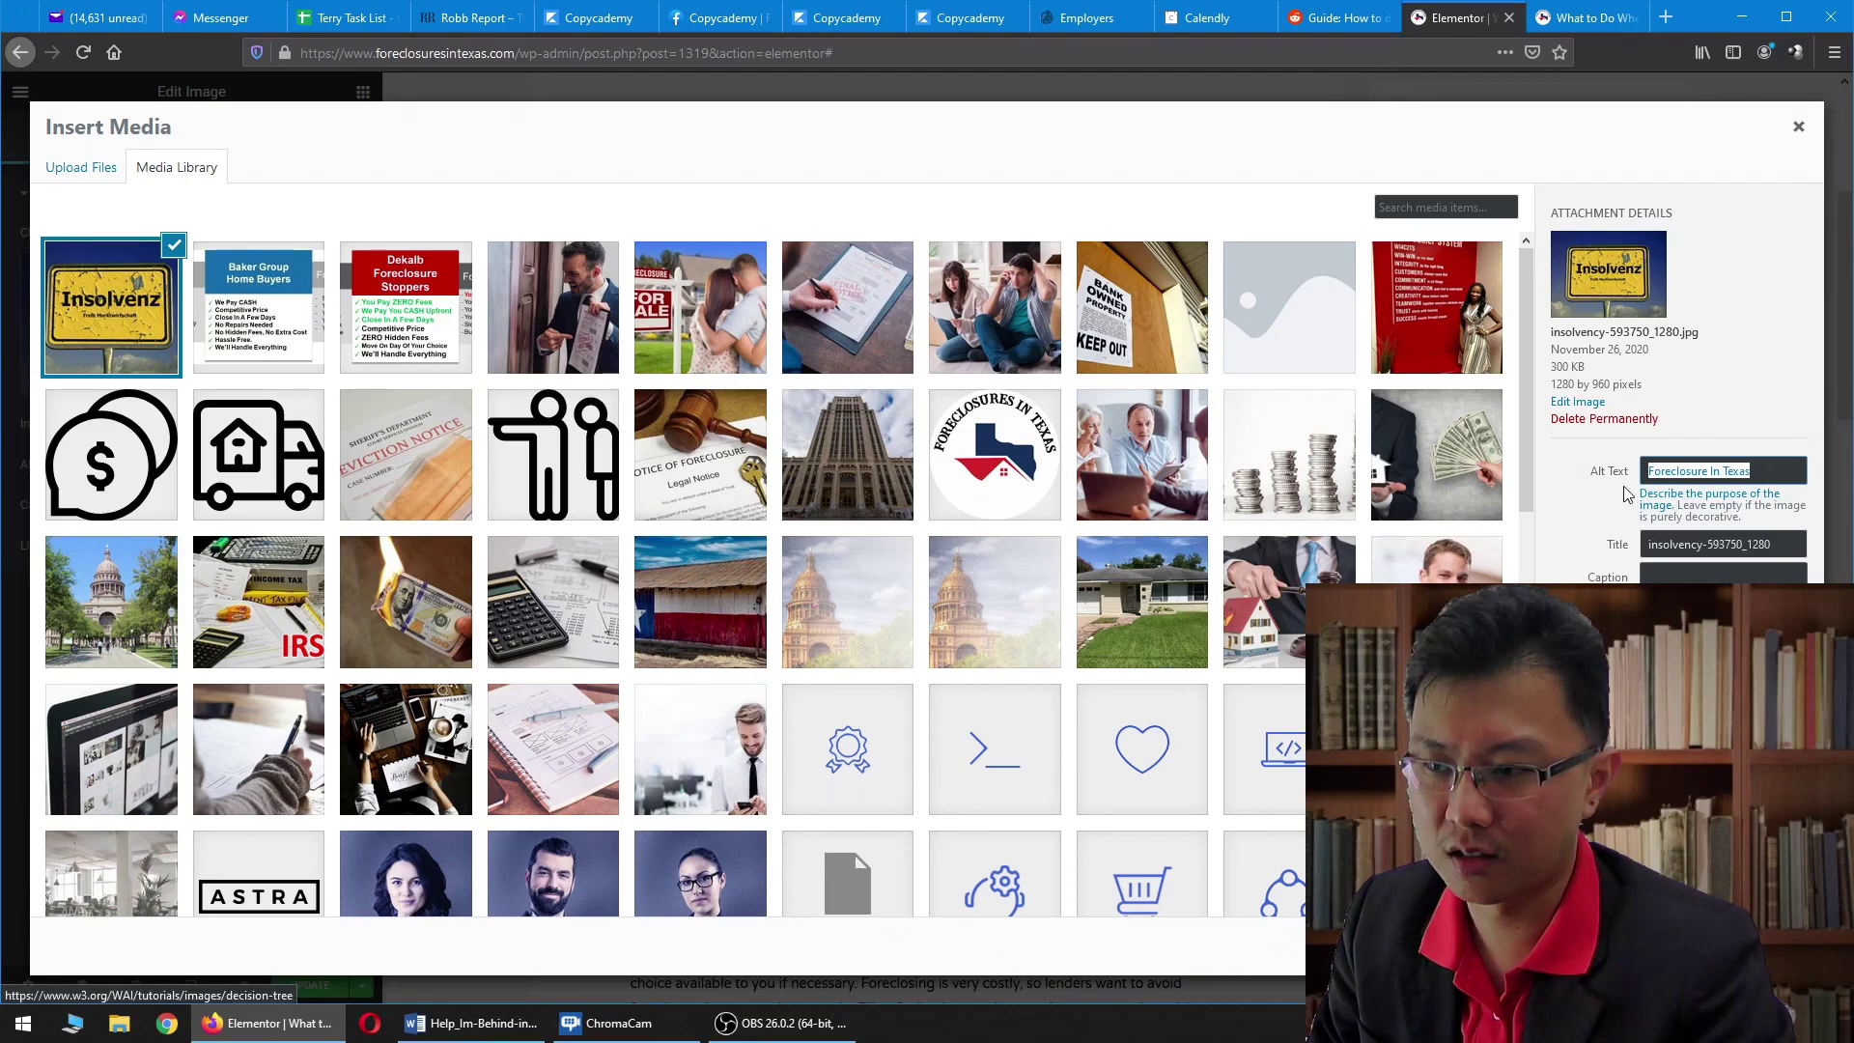
{"action": "triple_click", "coordinate": [1675, 543]}
{"action": "key", "text": "ctrl+v"}
{"action": "key", "text": "Tab"}
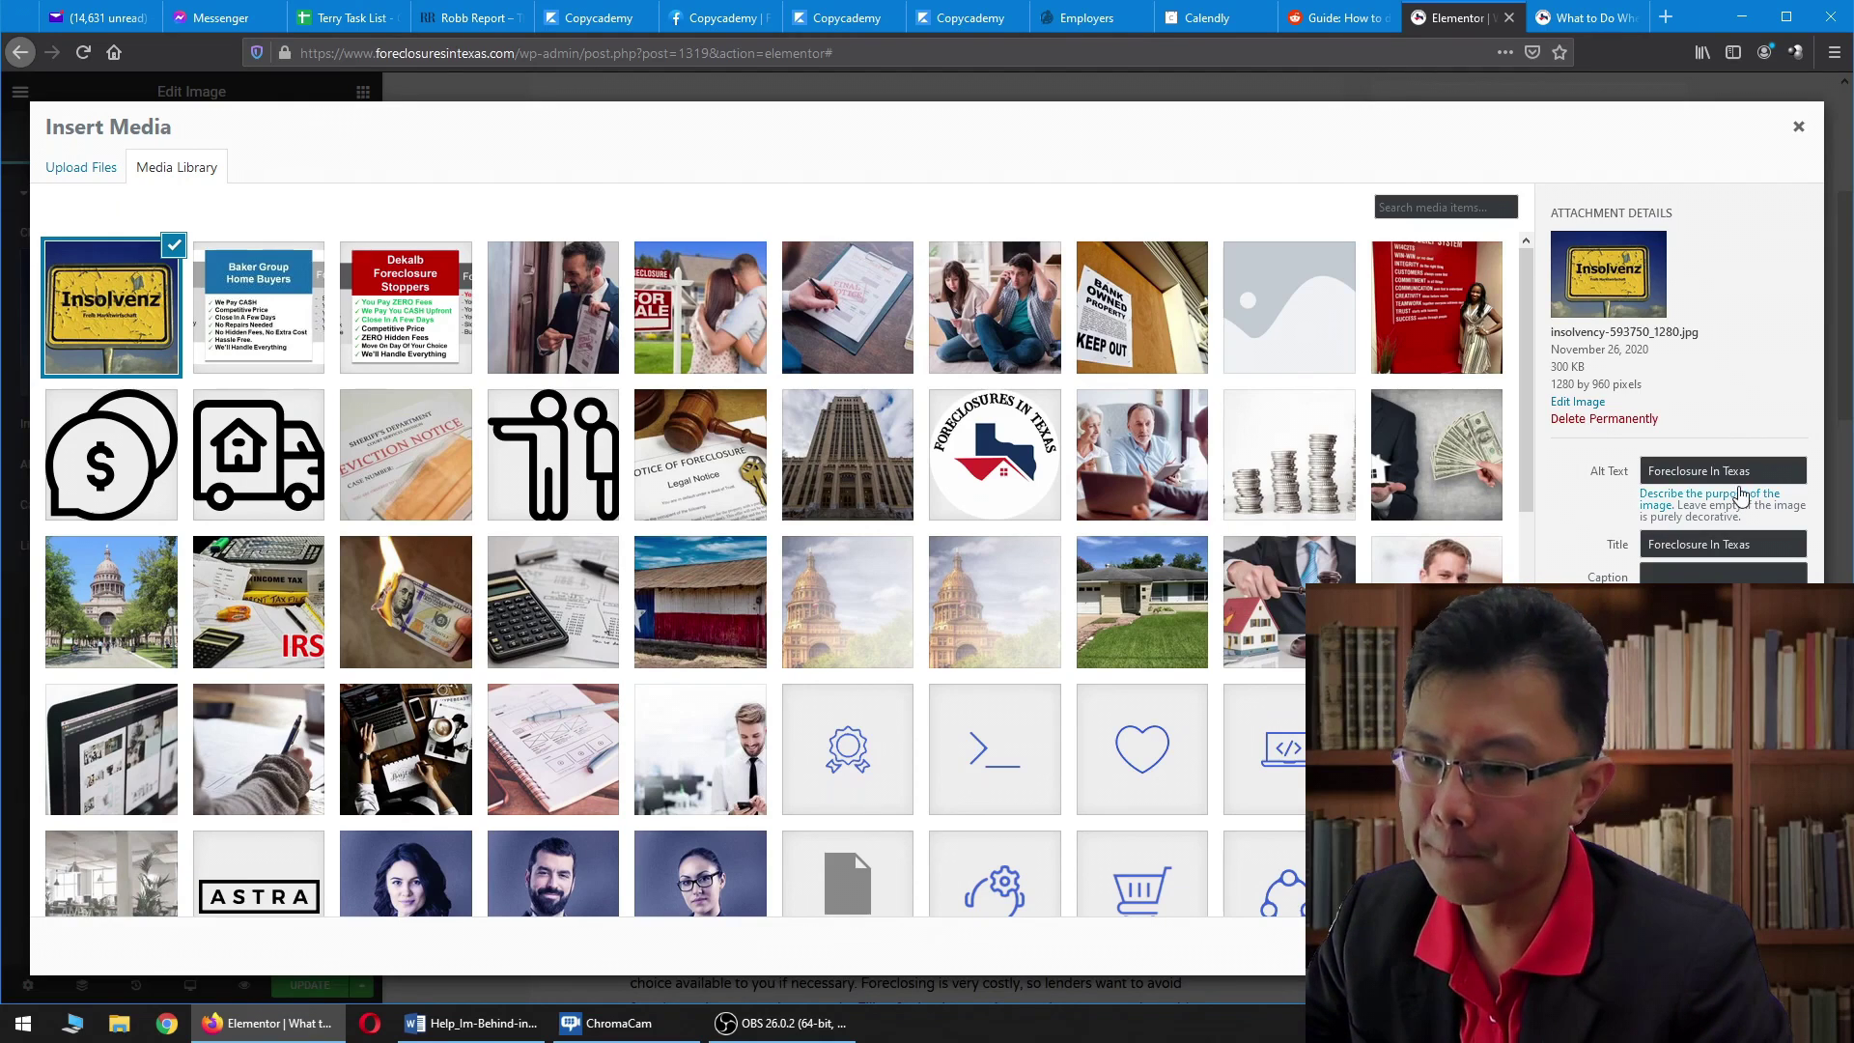
{"action": "left_click", "coordinate": [1645, 474]}
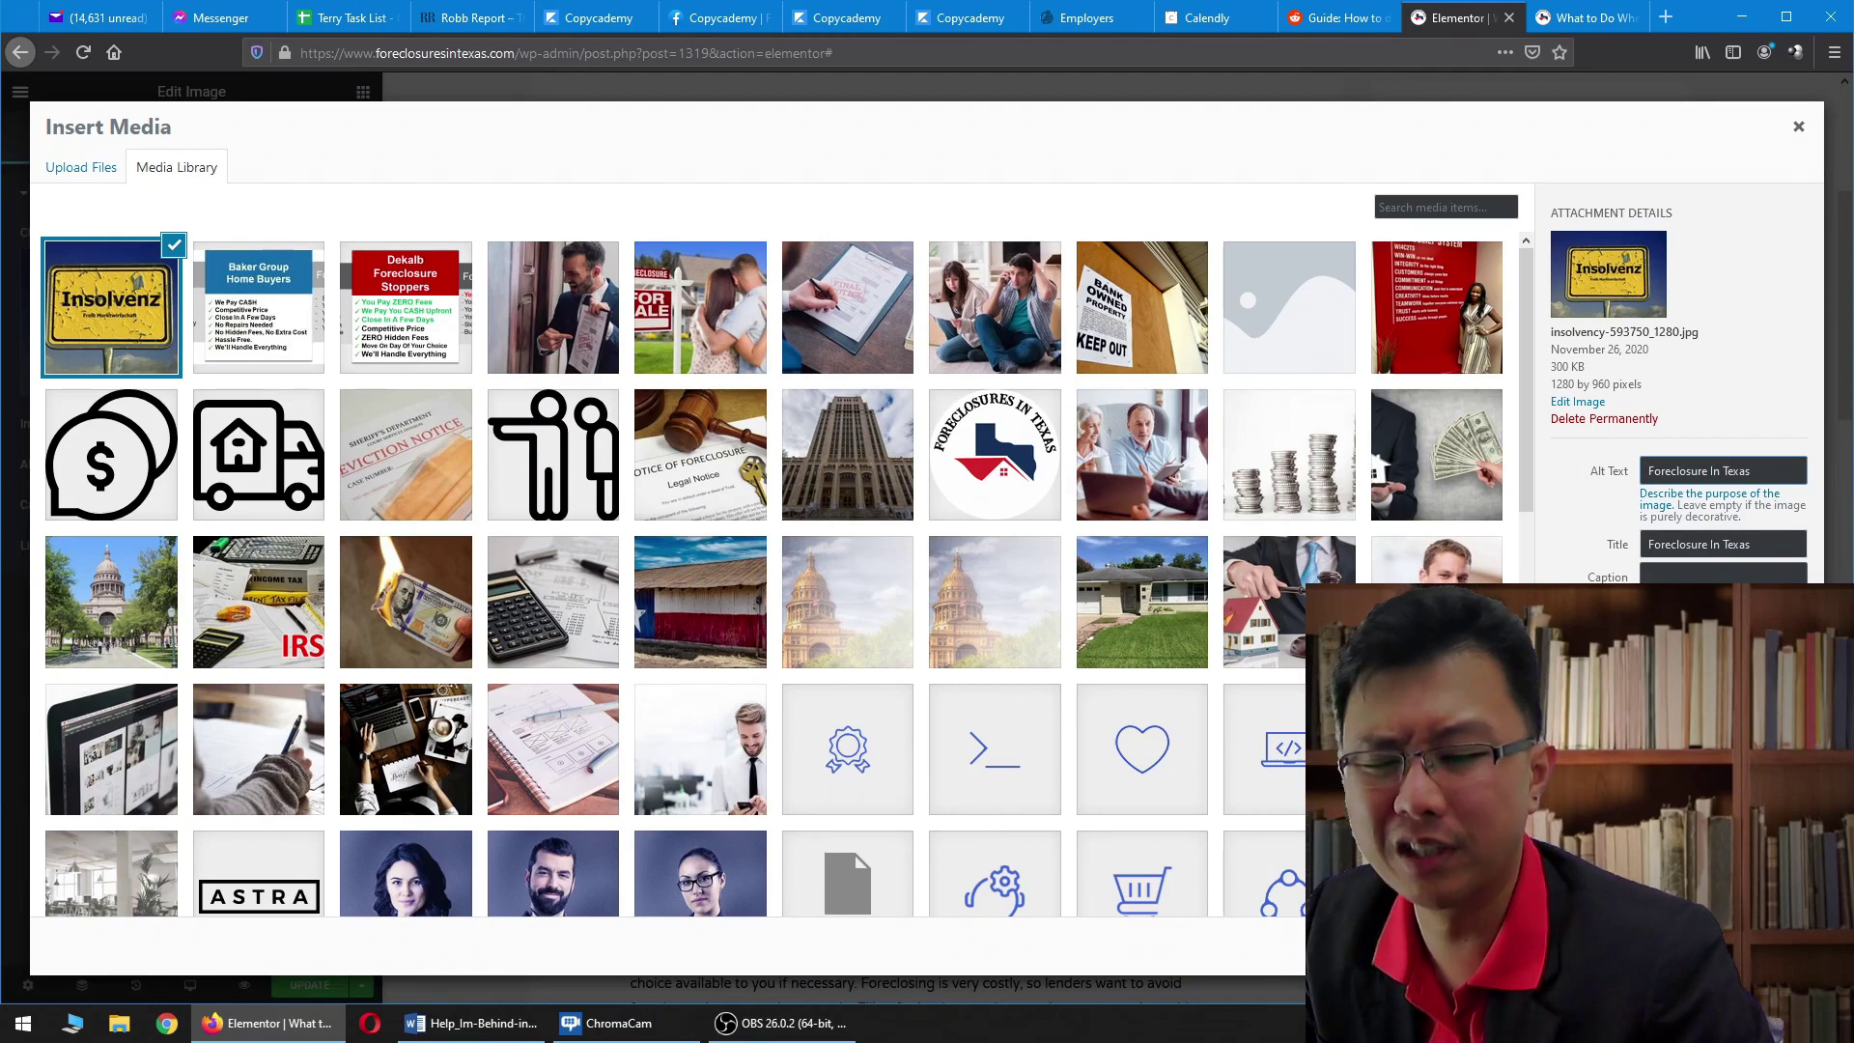
{"action": "left_click", "coordinate": [1761, 946]}
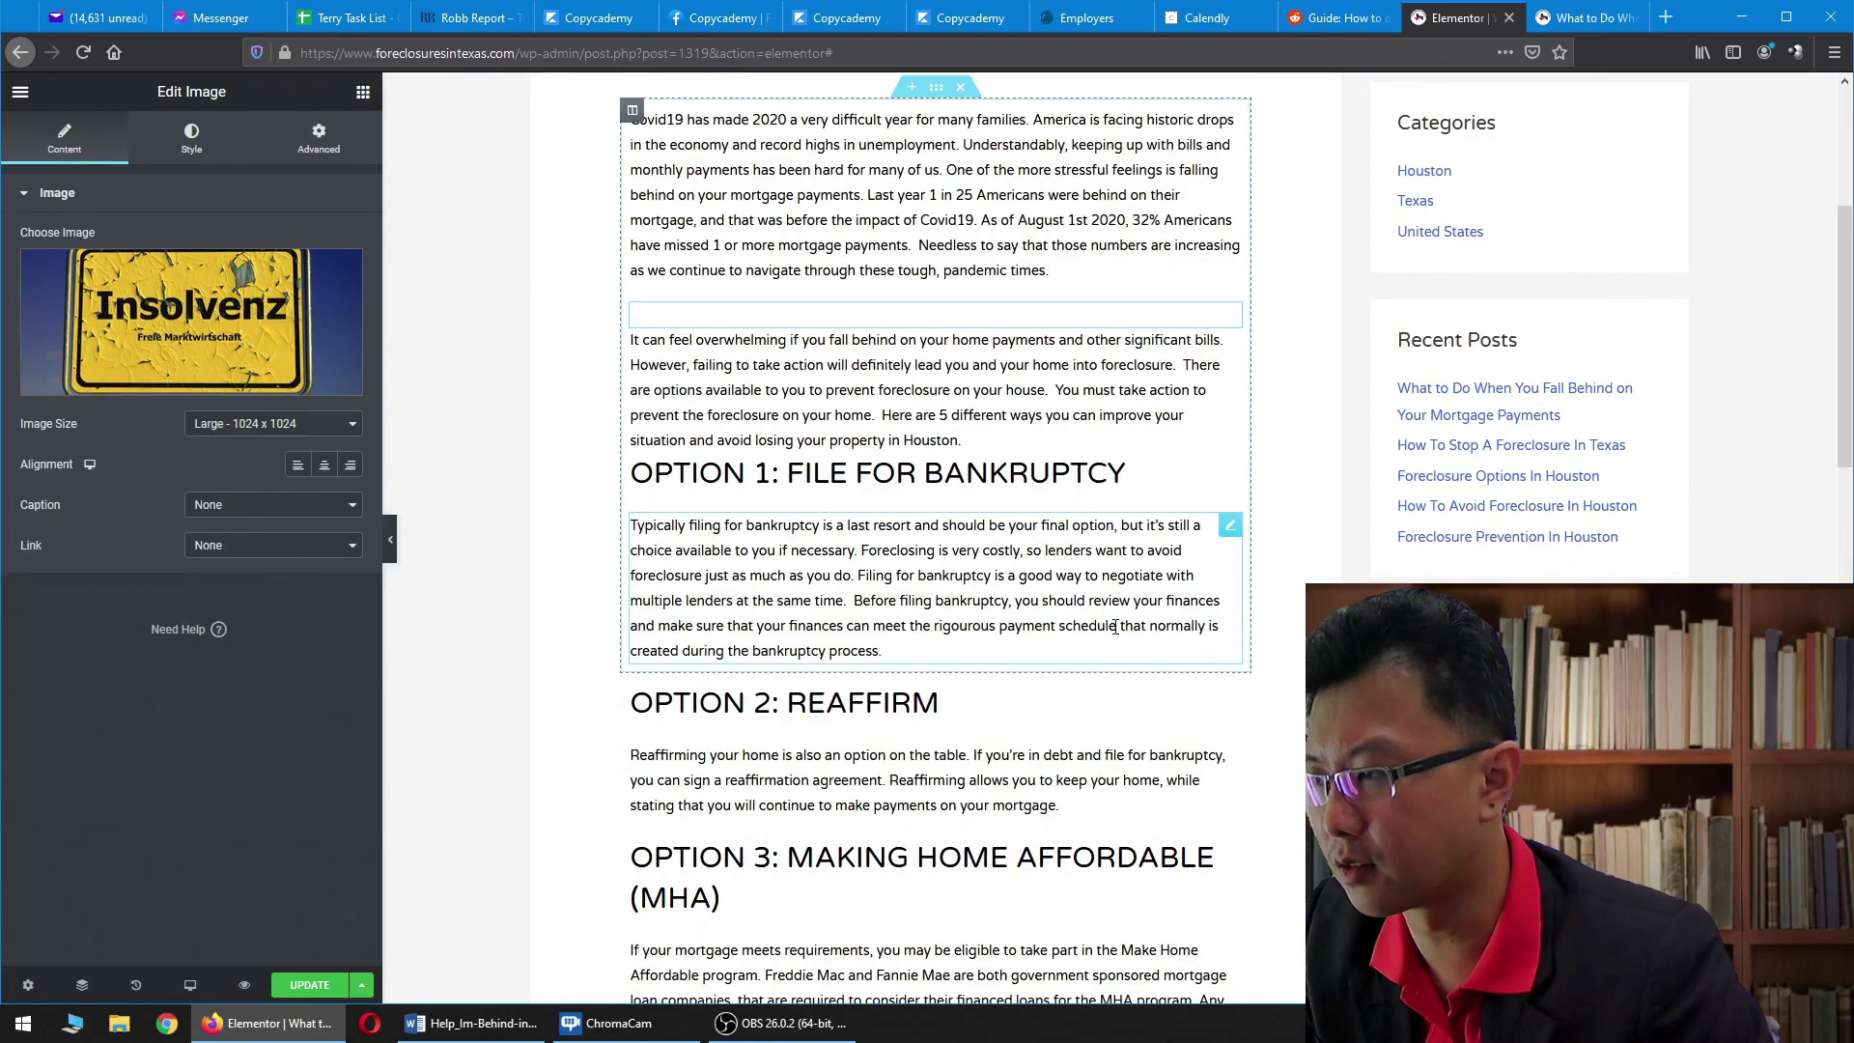
Step: Switch to the Word source document, examine the beginning of the article and return to the Elementor post
{"action": "scroll", "coordinate": [1100, 643], "scroll_direction": "up", "scroll_amount": 2}
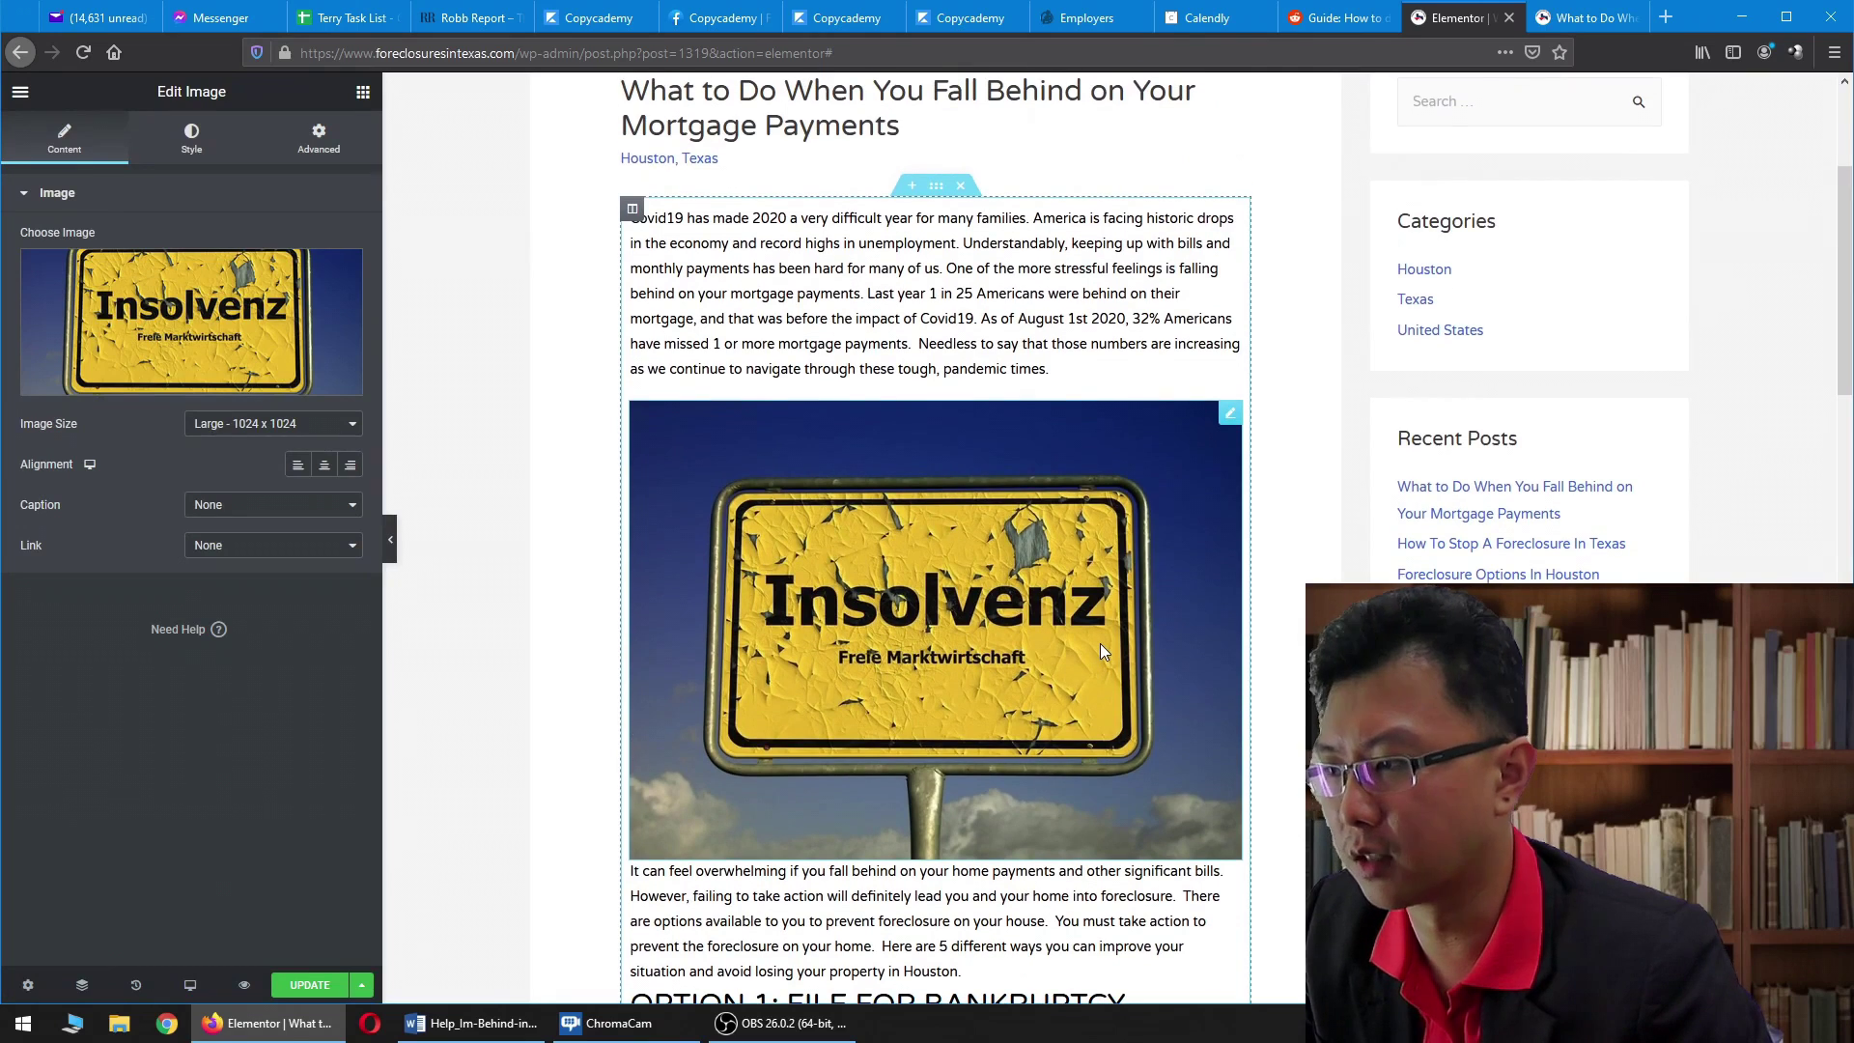
{"action": "scroll", "coordinate": [833, 528], "scroll_direction": "up", "scroll_amount": 4}
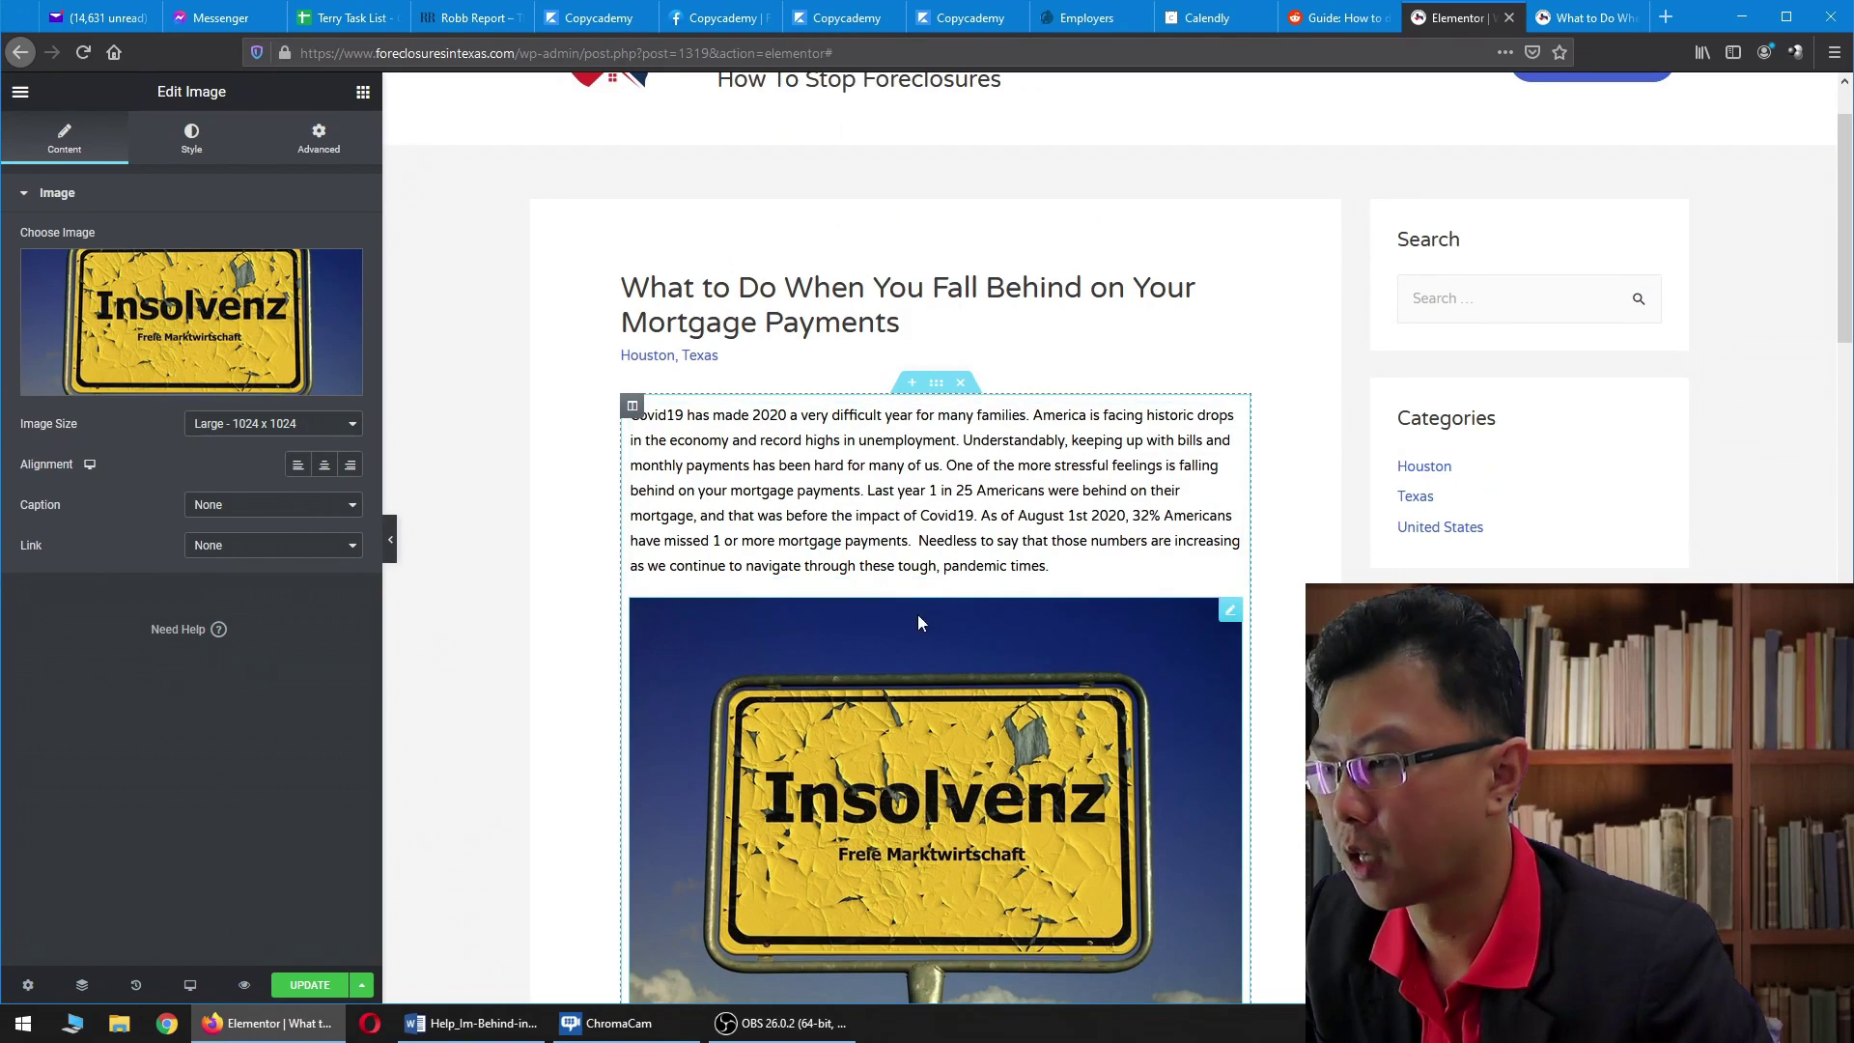
{"action": "scroll", "coordinate": [917, 615], "scroll_direction": "down", "scroll_amount": 4}
{"action": "scroll", "coordinate": [917, 614], "scroll_direction": "up", "scroll_amount": 3}
{"action": "scroll", "coordinate": [917, 614], "scroll_direction": "up", "scroll_amount": 3}
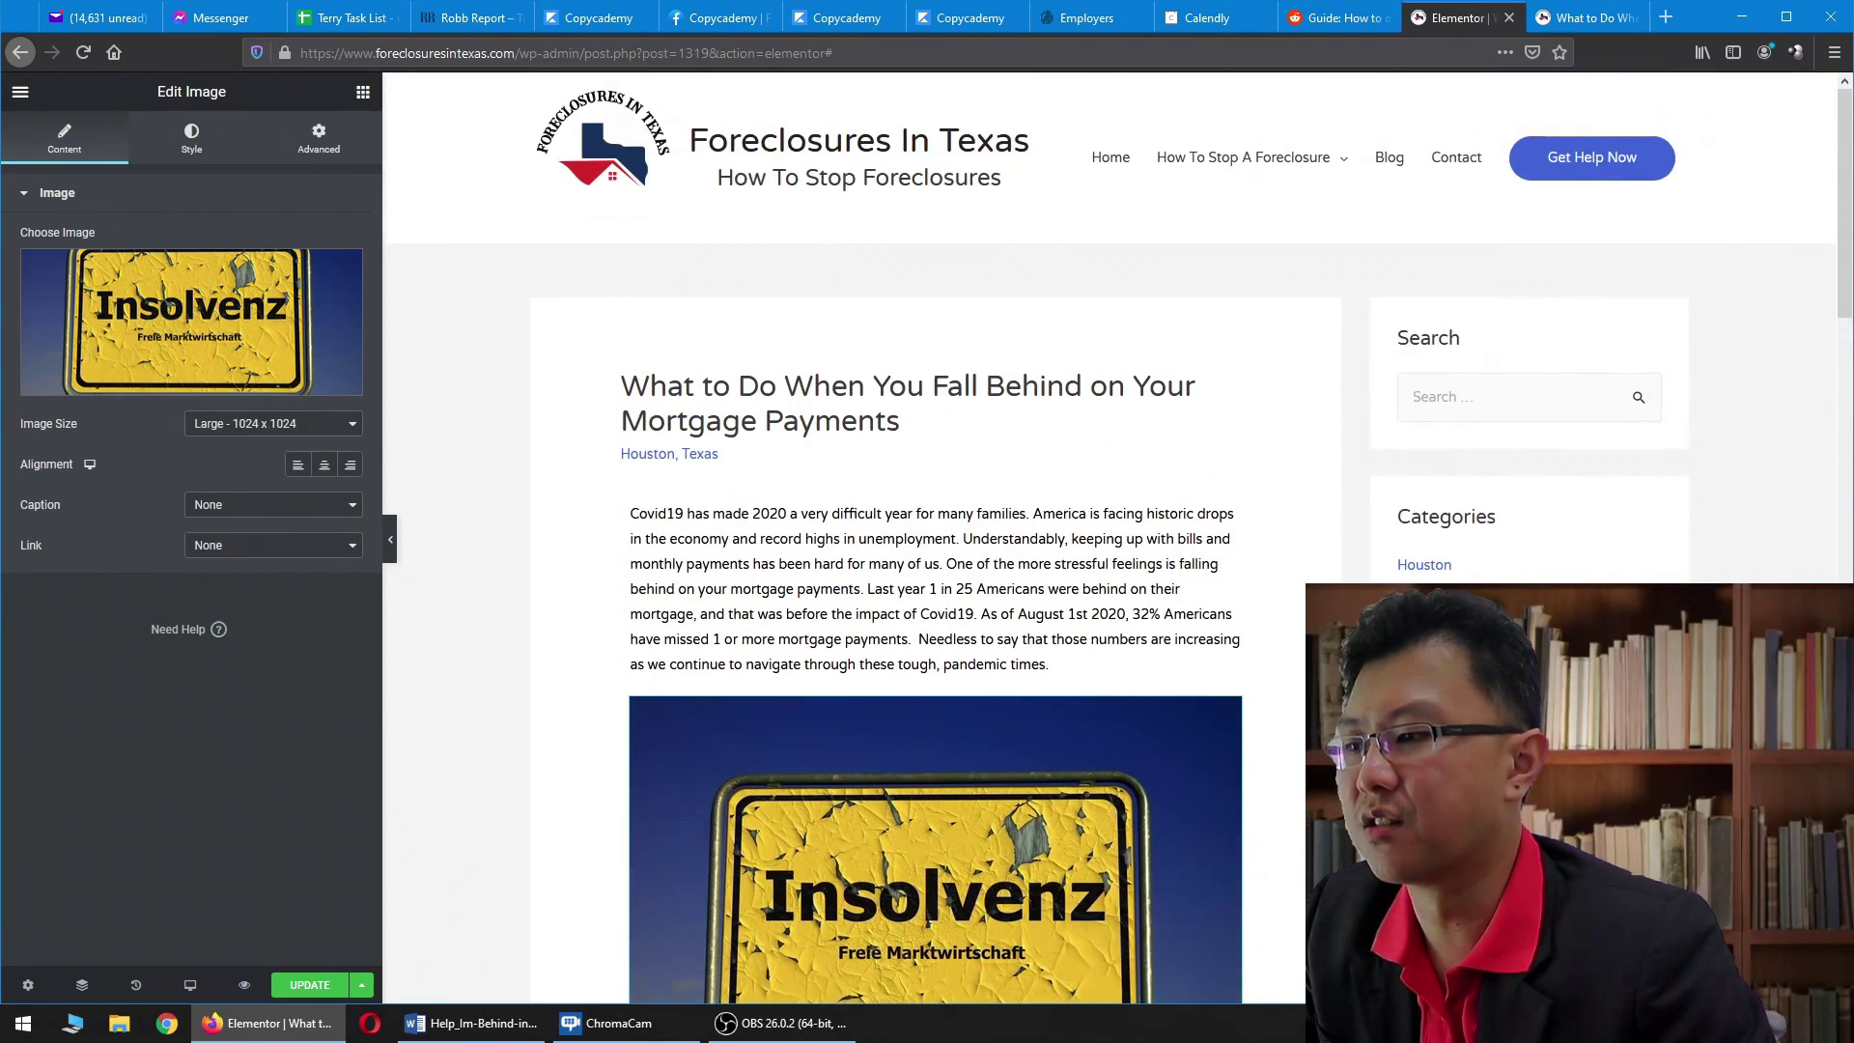
{"action": "key", "text": "alt+Tab"}
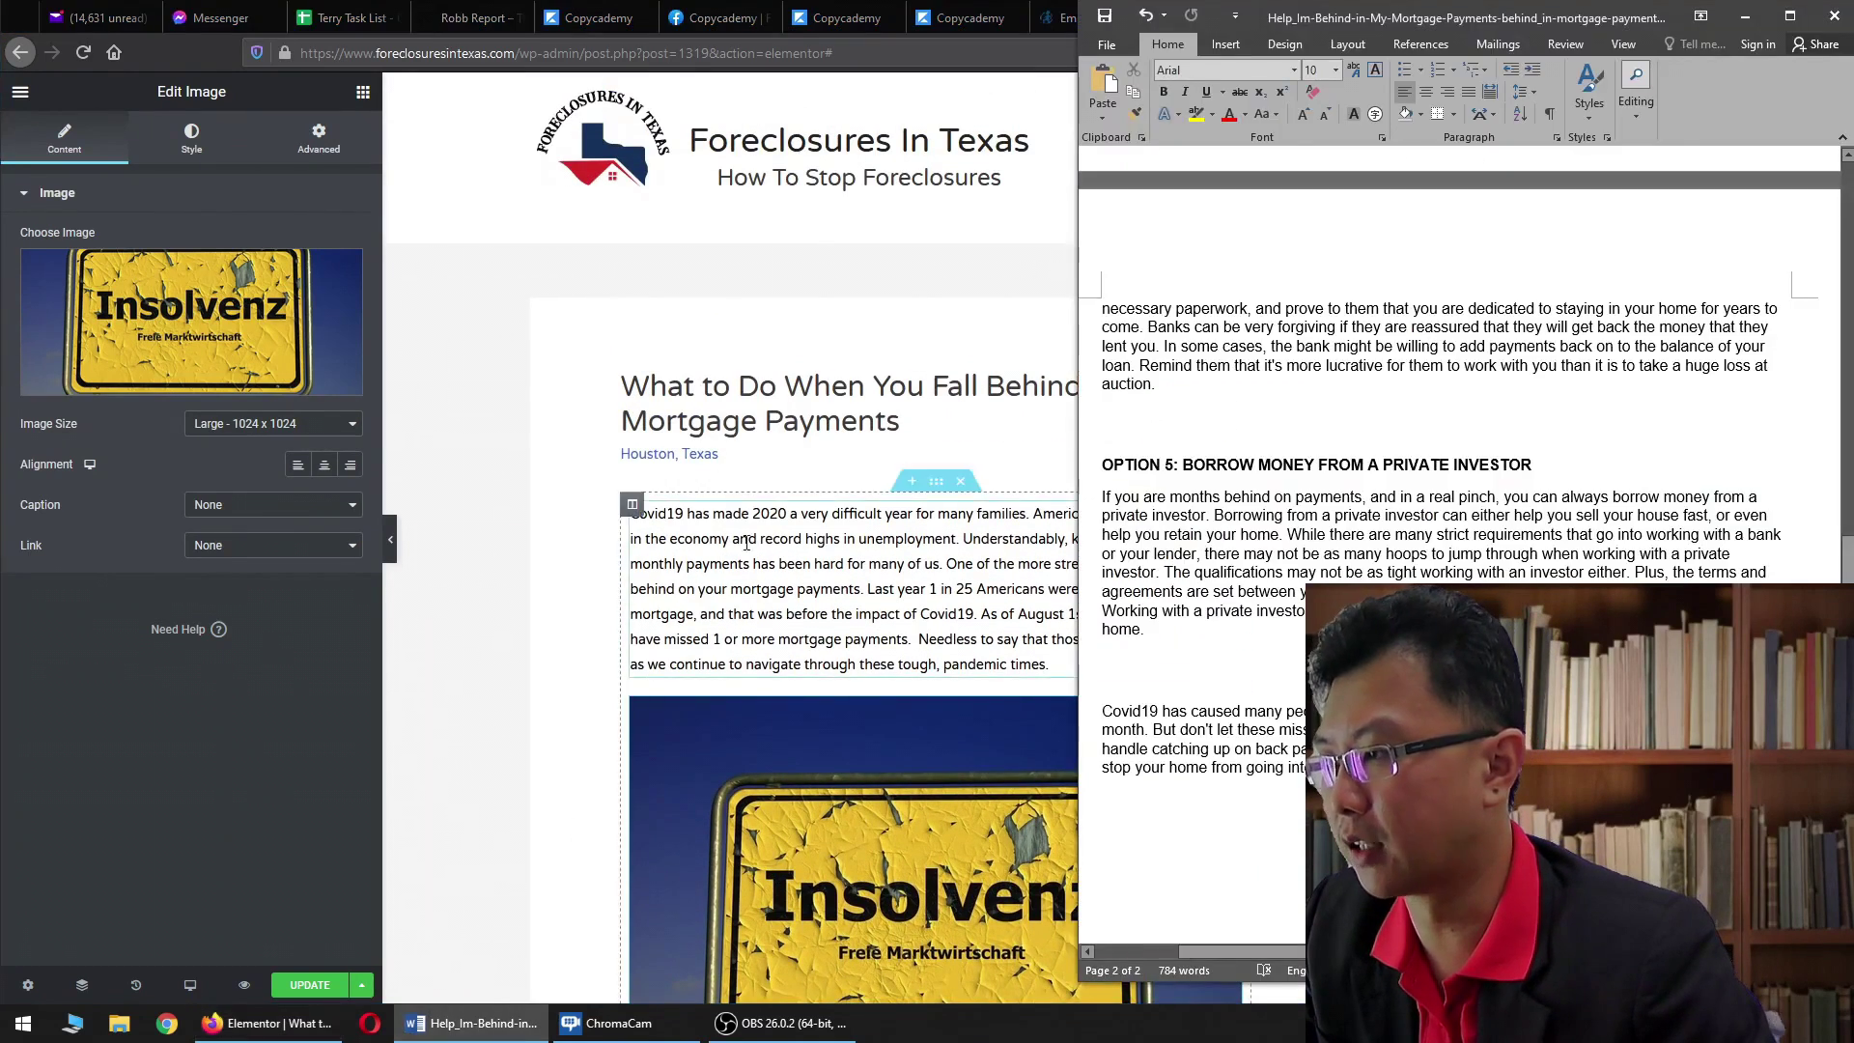
{"action": "scroll", "coordinate": [1421, 553], "scroll_direction": "up", "scroll_amount": 20}
{"action": "left_click_drag", "start_coordinate": [1258, 367], "coordinate": [1382, 417]}
{"action": "left_click", "coordinate": [1382, 425]}
{"action": "left_click", "coordinate": [595, 583]}
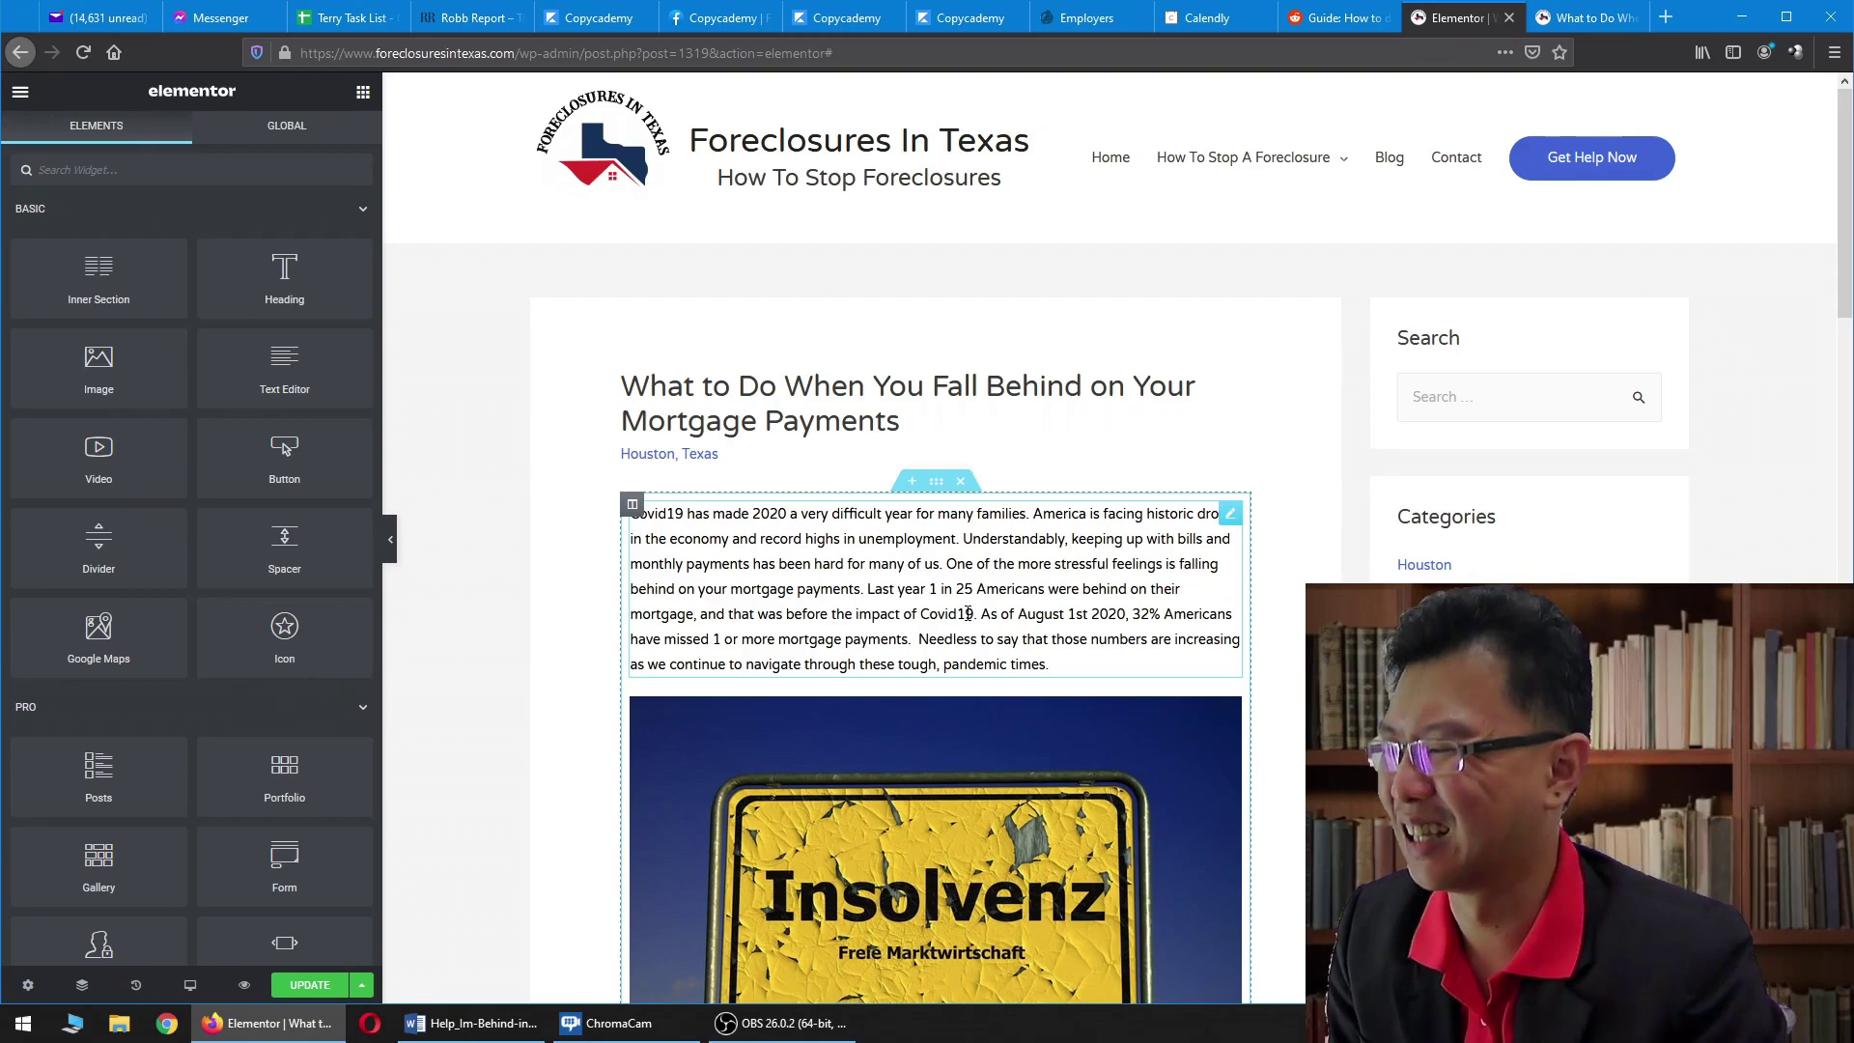
Step: Duplicate the Text Editor widget that holds the post's opening Covid19 paragraph
{"action": "left_click", "coordinate": [1230, 515]}
{"action": "right_click", "coordinate": [1230, 516]}
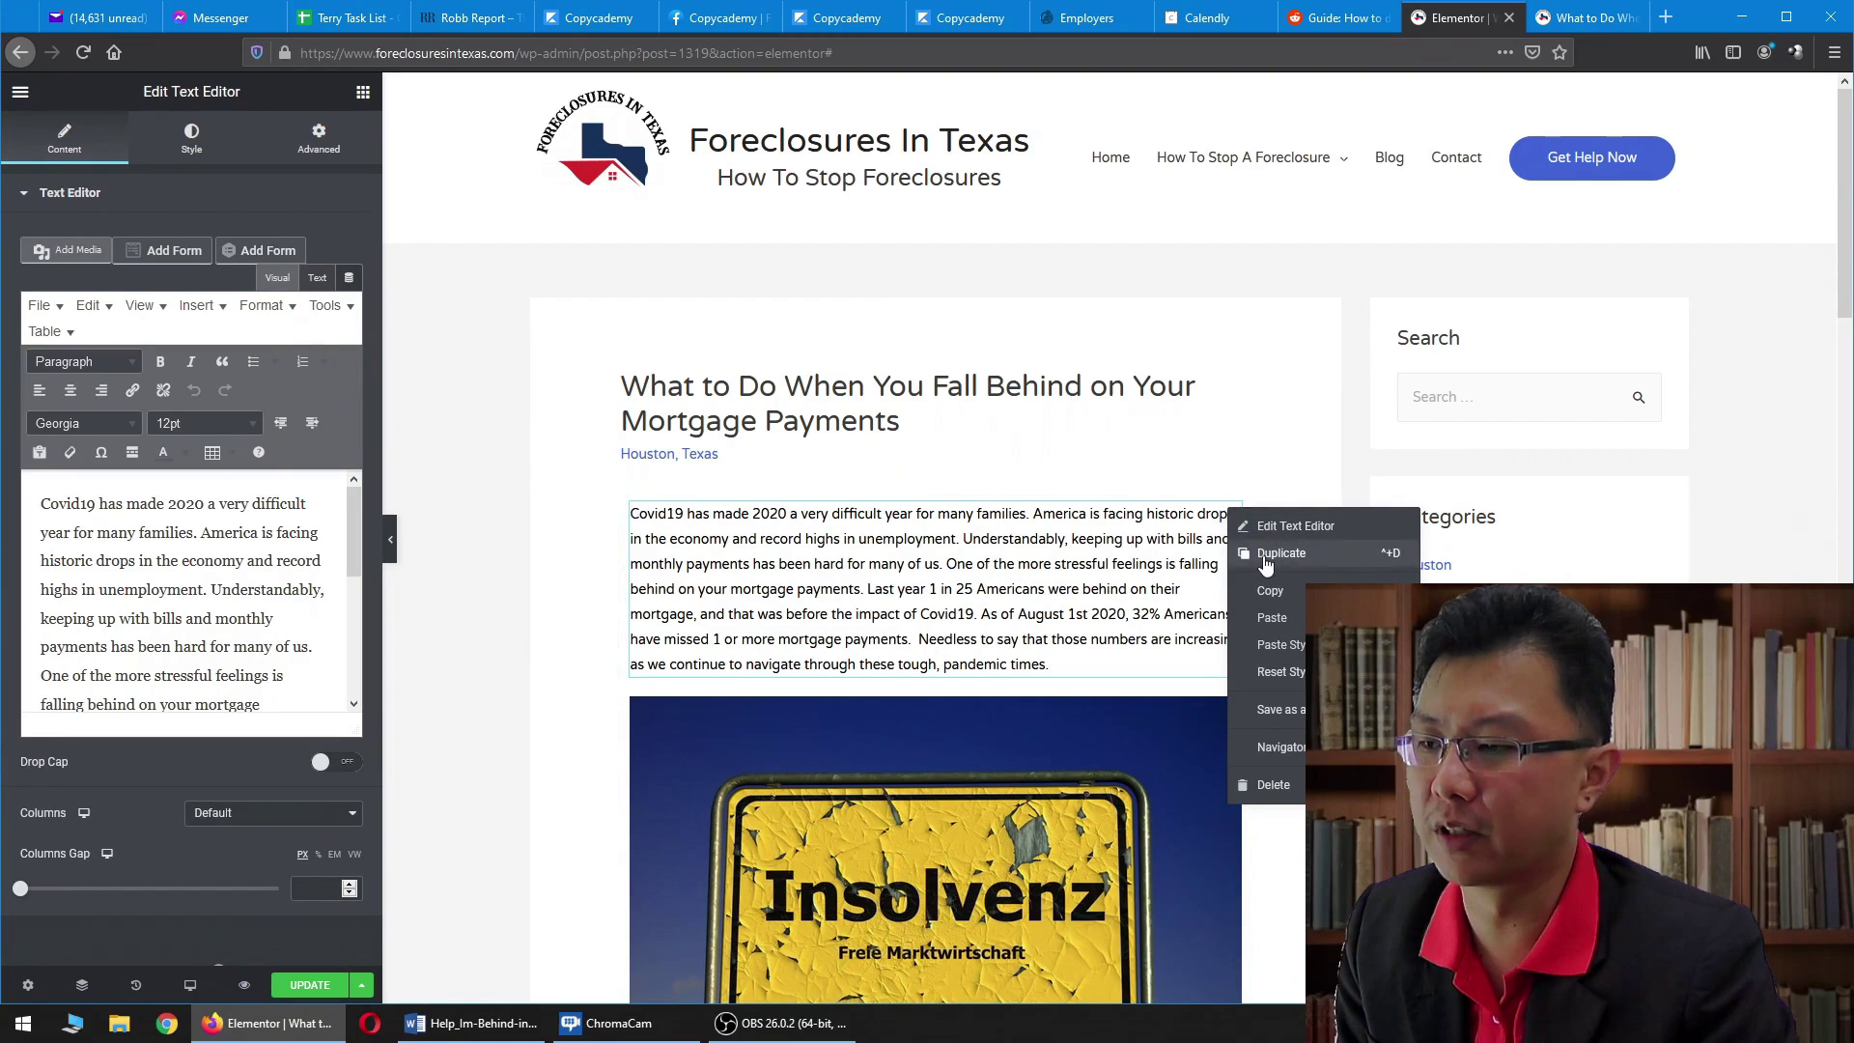
{"action": "left_click", "coordinate": [1264, 565]}
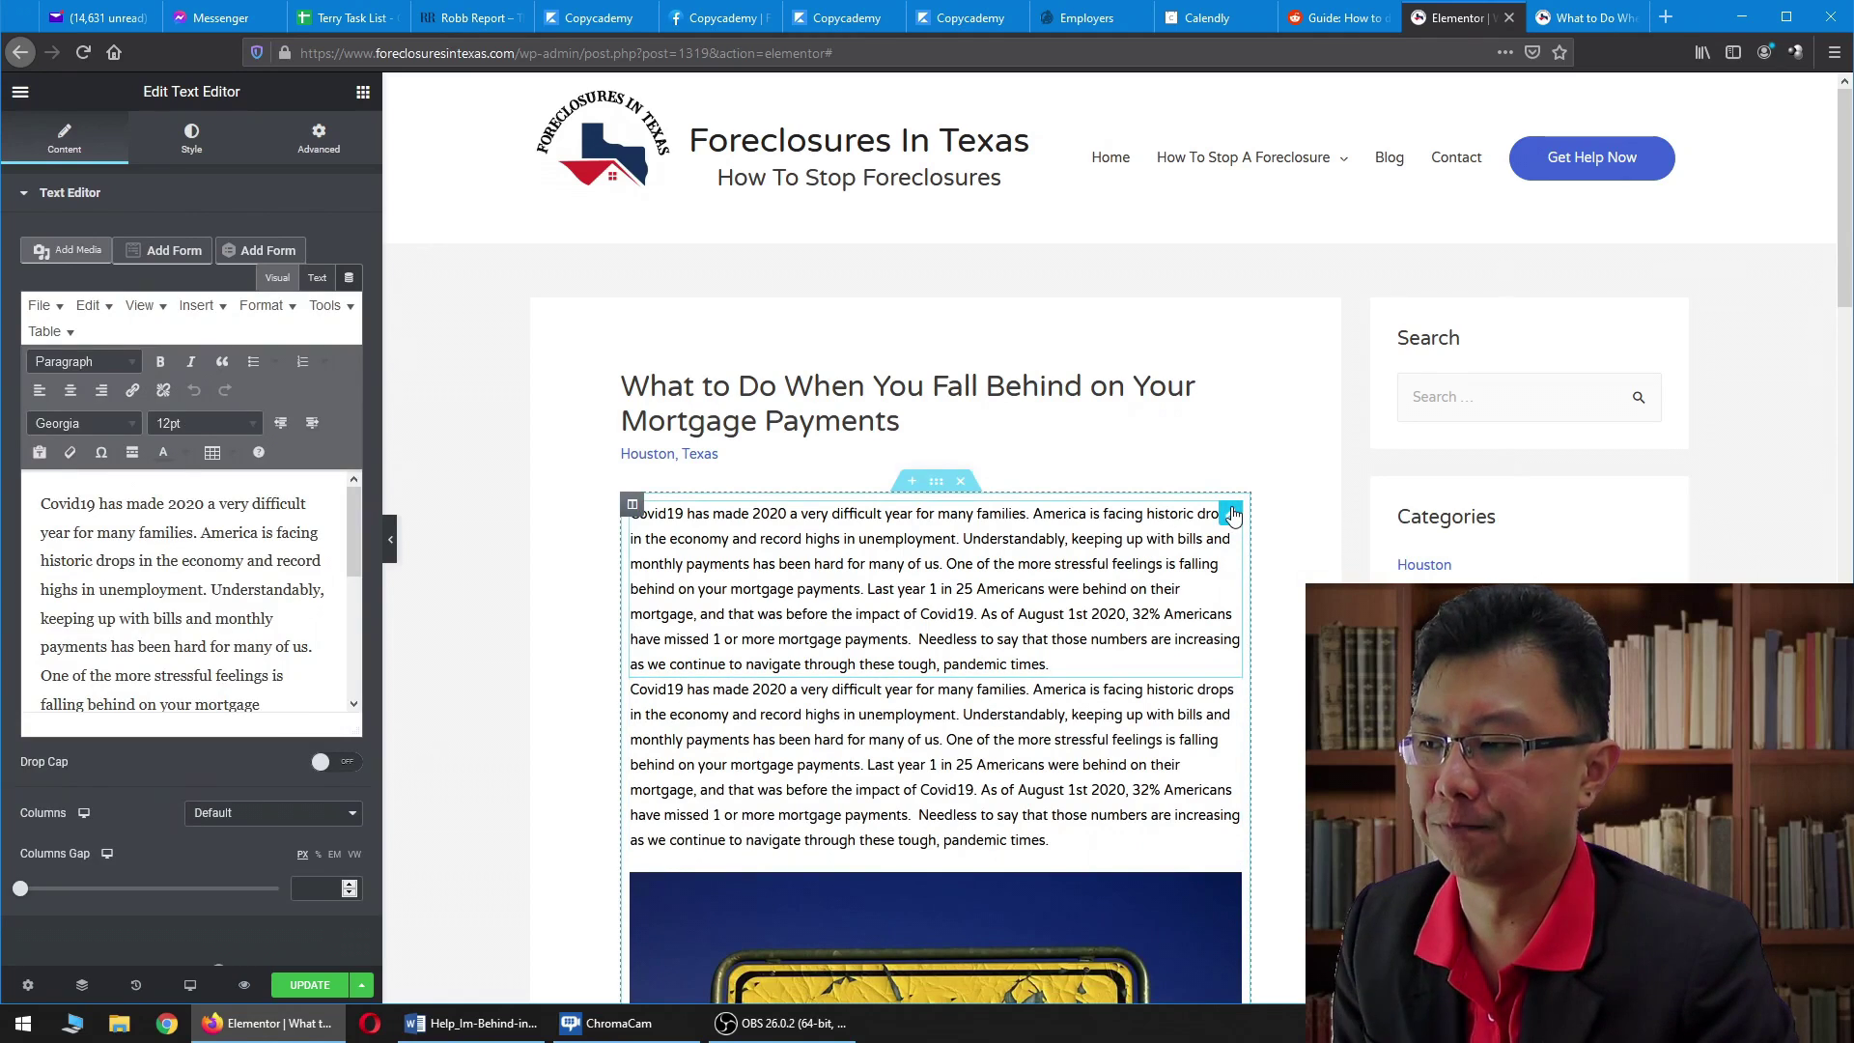
Step: In the first copy of the opening paragraph, delete everything from "Last year 1 in 25 Americans" to the end
{"action": "scroll", "coordinate": [193, 586], "scroll_direction": "down", "scroll_amount": 3}
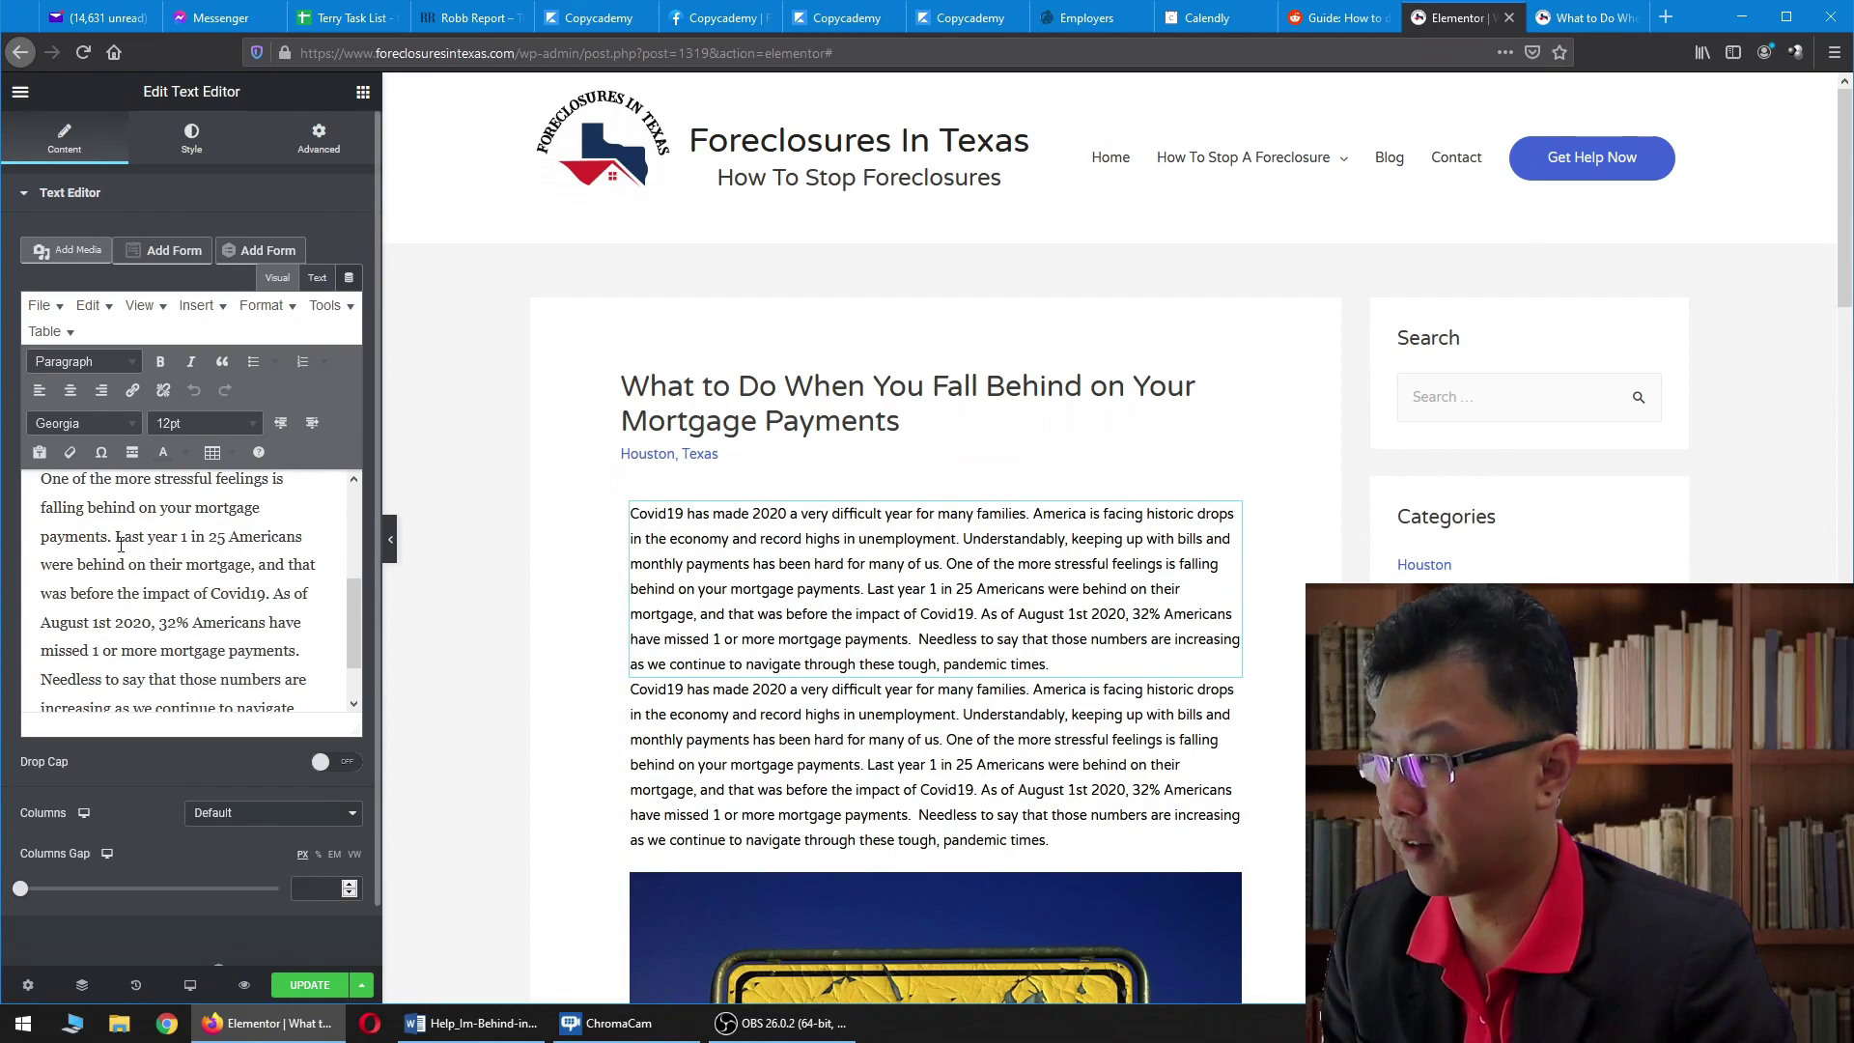
{"action": "left_click_drag", "start_coordinate": [116, 537], "coordinate": [289, 676]}
{"action": "key", "text": "Delete"}
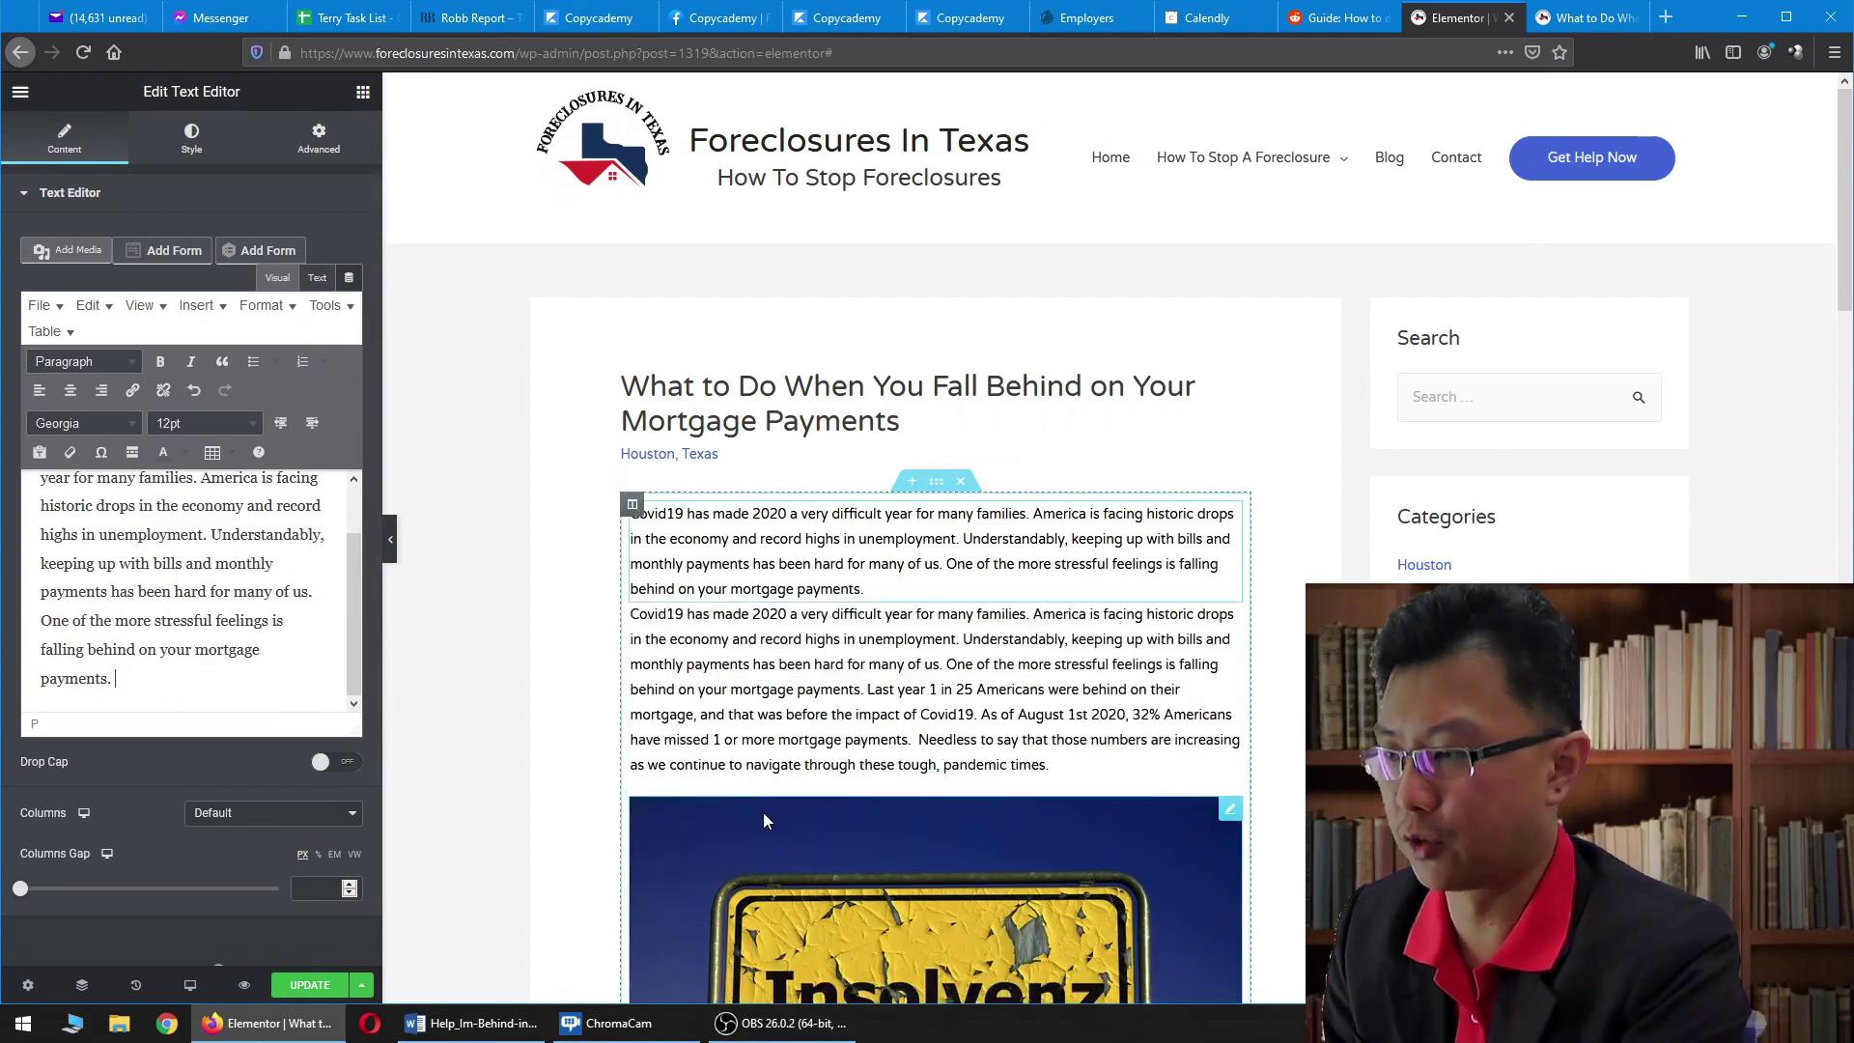
Step: In the second copy of the opening paragraph, delete everything before "Last year 1 in 25 Americans", including the leading space
{"action": "left_click", "coordinate": [1231, 616]}
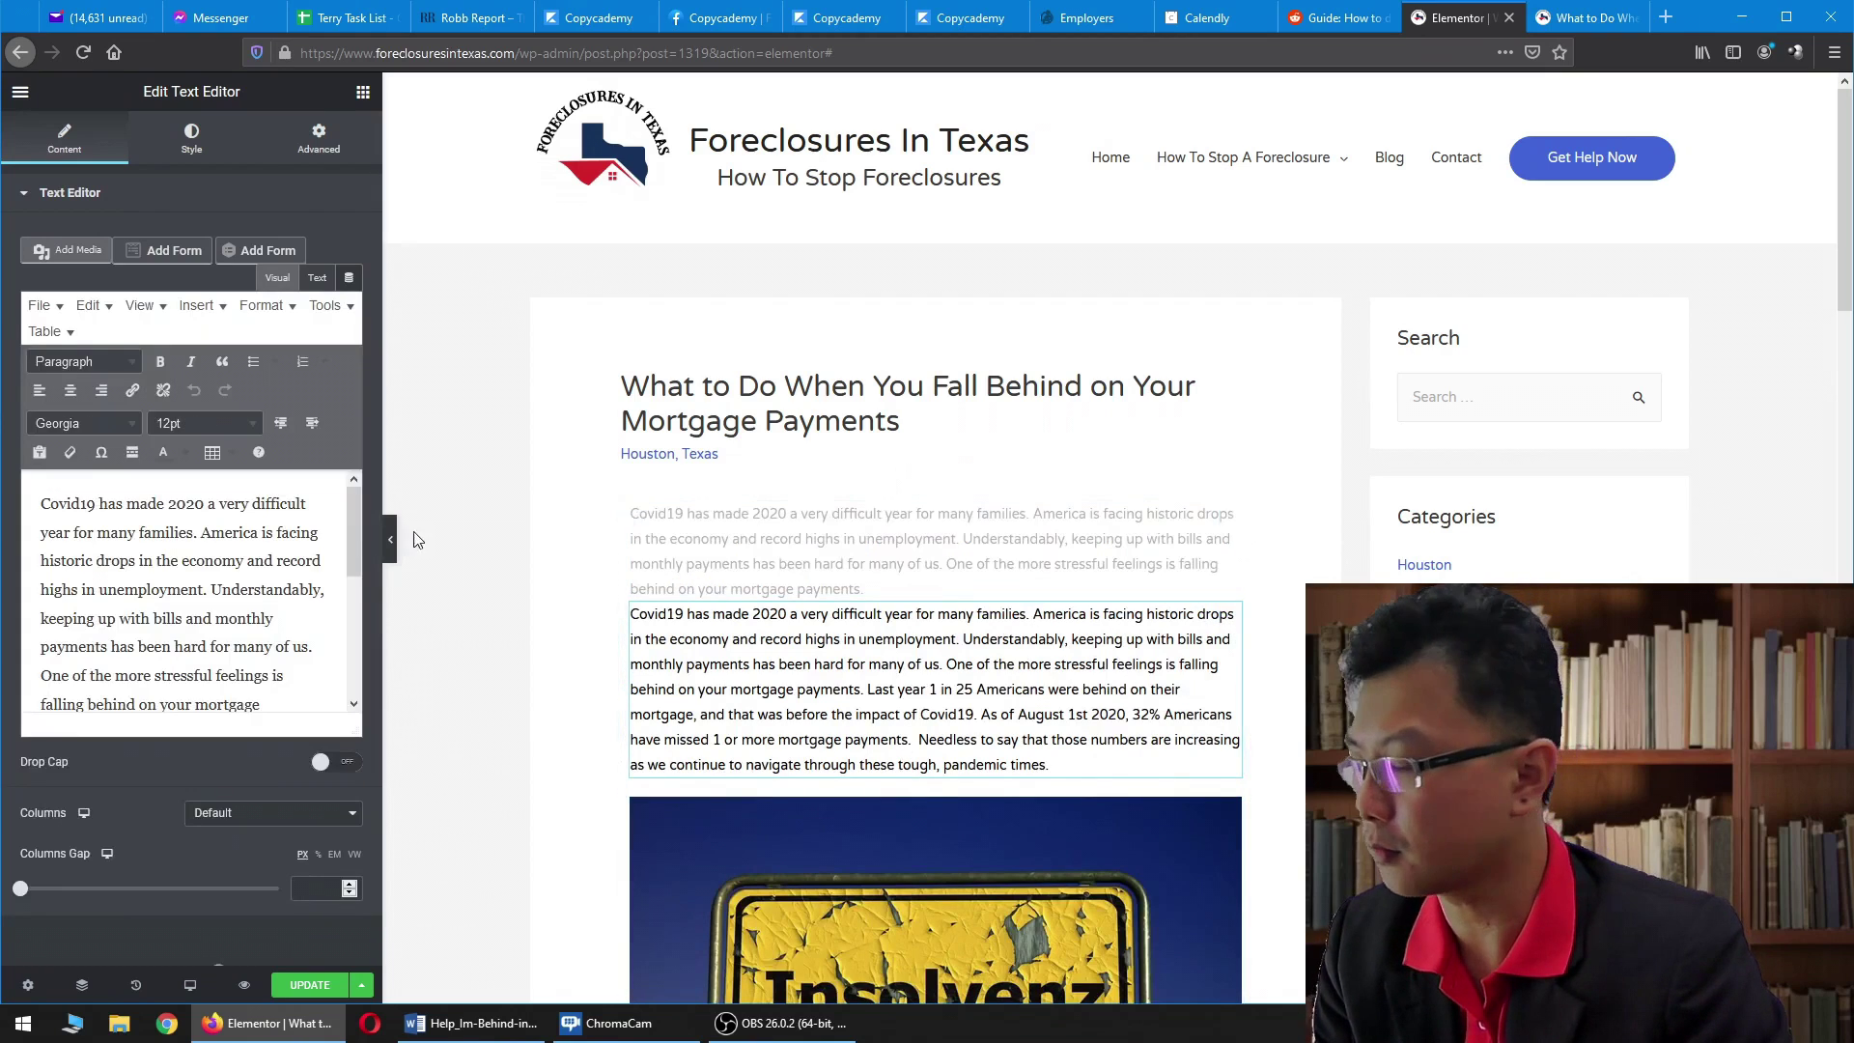
{"action": "scroll", "coordinate": [131, 564], "scroll_direction": "down", "scroll_amount": 5}
{"action": "scroll", "coordinate": [131, 565], "scroll_direction": "up", "scroll_amount": 2}
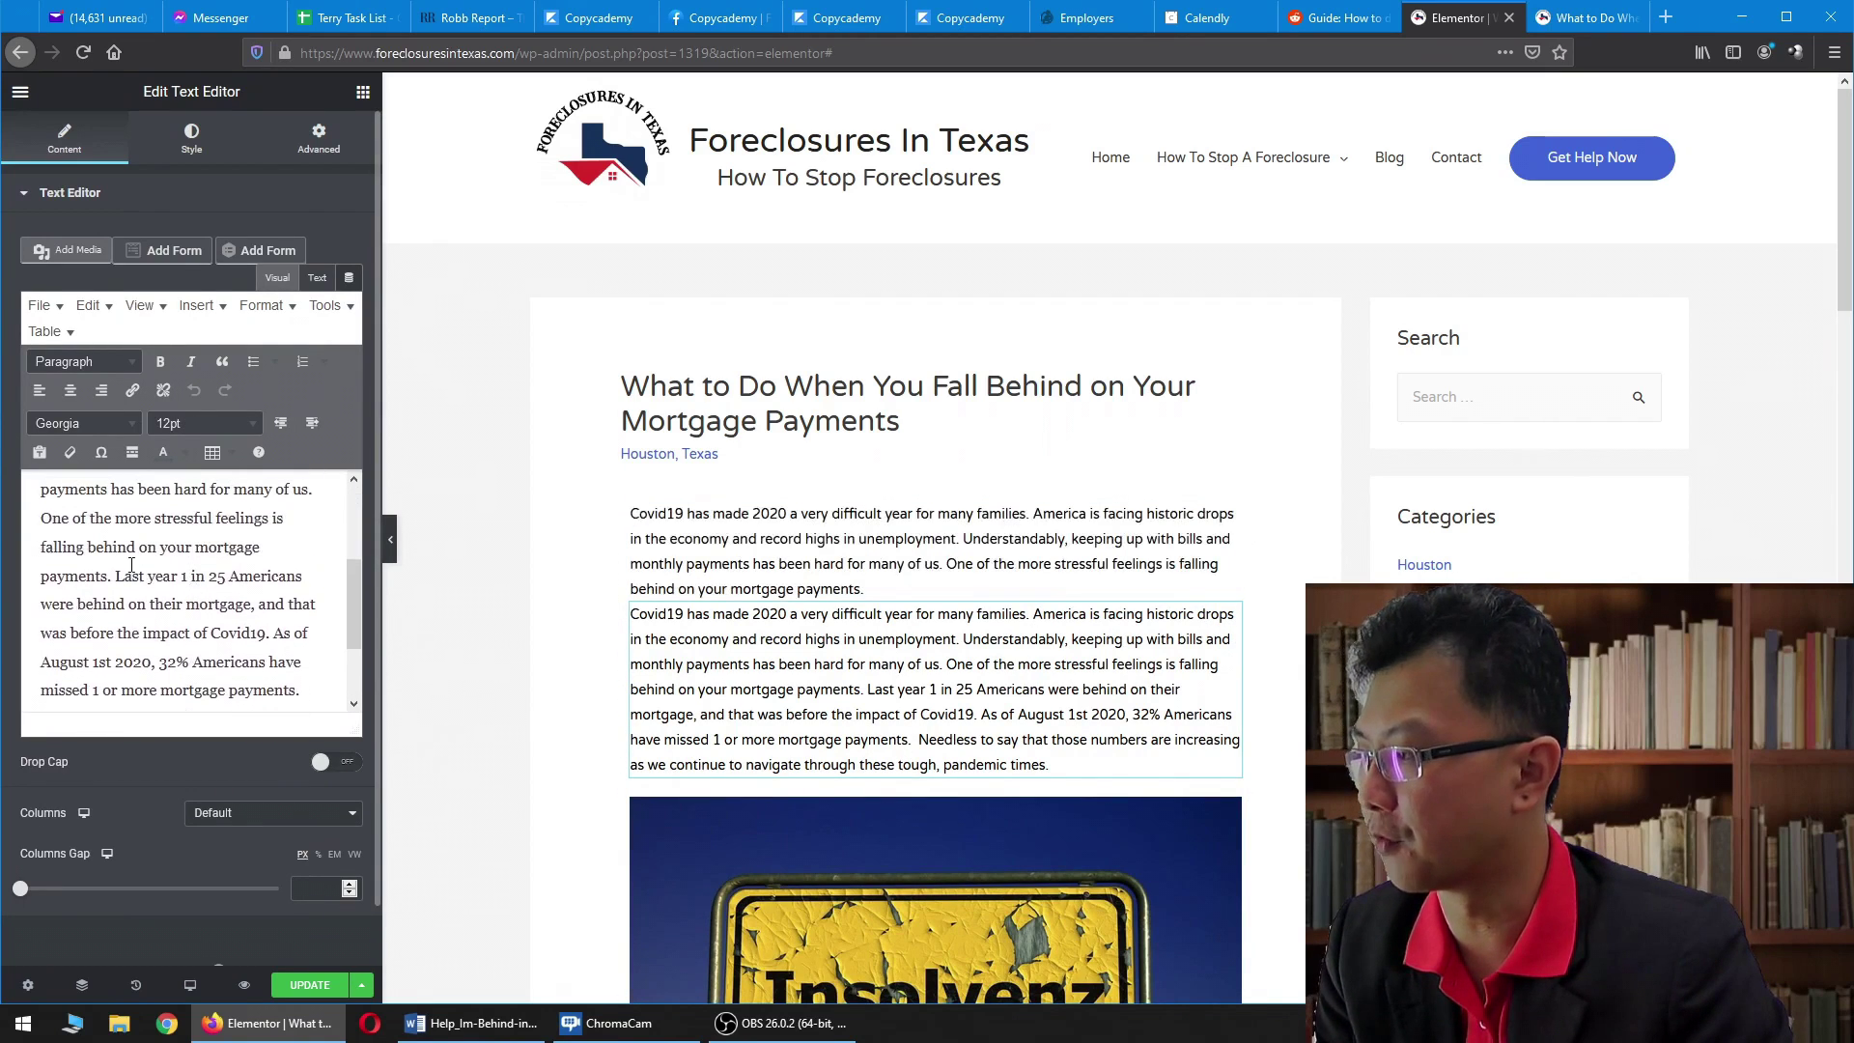
{"action": "left_click_drag", "start_coordinate": [115, 575], "coordinate": [41, 482]}
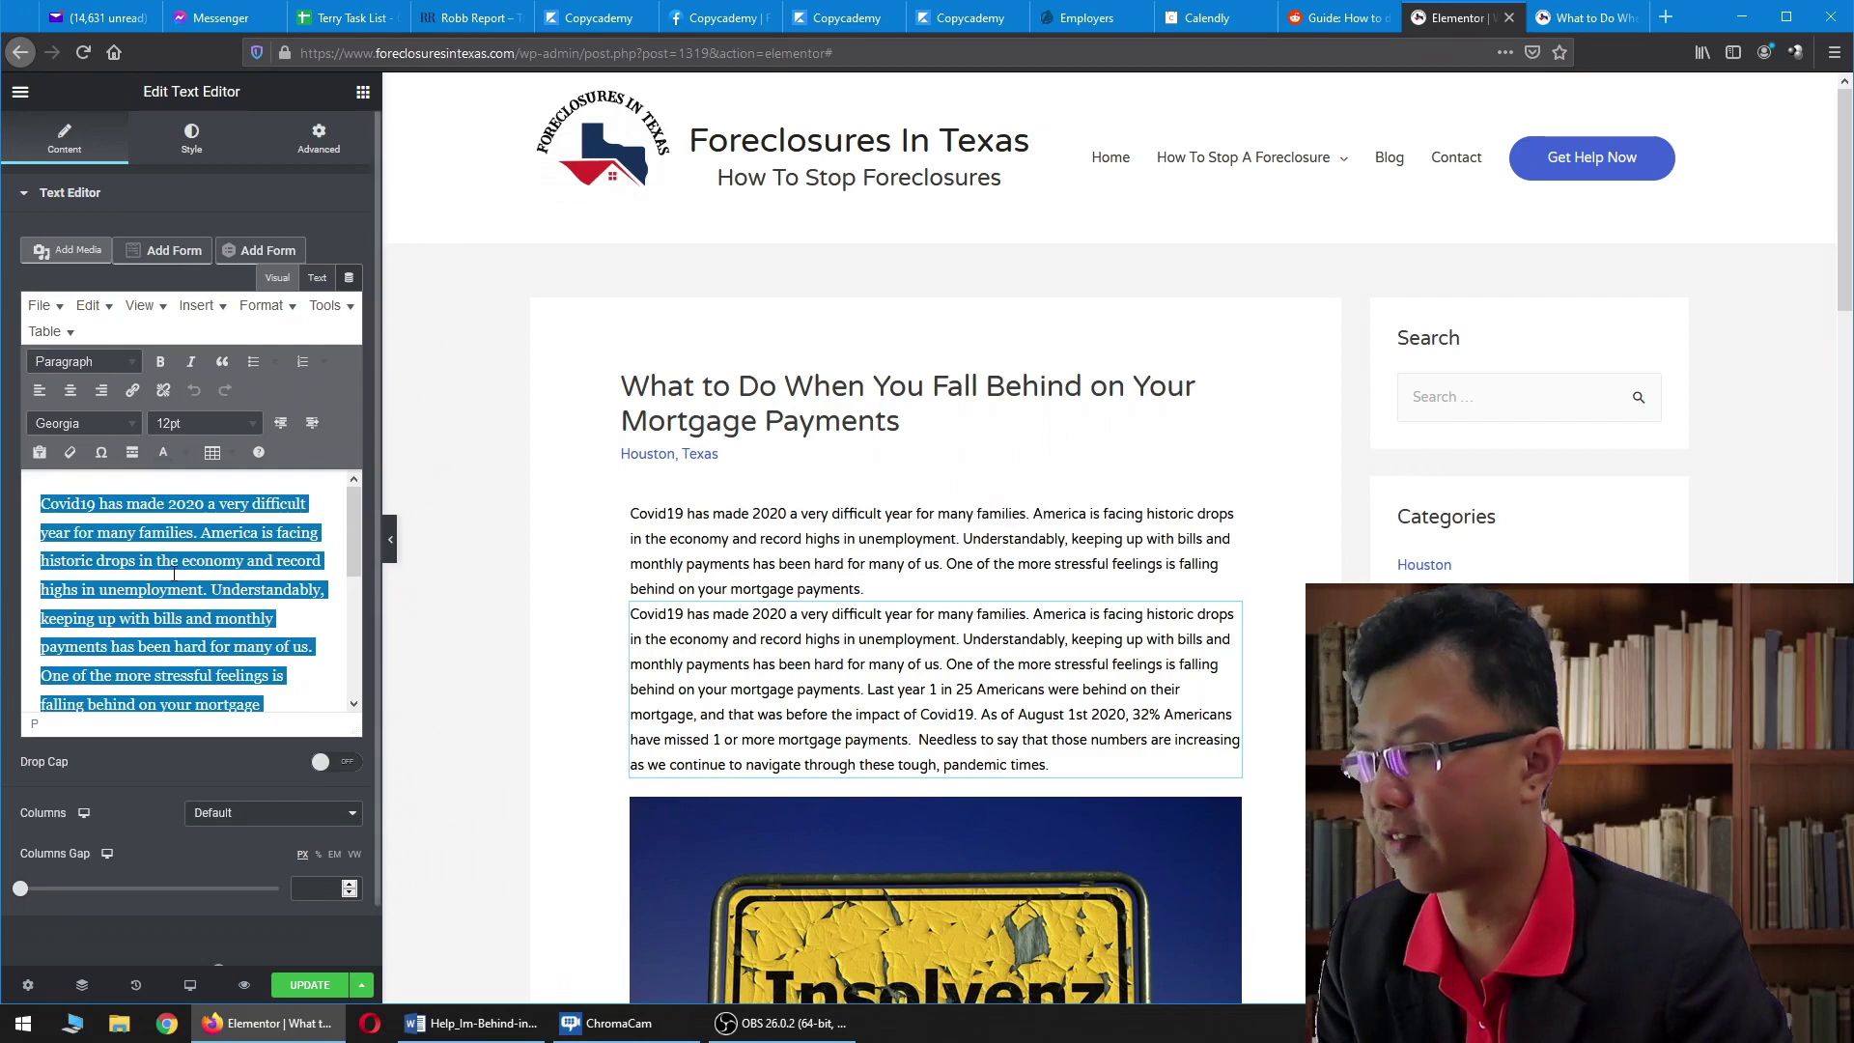
{"action": "key", "text": "Delete"}
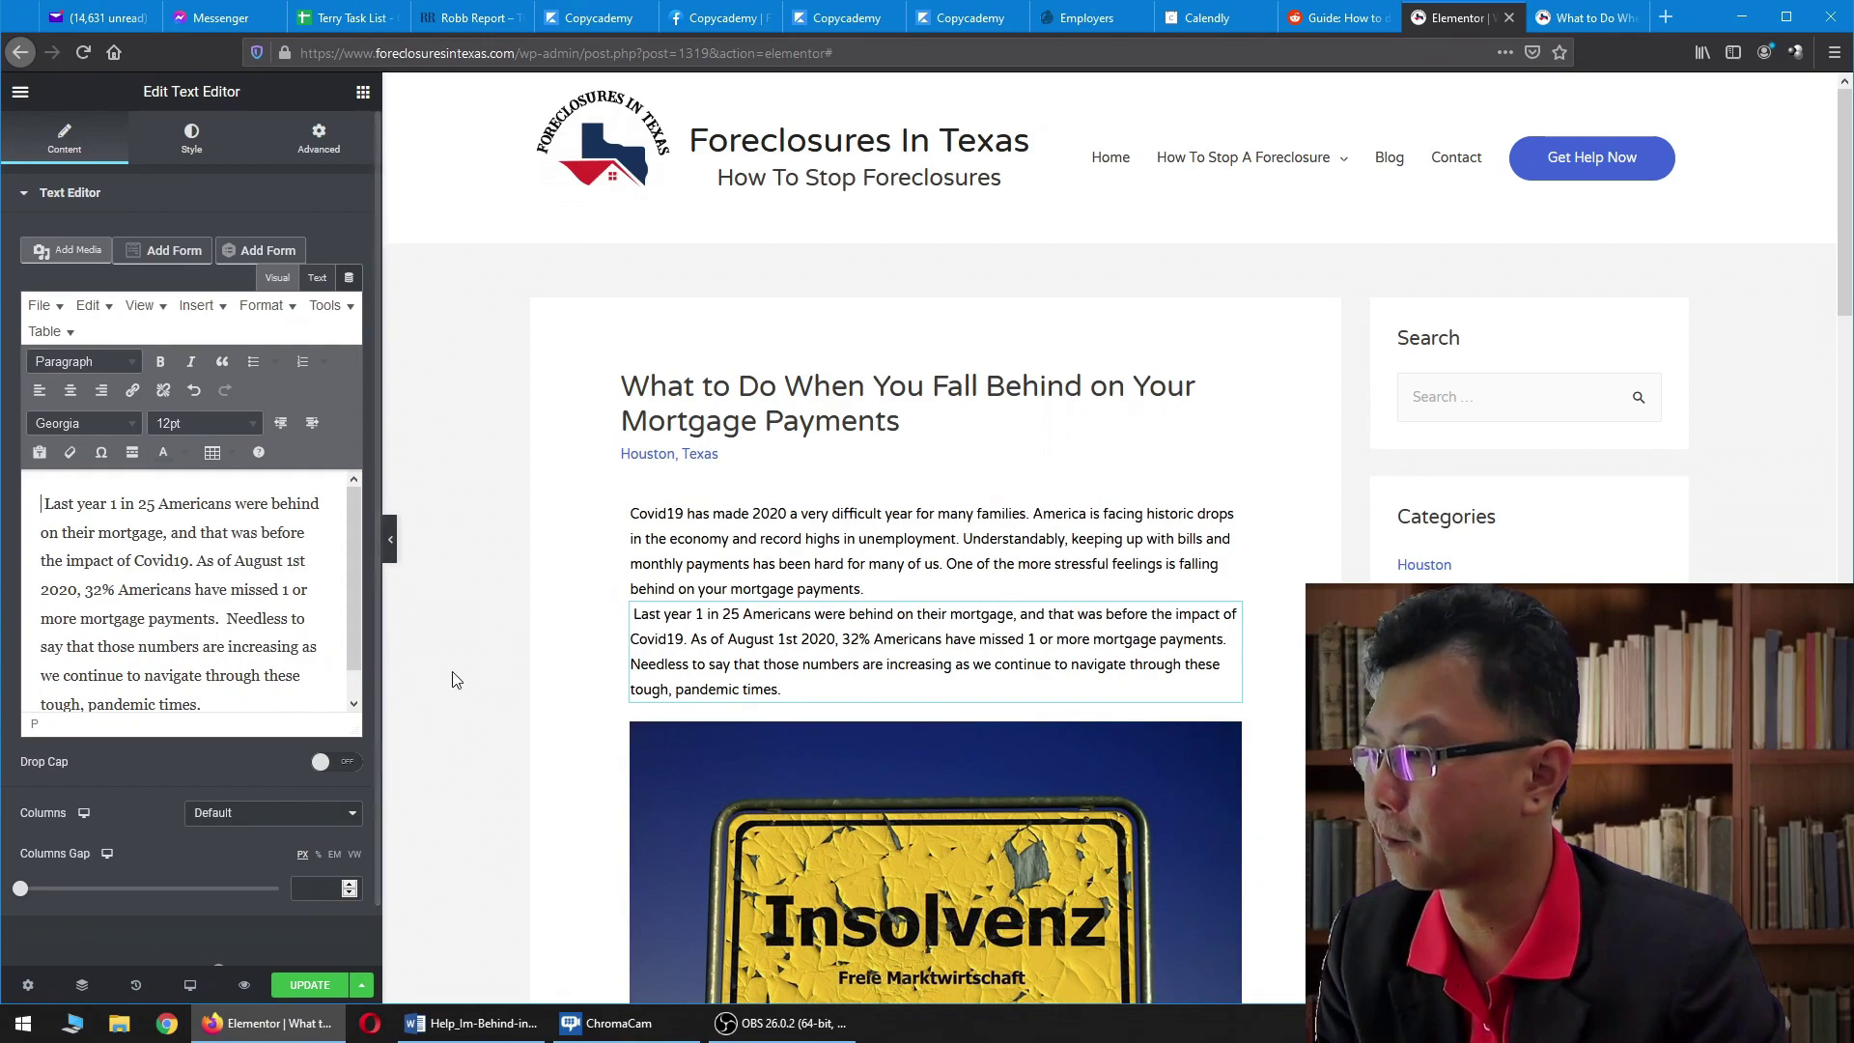
{"action": "key", "text": "Delete"}
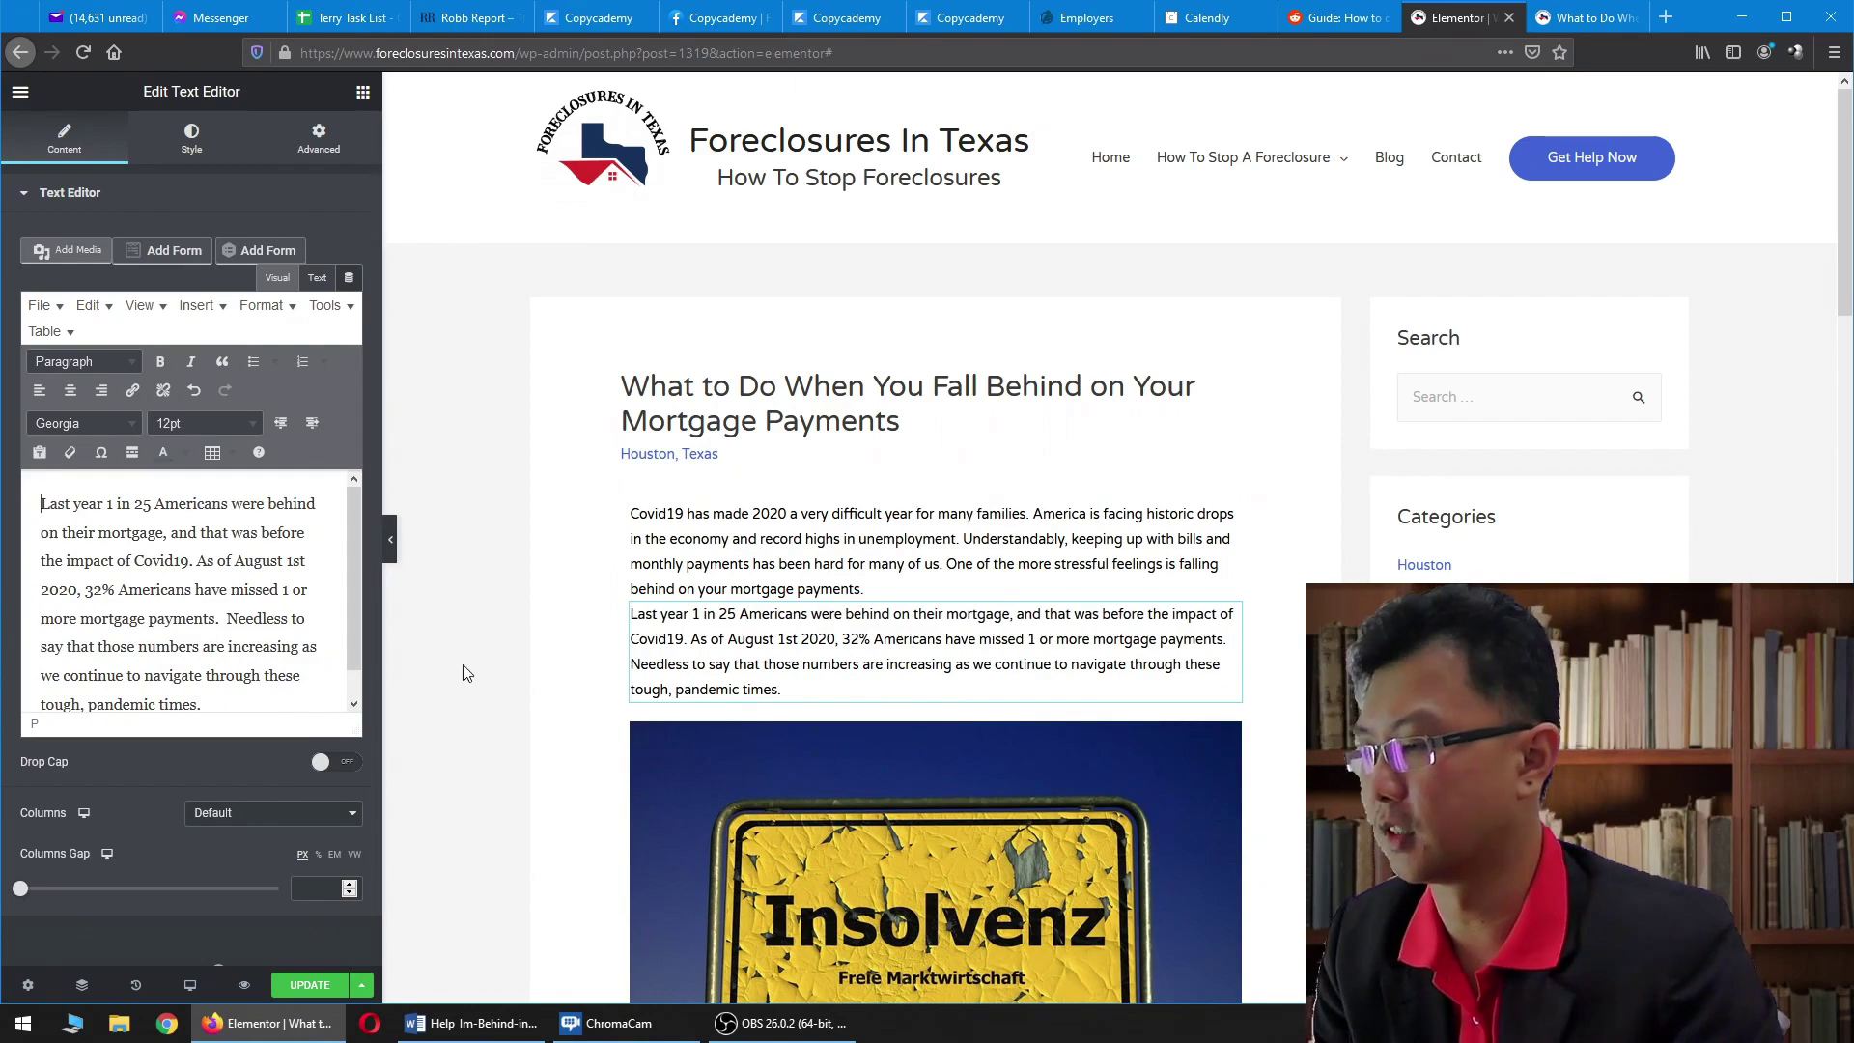
{"action": "left_click", "coordinate": [548, 562]}
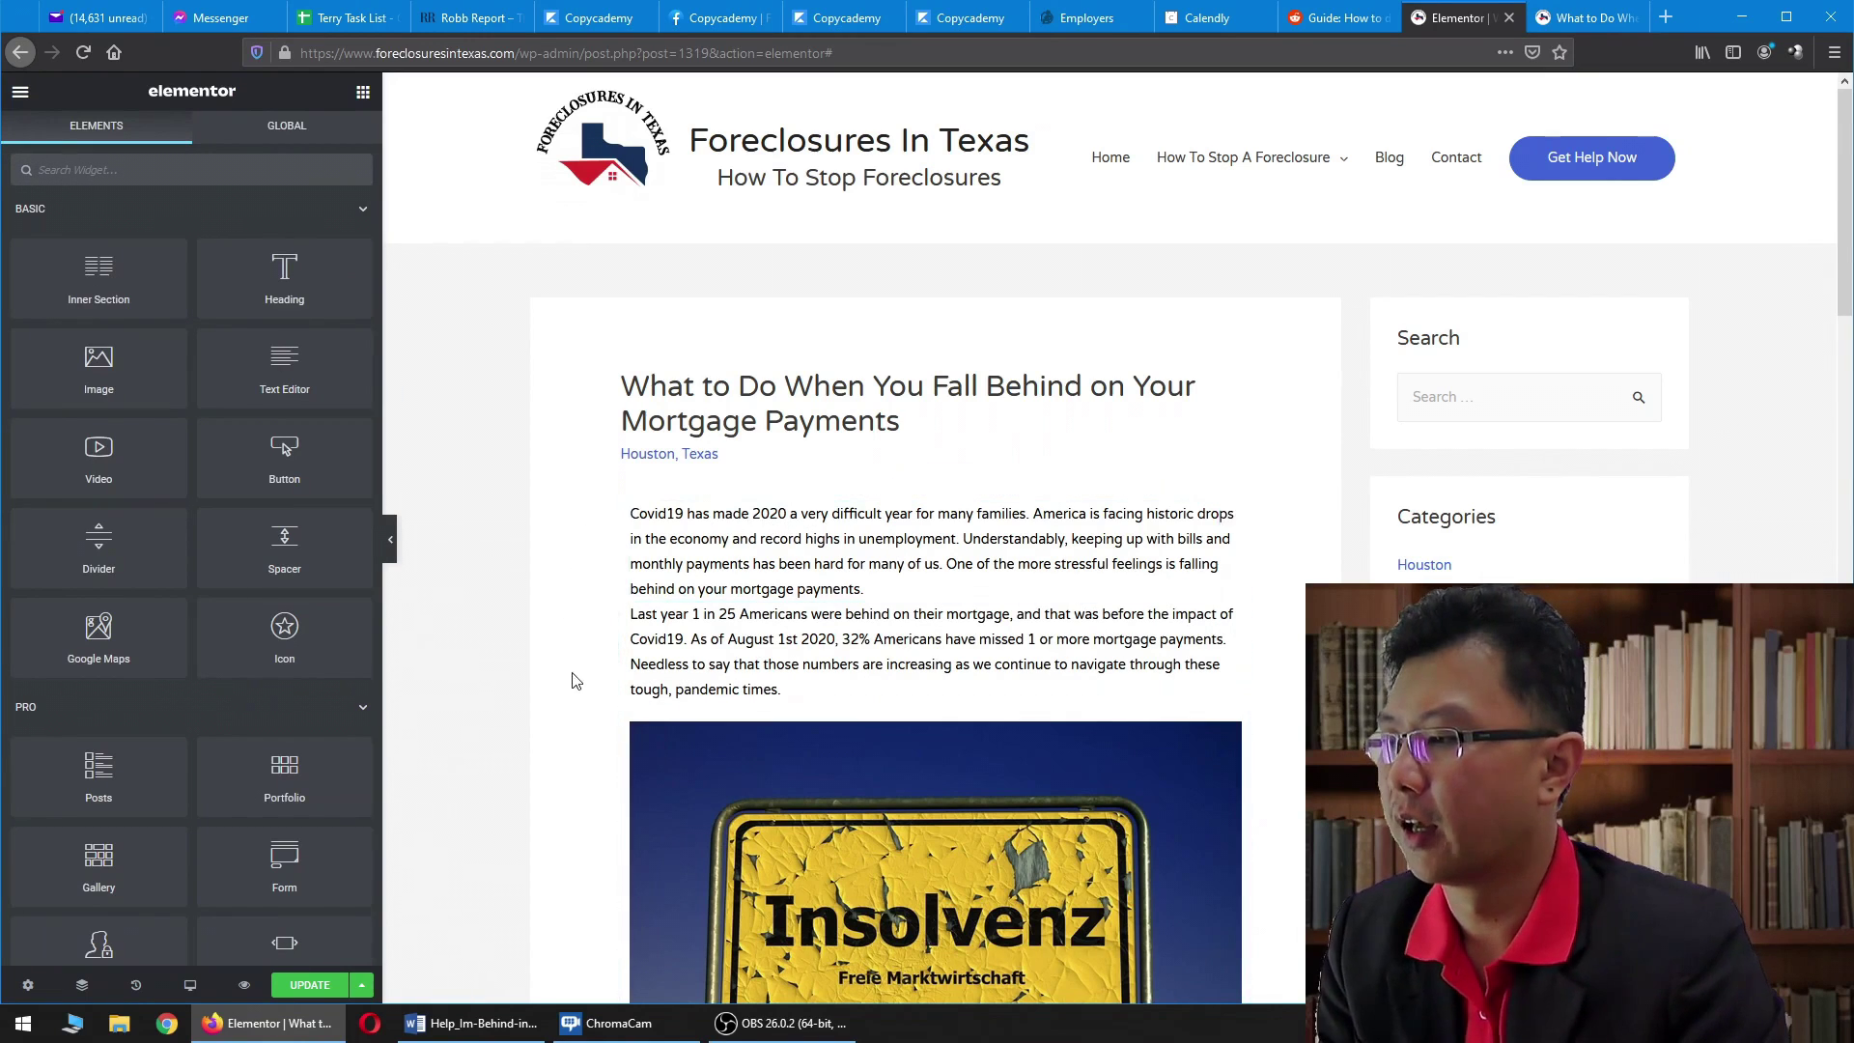
Step: Duplicate the "OPTION 1: FILE FOR BANKRUPTCY" heading and place the copy between the two opening paragraphs
{"action": "scroll", "coordinate": [571, 681], "scroll_direction": "down", "scroll_amount": 6}
{"action": "right_click", "coordinate": [735, 640]}
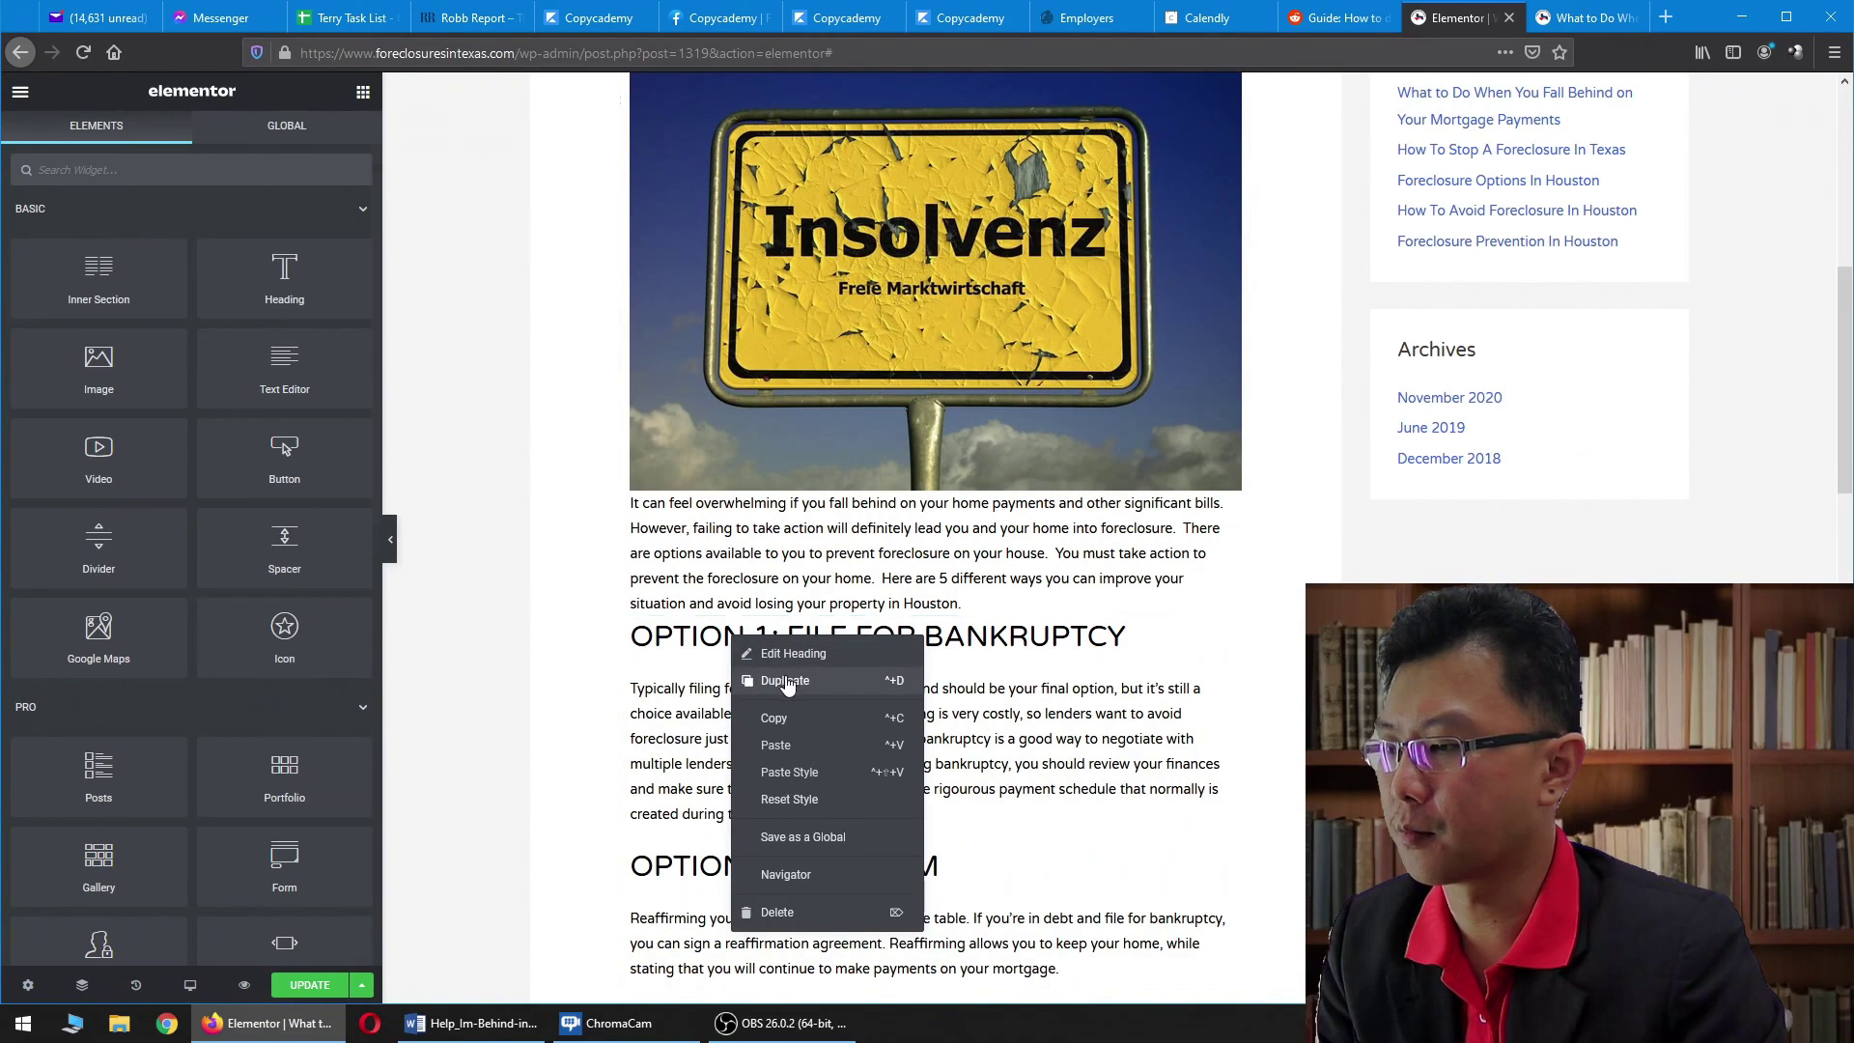
{"action": "left_click", "coordinate": [785, 681]}
{"action": "left_click_drag", "start_coordinate": [1224, 626], "coordinate": [879, 483]}
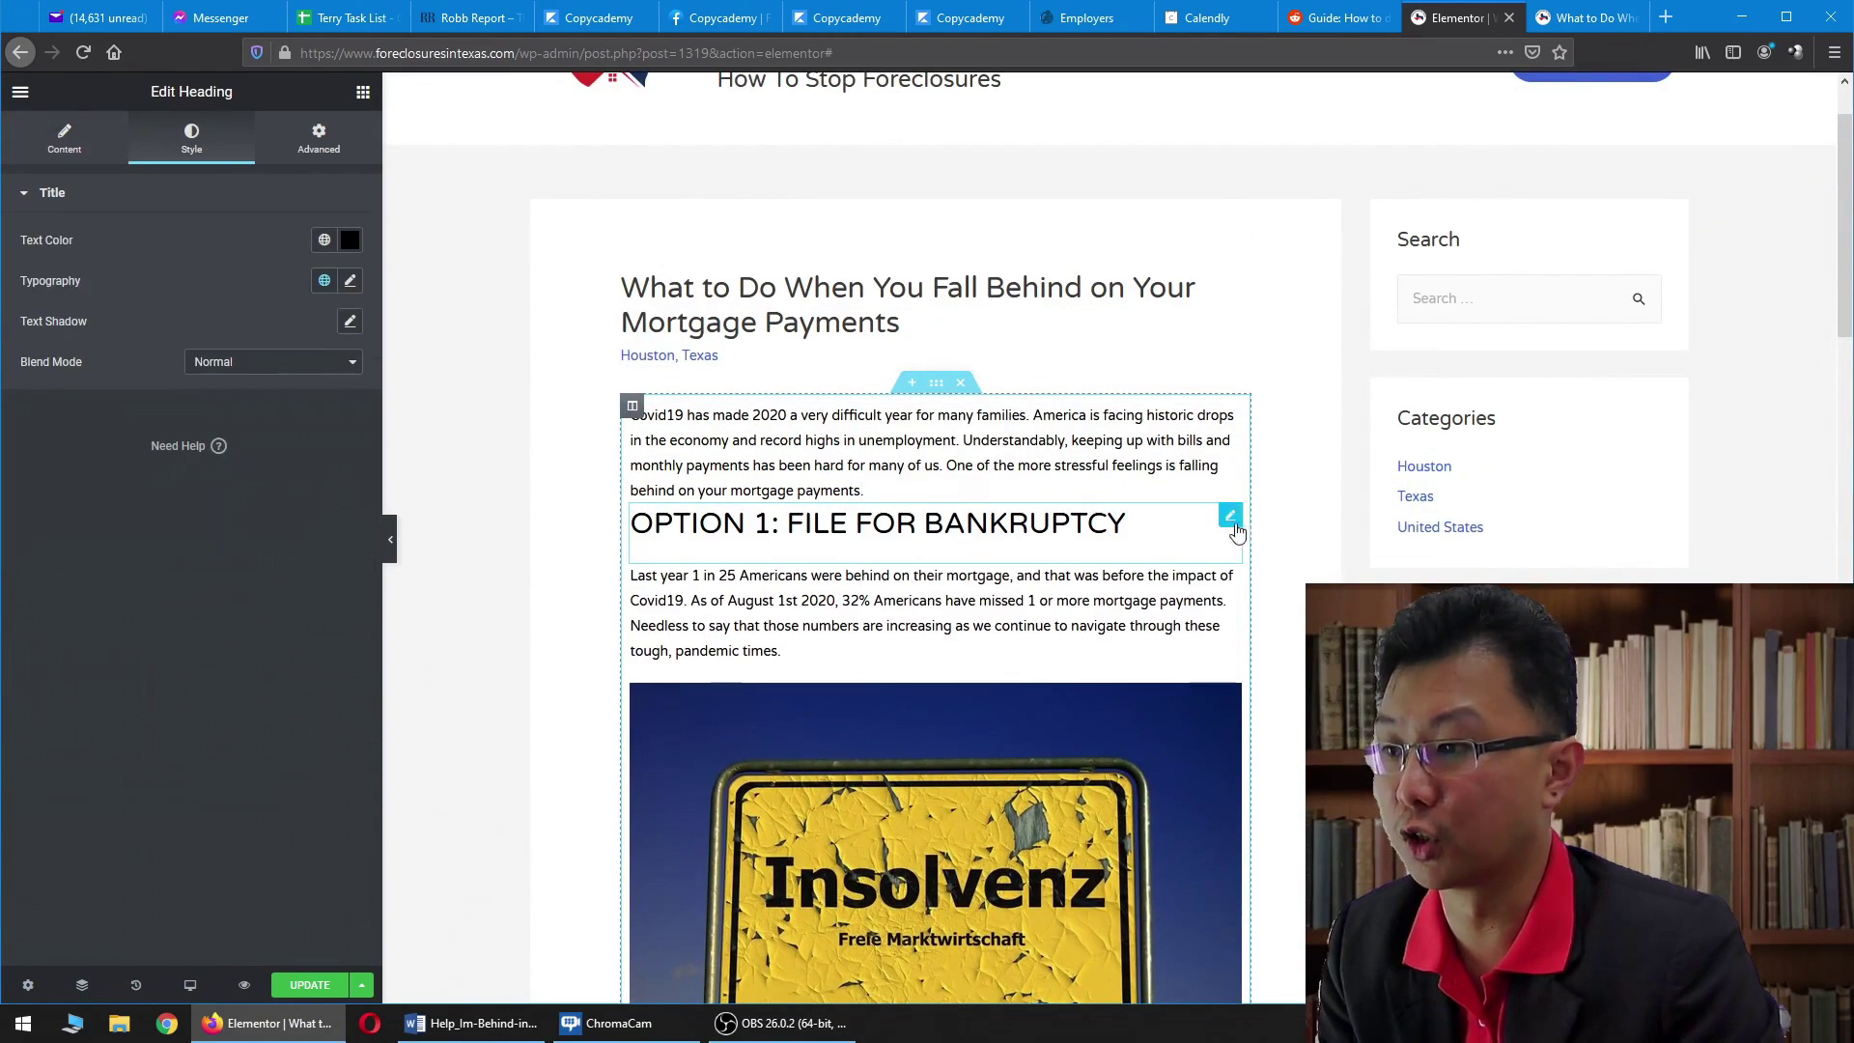
{"action": "left_click", "coordinate": [65, 140]}
{"action": "triple_click", "coordinate": [177, 257]}
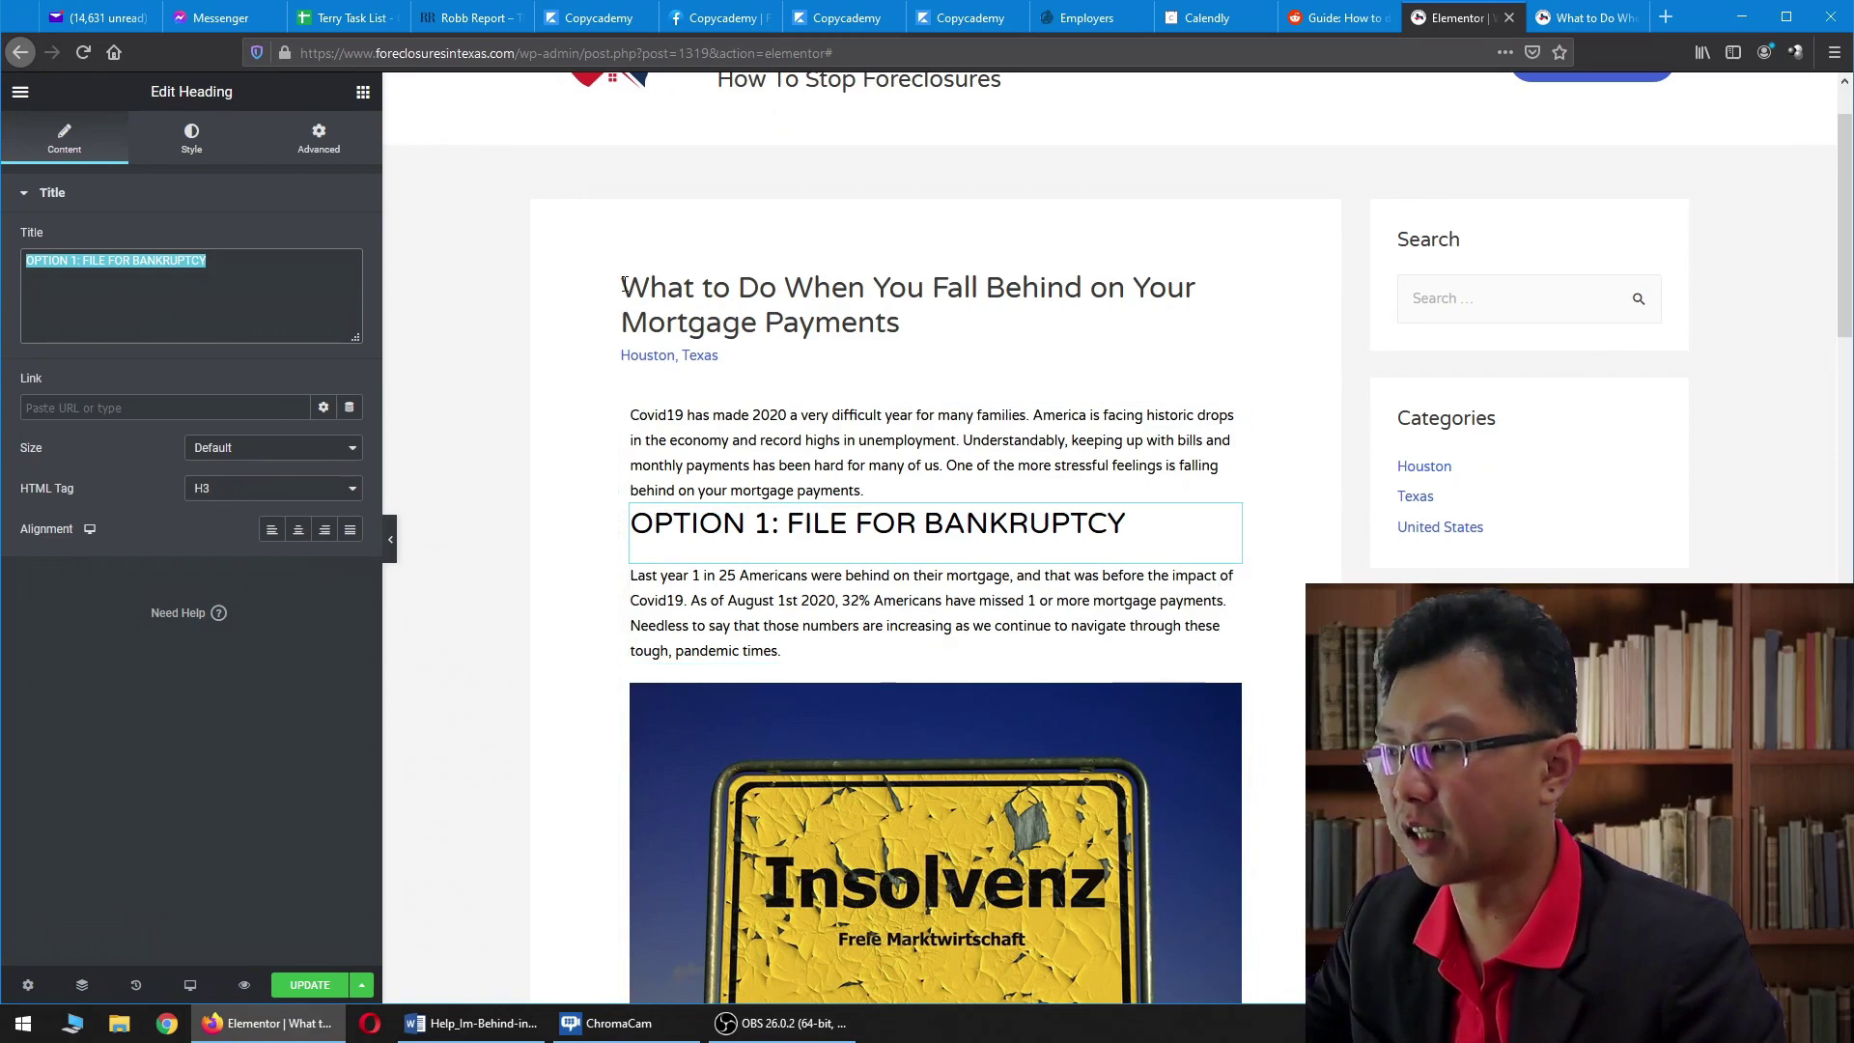
{"action": "left_click_drag", "start_coordinate": [622, 288], "coordinate": [922, 340]}
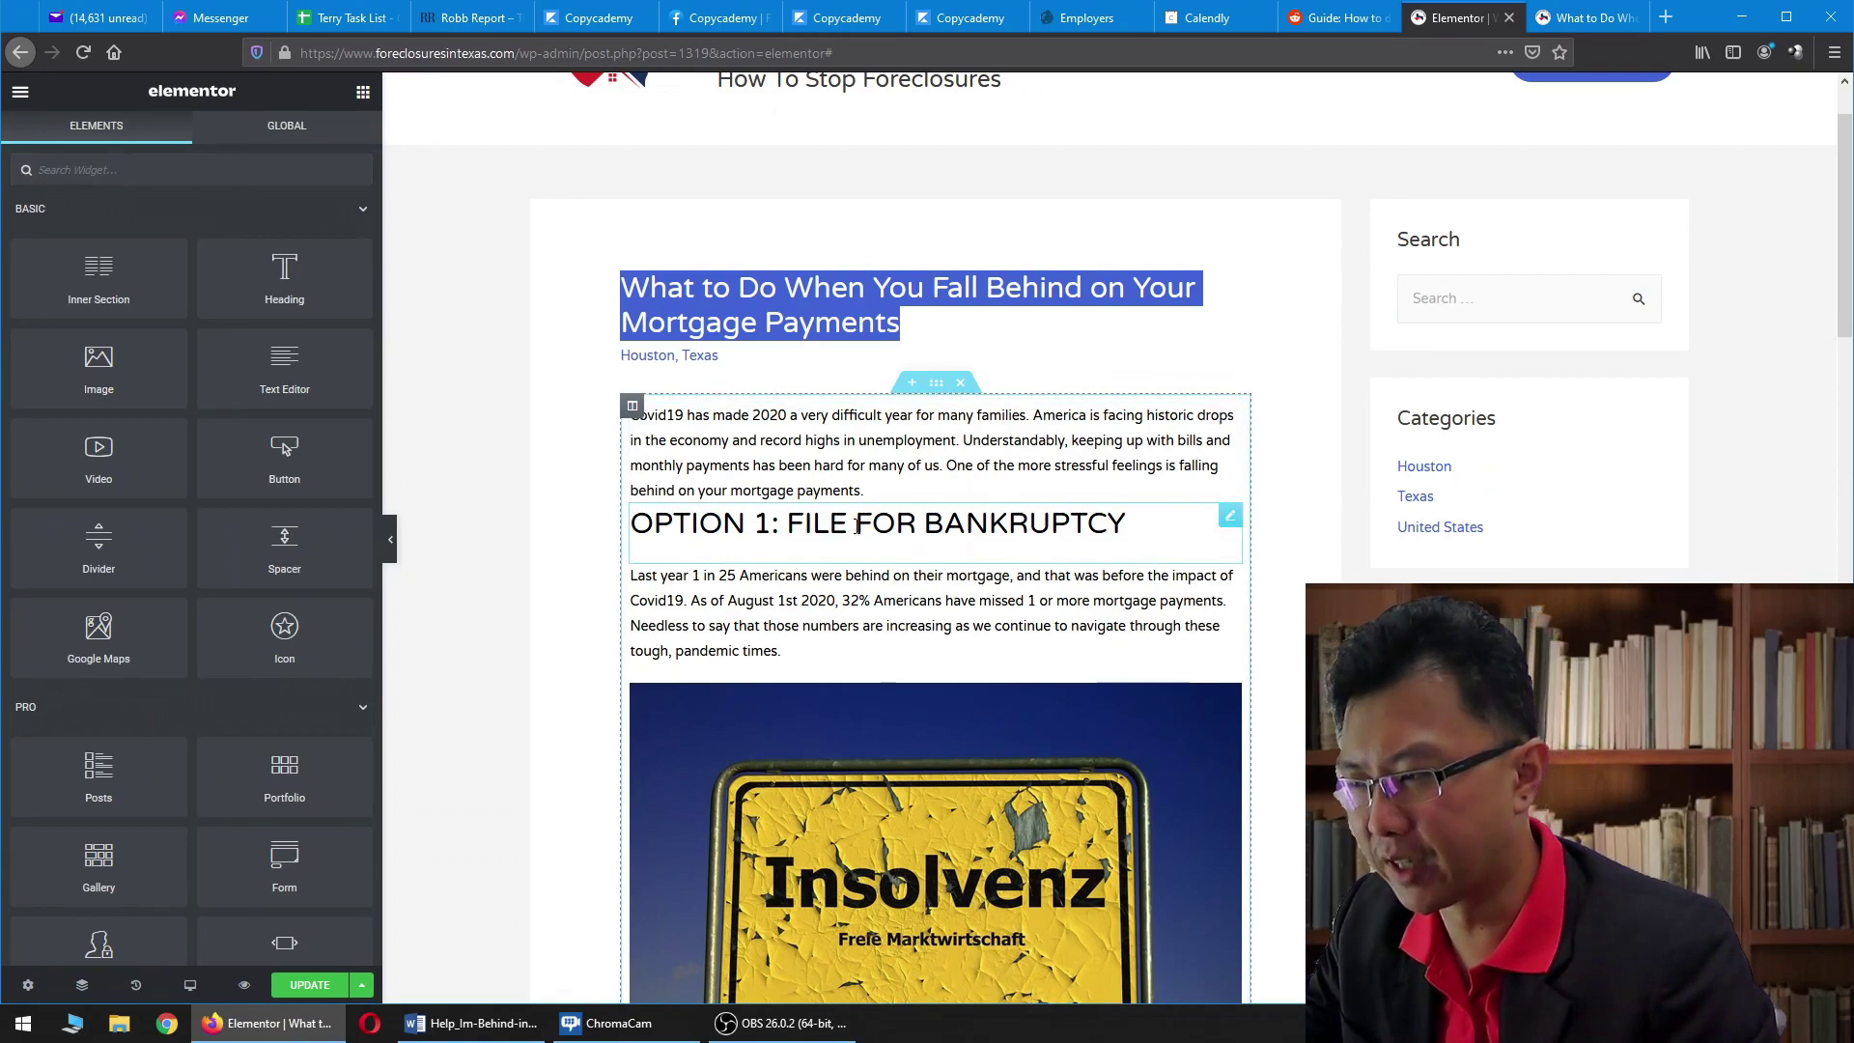
{"action": "left_click", "coordinate": [577, 459]}
{"action": "scroll", "coordinate": [653, 616], "scroll_direction": "up", "scroll_amount": 1}
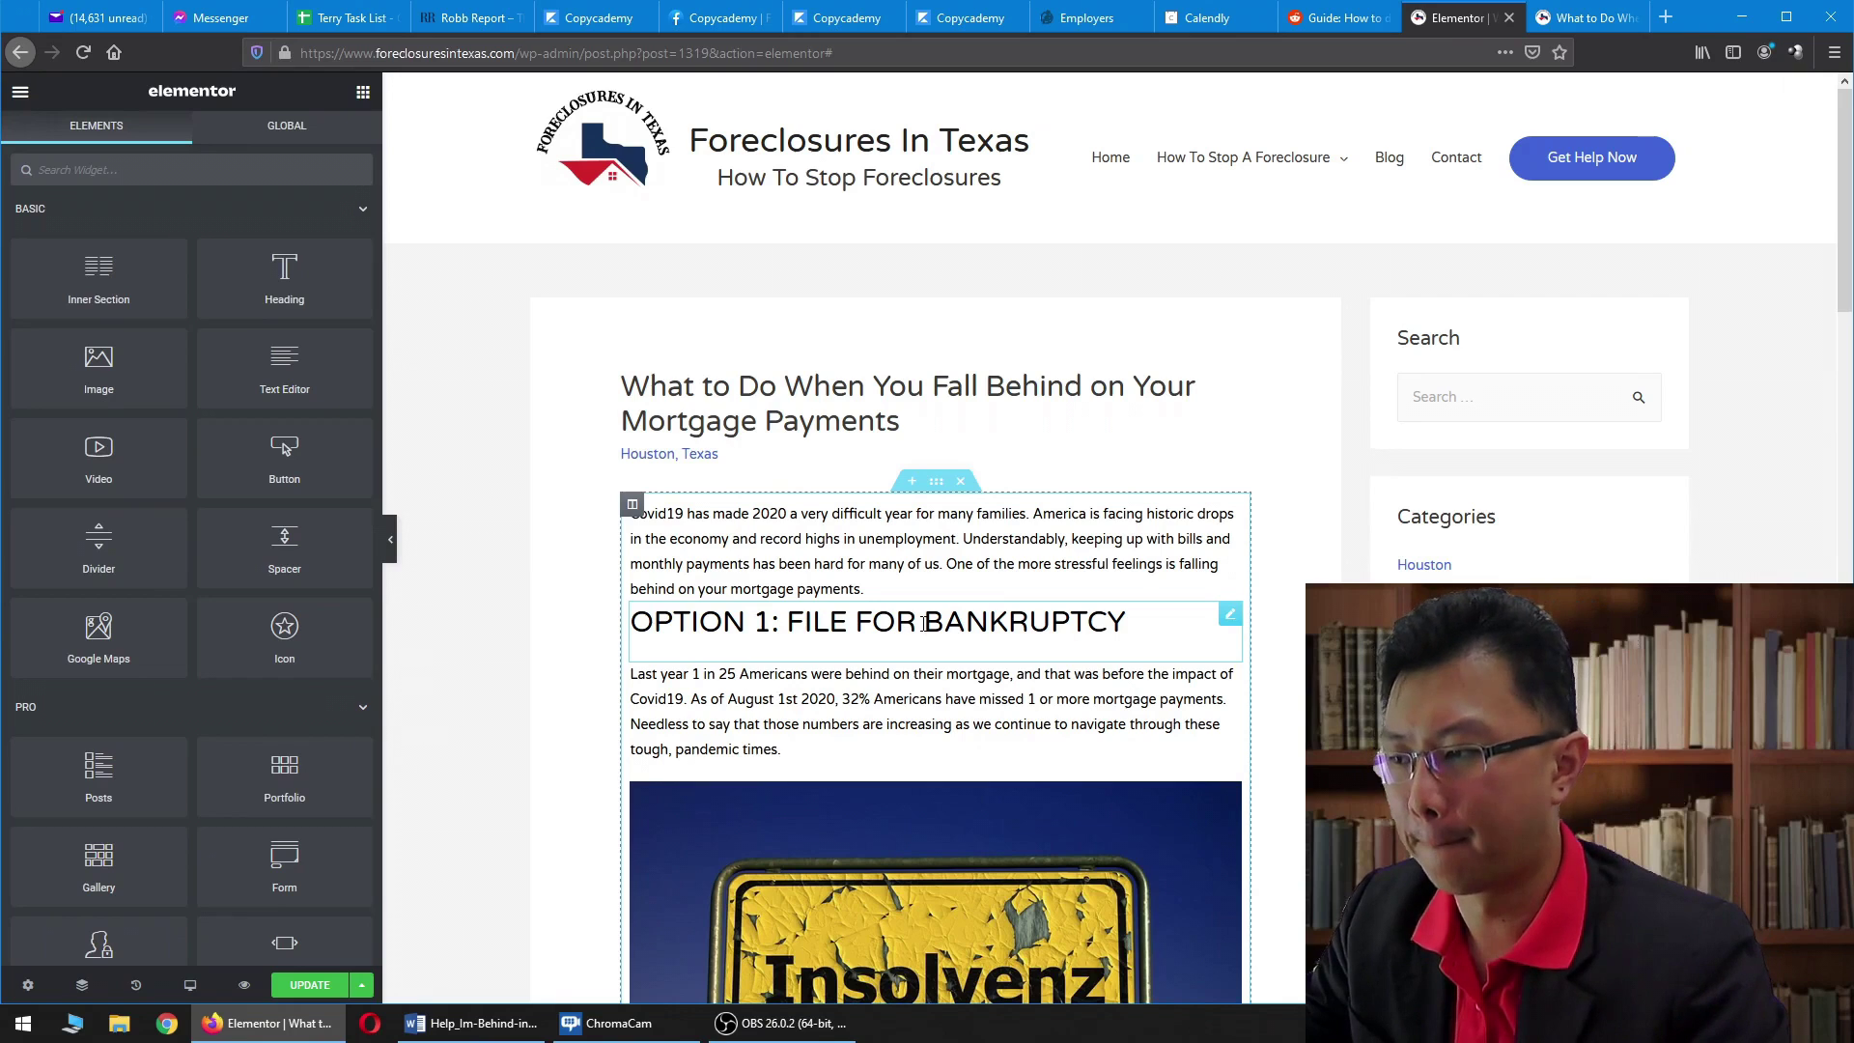
Step: Look over the published version of the post and return to the Elementor editor
{"action": "left_click", "coordinate": [1584, 20]}
{"action": "scroll", "coordinate": [728, 697], "scroll_direction": "down", "scroll_amount": 3}
{"action": "scroll", "coordinate": [728, 697], "scroll_direction": "up", "scroll_amount": 3}
{"action": "left_click", "coordinate": [1458, 17]}
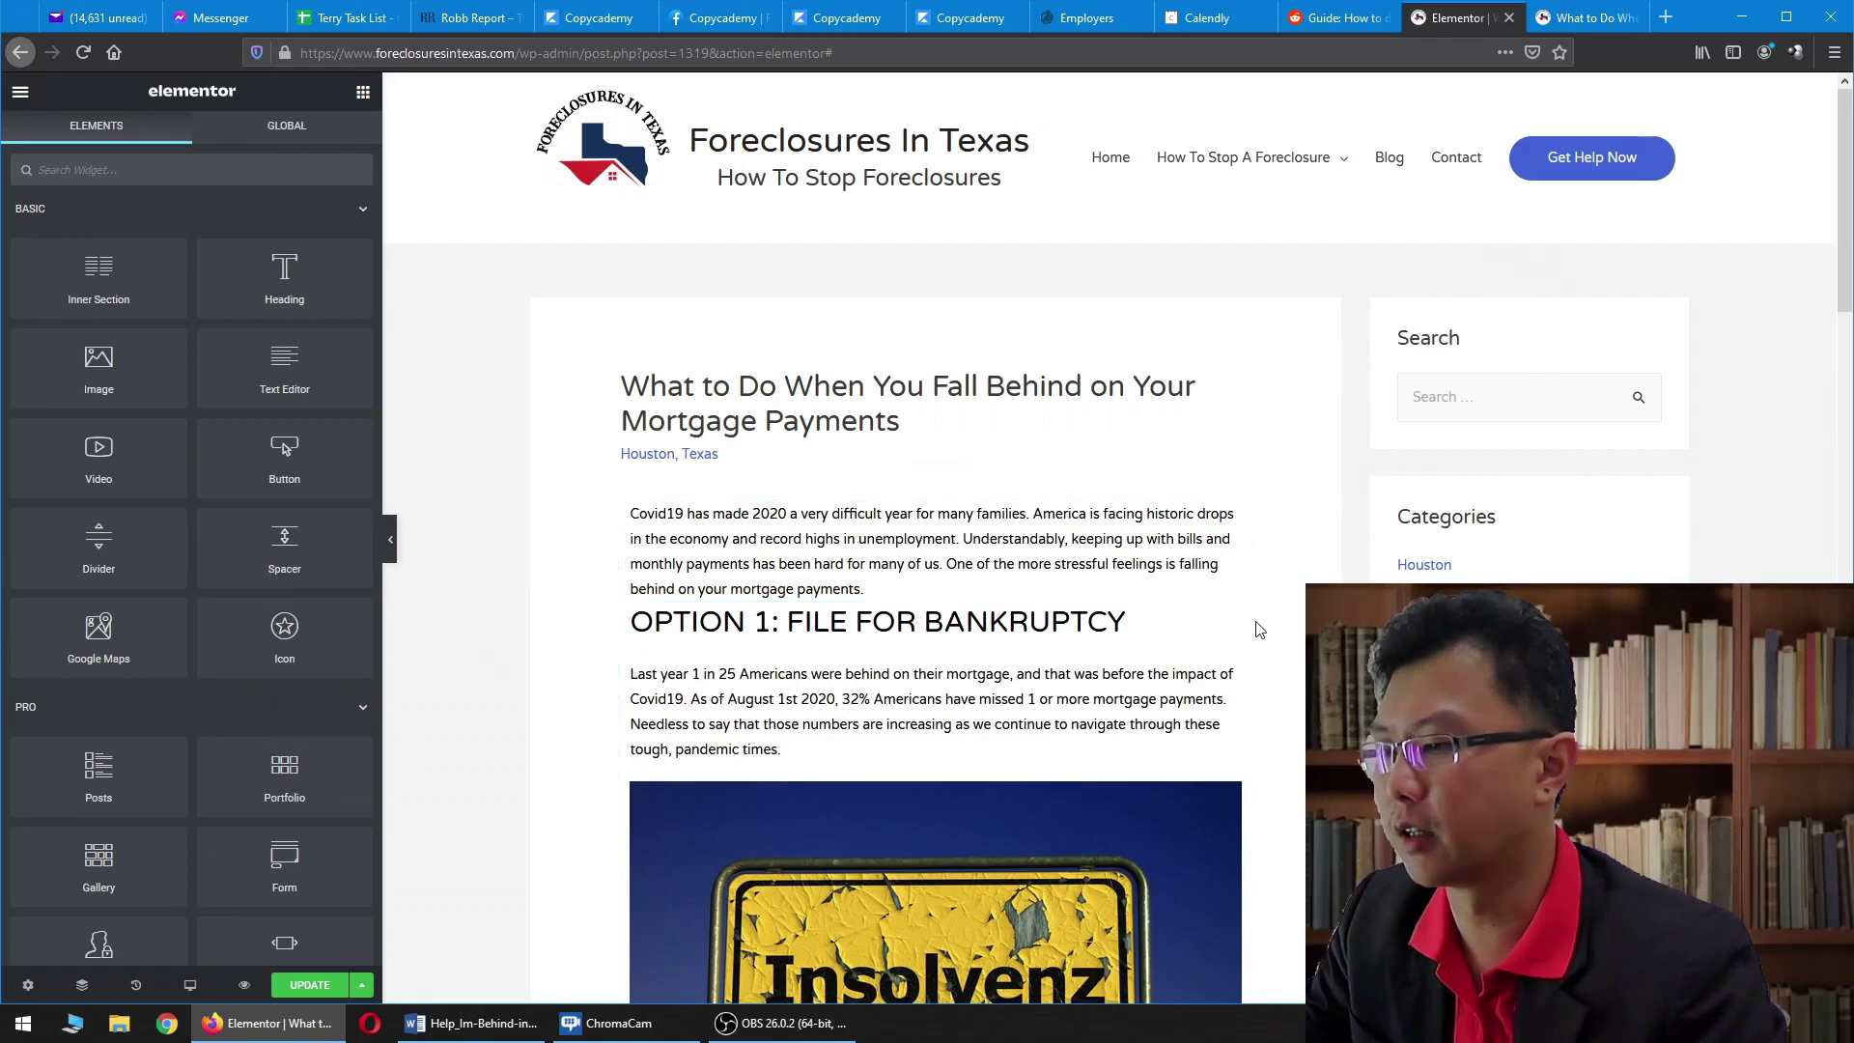
Step: Change the title of the heading between the two opening paragraphs to "You Are Not Alone..."
{"action": "left_click", "coordinate": [1163, 625]}
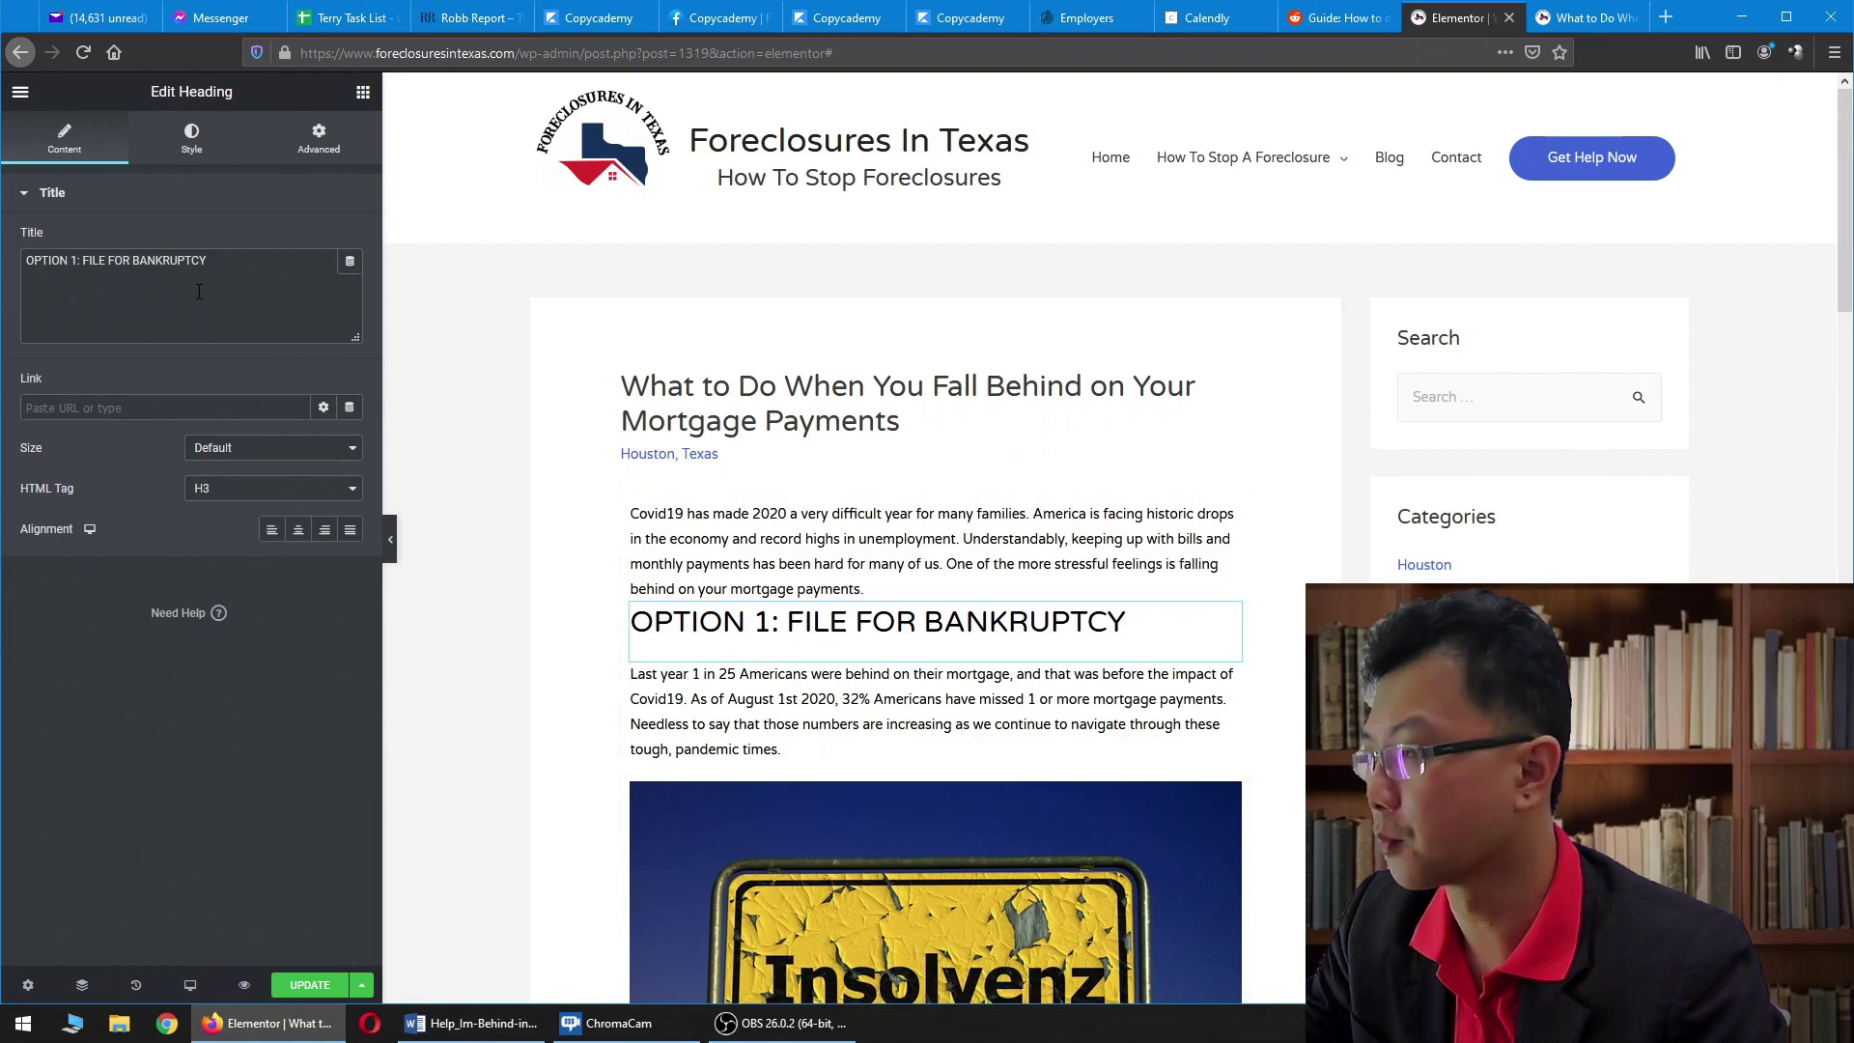
{"action": "triple_click", "coordinate": [156, 261]}
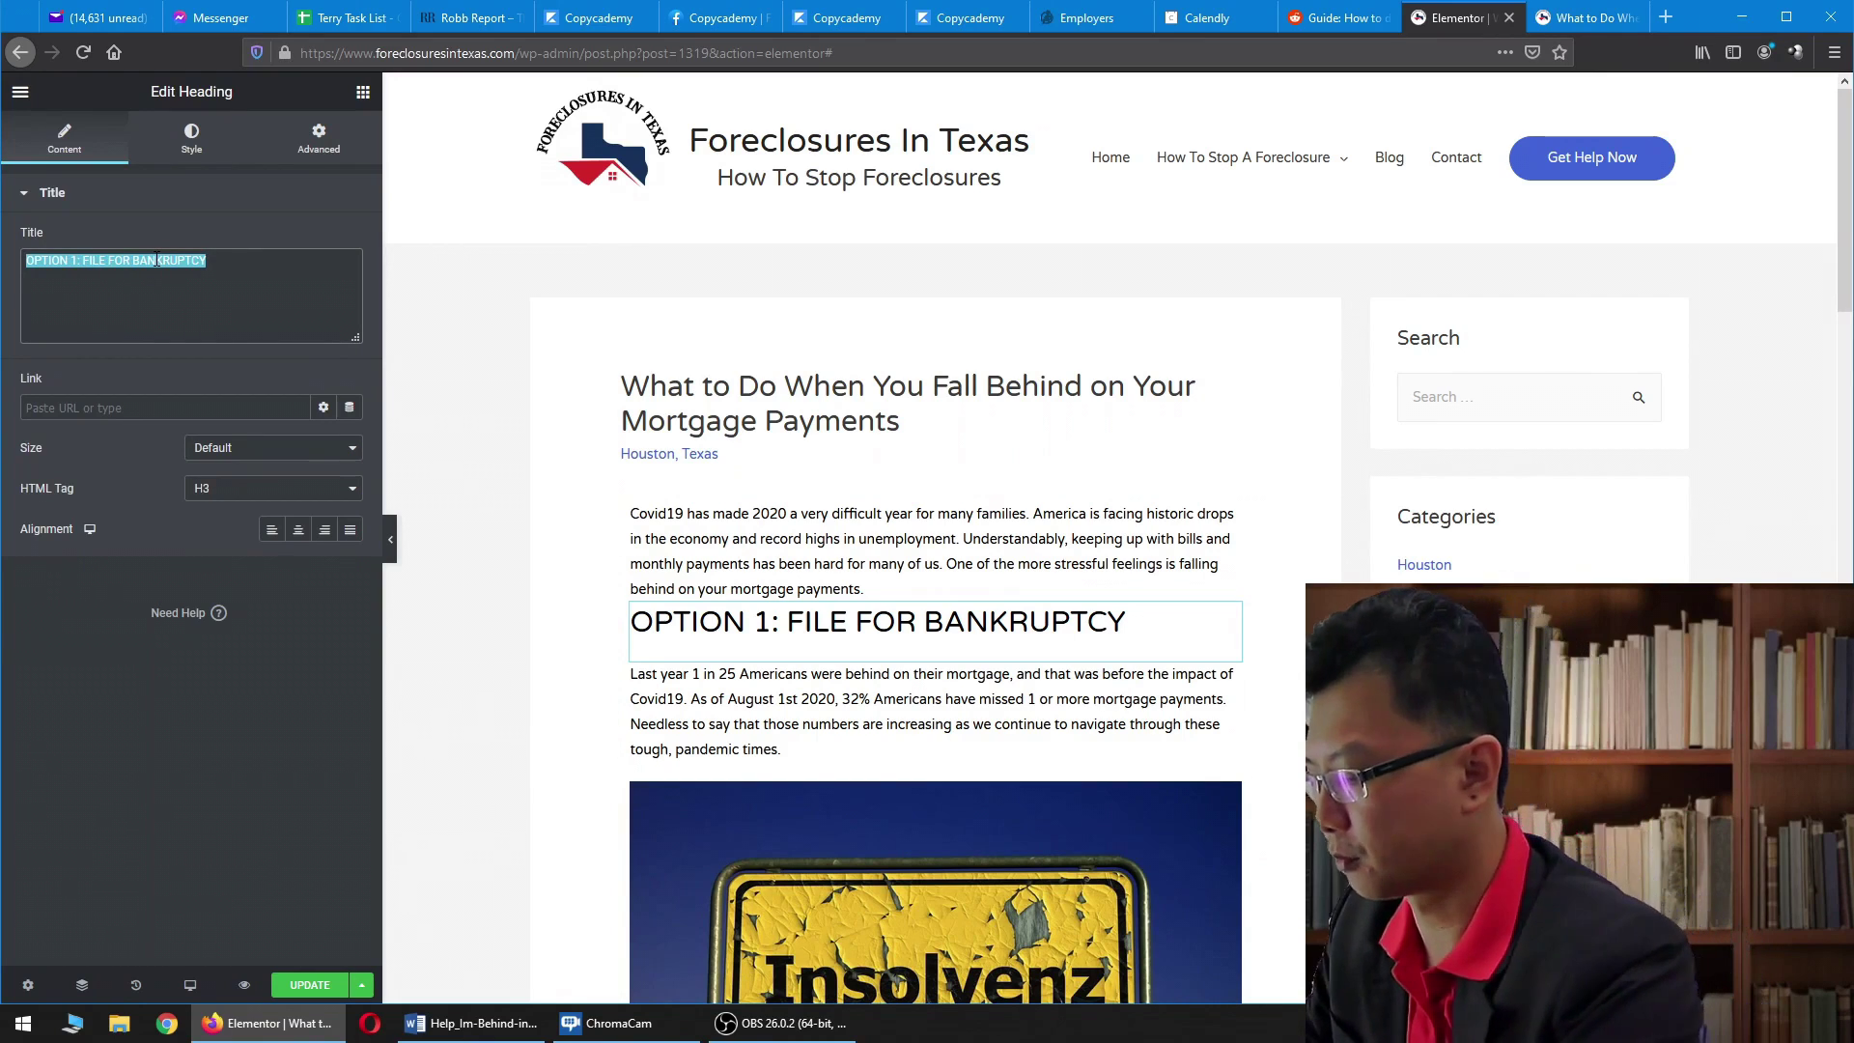
{"action": "type", "text": "You"}
{"action": "type", "text": "re"}
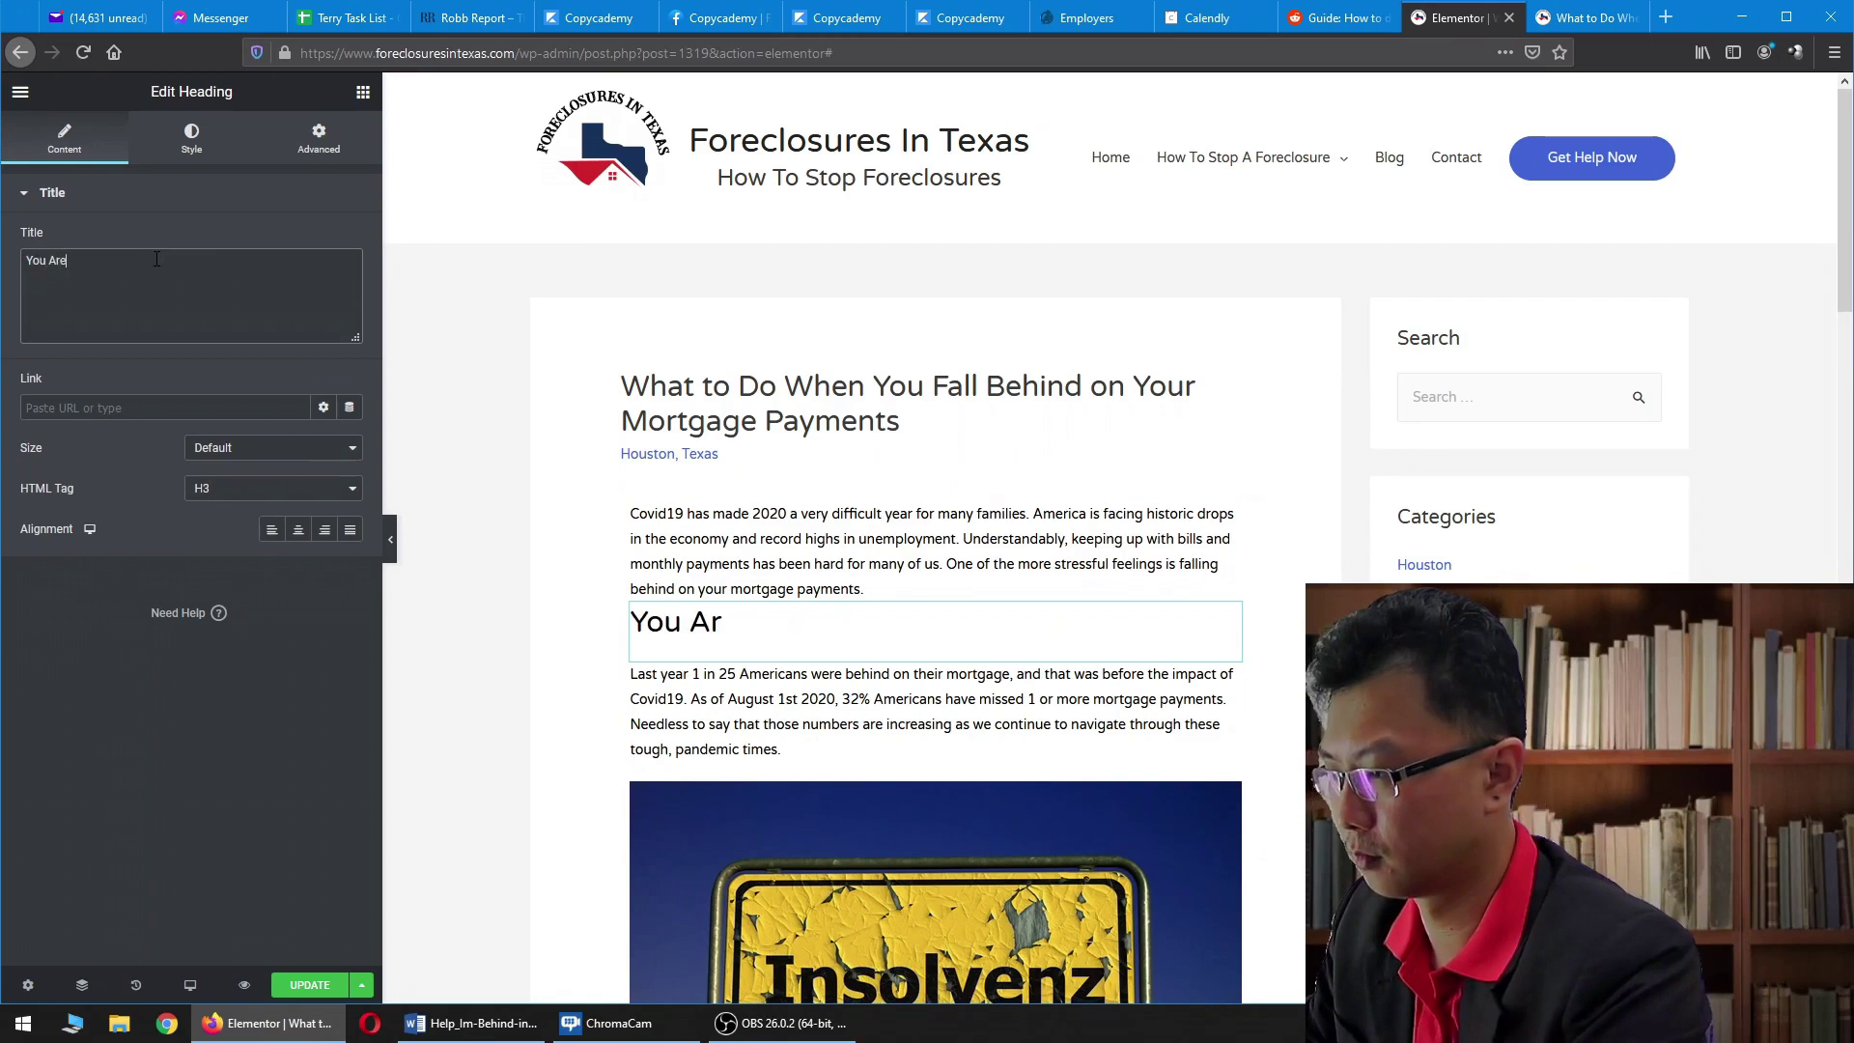
{"action": "type", "text": "nNot Alone"}
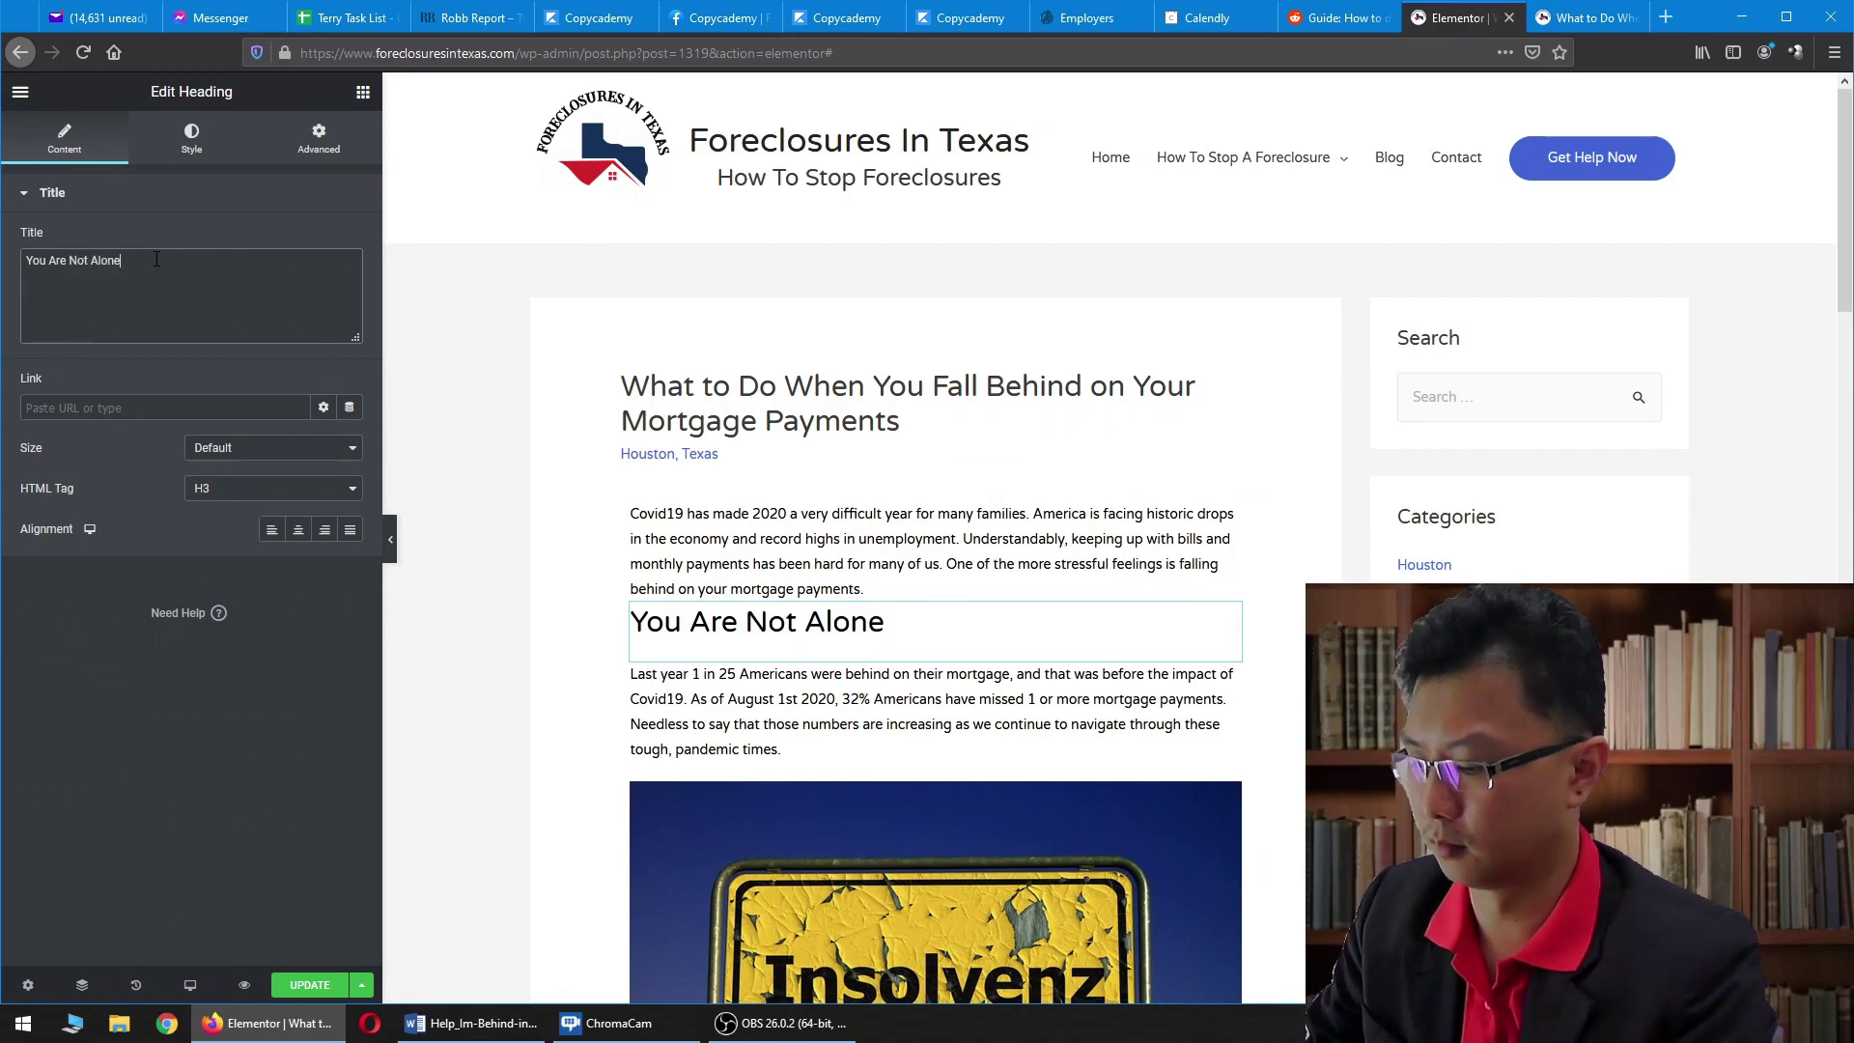
{"action": "type", "text": "..."}
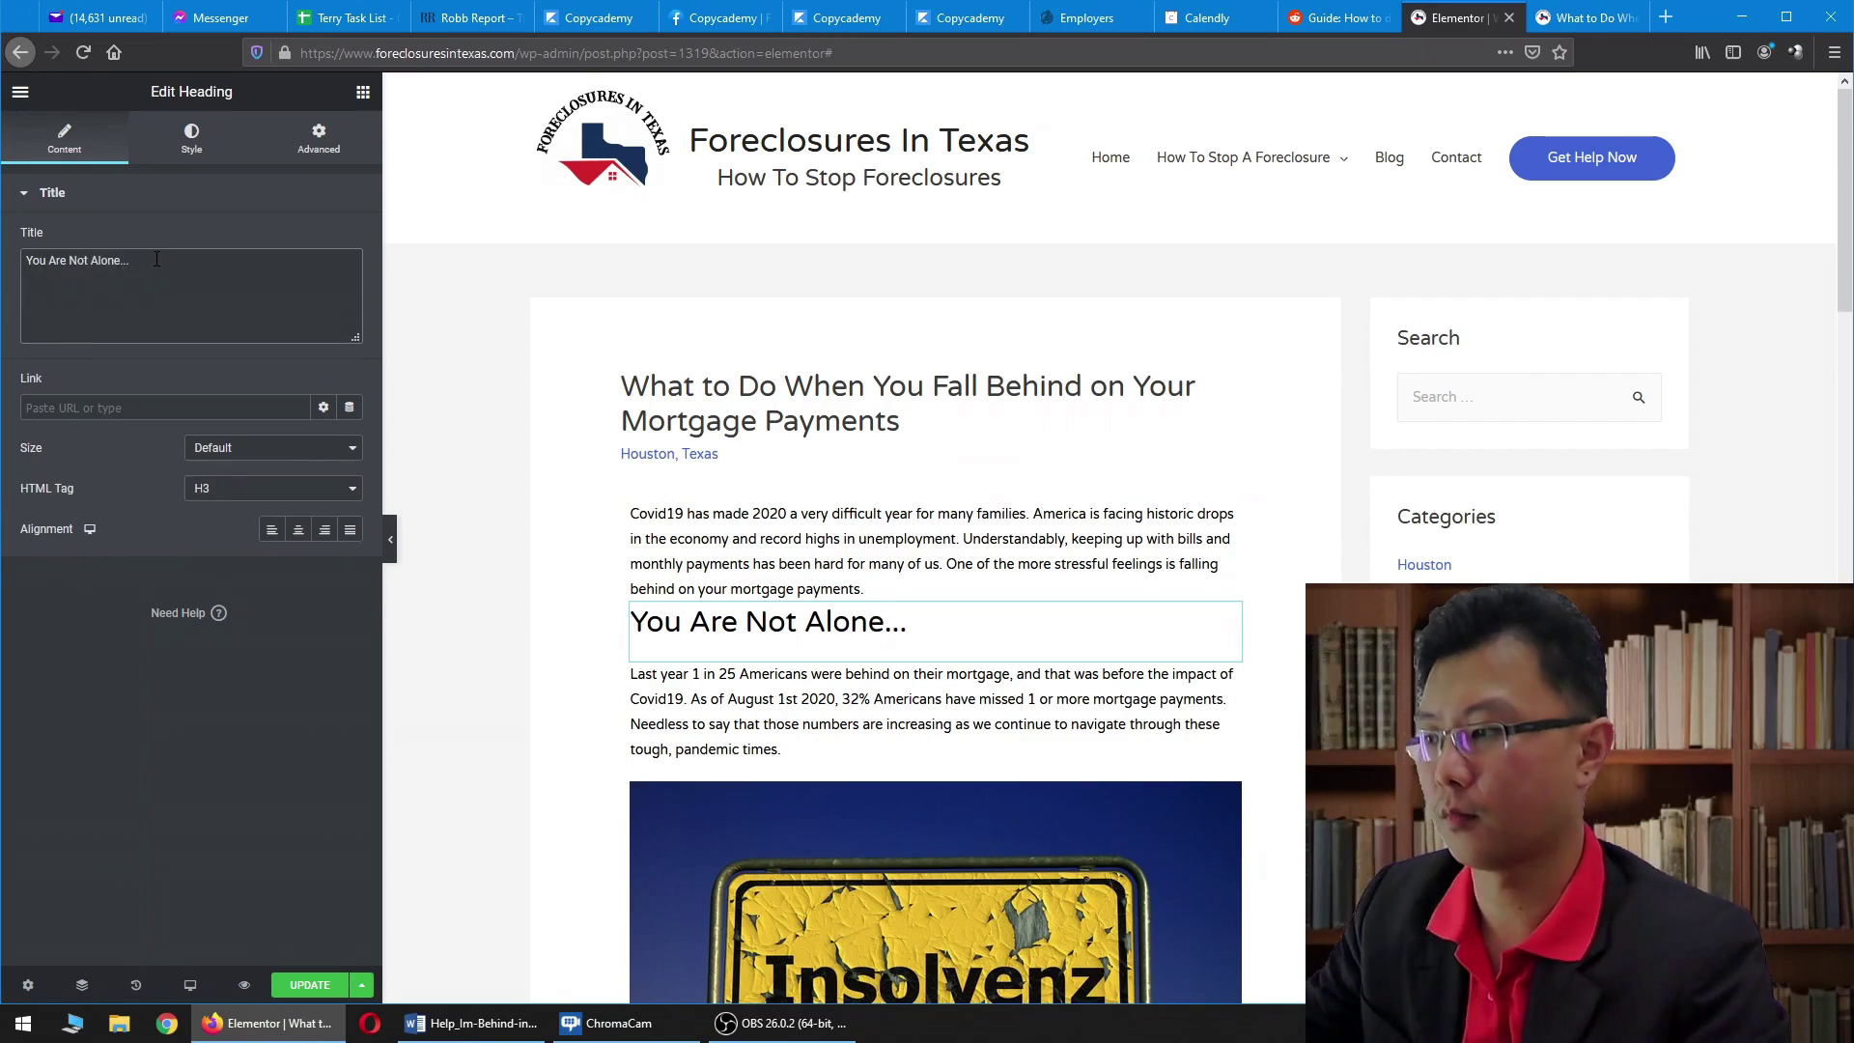
{"action": "left_click", "coordinate": [493, 579]}
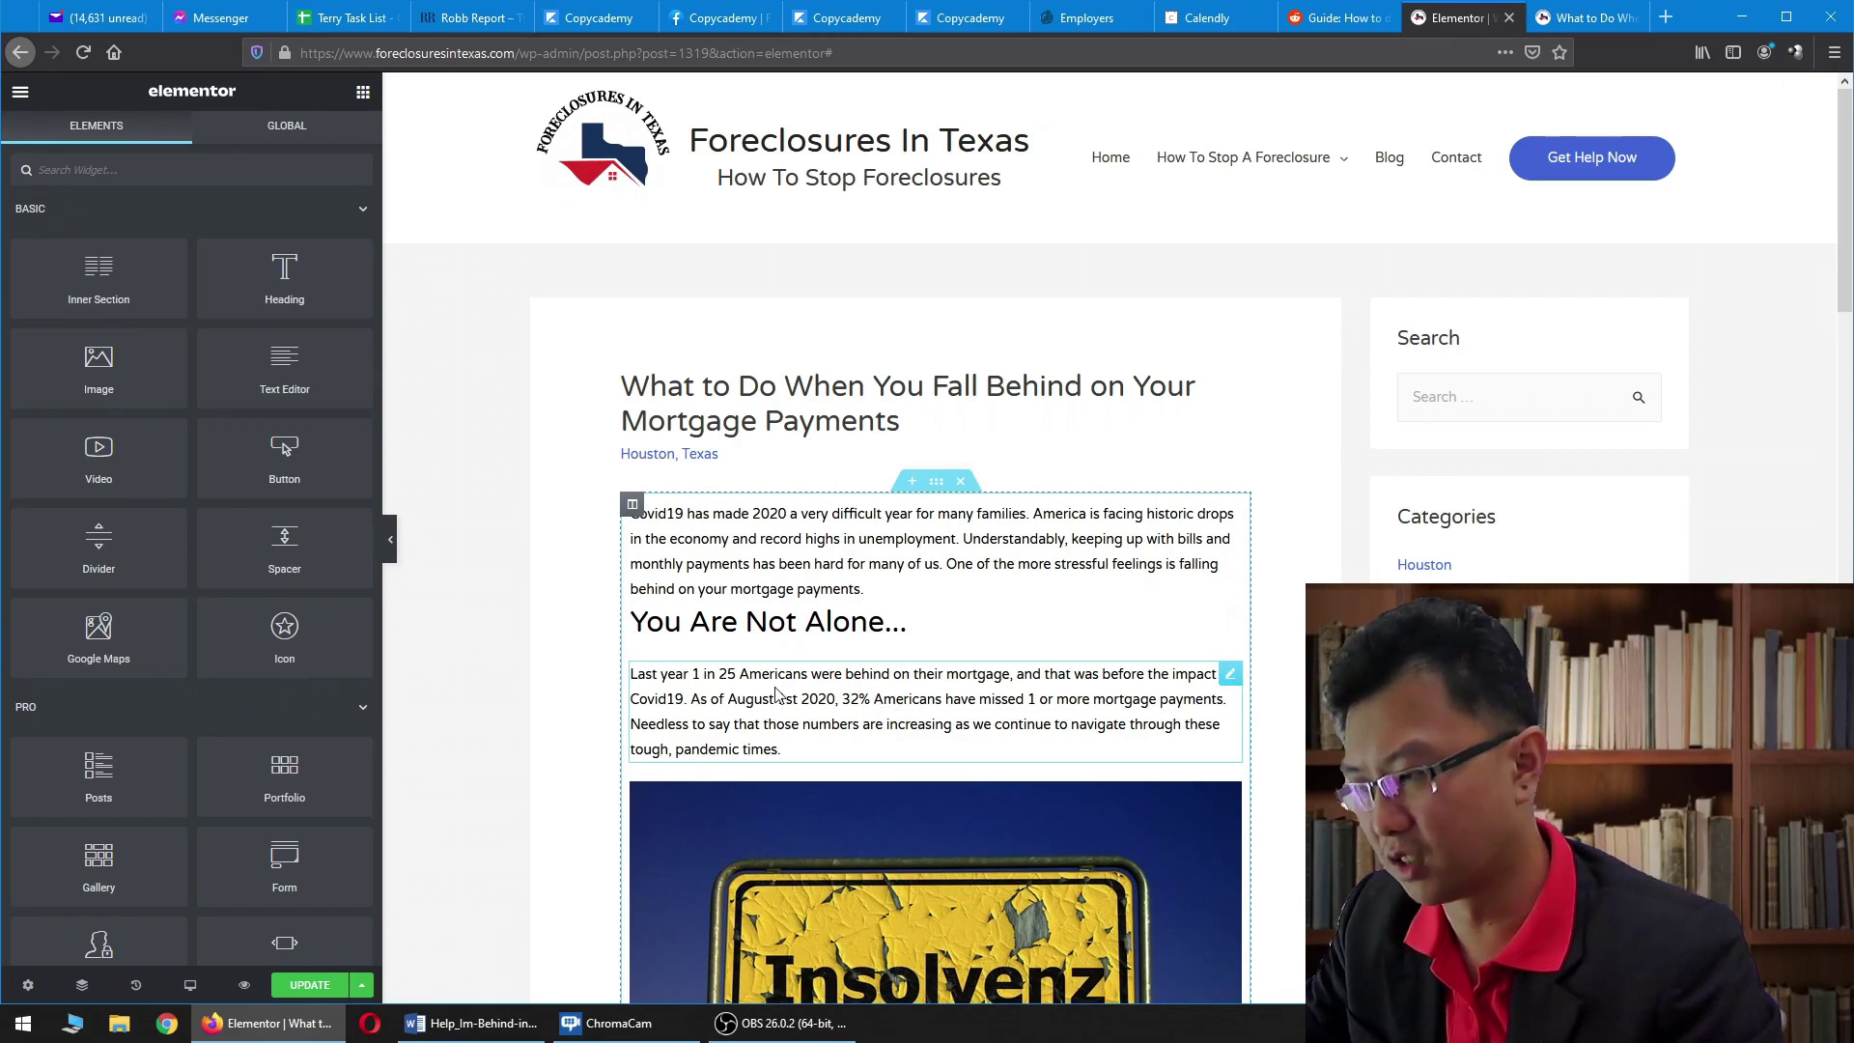
Step: Update the post with the new heading and split paragraphs, and reload its published page
{"action": "left_click", "coordinate": [314, 985]}
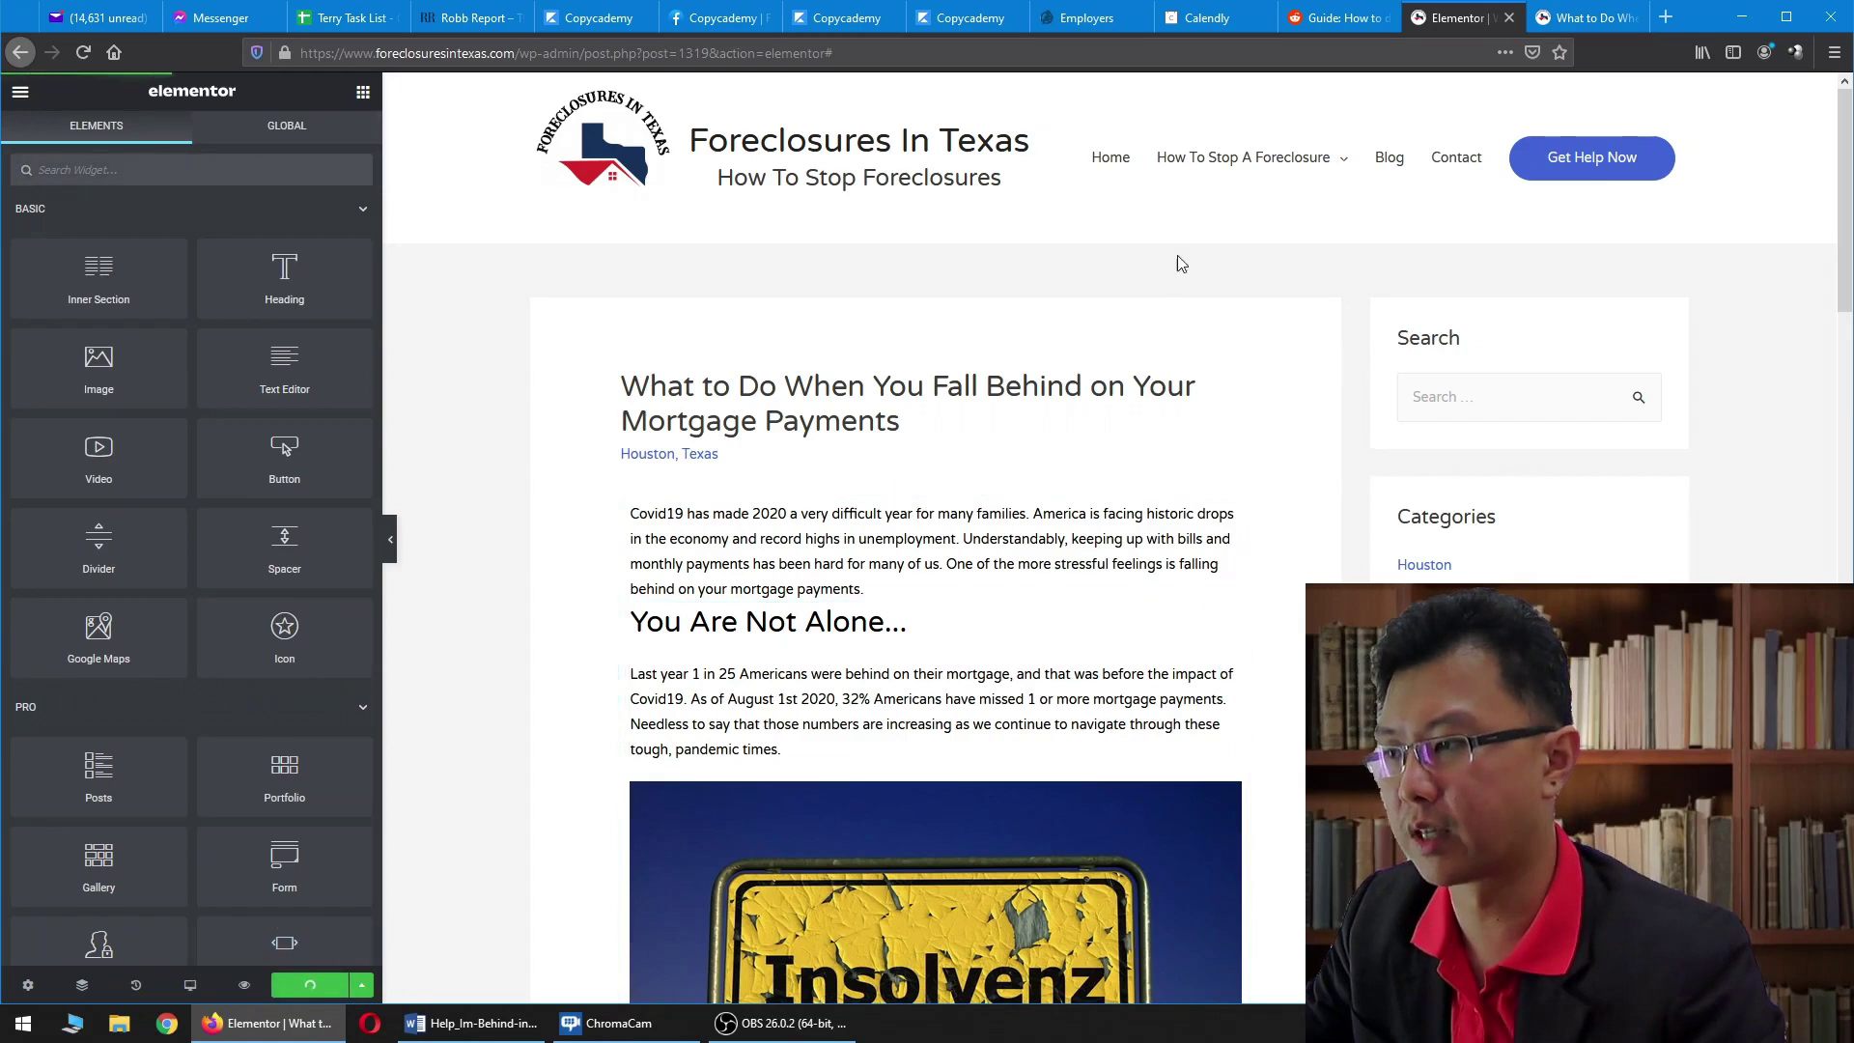
{"action": "left_click", "coordinate": [1601, 16]}
{"action": "right_click", "coordinate": [1478, 248]}
{"action": "left_click", "coordinate": [1603, 270]}
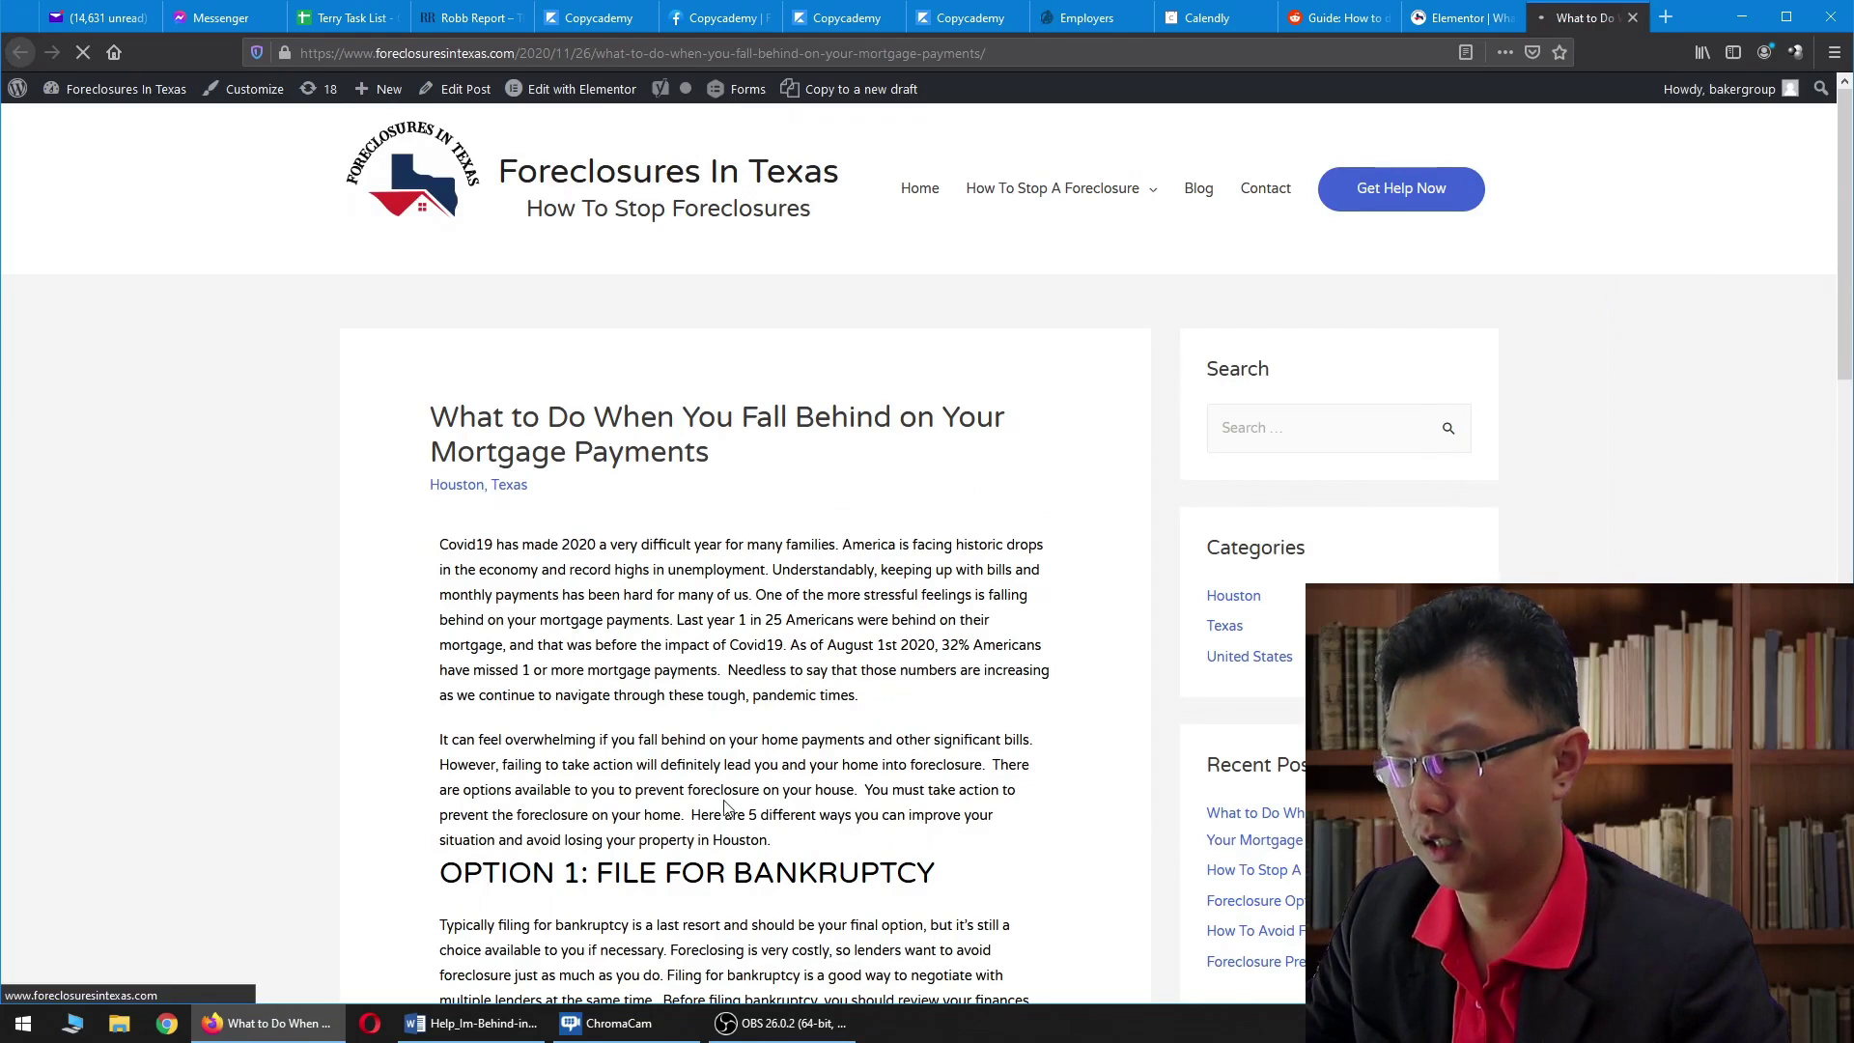
Step: Examine the opening section on the published page, return to the Elementor post and review the content around the image
{"action": "scroll", "coordinate": [734, 806], "scroll_direction": "down", "scroll_amount": 3}
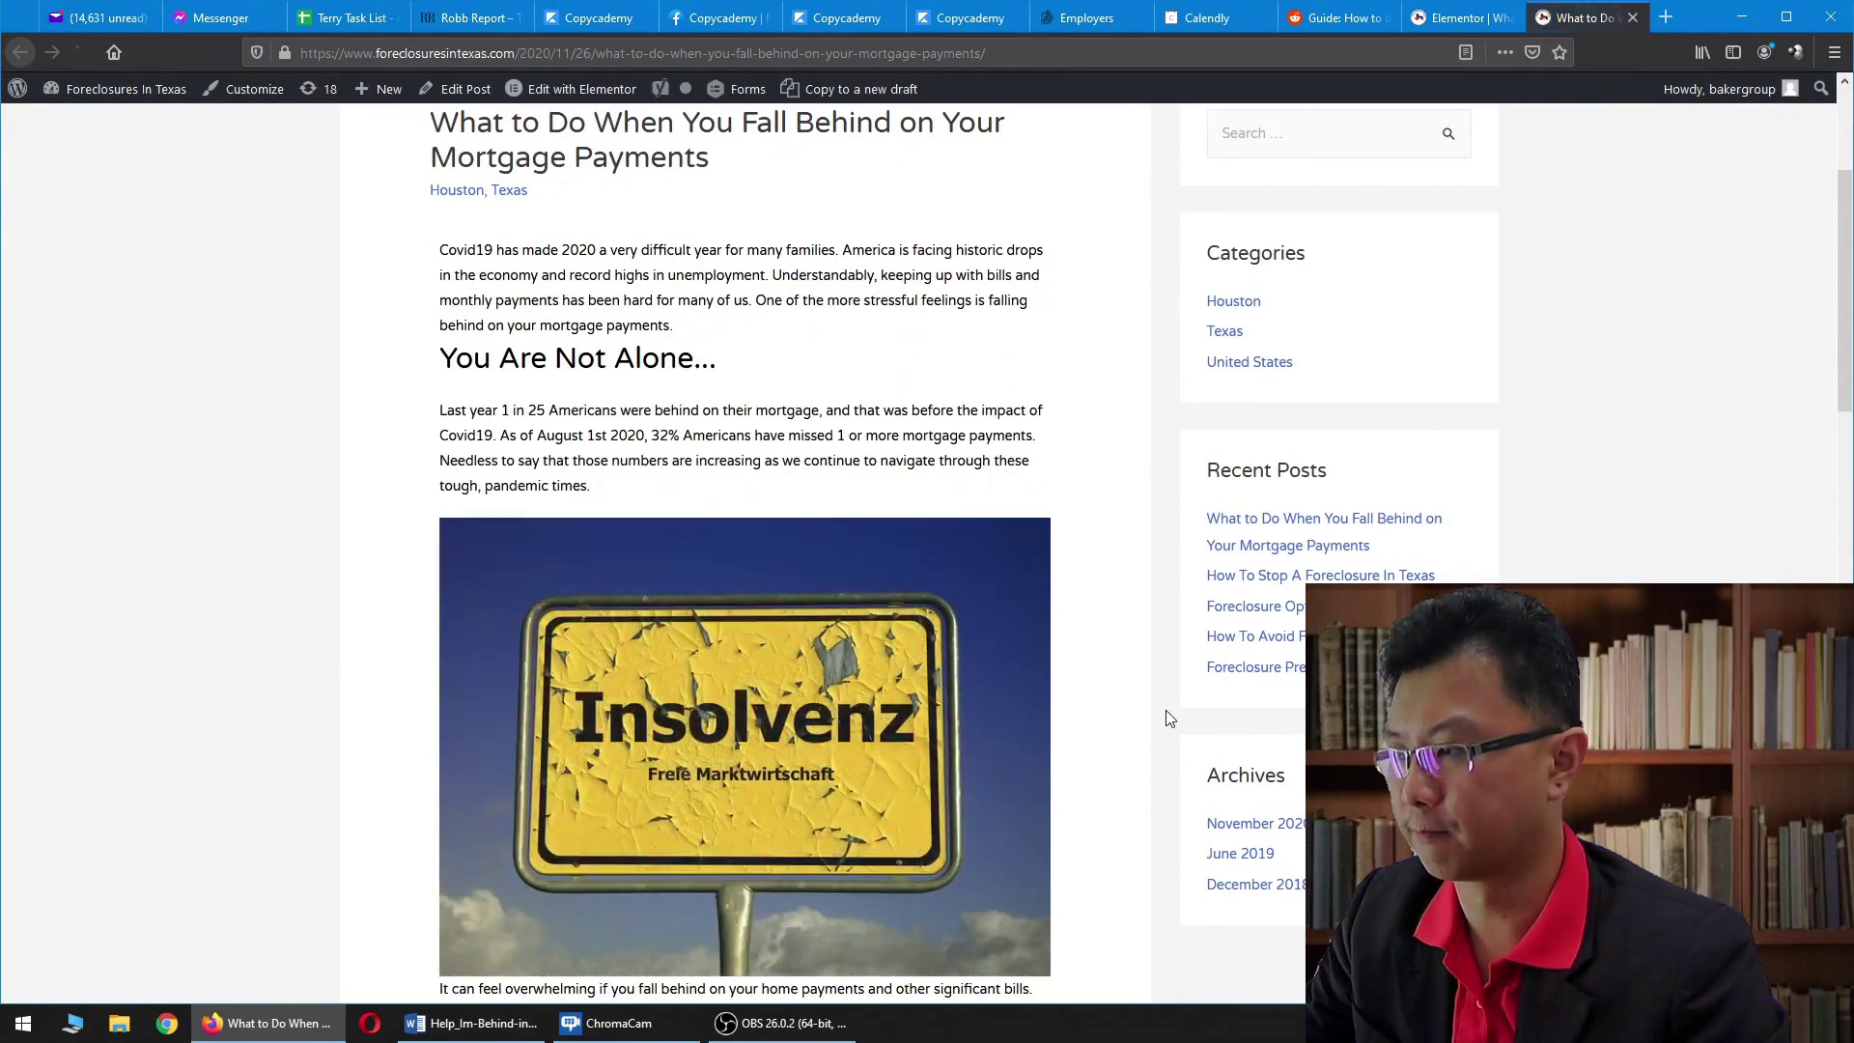
{"action": "scroll", "coordinate": [1166, 711], "scroll_direction": "up", "scroll_amount": 3}
{"action": "scroll", "coordinate": [1177, 707], "scroll_direction": "down", "scroll_amount": 4}
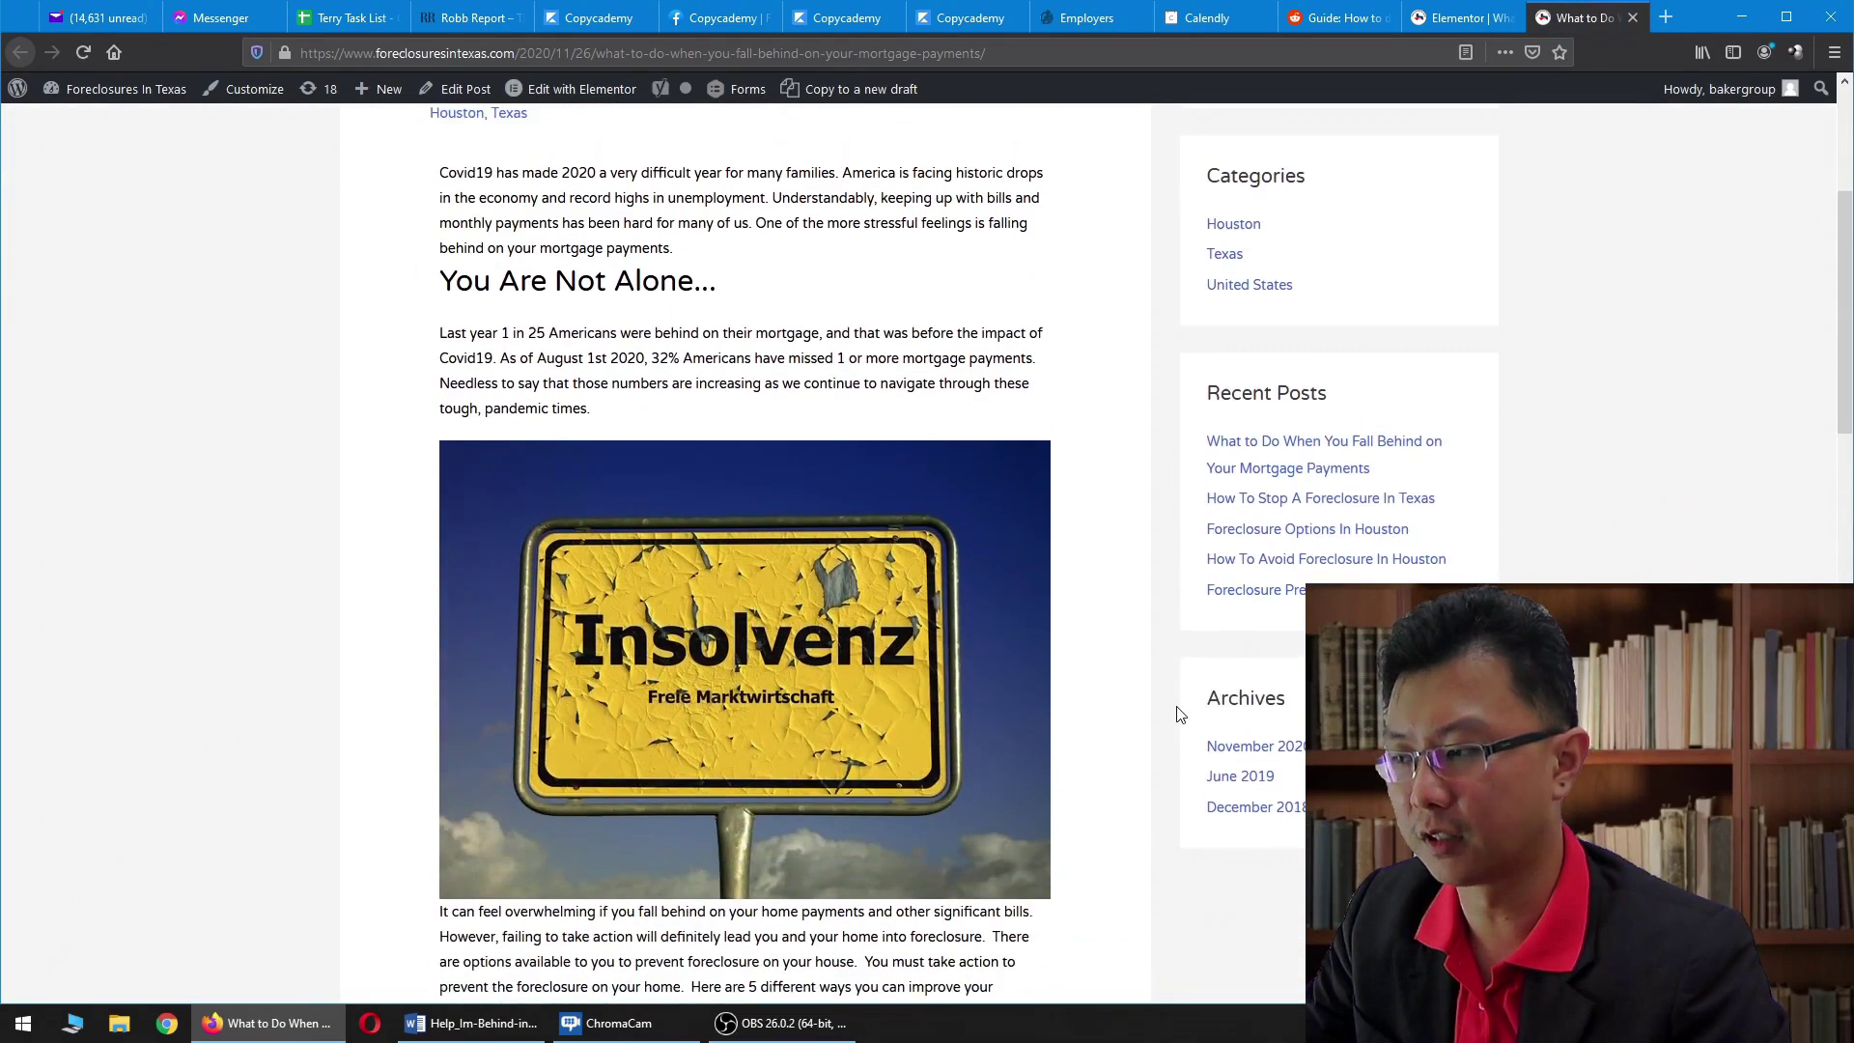
{"action": "scroll", "coordinate": [1184, 700], "scroll_direction": "up", "scroll_amount": 2}
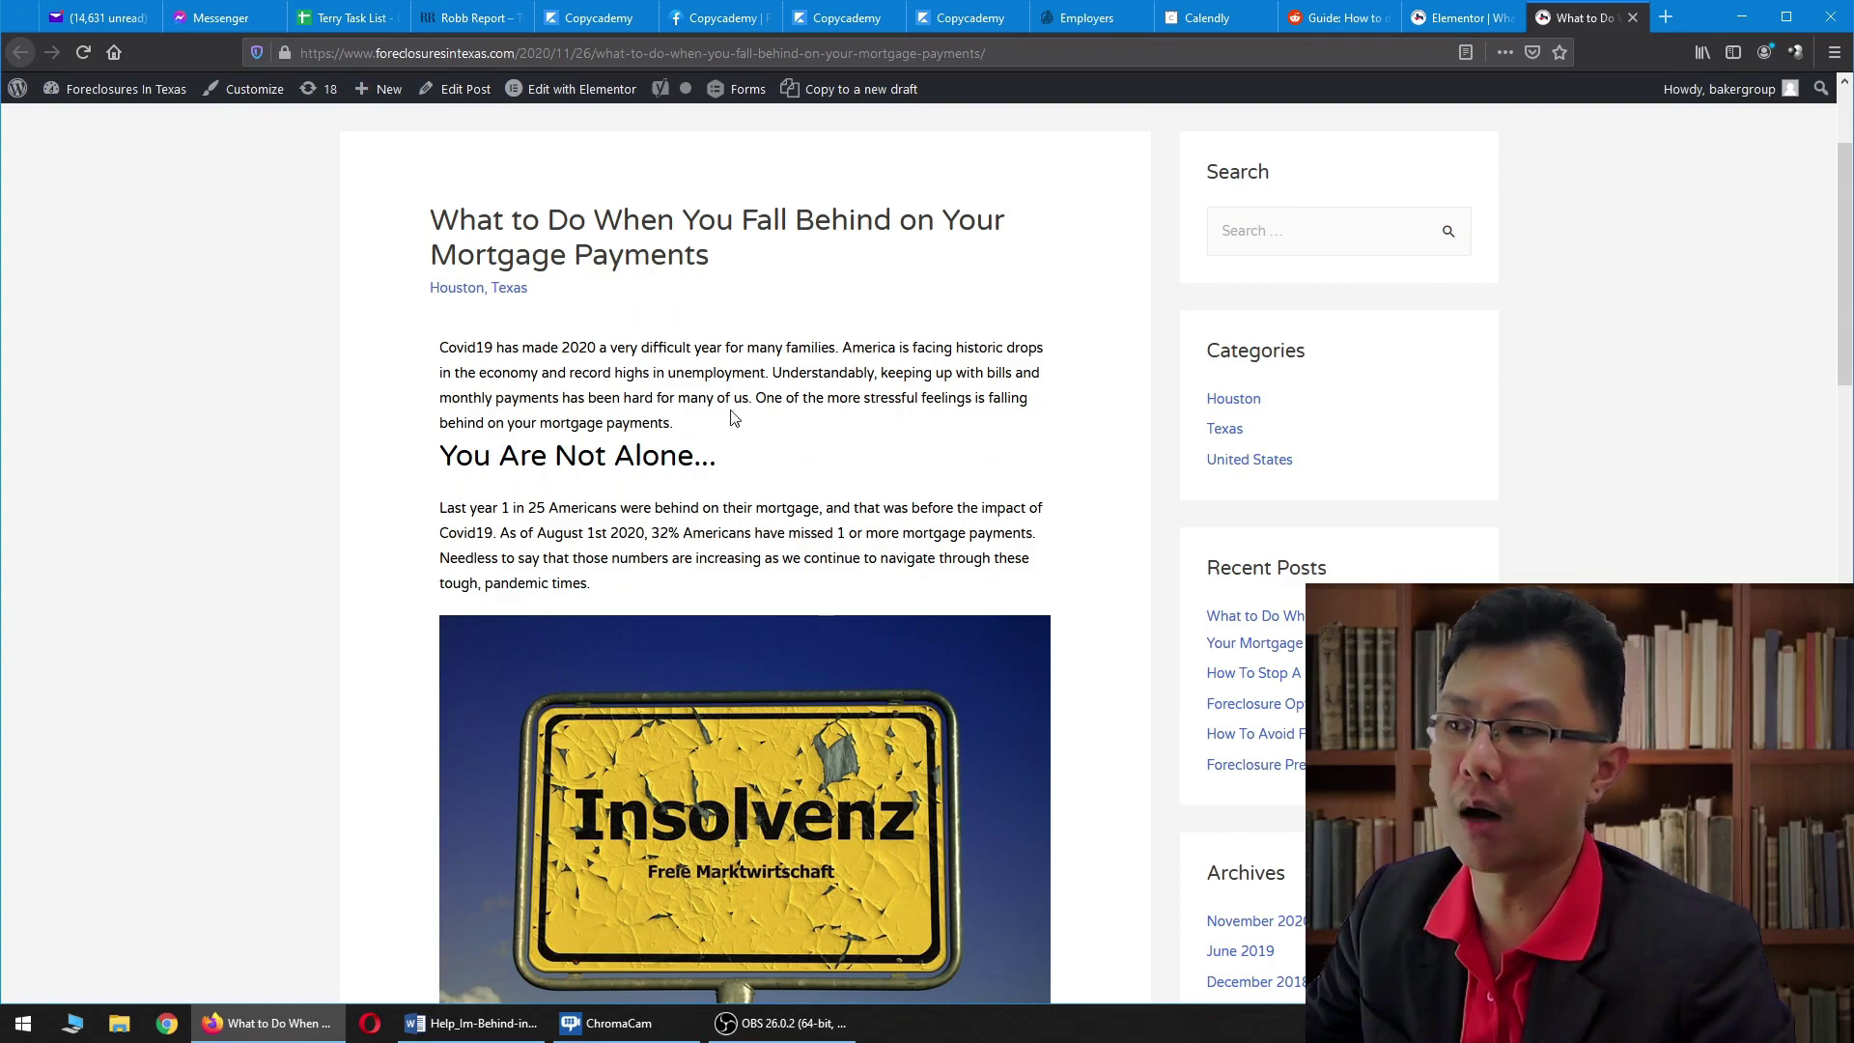
{"action": "scroll", "coordinate": [539, 500], "scroll_direction": "up", "scroll_amount": 3}
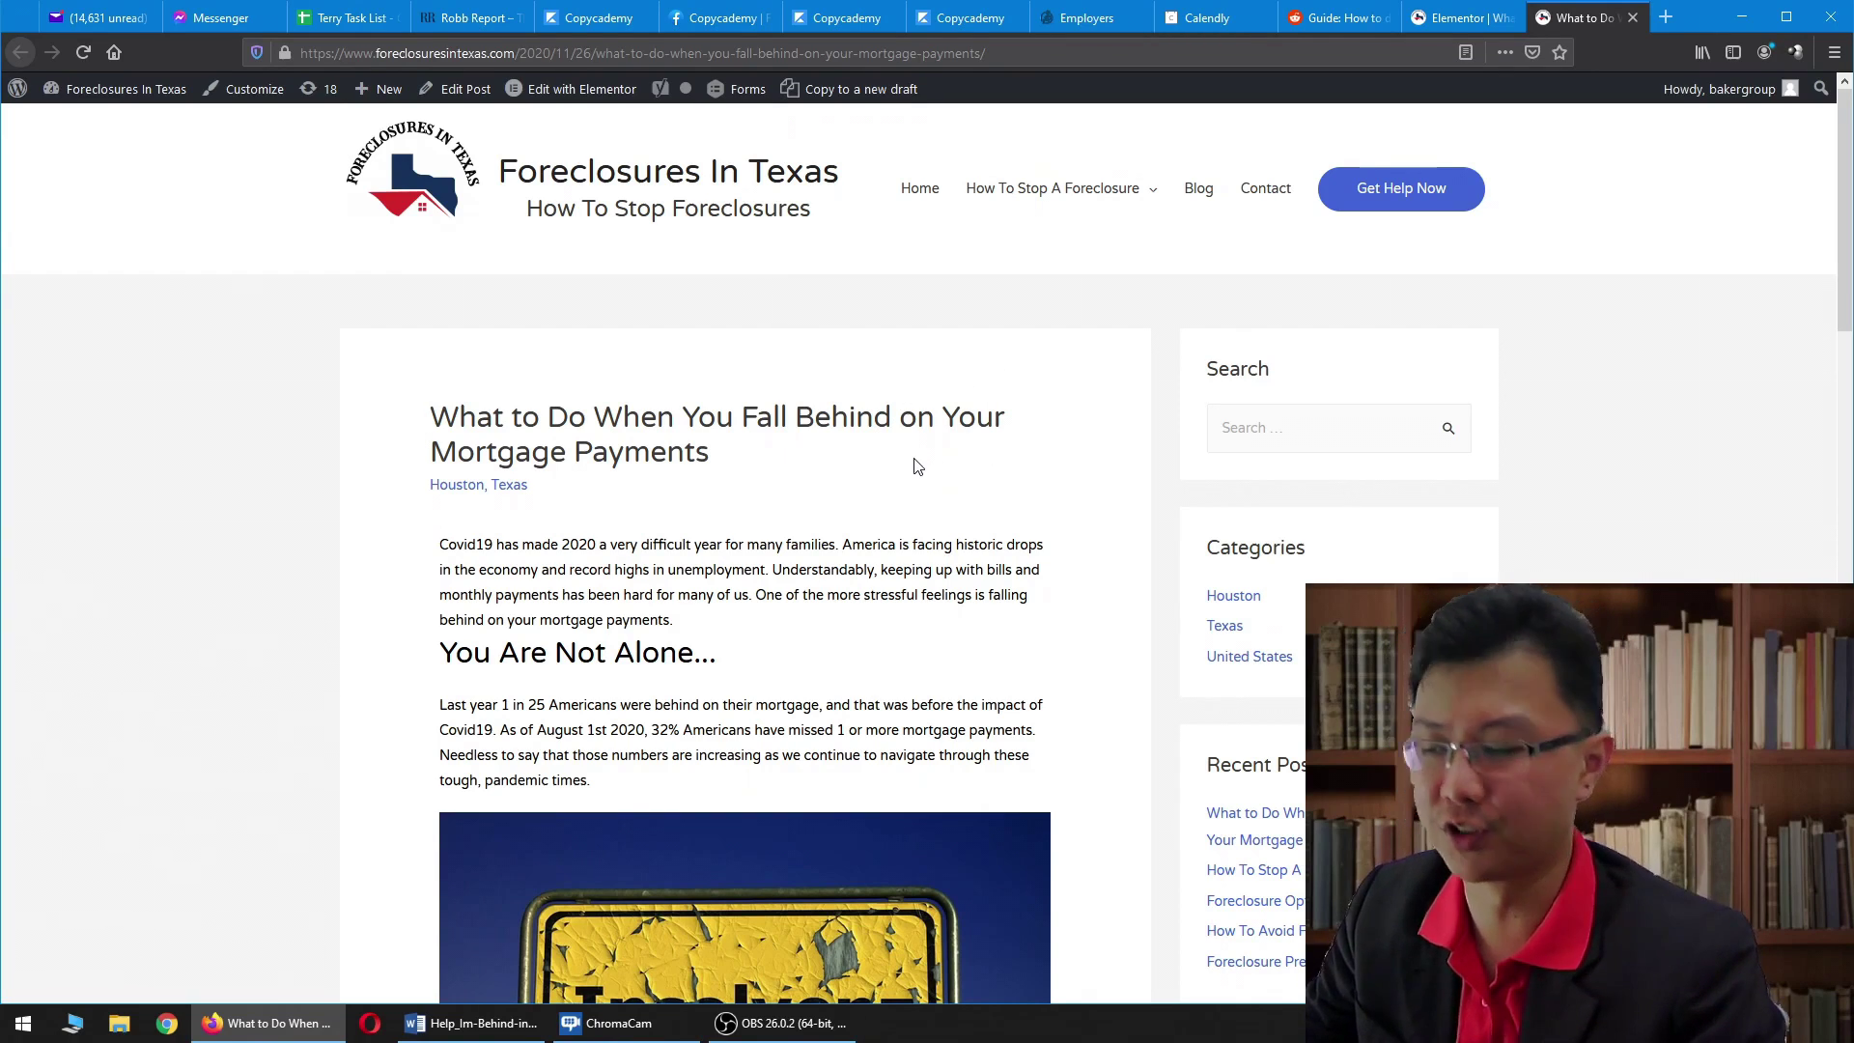
{"action": "left_click", "coordinate": [1439, 29]}
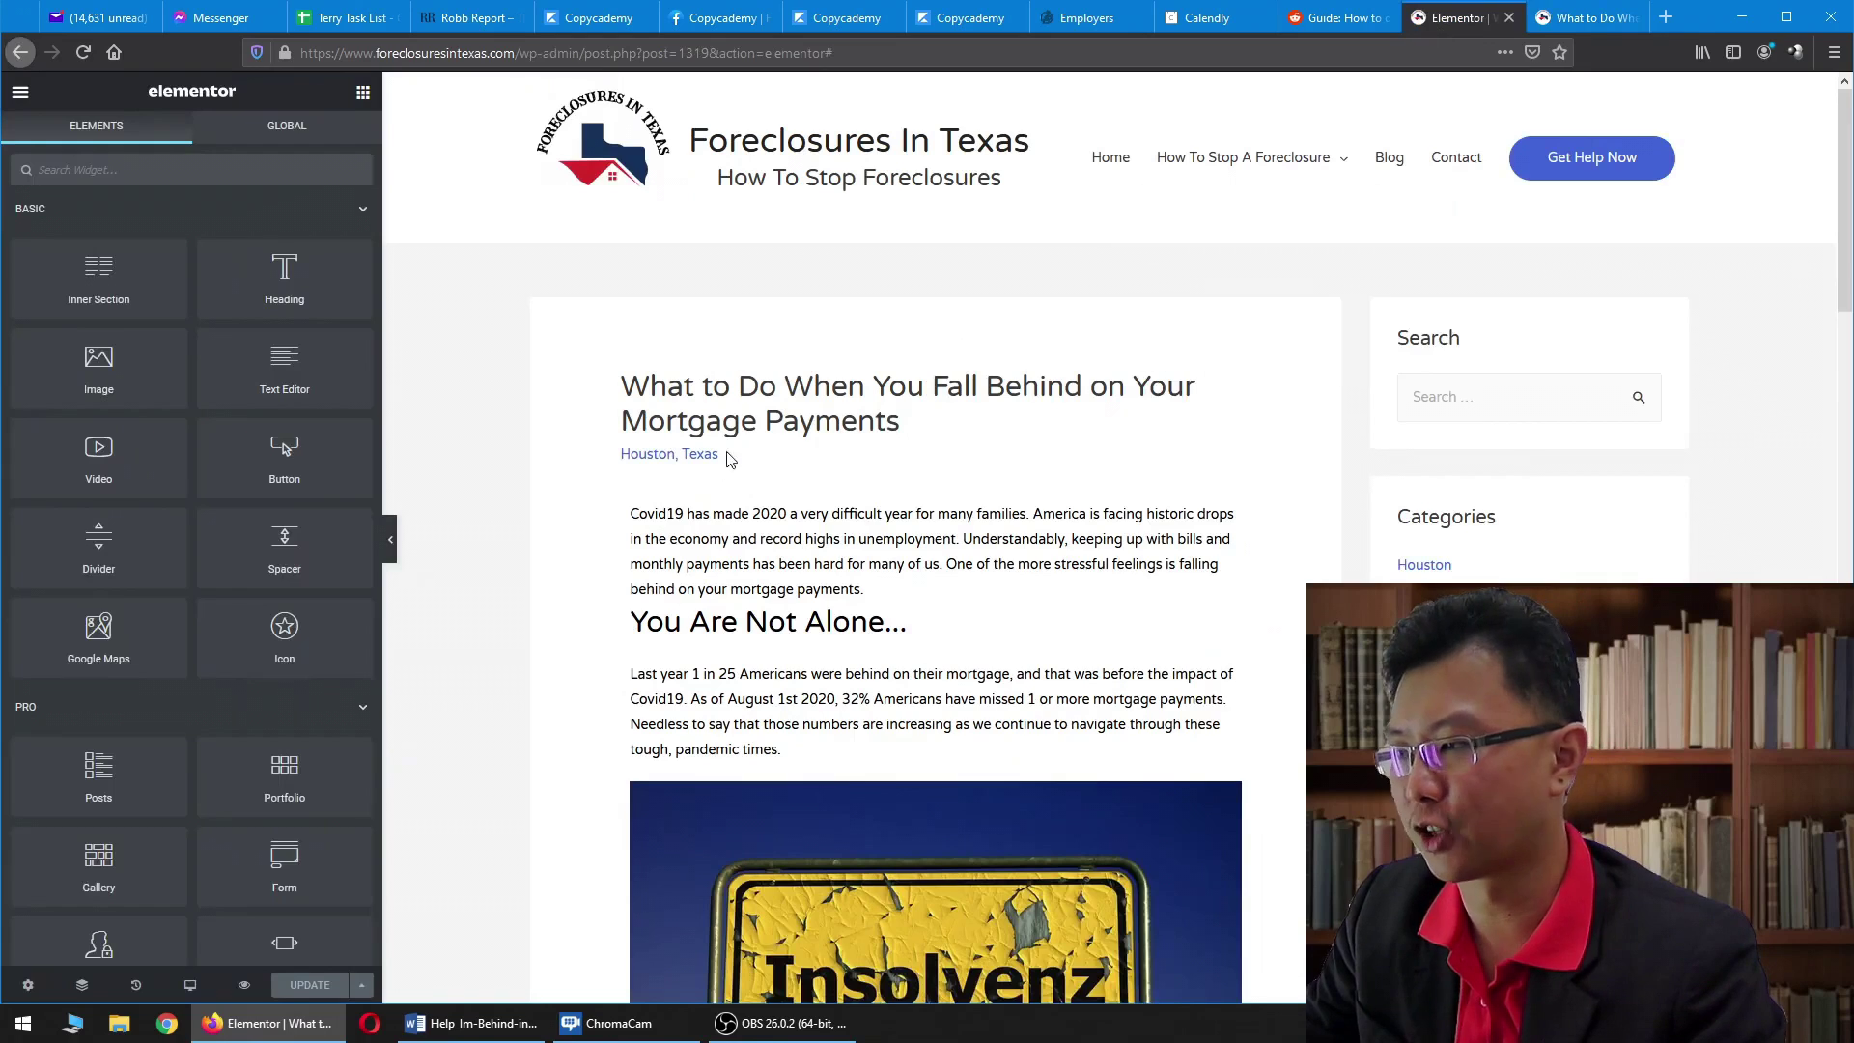
{"action": "scroll", "coordinate": [970, 582], "scroll_direction": "down", "scroll_amount": 10}
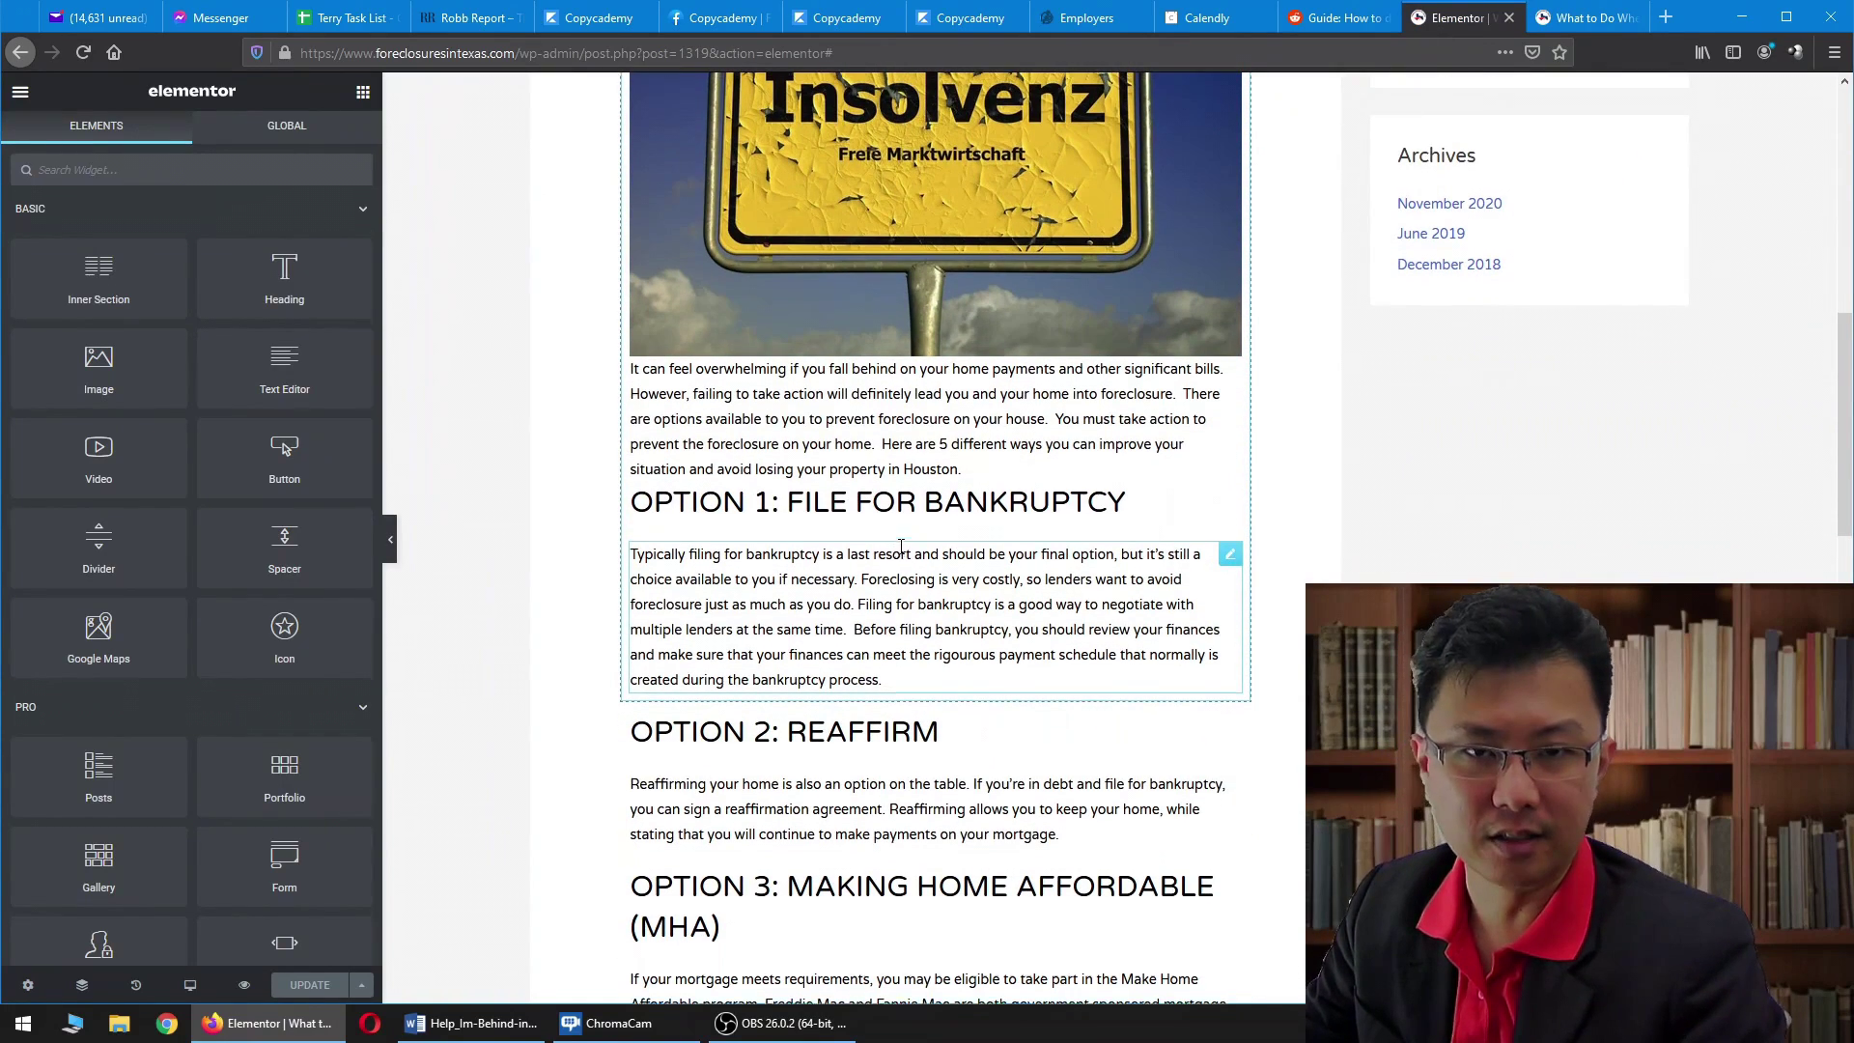
{"action": "scroll", "coordinate": [898, 550], "scroll_direction": "up", "scroll_amount": 8}
{"action": "scroll", "coordinate": [898, 550], "scroll_direction": "down", "scroll_amount": 3}
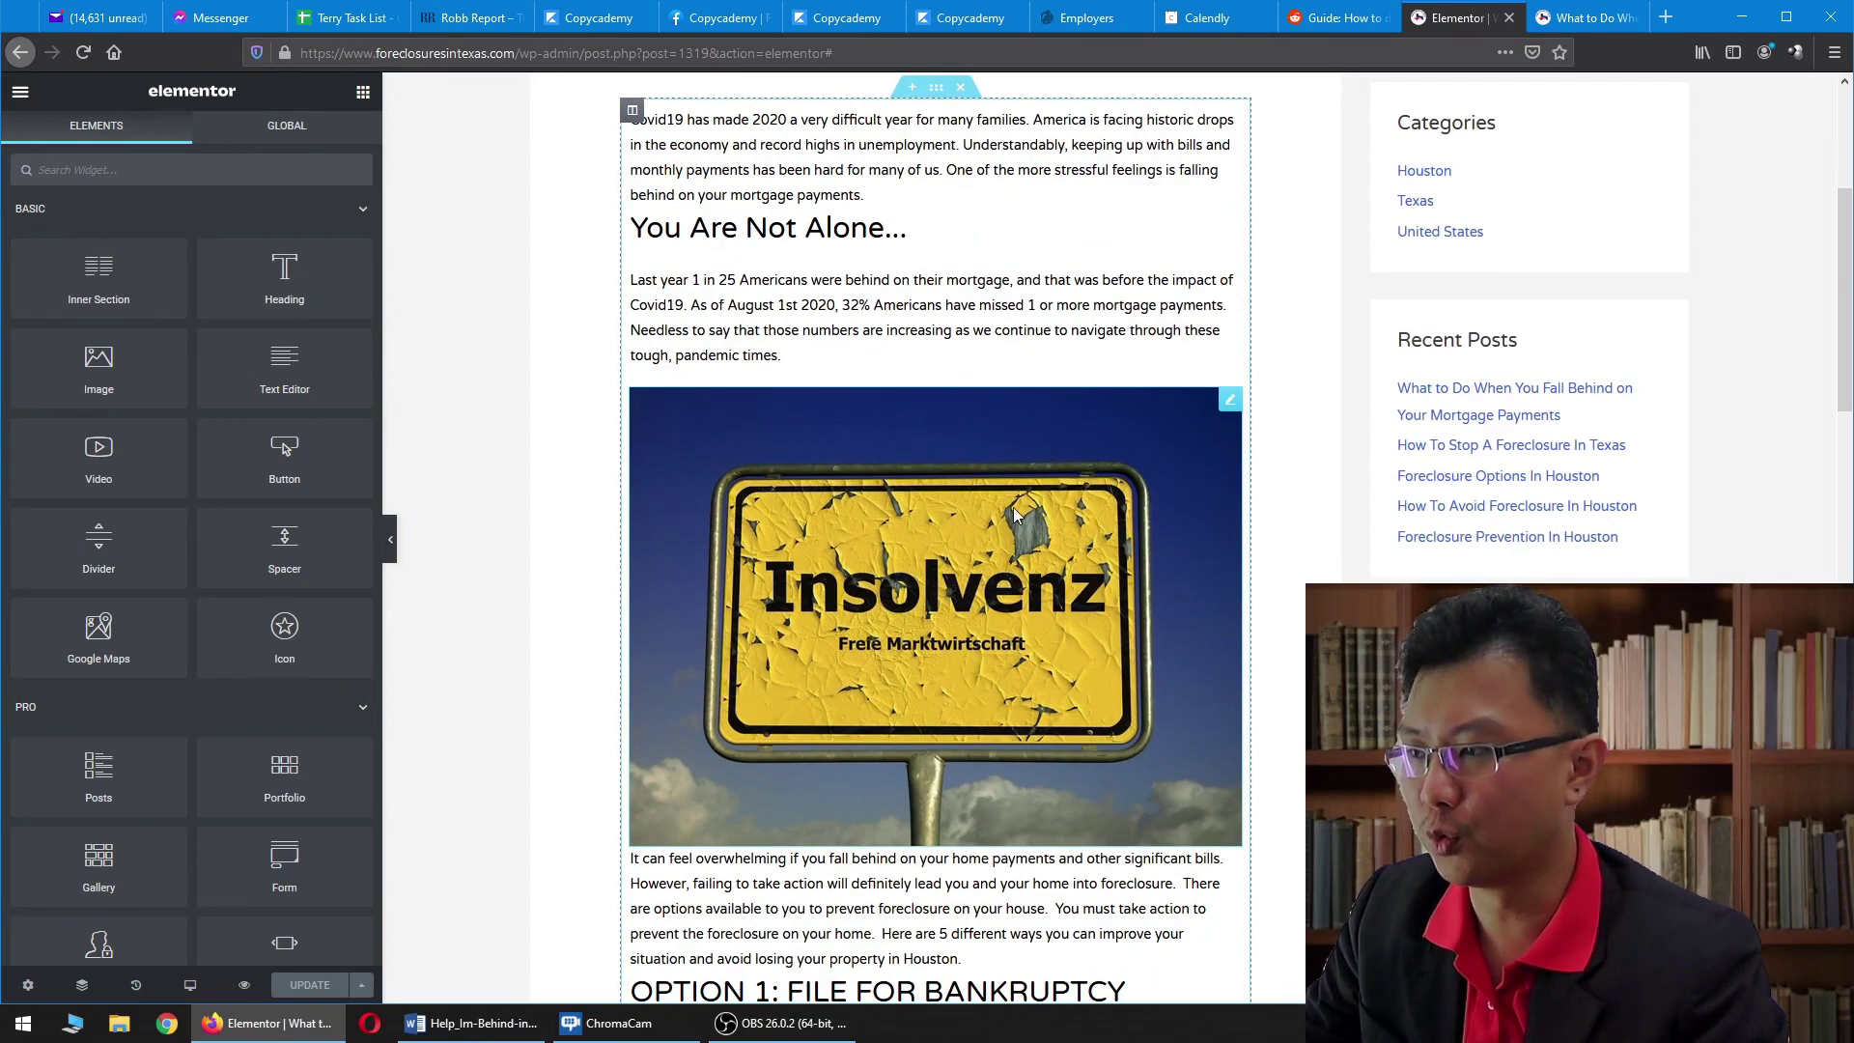
{"action": "scroll", "coordinate": [1014, 514], "scroll_direction": "up", "scroll_amount": 4}
{"action": "scroll", "coordinate": [1013, 514], "scroll_direction": "down", "scroll_amount": 3}
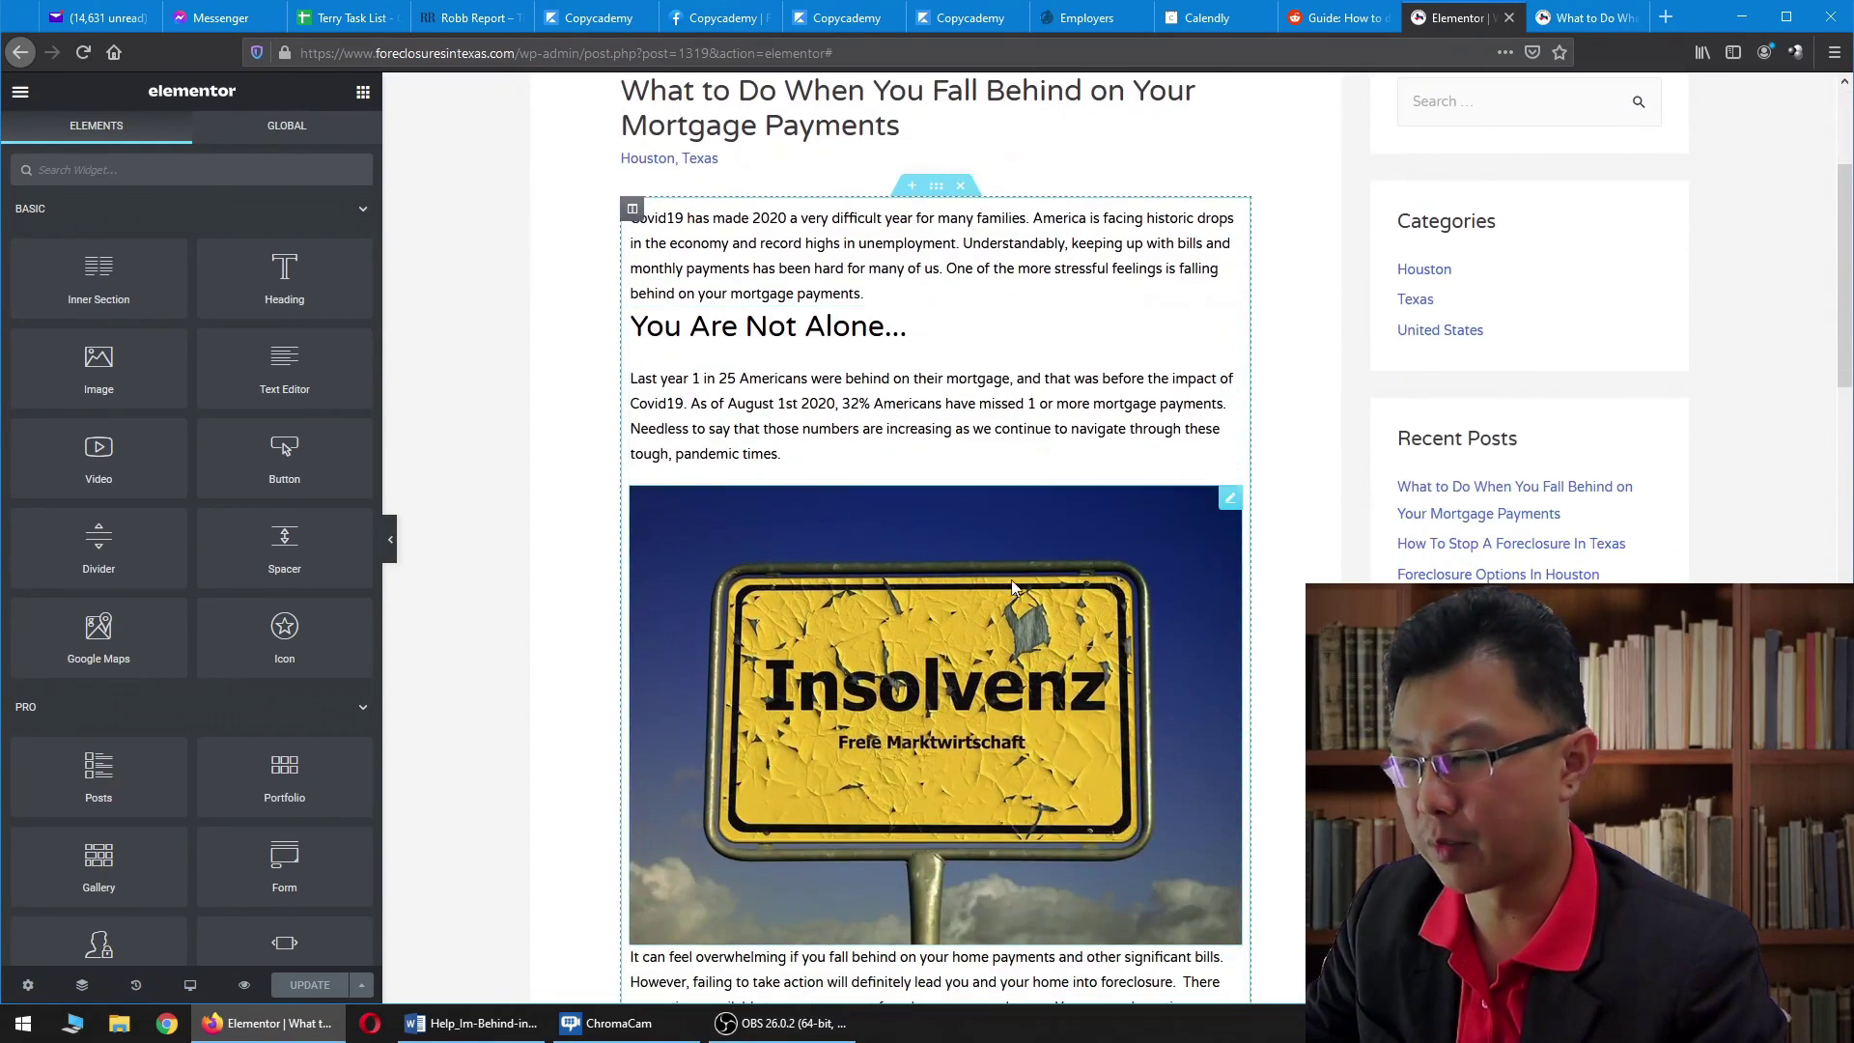